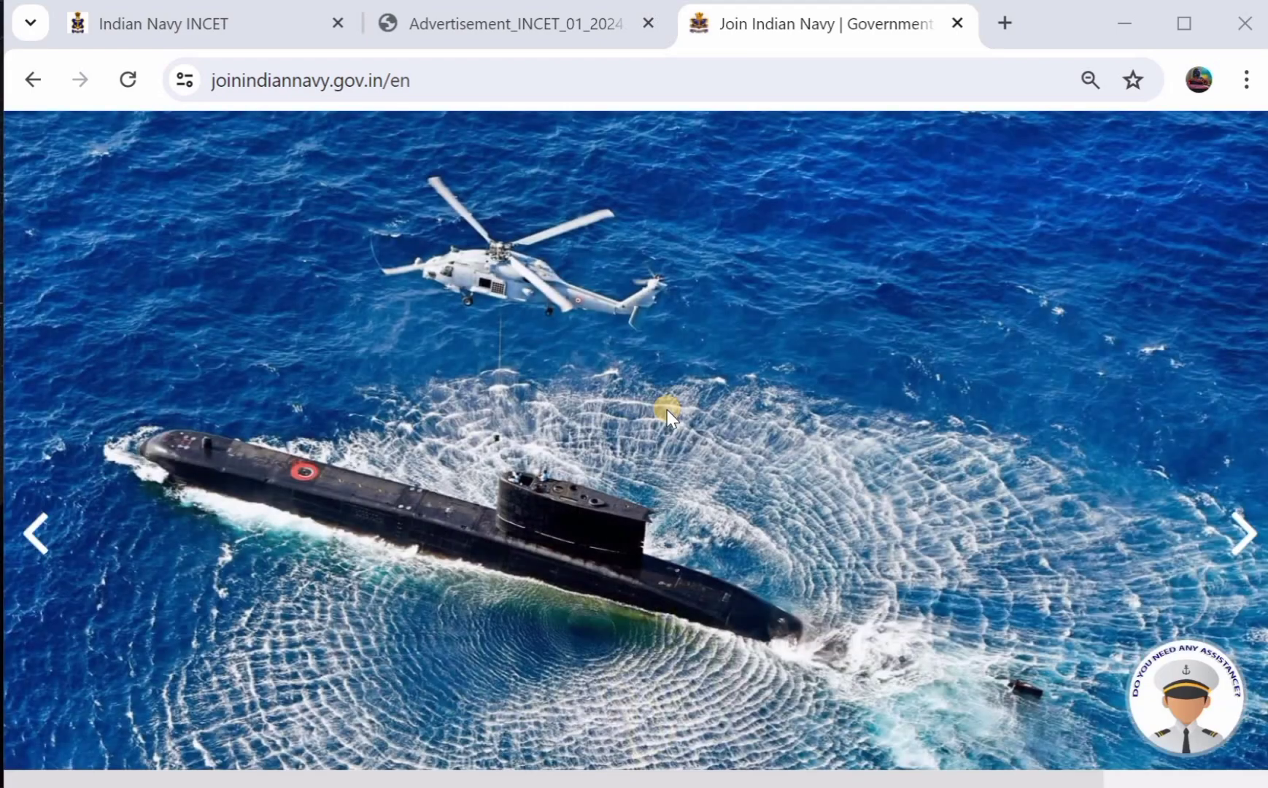
scroll(667, 409, "down", 2)
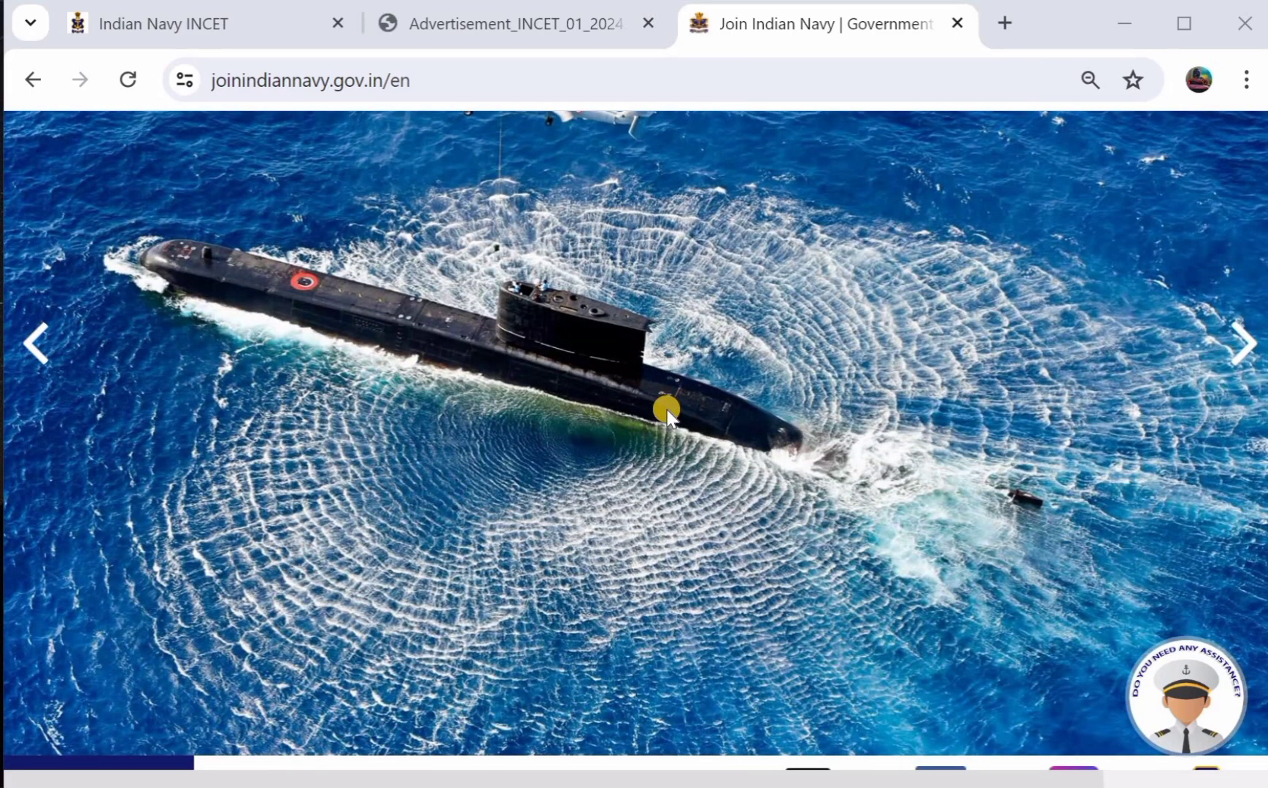
Open the Advertisement_INCET_01_2024 PDF and read its post-wise vacancy tables
scroll(667, 410, "up", 3)
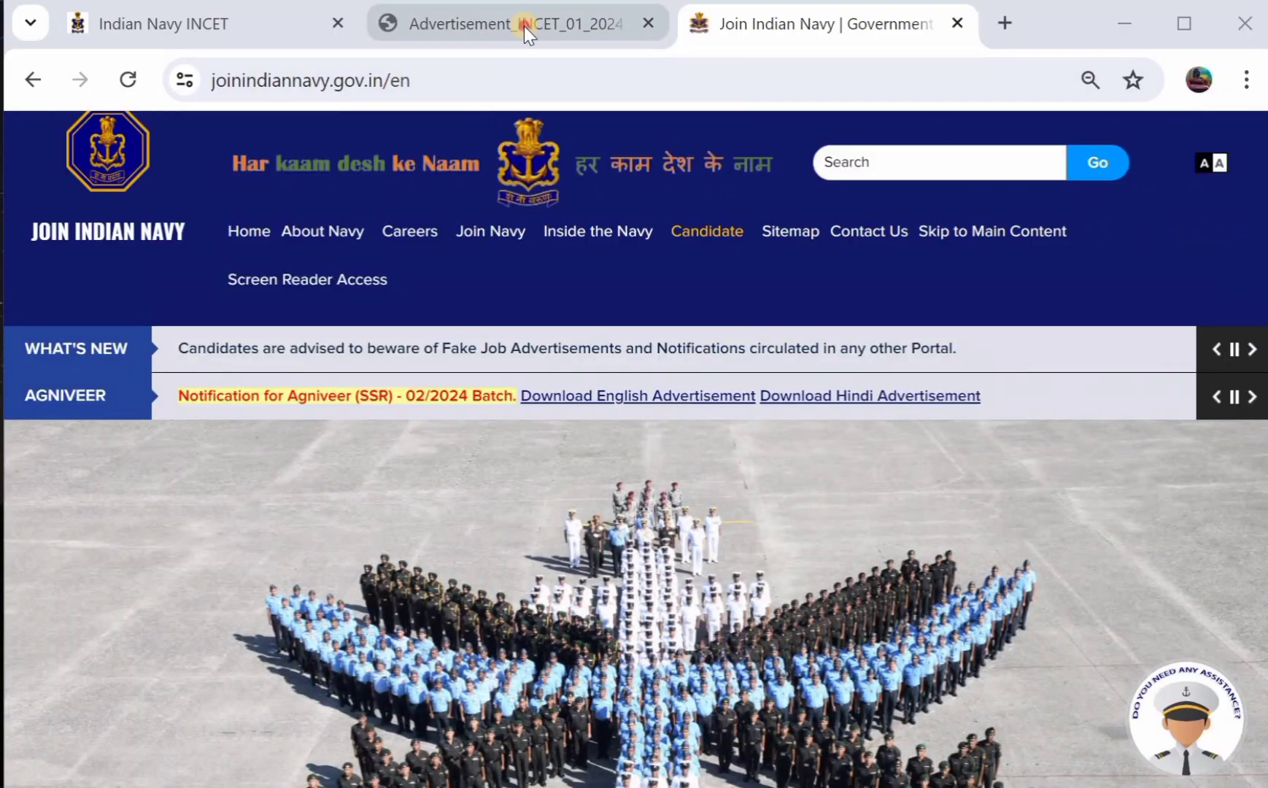
left_click(524, 25)
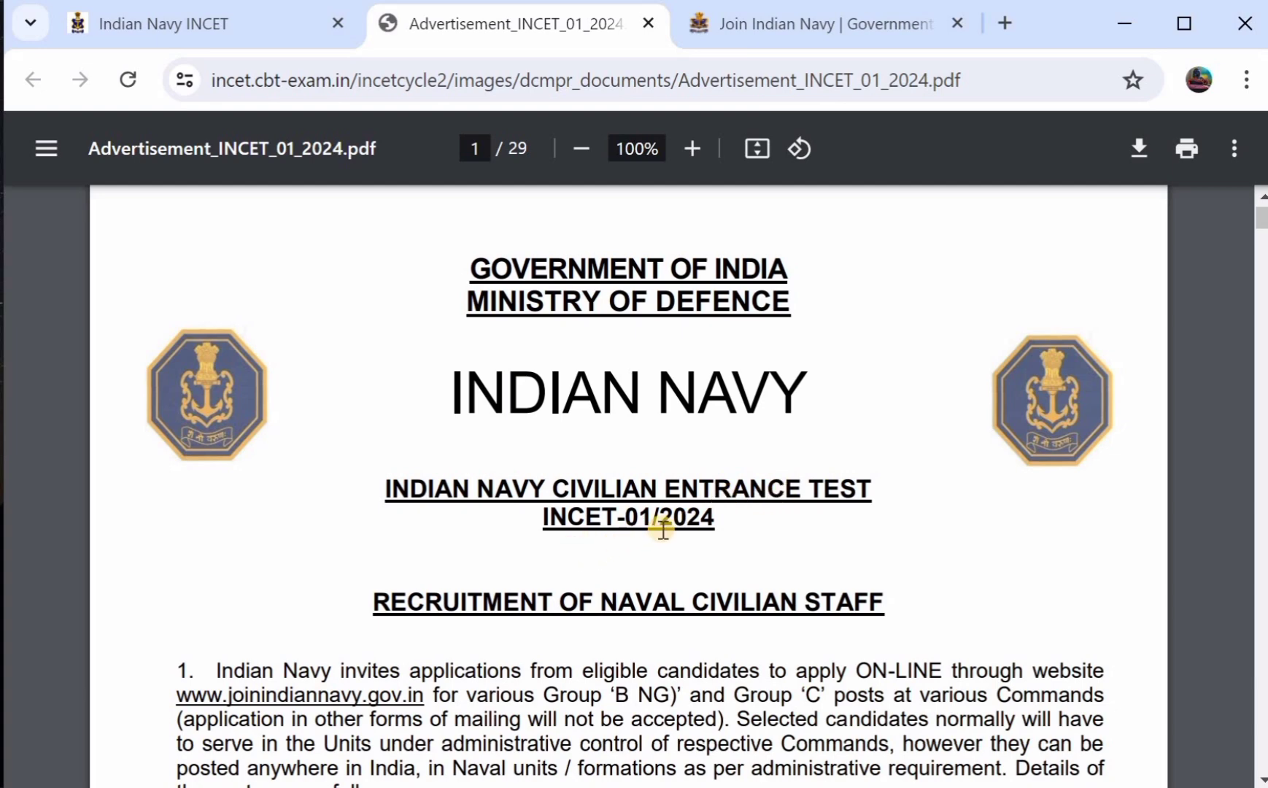
scroll(663, 526, "down", 5)
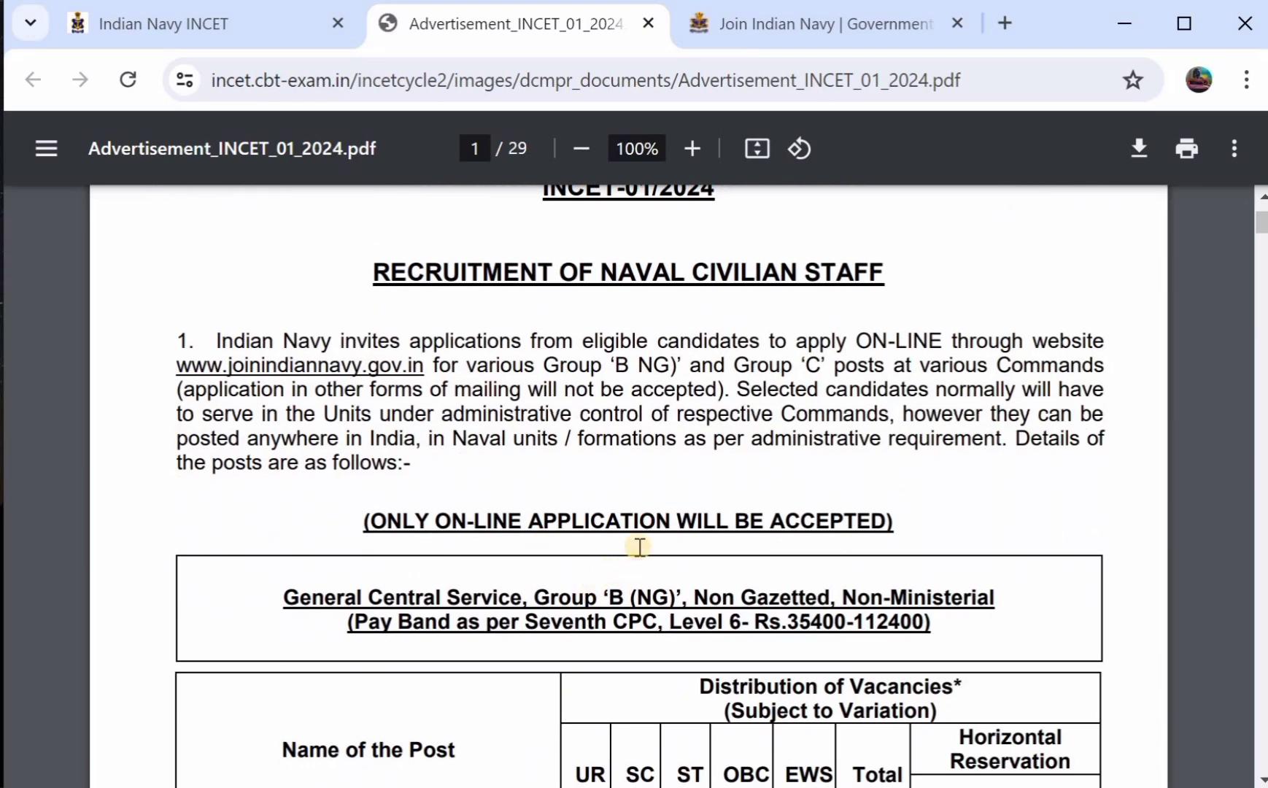
scroll(637, 540, "down", 2)
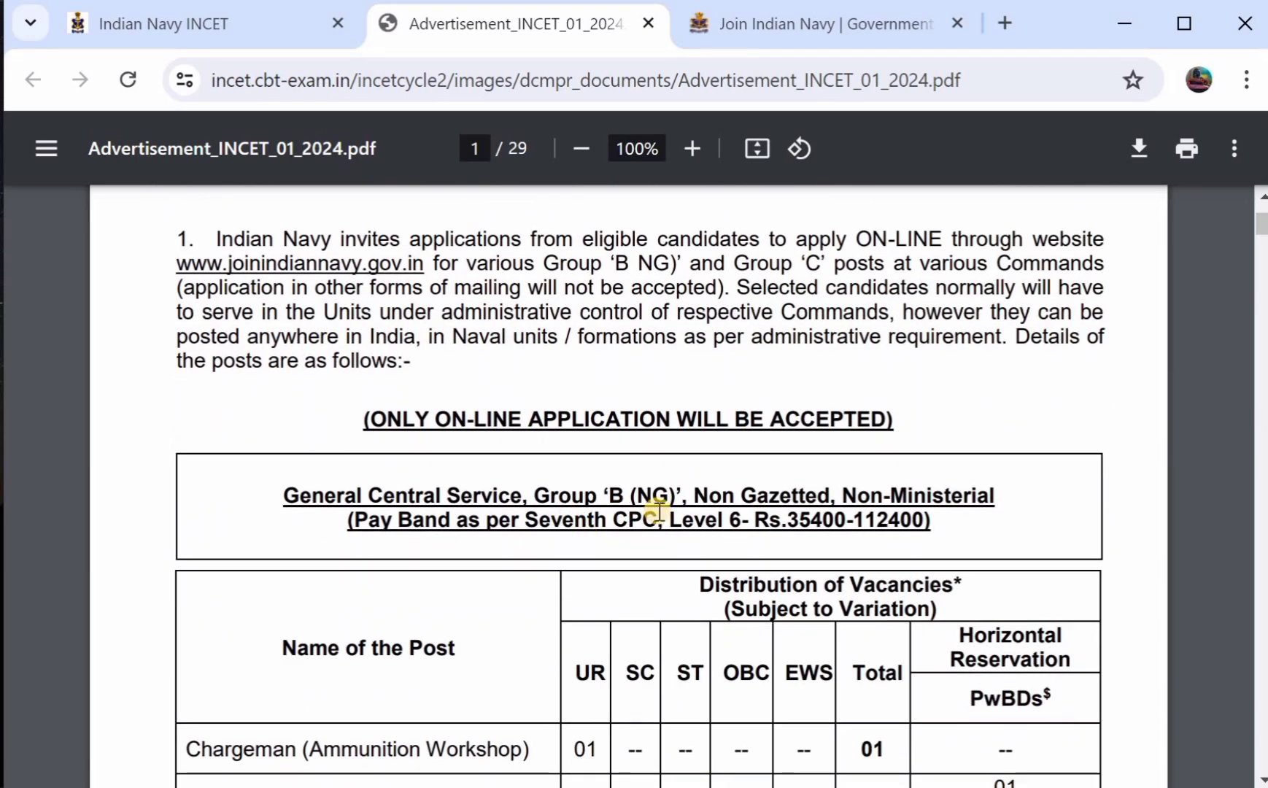
scroll(657, 514, "down", 3)
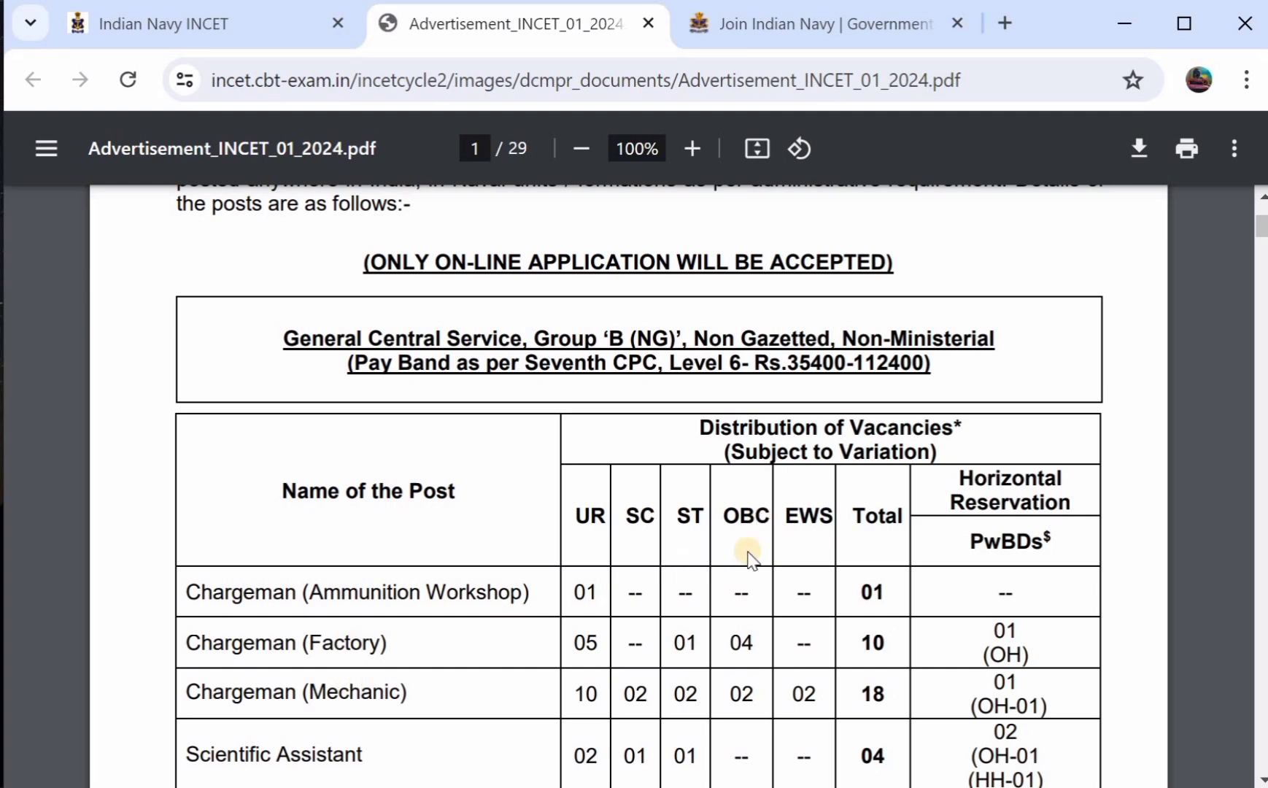
scroll(745, 554, "down", 5)
scroll(750, 547, "up", 5)
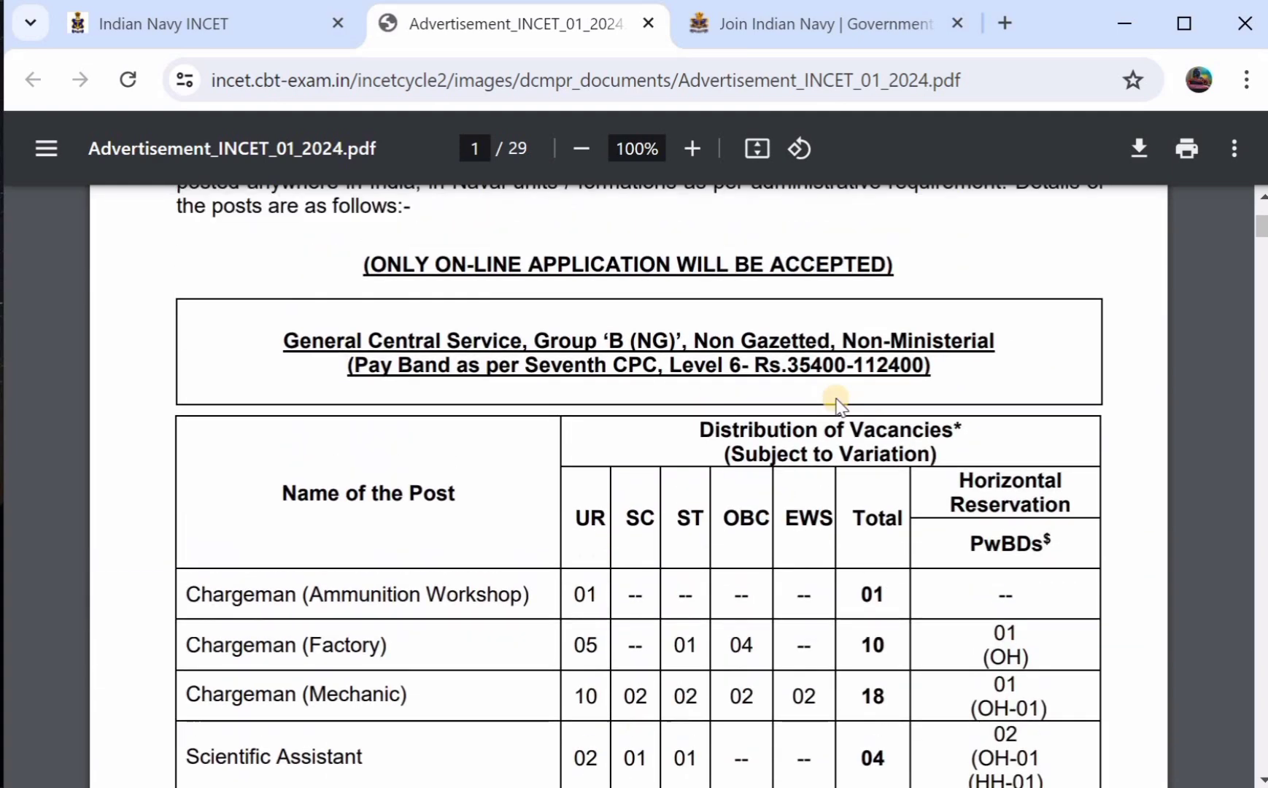
scroll(743, 440, "down", 5)
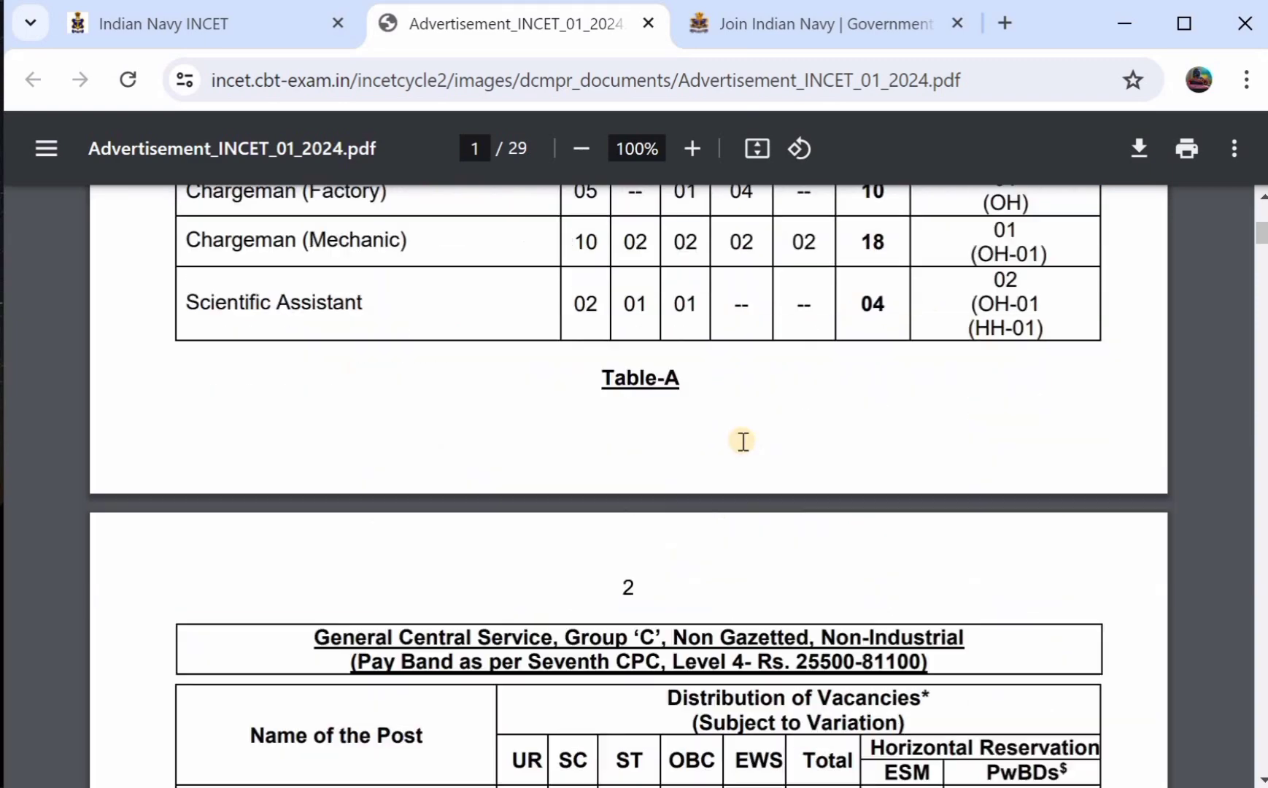
scroll(743, 441, "down", 3)
scroll(621, 467, "down", 1)
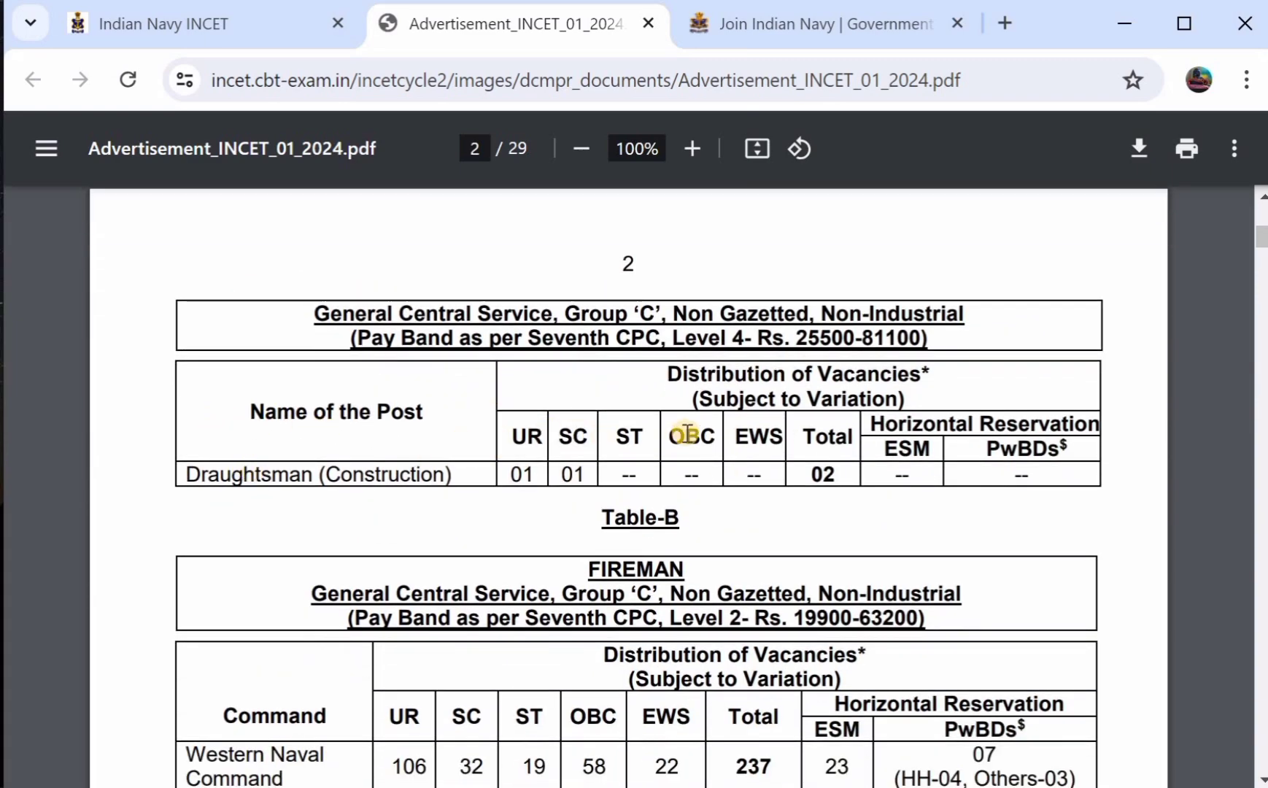
scroll(687, 434, "down", 4)
Continue through the remaining vacancy tables to the disability suitability table on page 5
scroll(548, 537, "down", 4)
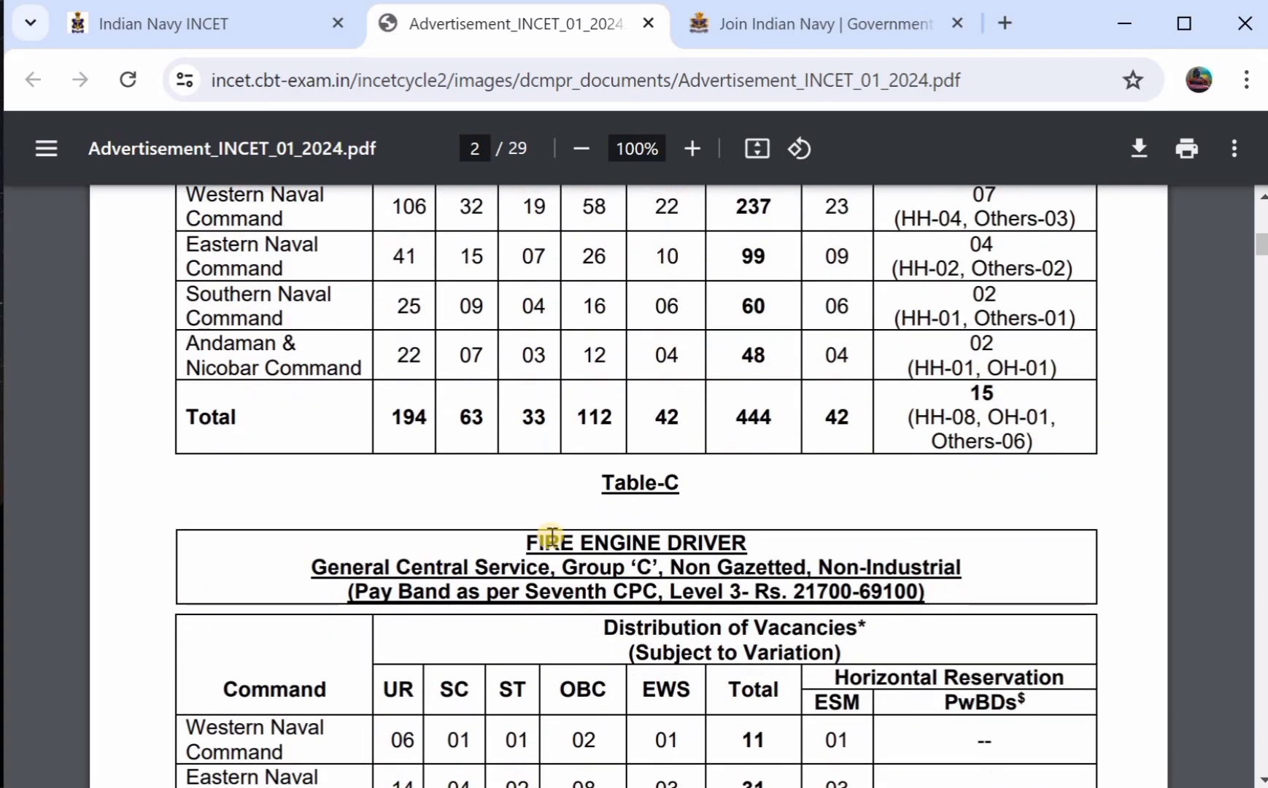
scroll(553, 537, "down", 1)
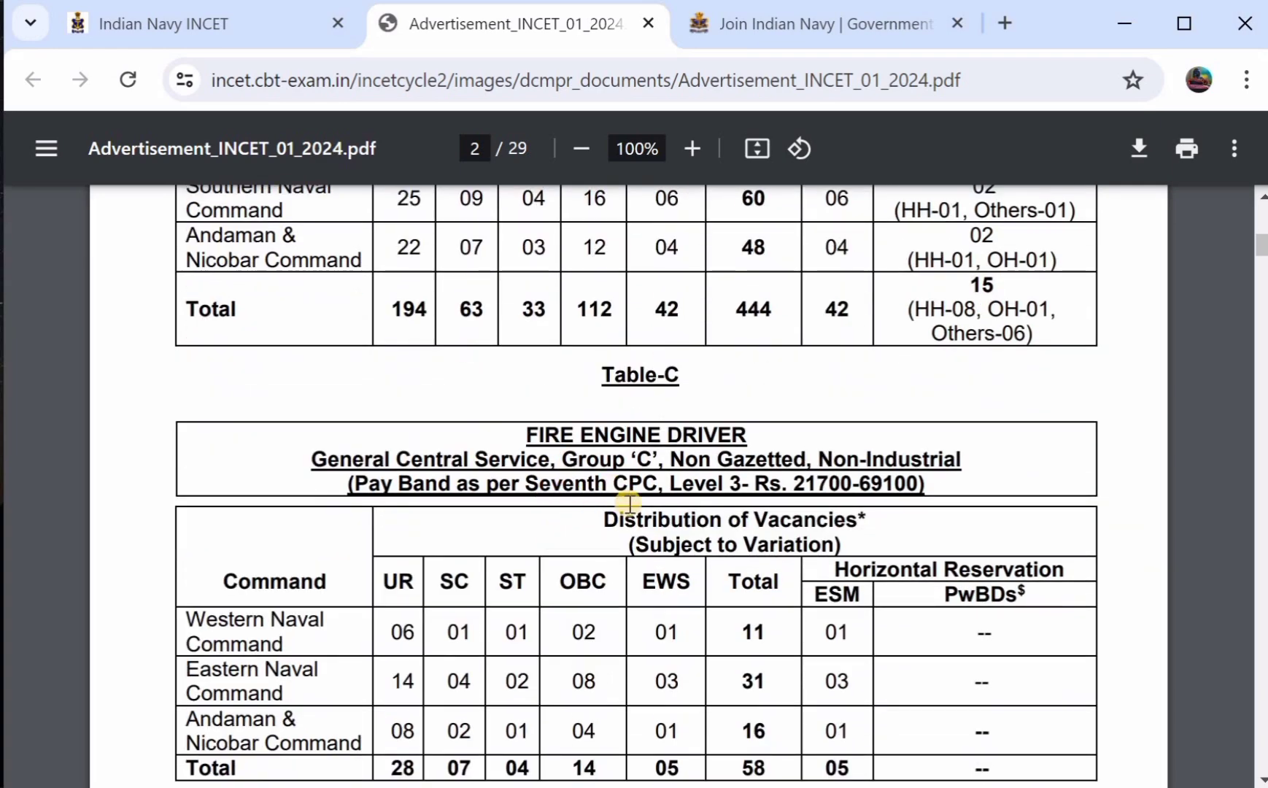
scroll(628, 504, "down", 6)
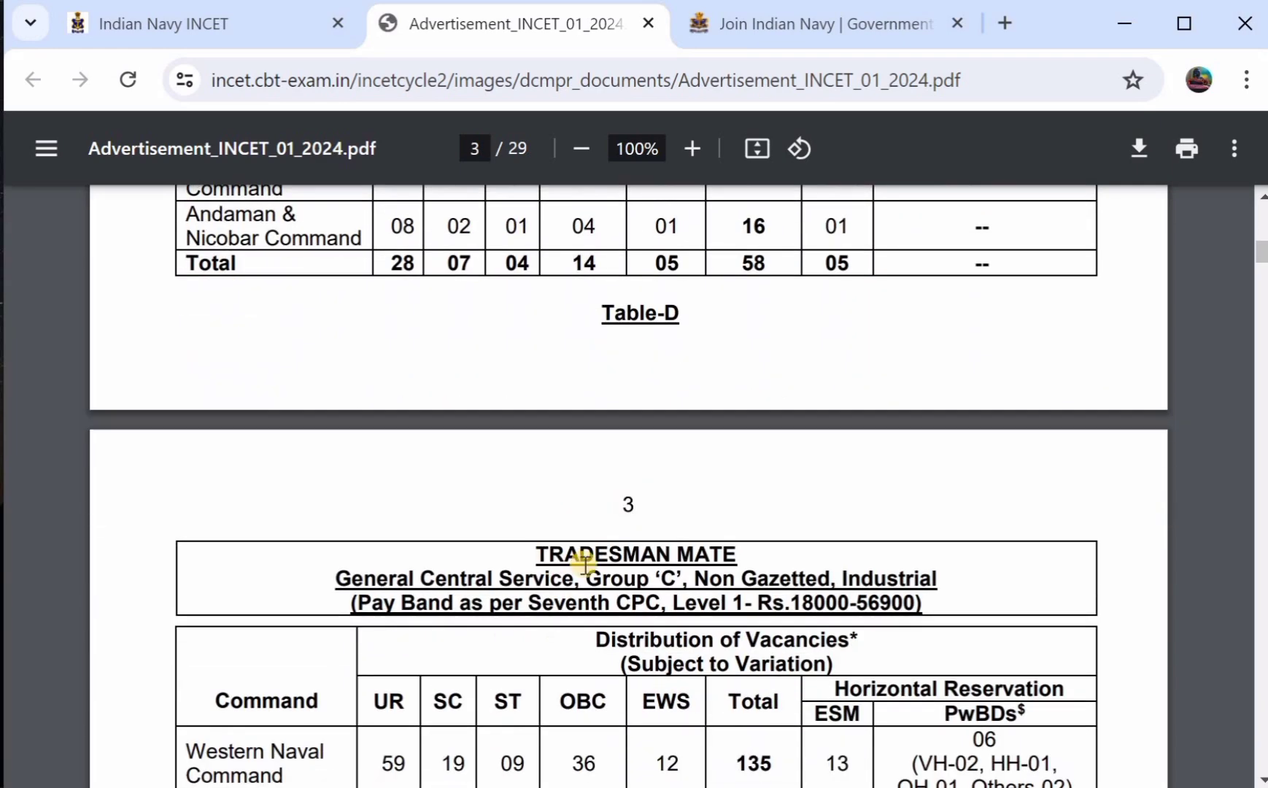
scroll(620, 591, "down", 6)
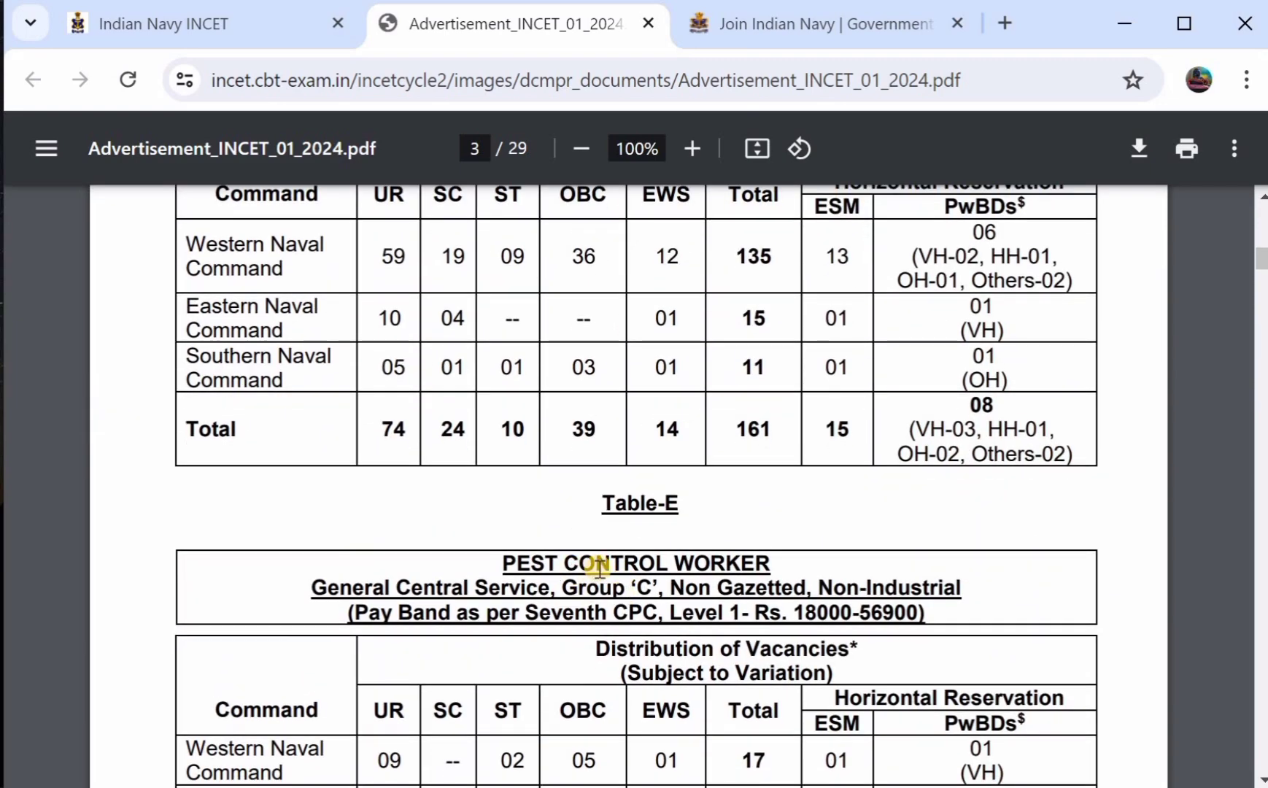
scroll(600, 567, "down", 3)
scroll(599, 567, "down", 4)
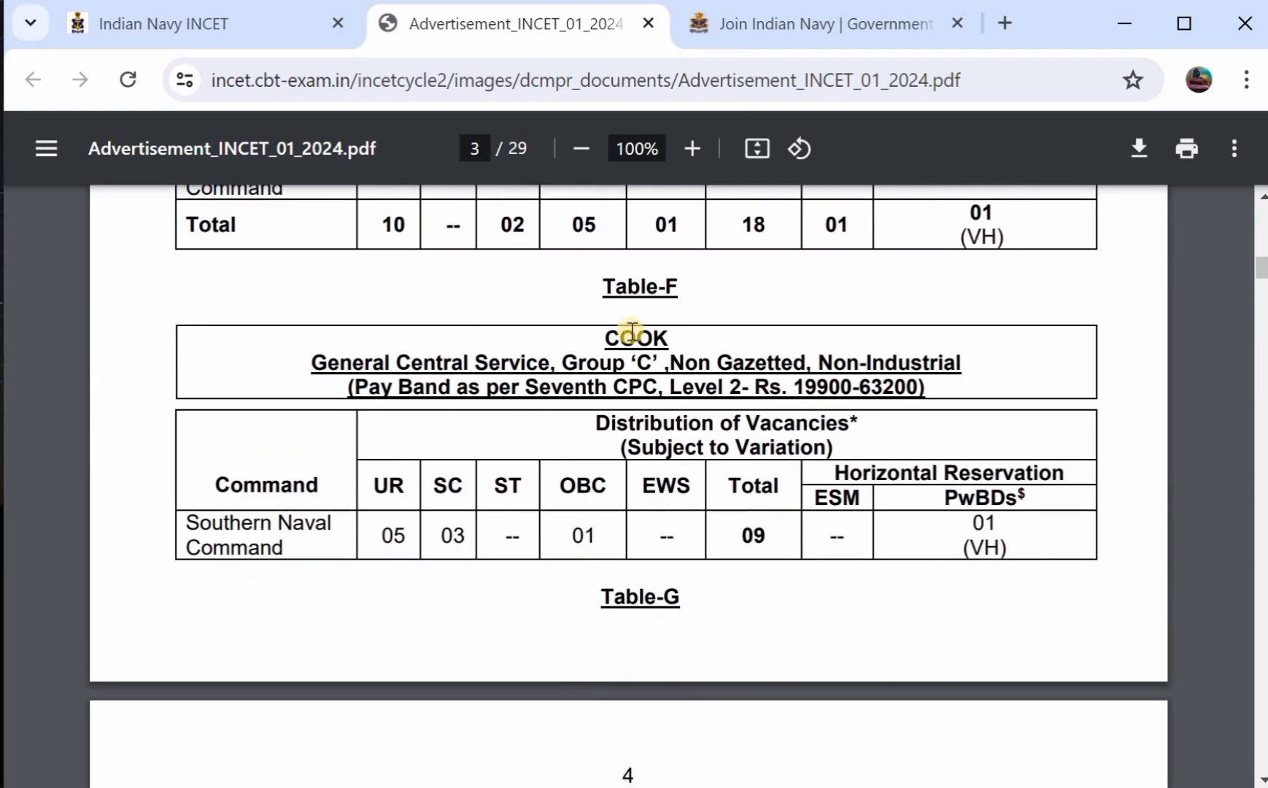
scroll(620, 410, "down", 3)
scroll(632, 331, "down", 1)
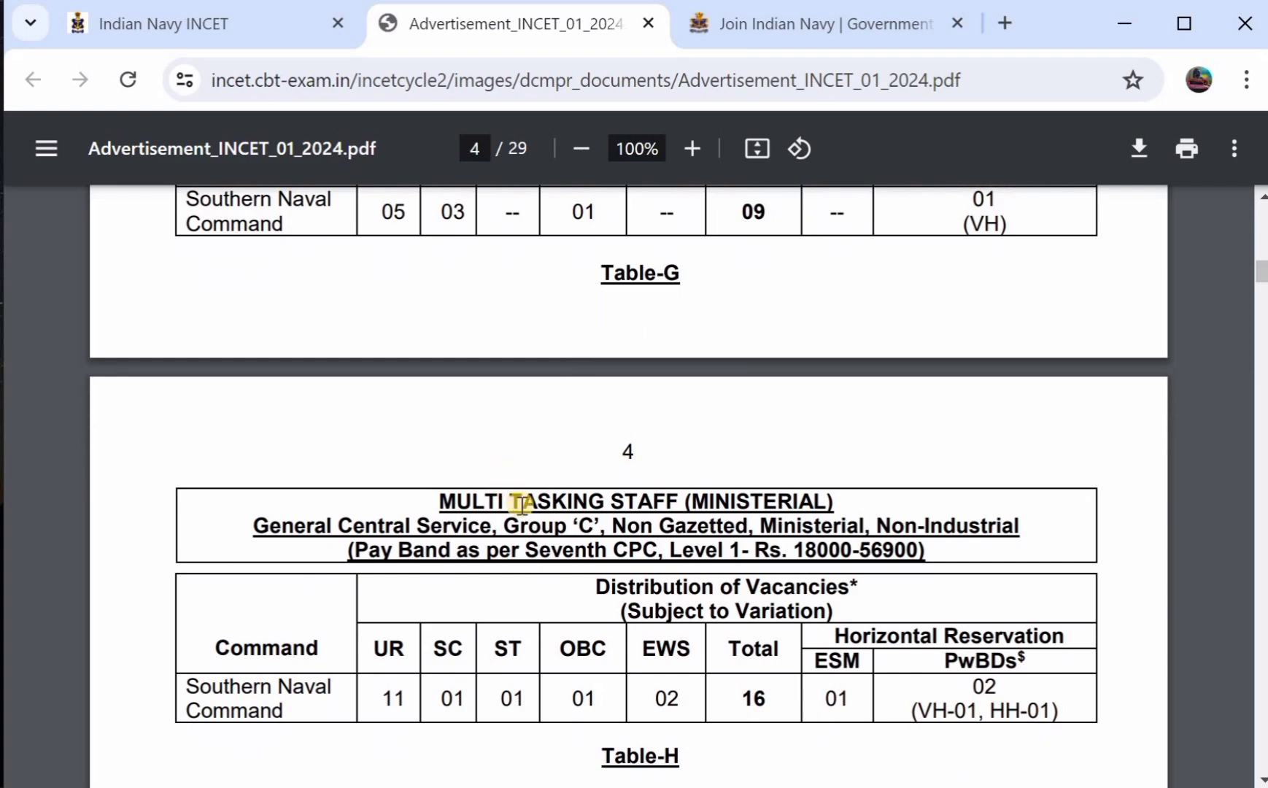
scroll(607, 524, "down", 5)
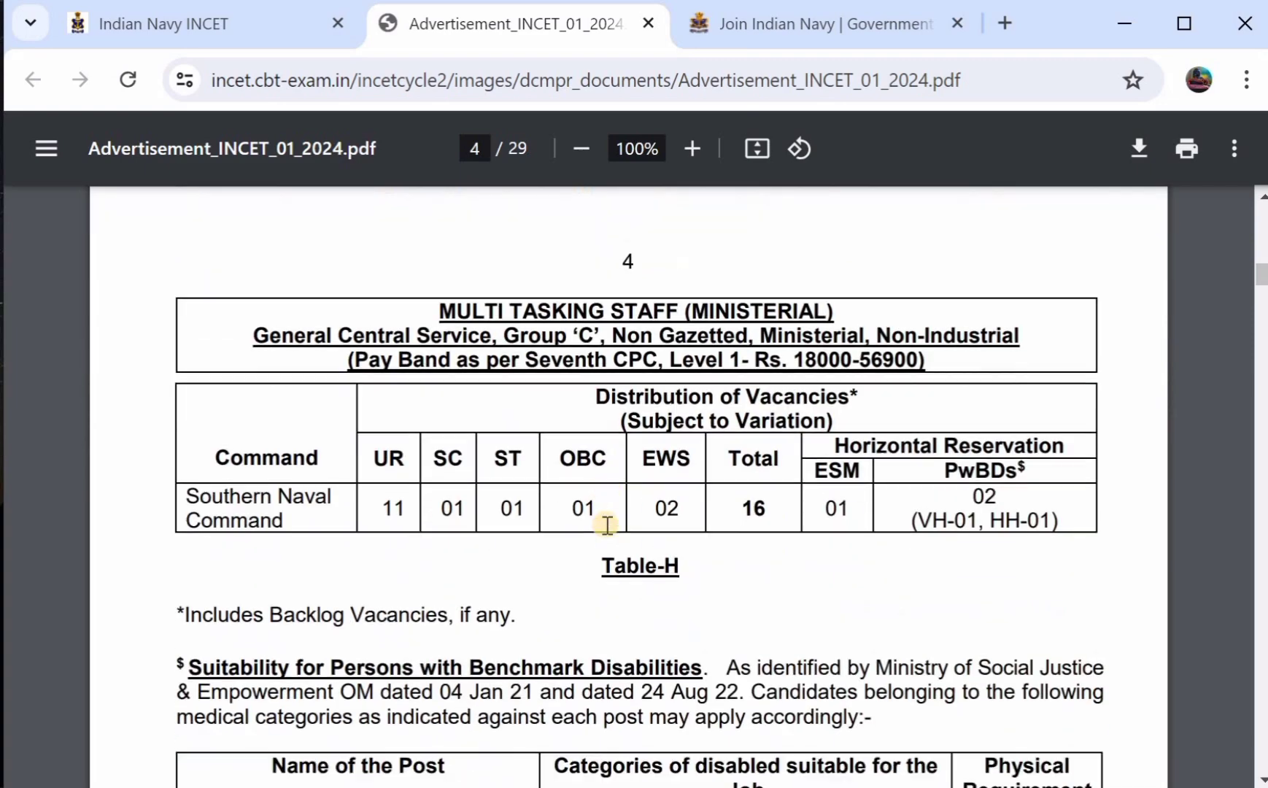
scroll(608, 524, "down", 1)
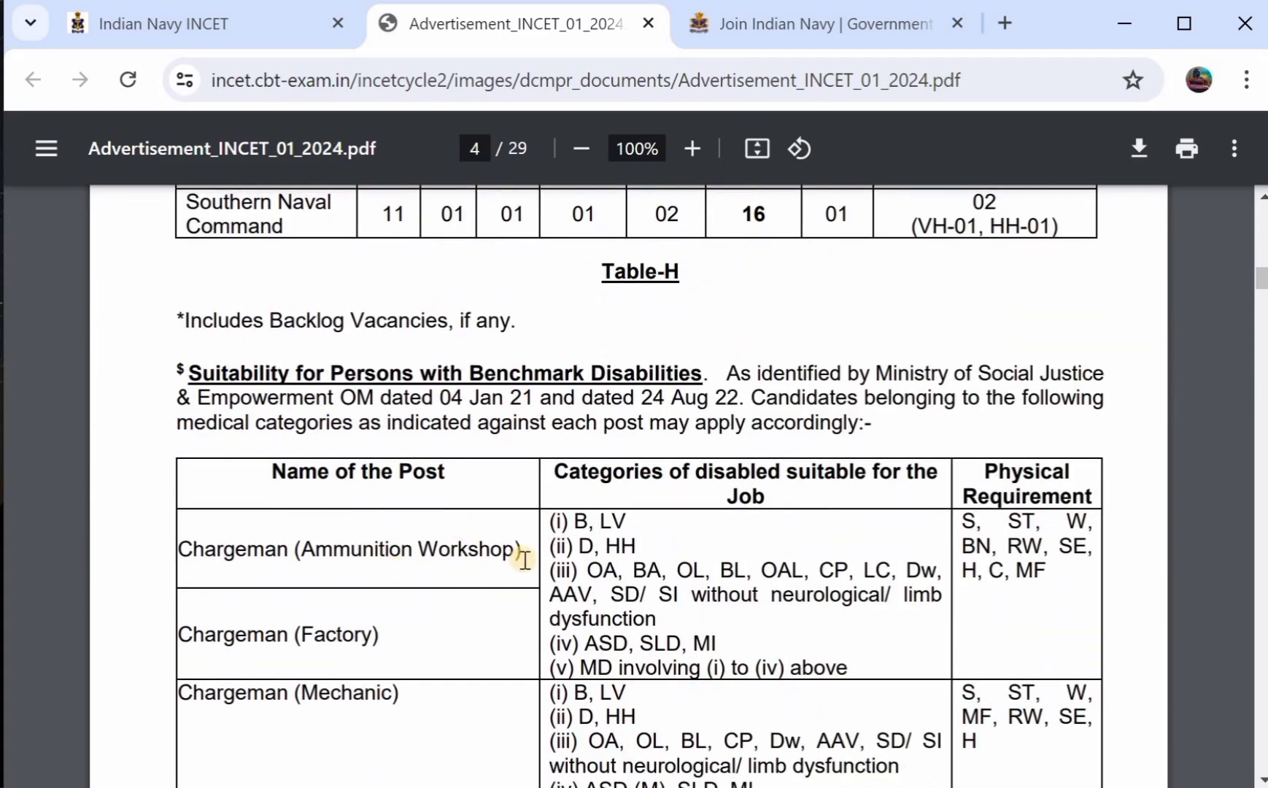
scroll(525, 559, "down", 20)
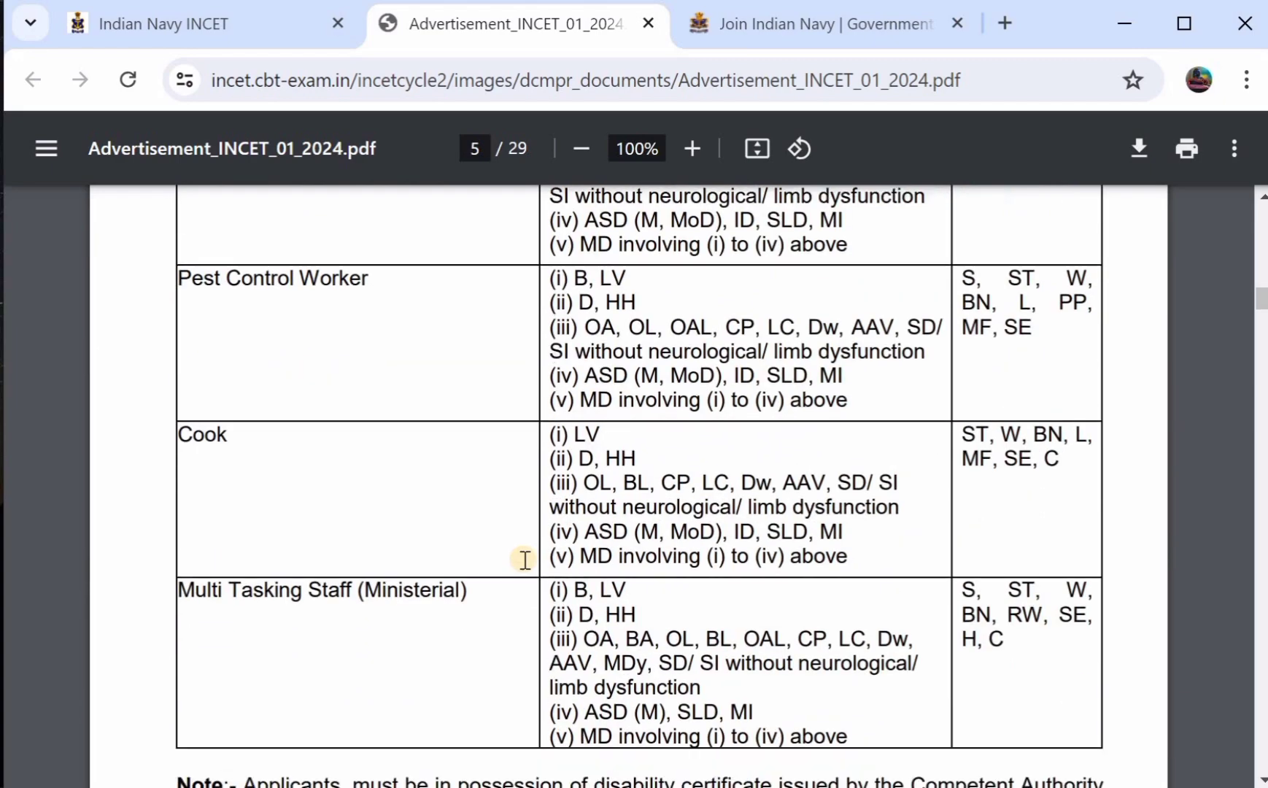
Read the Age Limit section for each post in the advertisement PDF
scroll(525, 559, "down", 10)
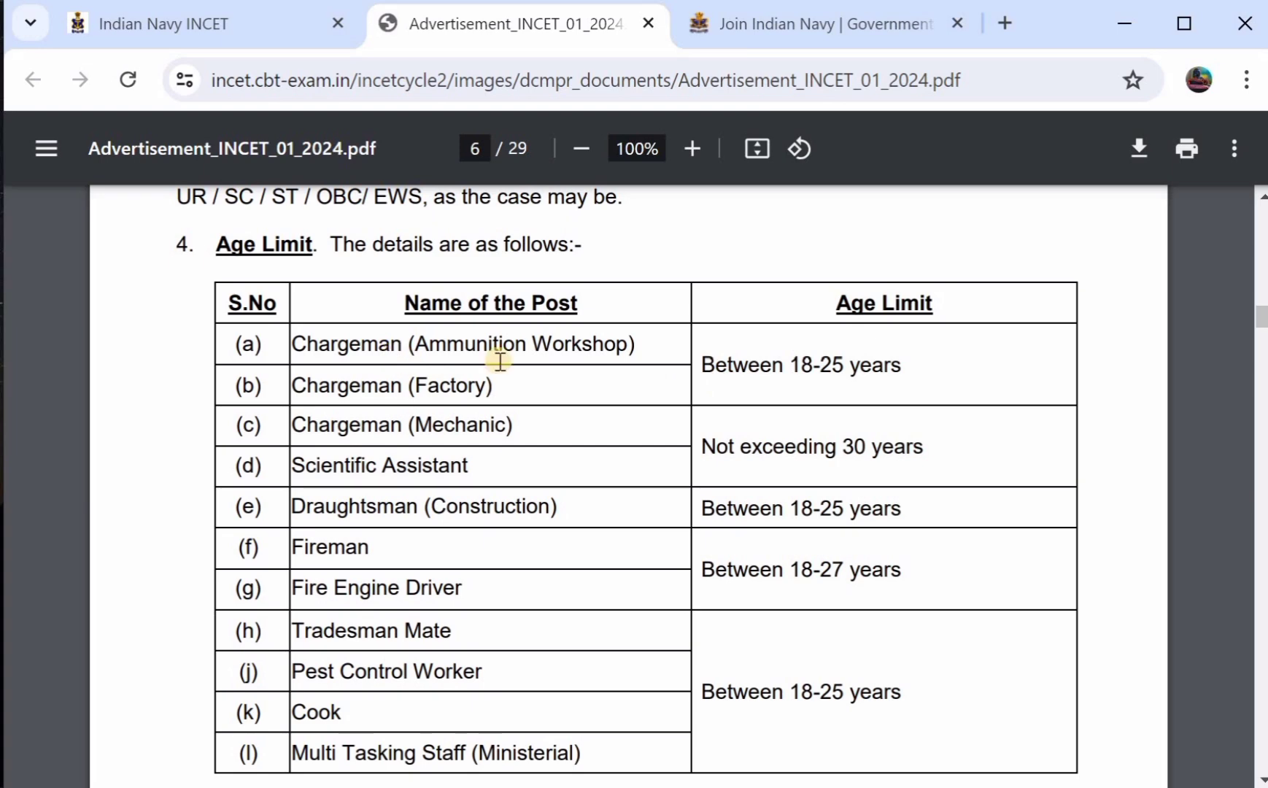
scroll(817, 405, "down", 7)
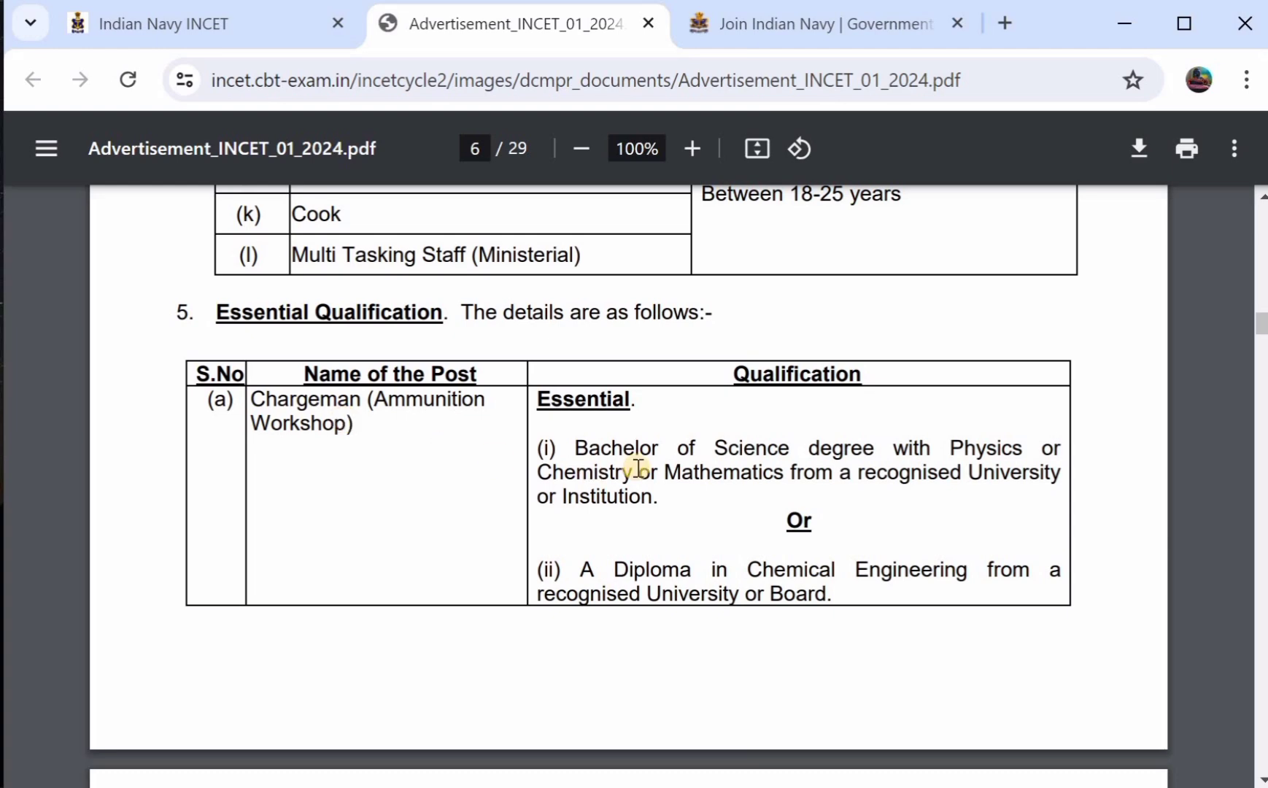
scroll(638, 467, "down", 6)
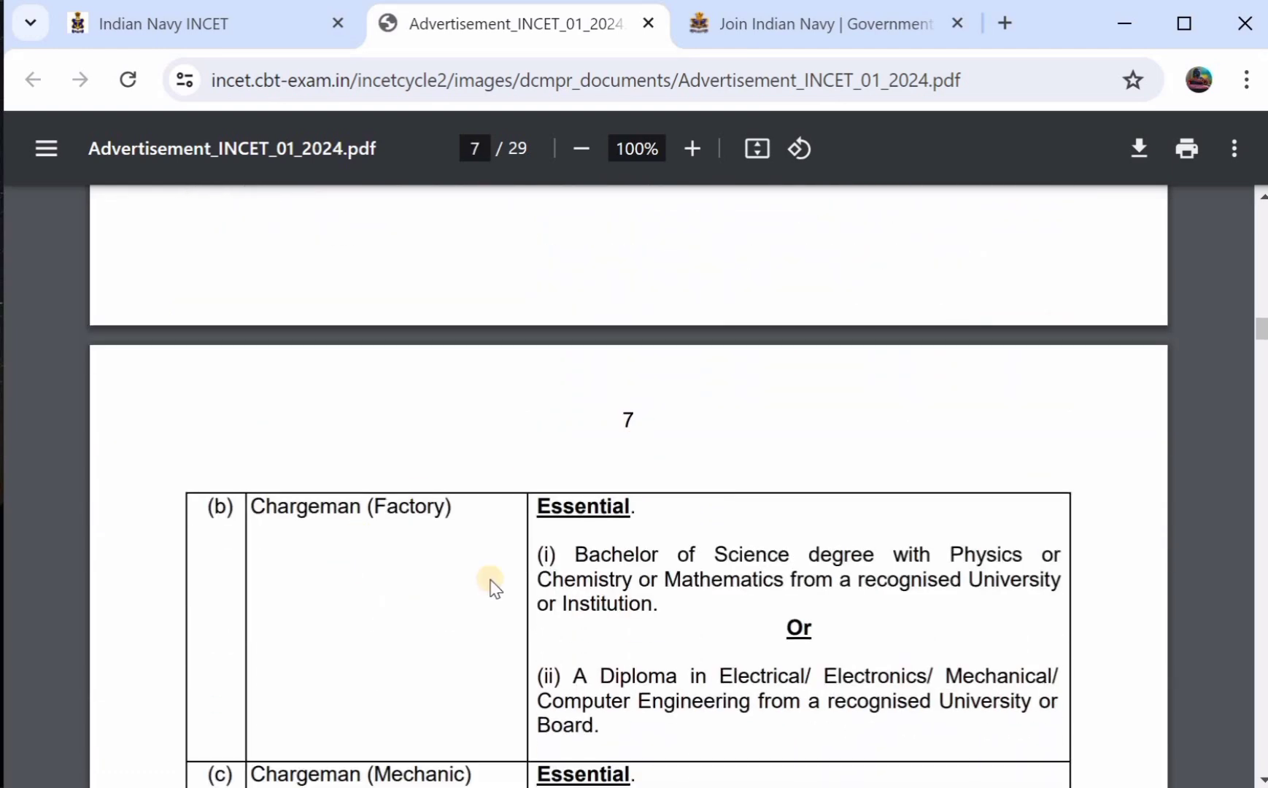
scroll(672, 548, "down", 3)
scroll(673, 545, "down", 9)
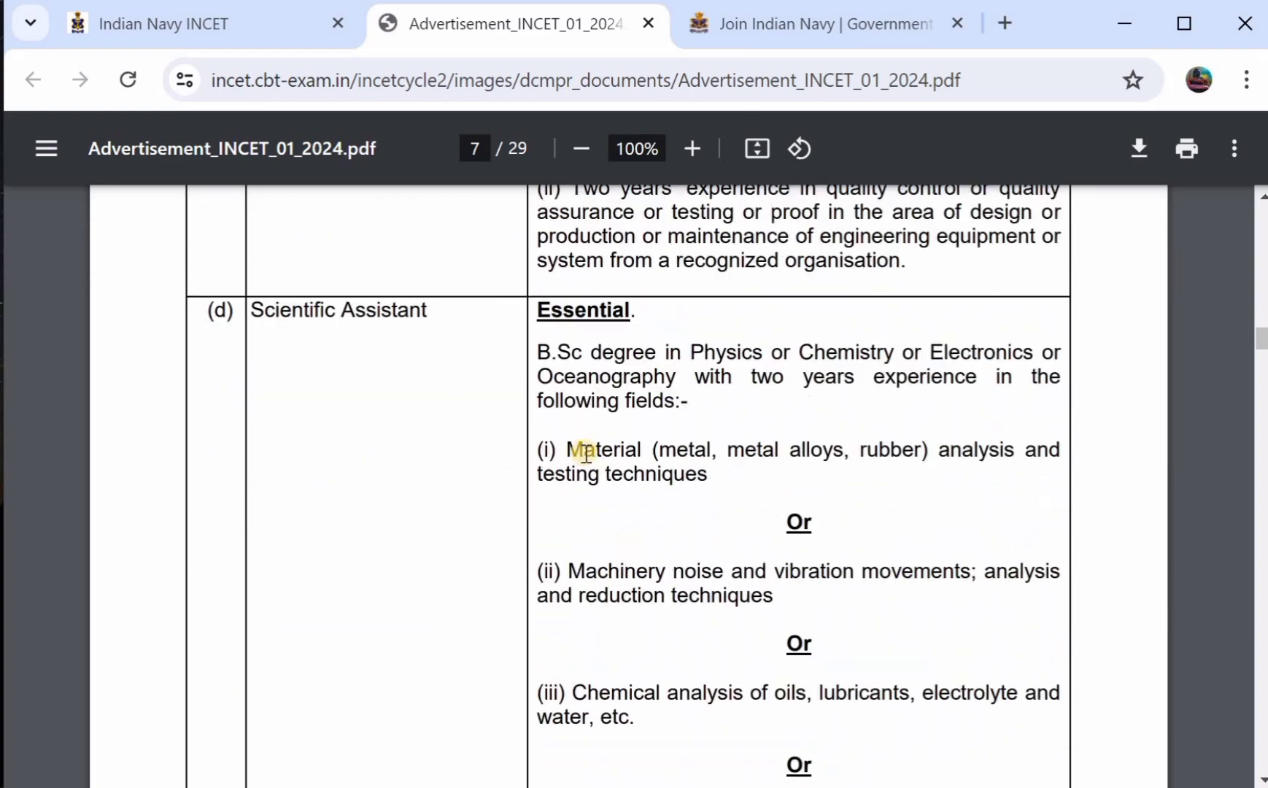
scroll(586, 452, "down", 15)
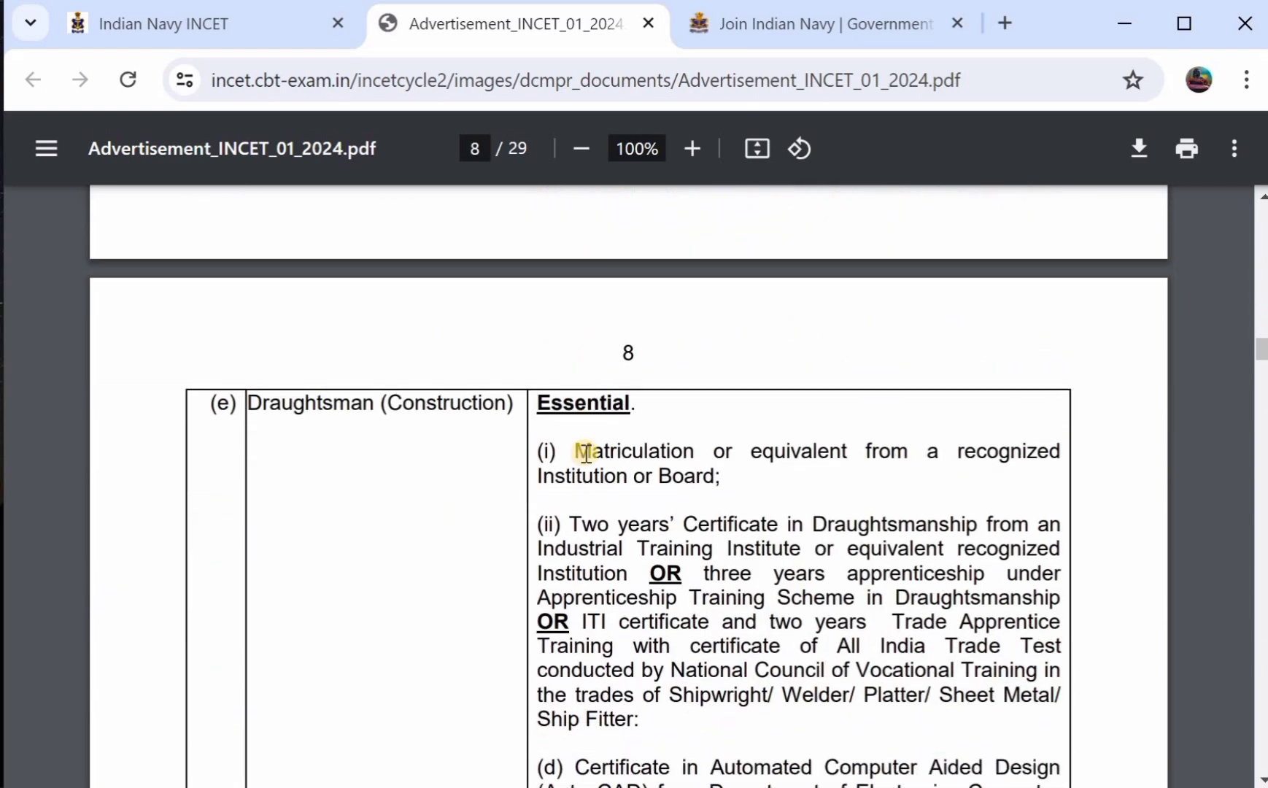
scroll(586, 452, "down", 3)
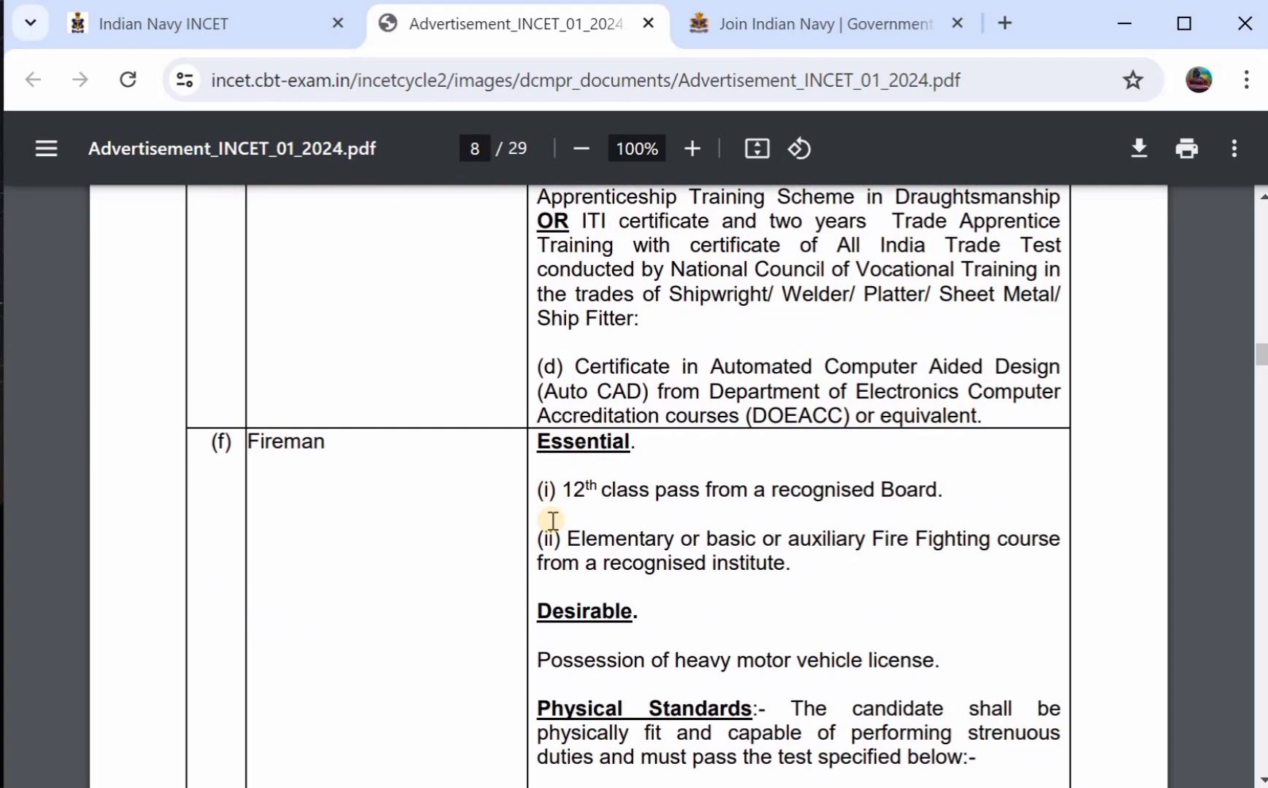
Read the Essential Qualification section through page 9, then return to the INCET login tab
scroll(314, 439, "down", 1)
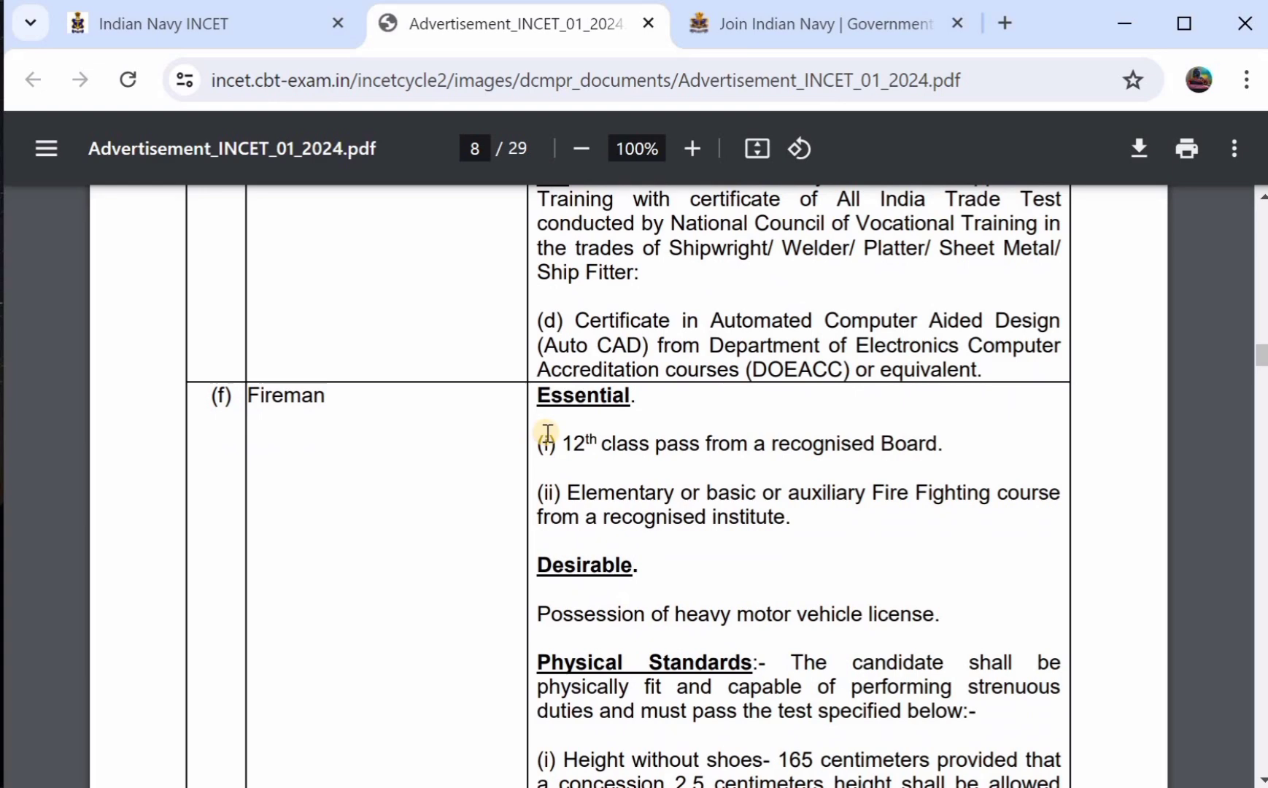
scroll(668, 417, "down", 1)
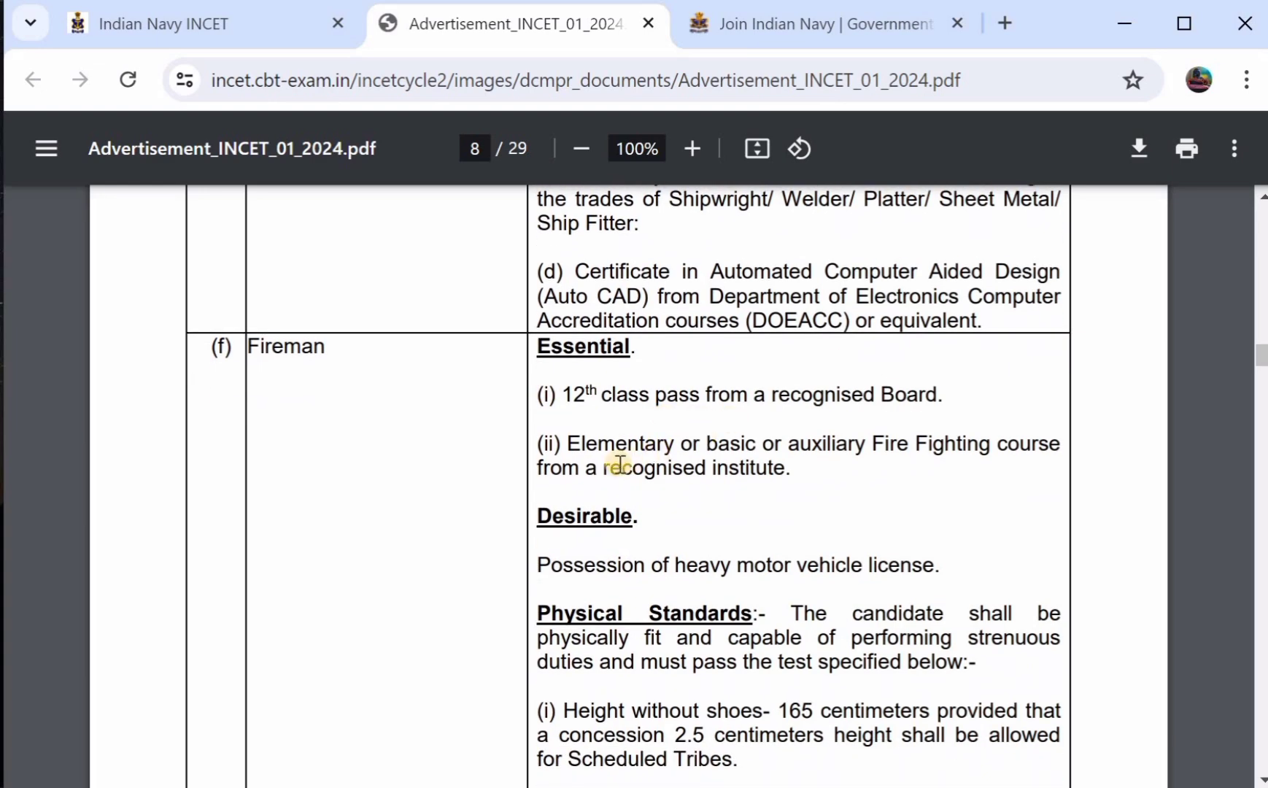
scroll(620, 461, "down", 6)
scroll(619, 461, "down", 12)
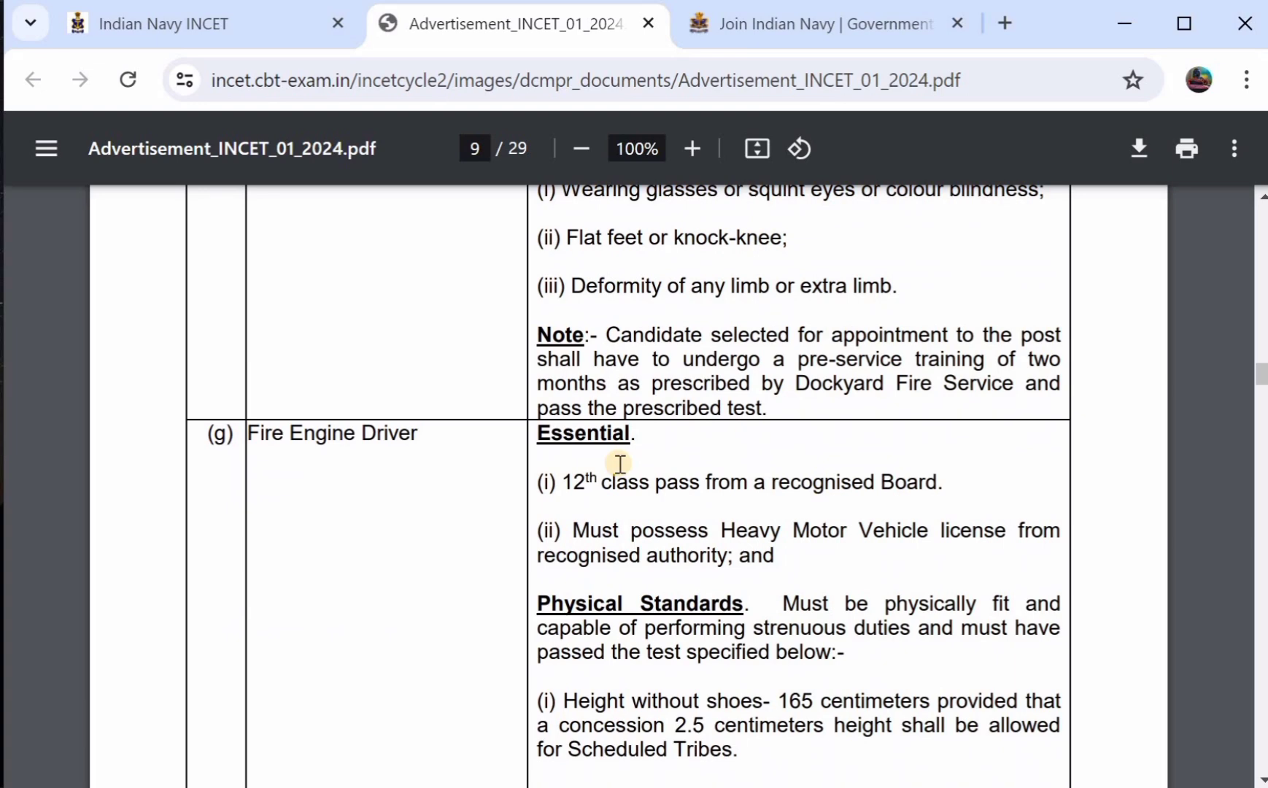
scroll(620, 463, "down", 5)
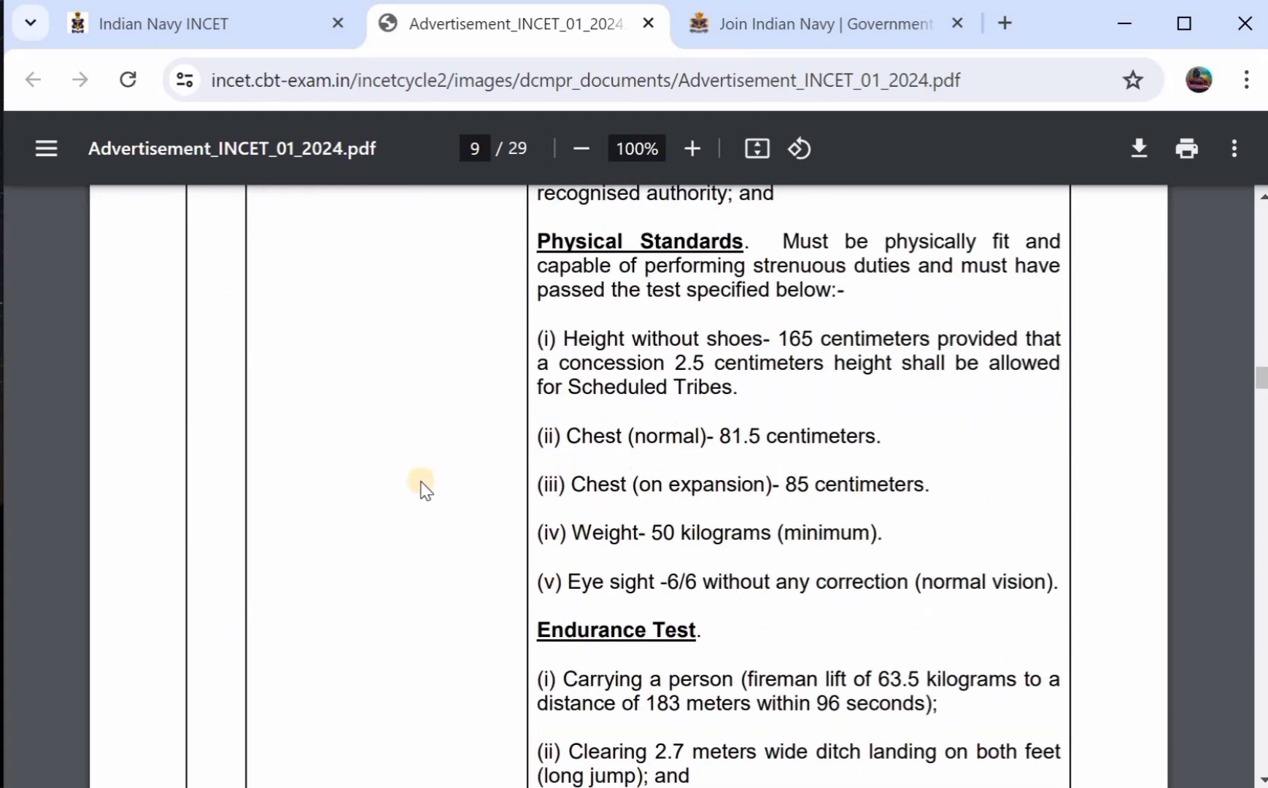
key("ctrl+shift+Tab")
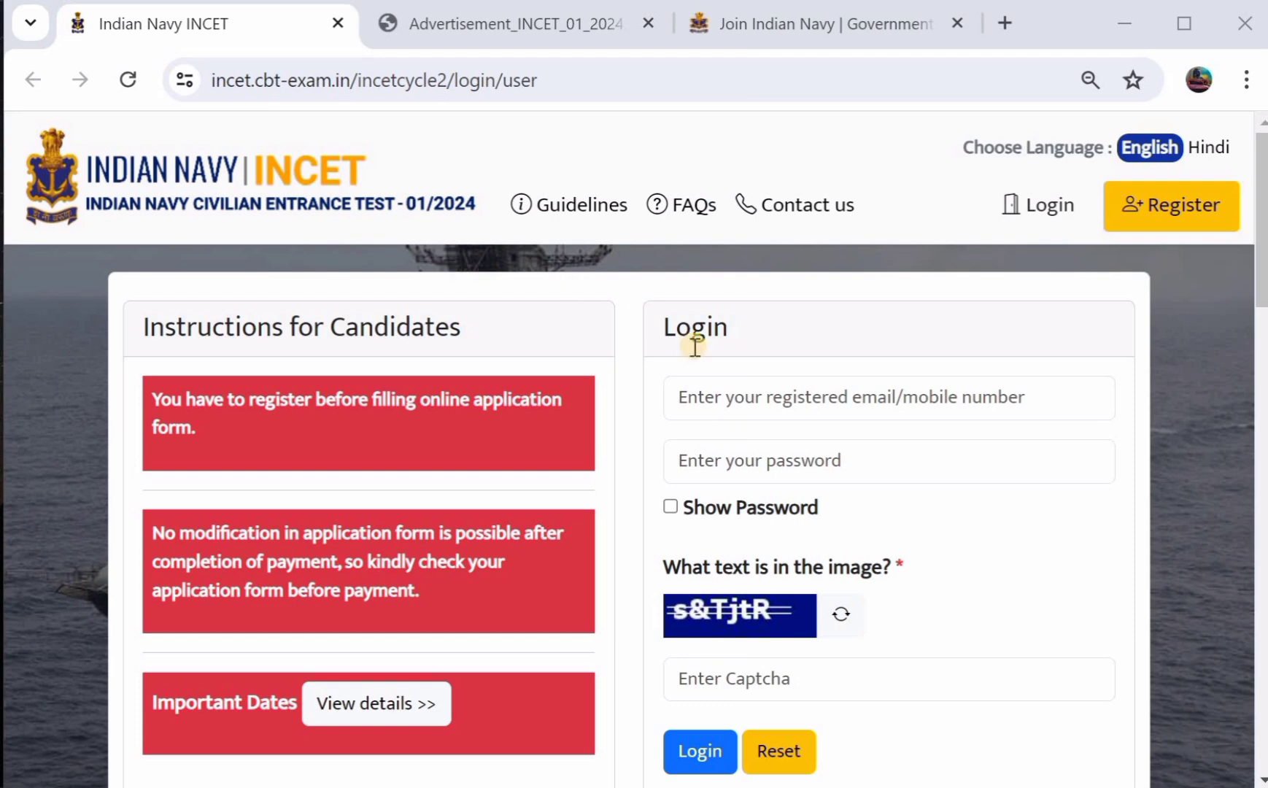
Scroll the login page down to the 'New user? Click here to Register' link
scroll(693, 346, "down", 1)
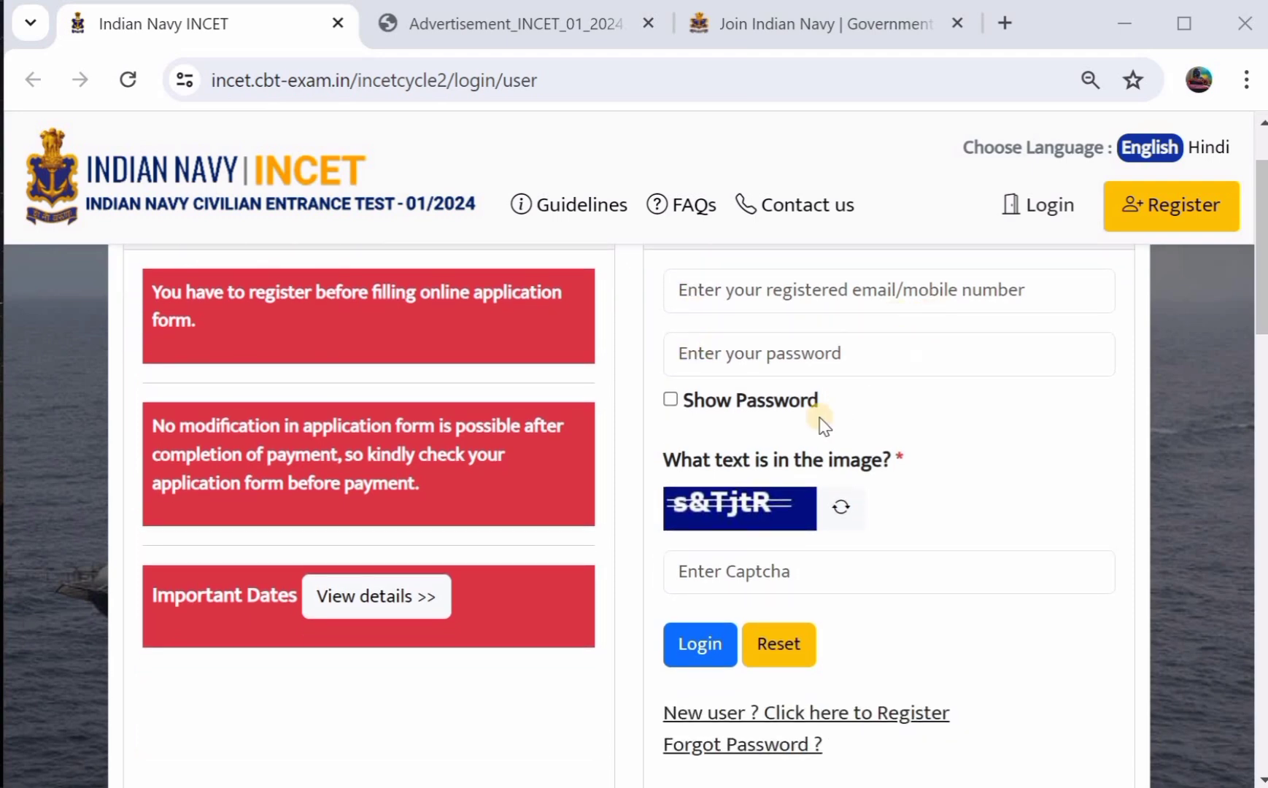
scroll(733, 584, "down", 1)
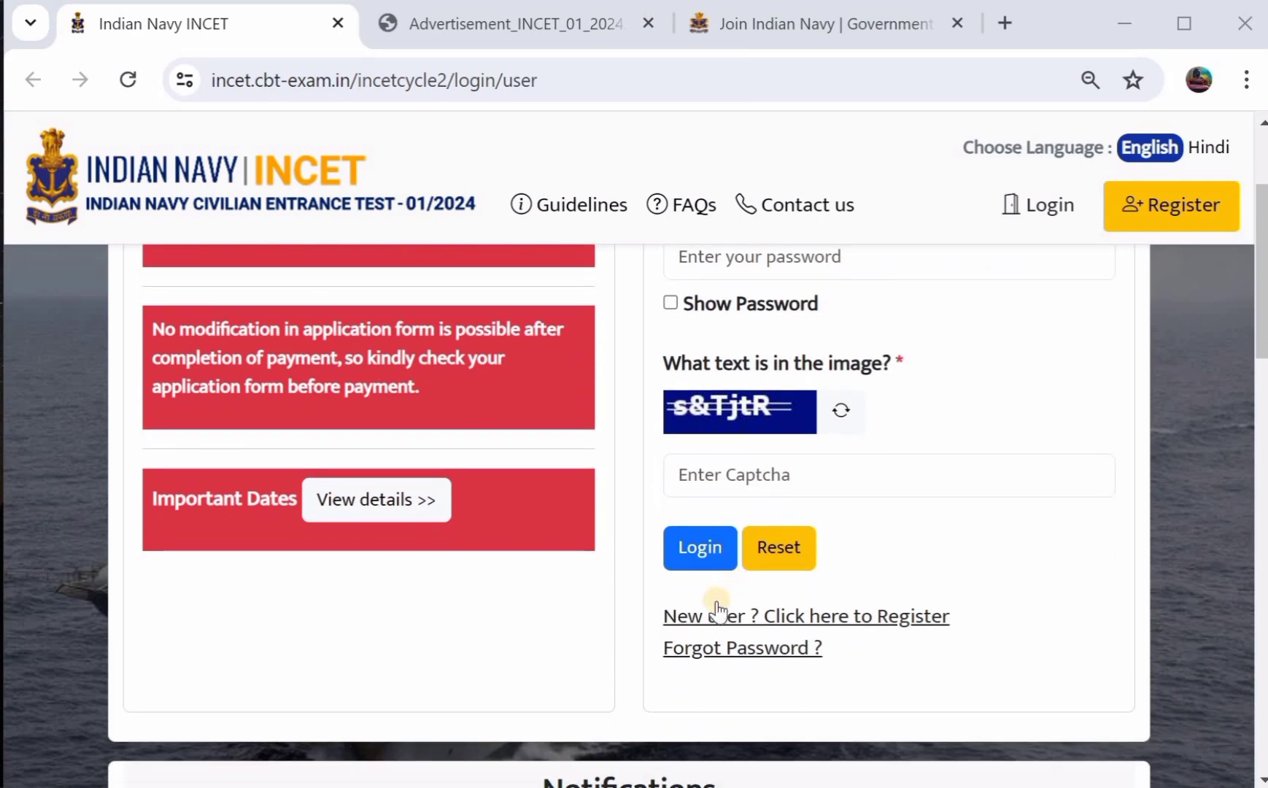
Open the new-user registration form and look over its fields
left_click(825, 619)
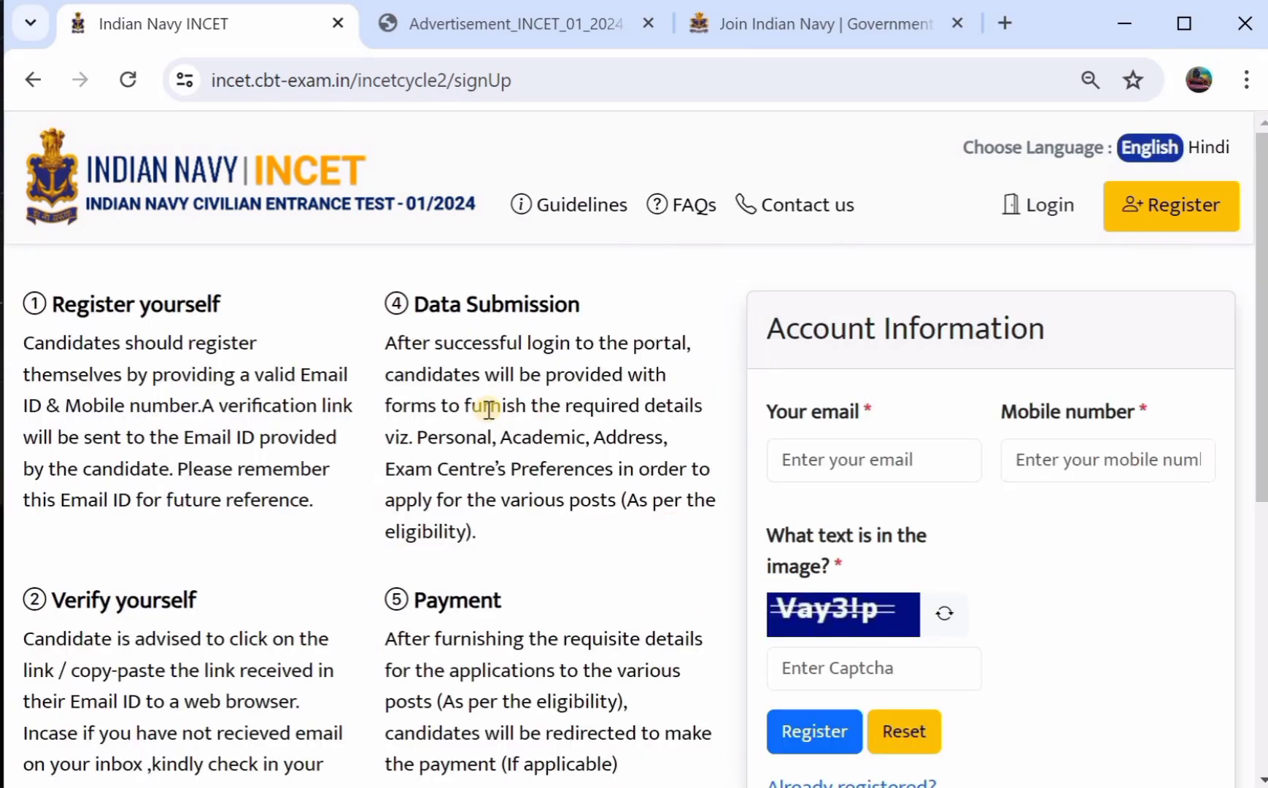
scroll(128, 274, "down", 1)
scroll(124, 303, "up", 1)
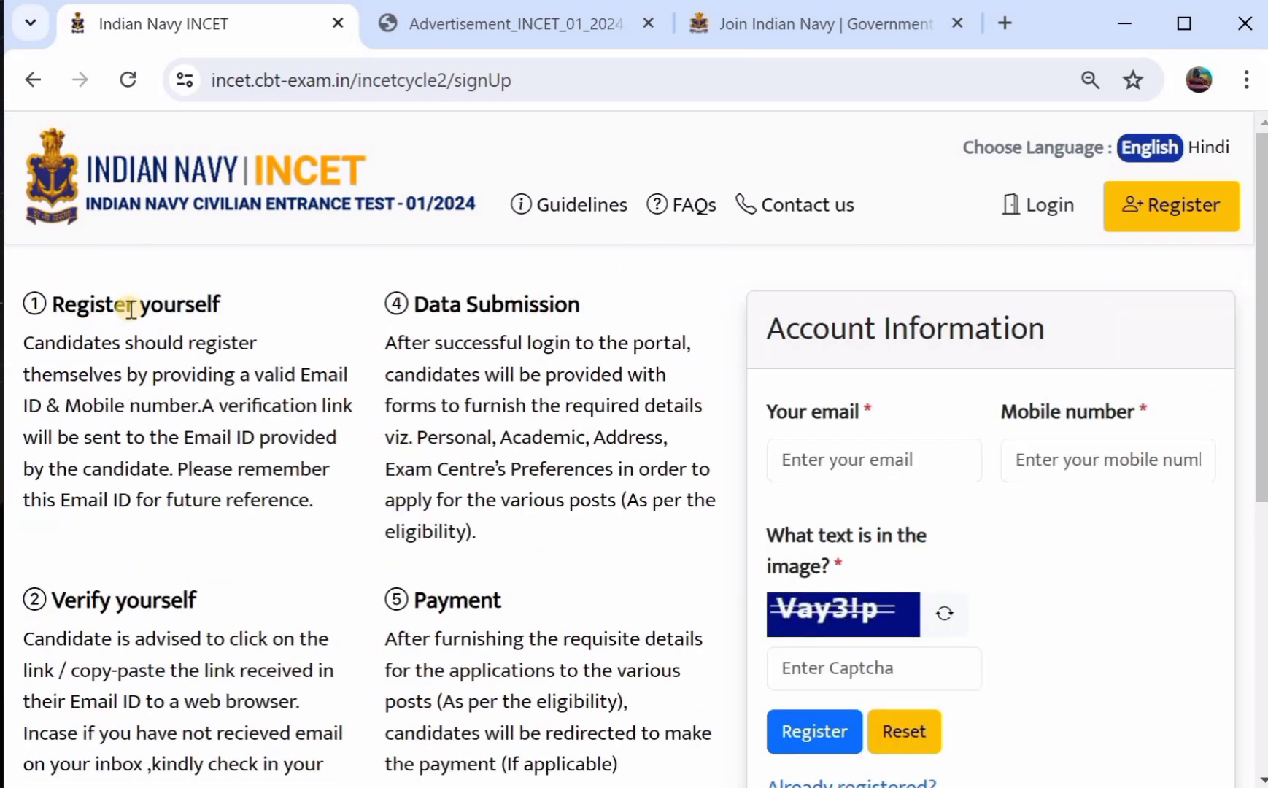
scroll(482, 442, "down", 1)
scroll(482, 441, "up", 1)
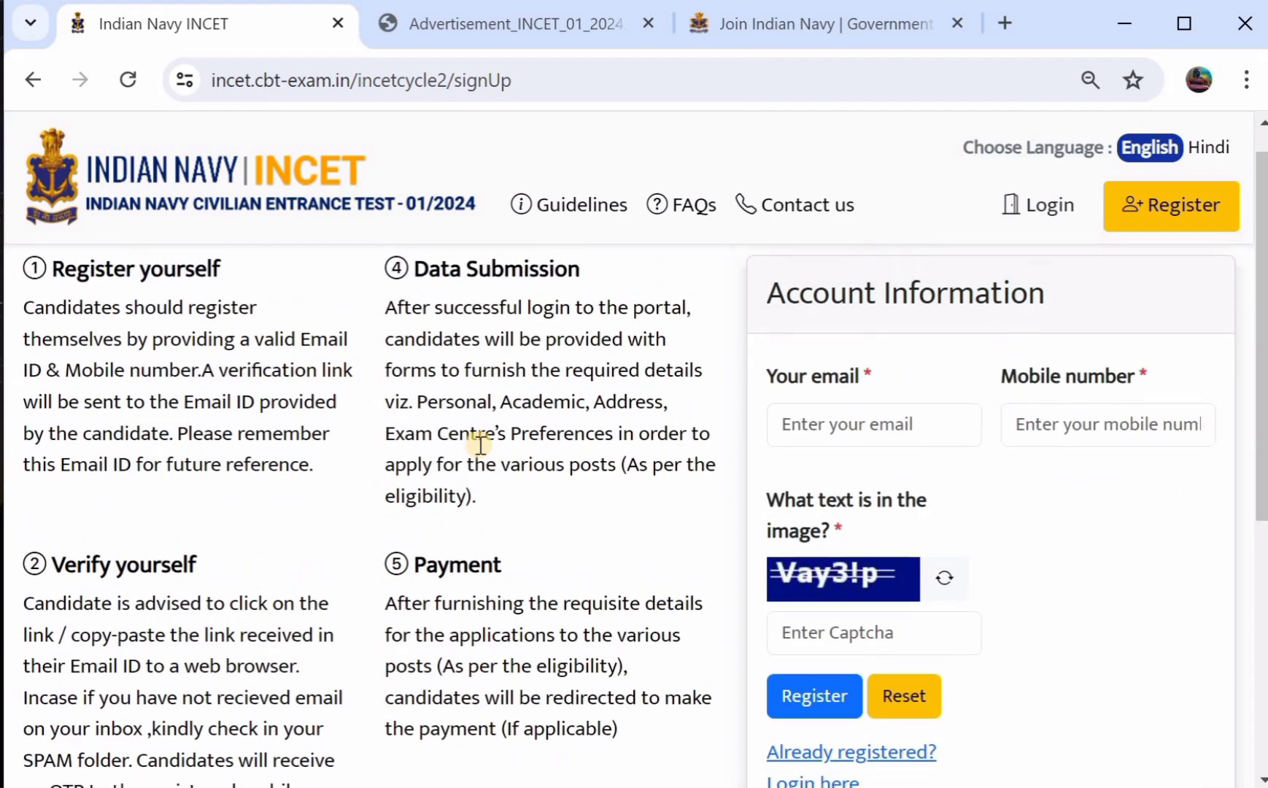
Enter the candidate's email and mobile number, then submit the registration
left_click(891, 437)
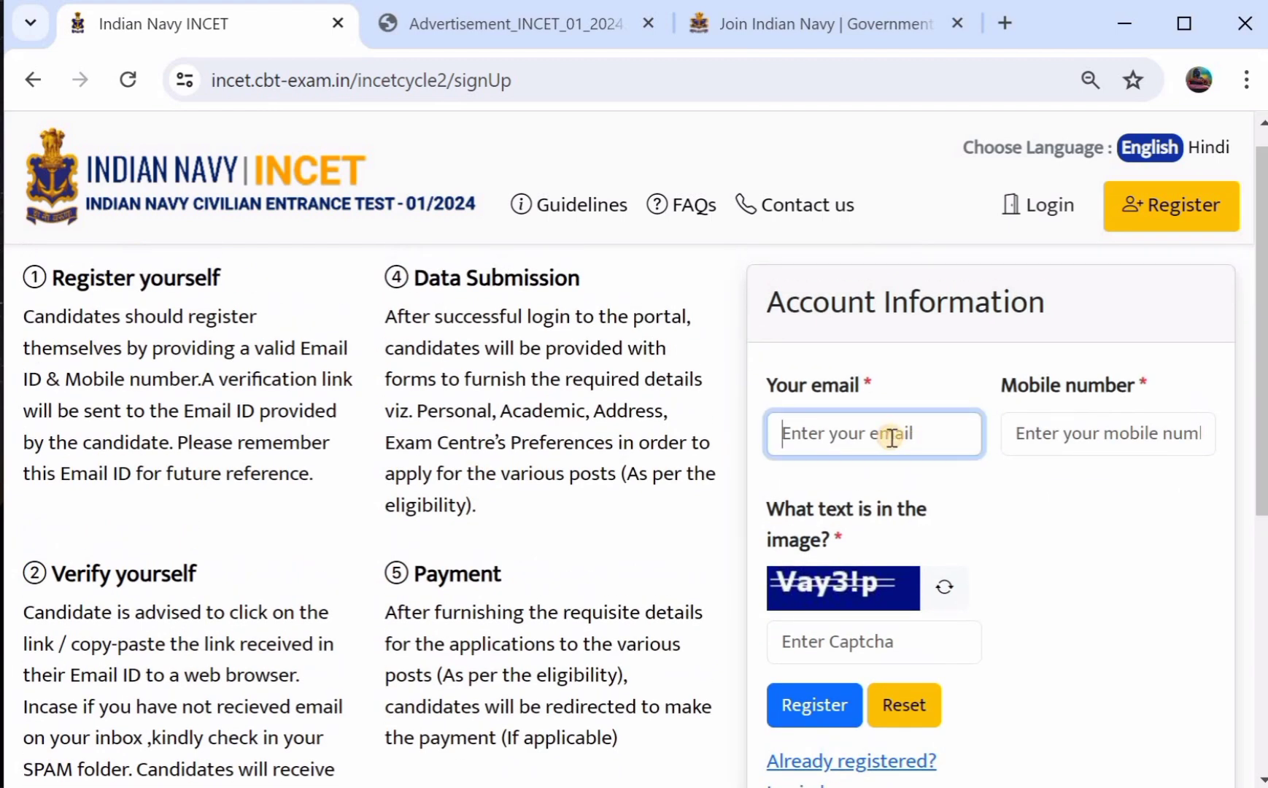
left_click(1104, 438)
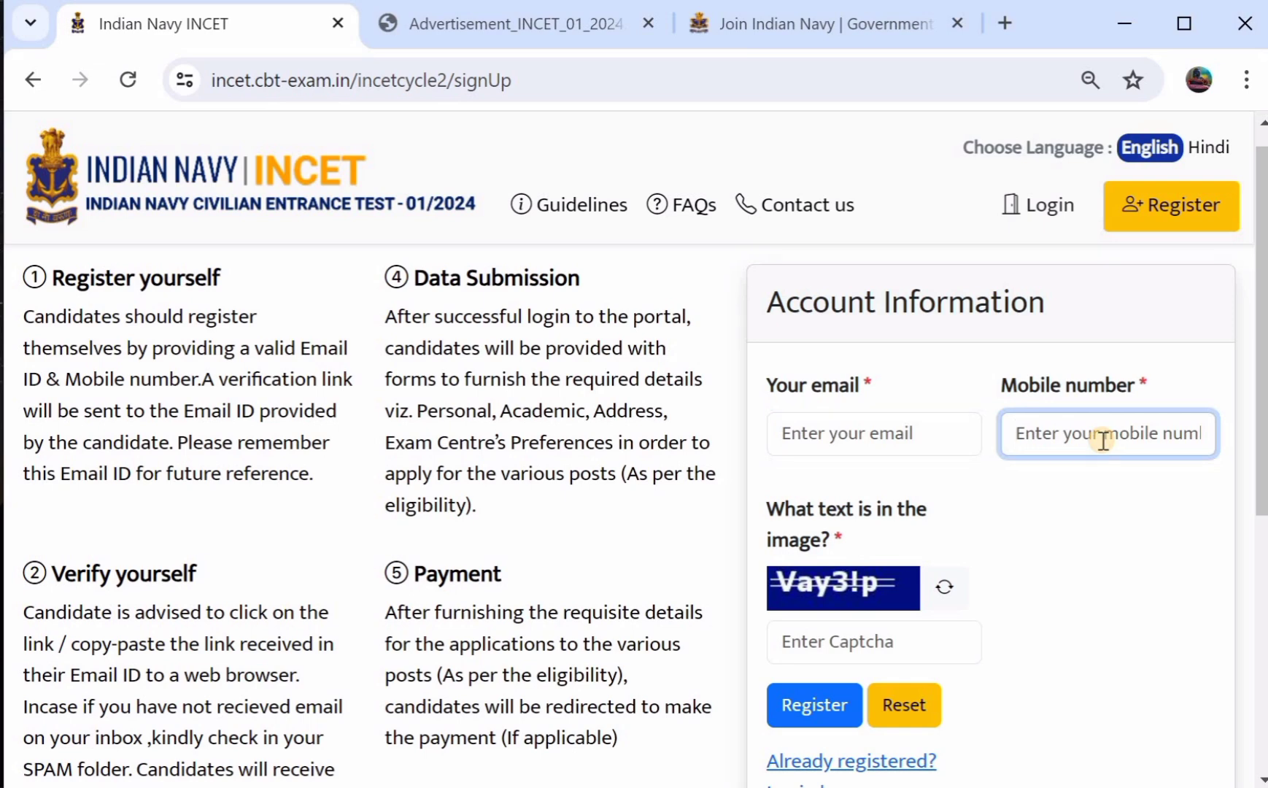
scroll(854, 540, "down", 1)
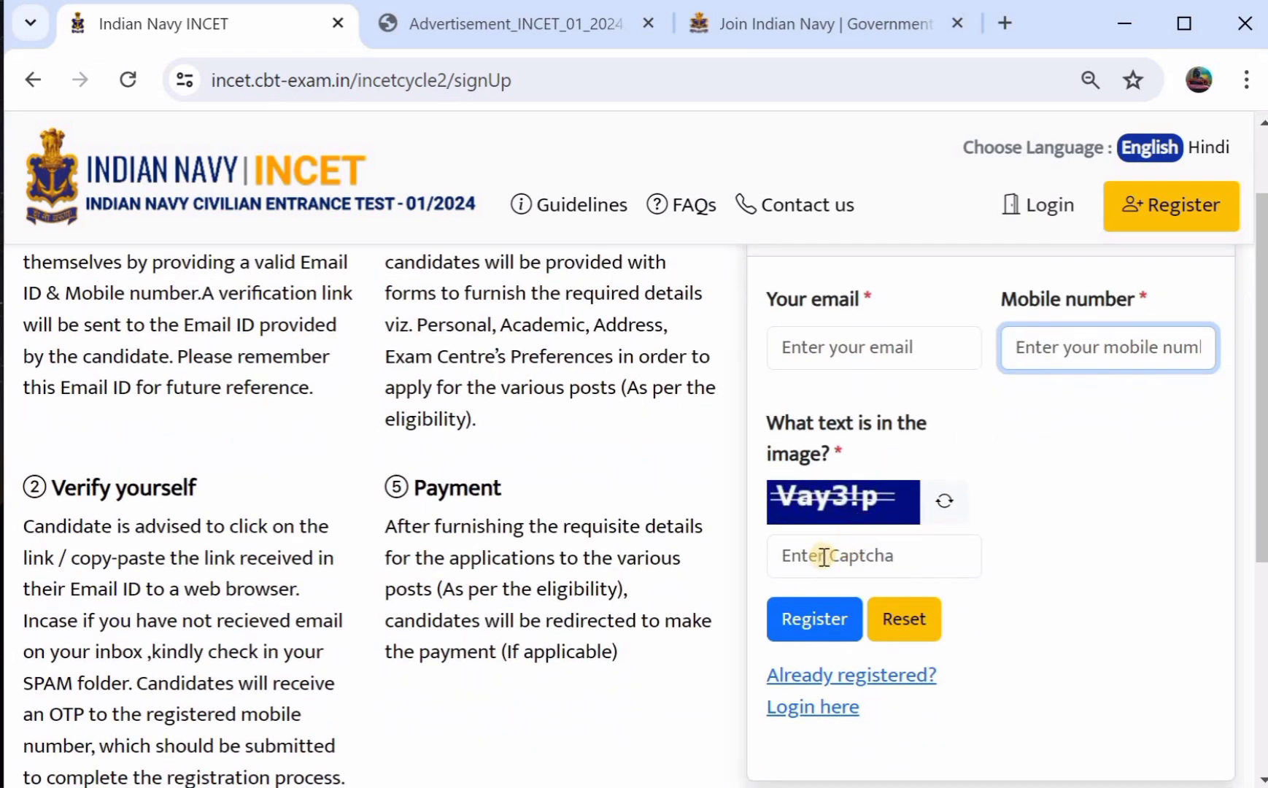
left_click(815, 620)
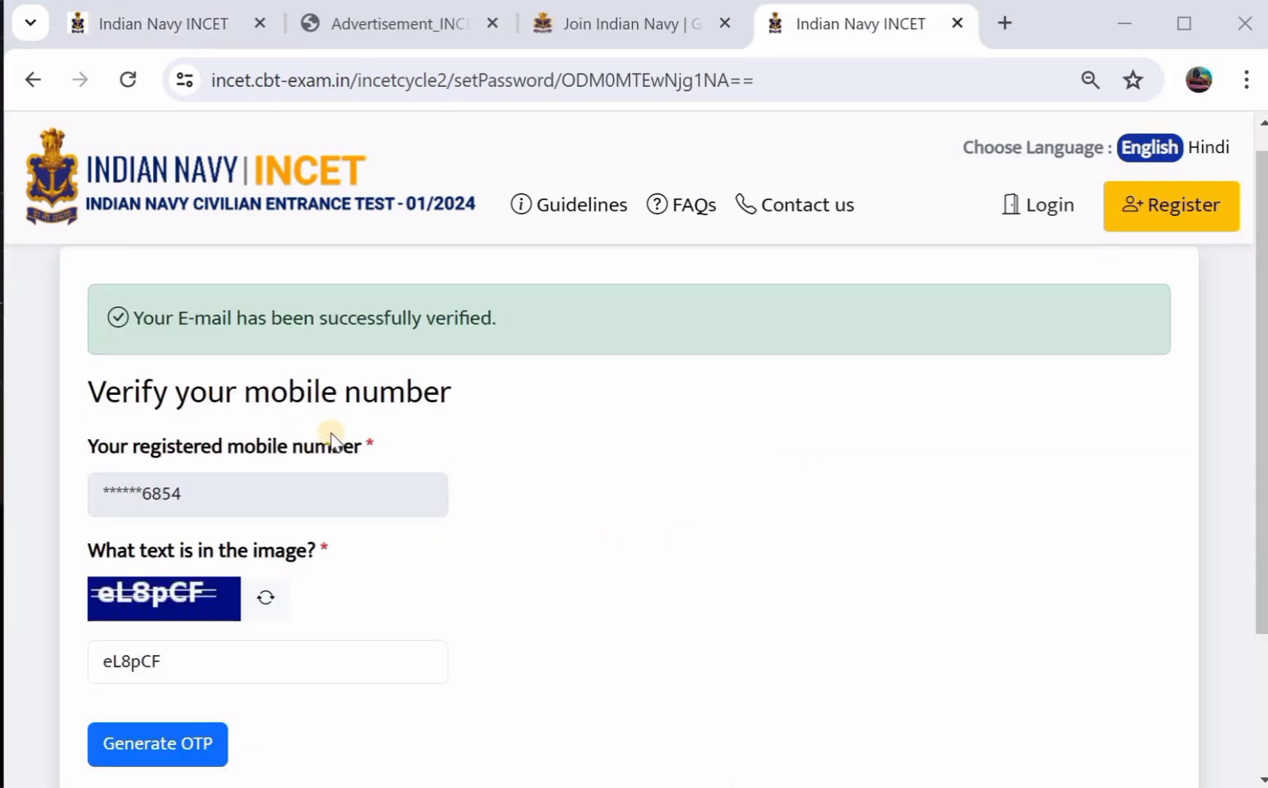
Generate an OTP for the registered mobile number and acknowledge the 'OTP has been sent' alert
scroll(237, 467, "down", 1)
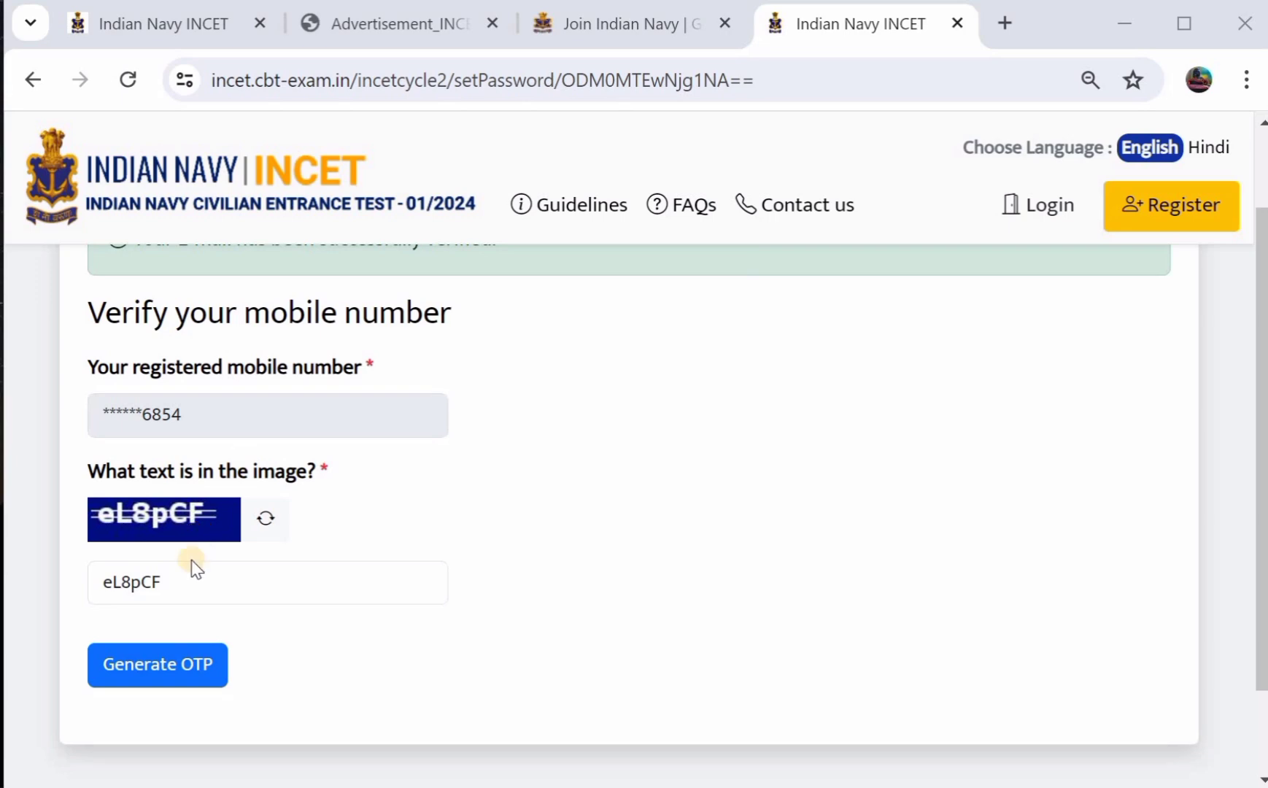
left_click(156, 660)
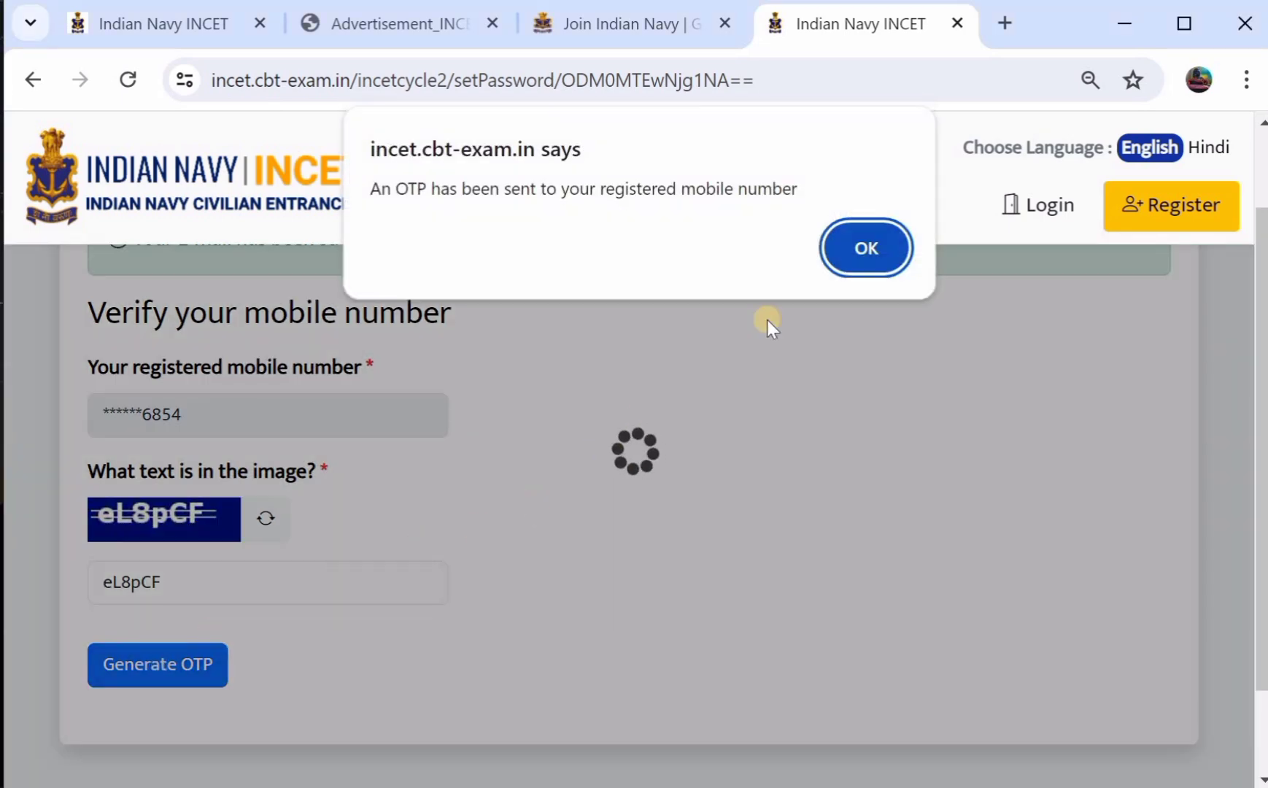
left_click(853, 247)
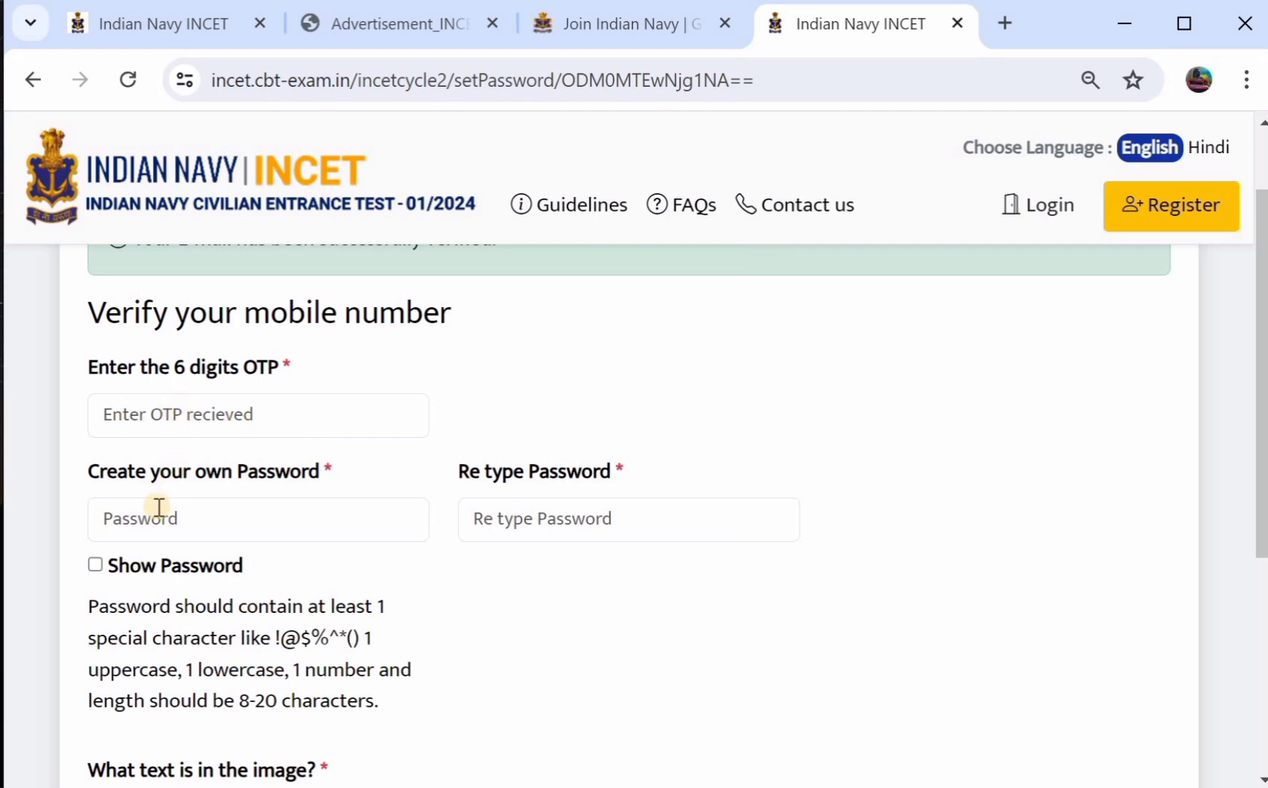
With Show Password ticked, enter the new account password and scroll down to Submit
left_click(95, 566)
left_click(185, 535)
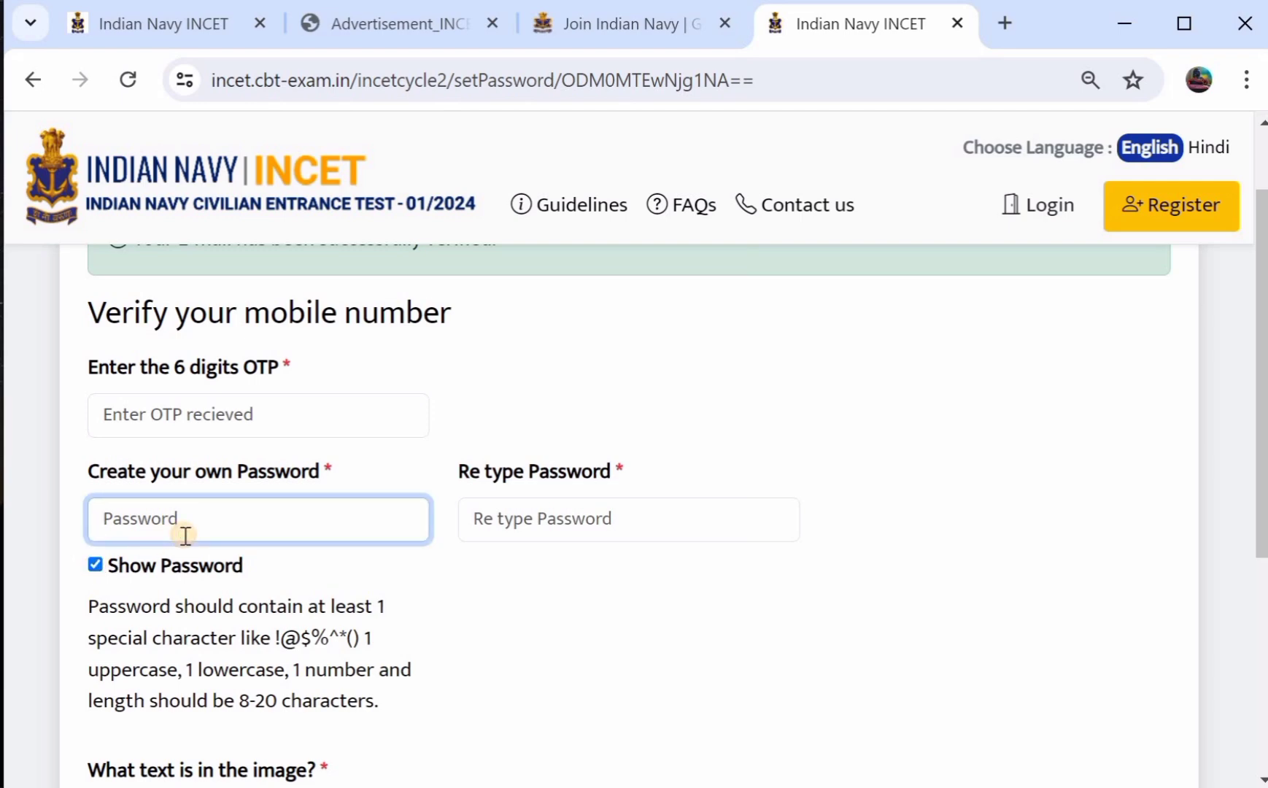
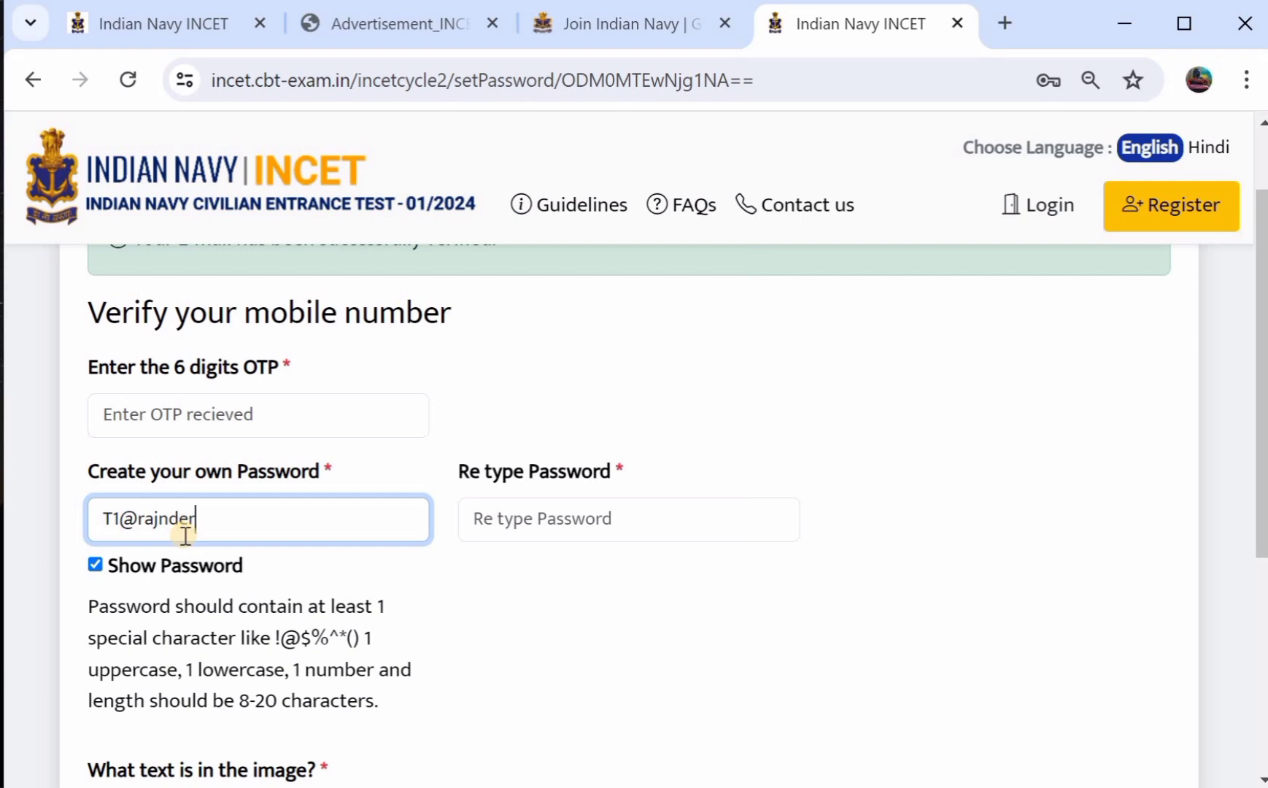
left_click(518, 515)
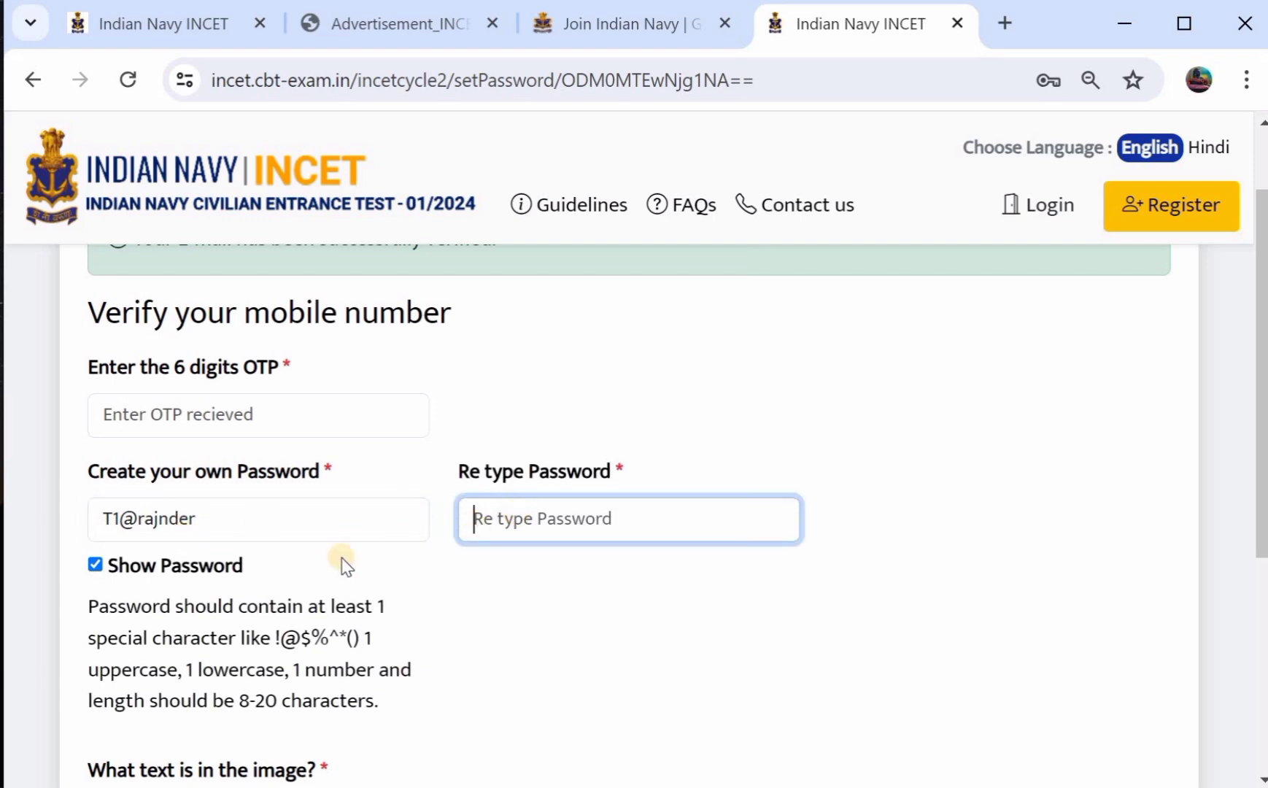
scroll(292, 580, "down", 1)
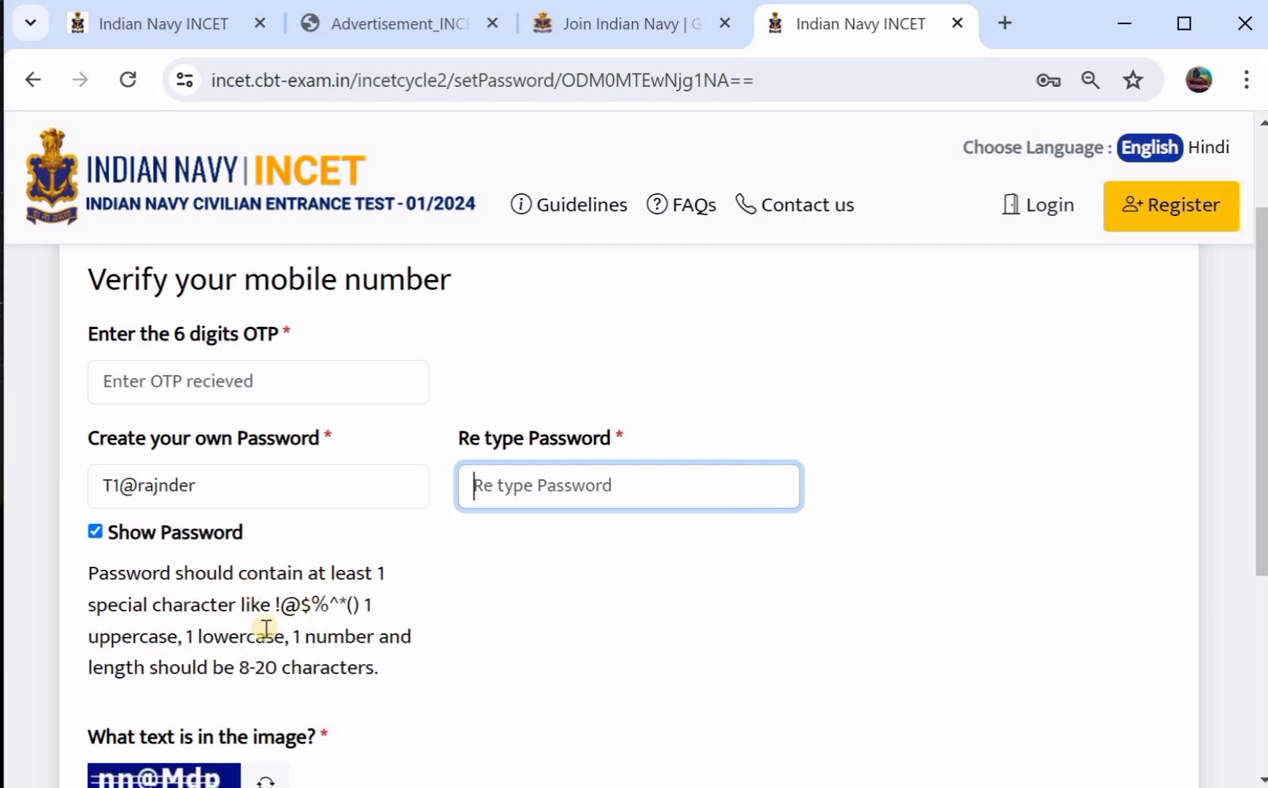
scroll(264, 625, "down", 1)
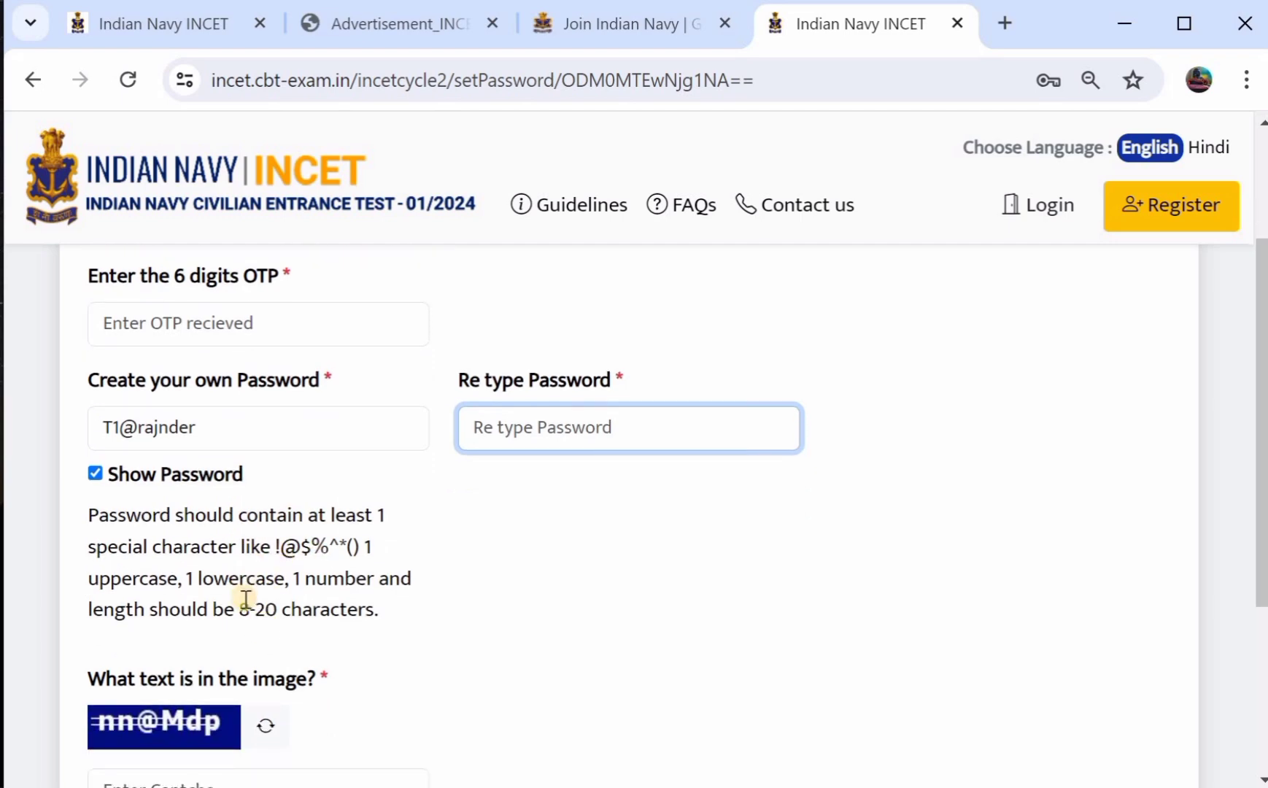
scroll(246, 599, "down", 2)
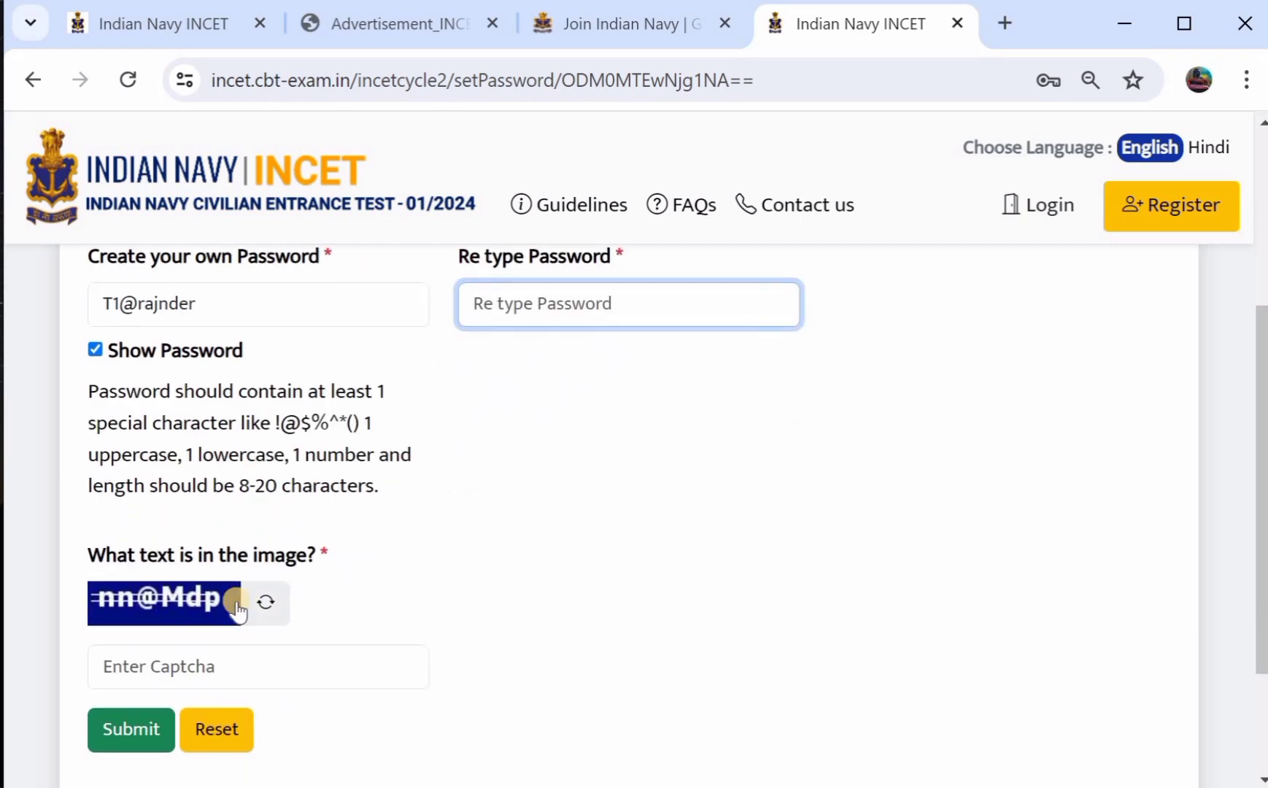
Submit the new password, then log in to reach the candidate home page
left_click(138, 725)
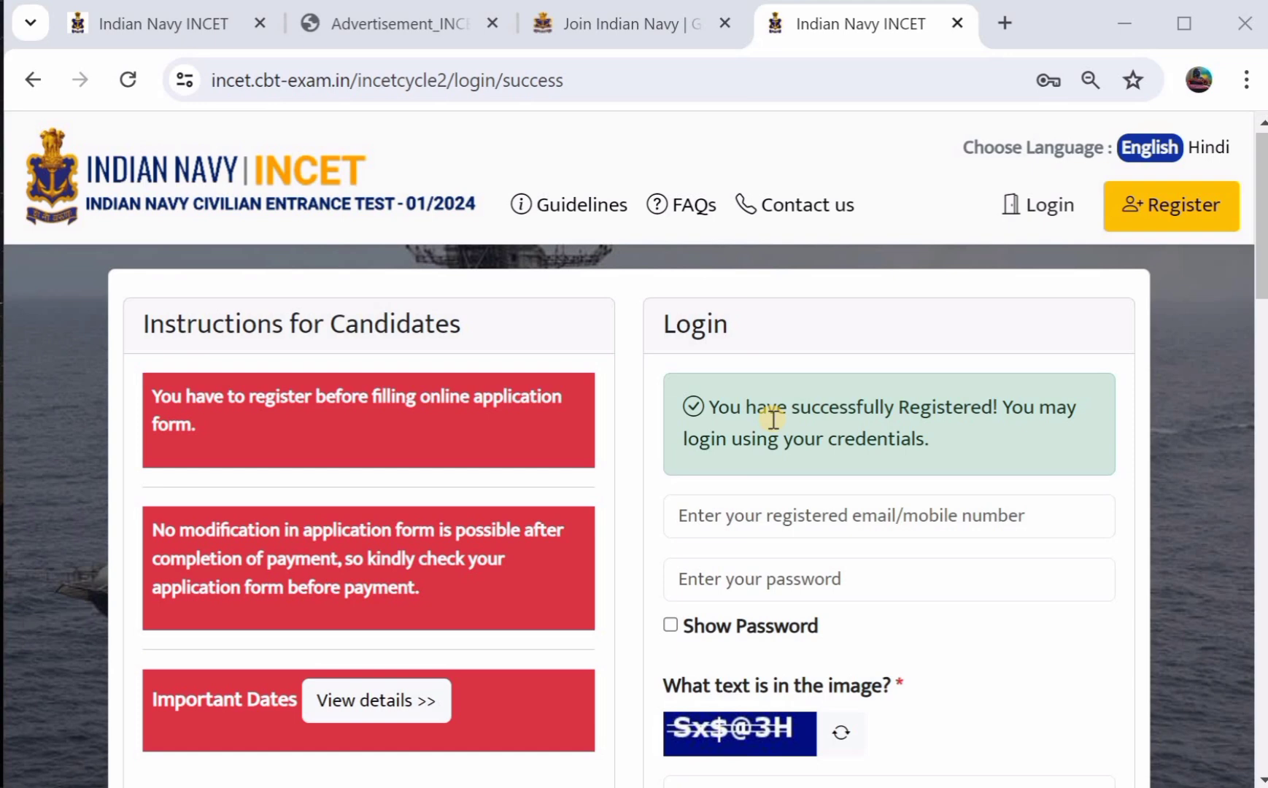
scroll(773, 418, "down", 1)
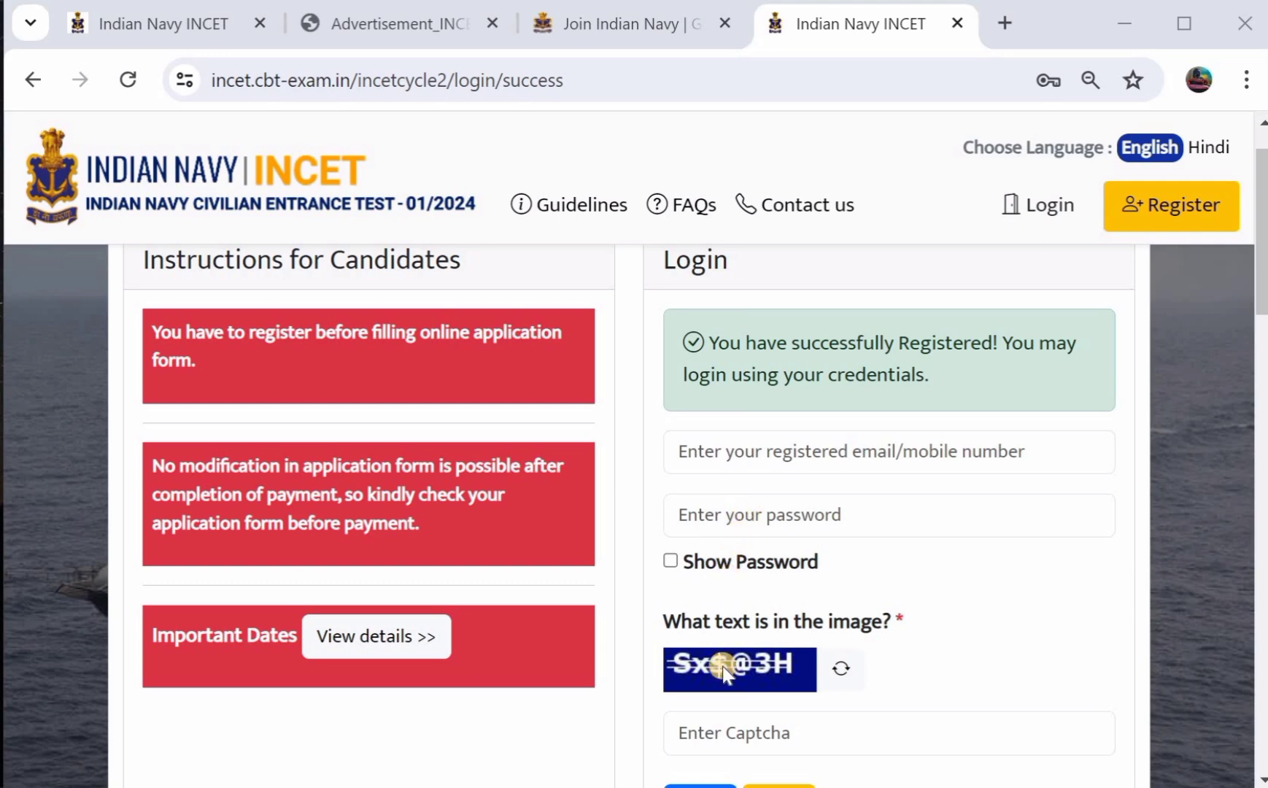
scroll(717, 669, "down", 2)
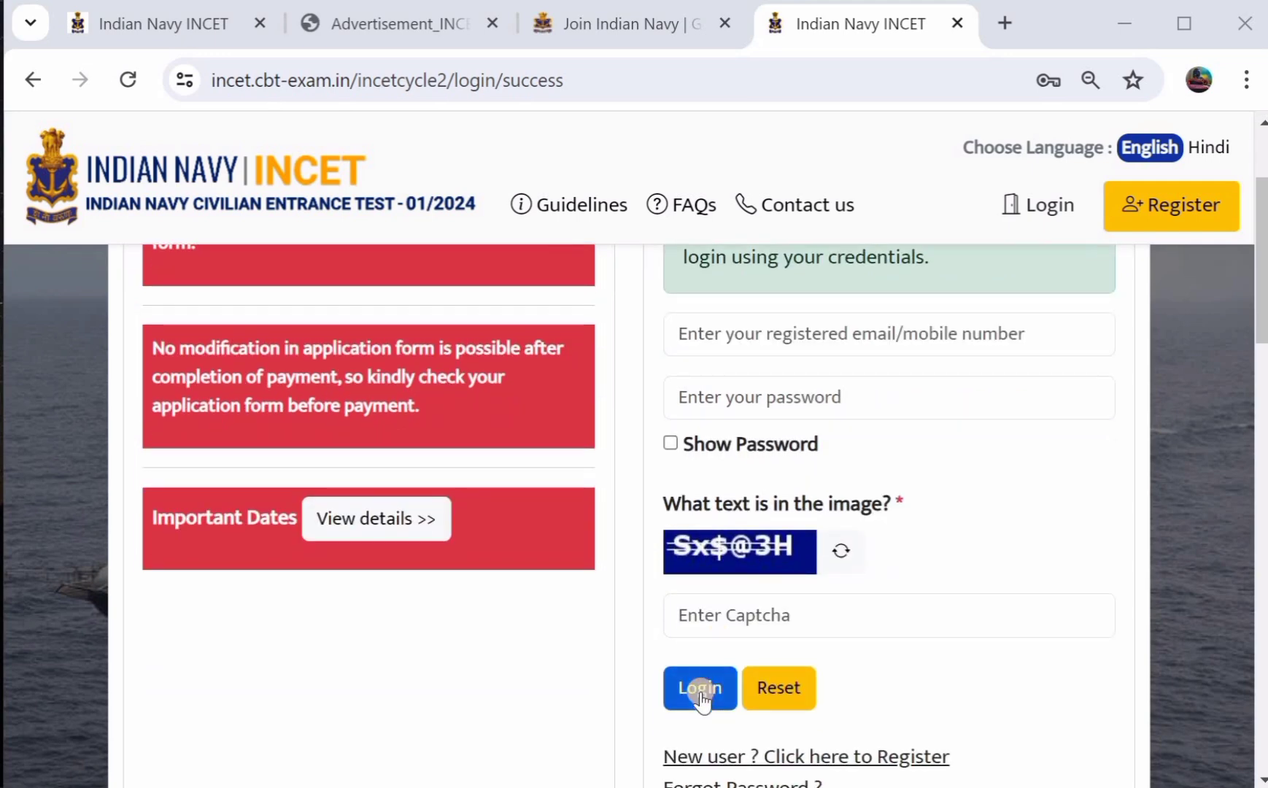
left_click(701, 689)
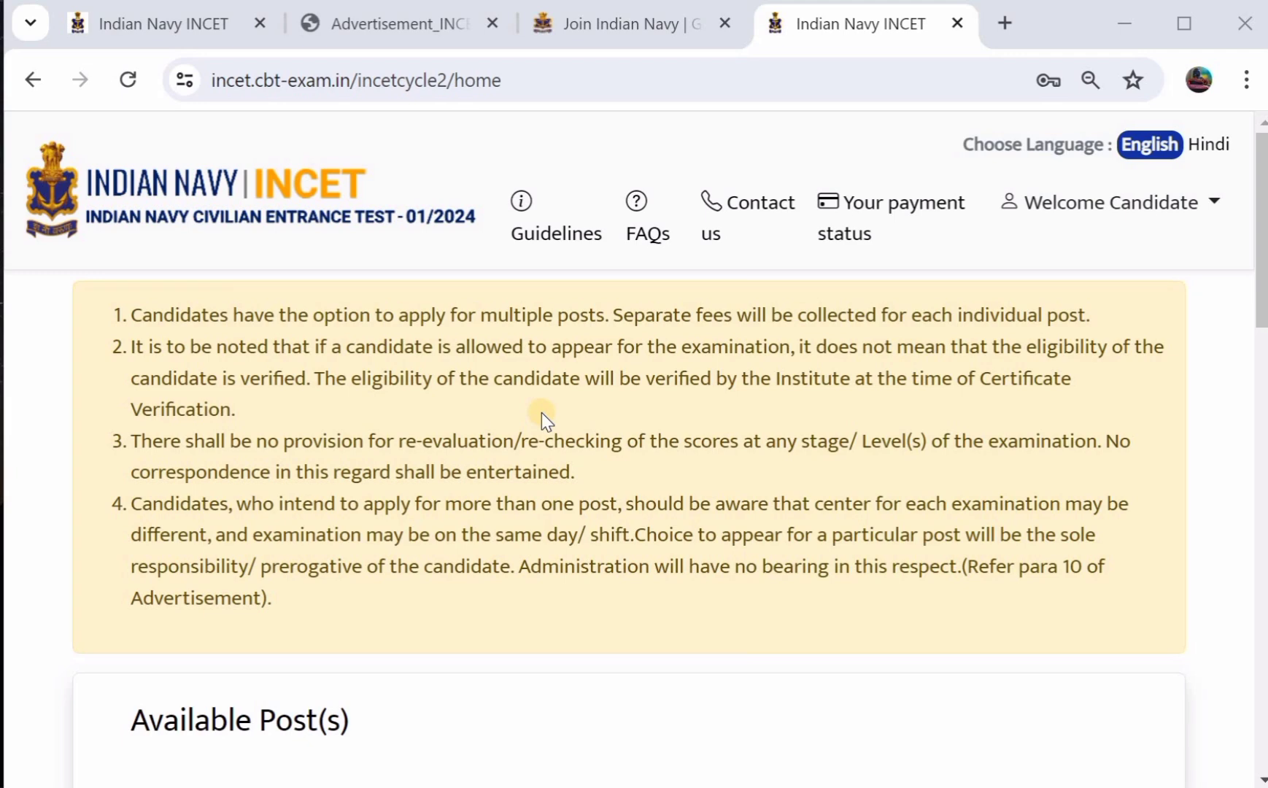
Browse the Group B posts, expanding and collapsing Chargeman (Ammunition Workshop) qualifications
scroll(541, 419, "down", 1)
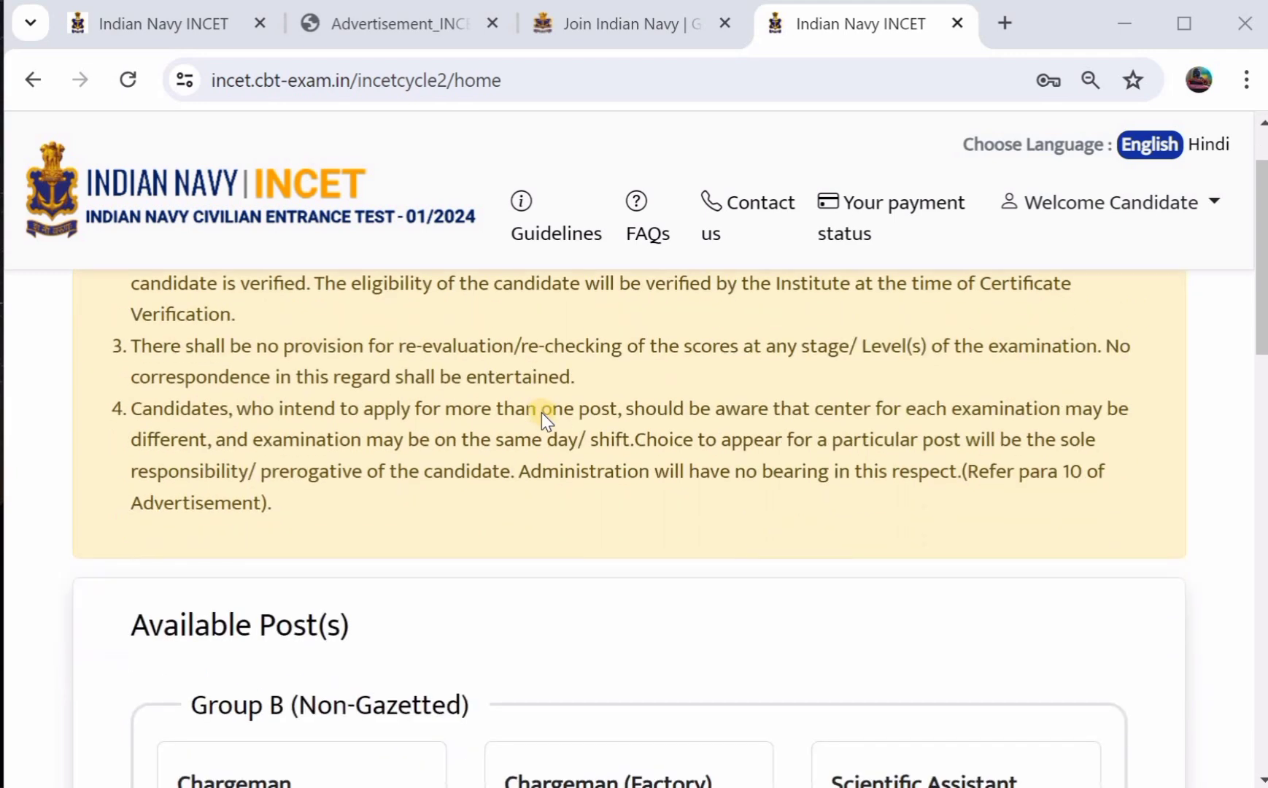
scroll(541, 412, "down", 2)
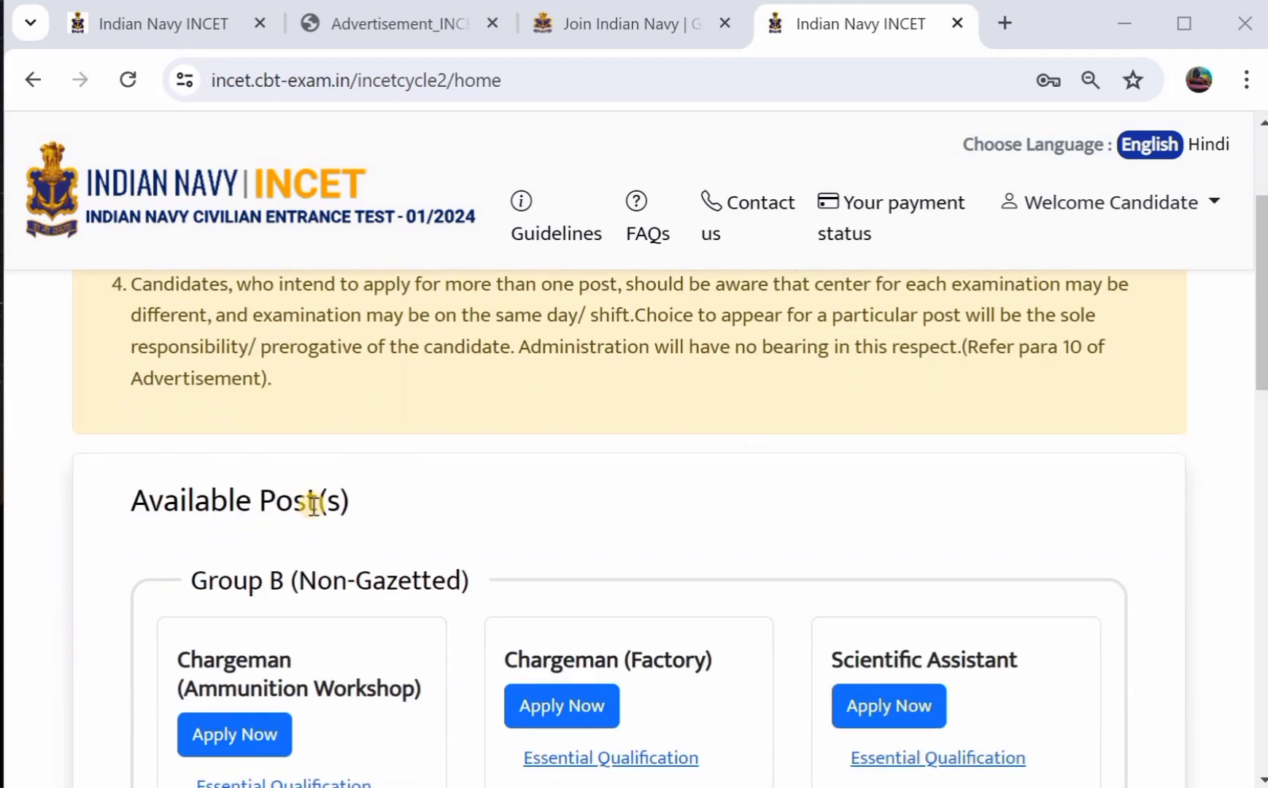
scroll(313, 503, "down", 3)
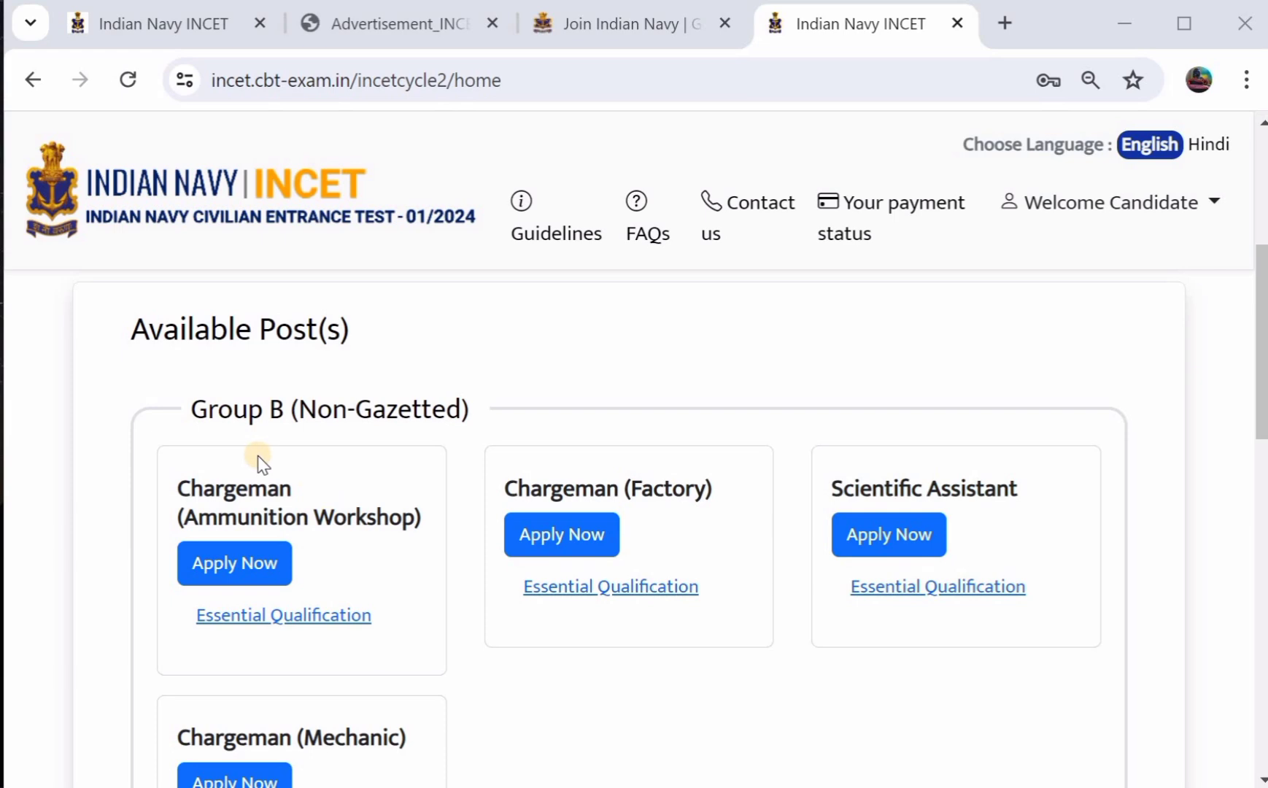
scroll(241, 482, "down", 1)
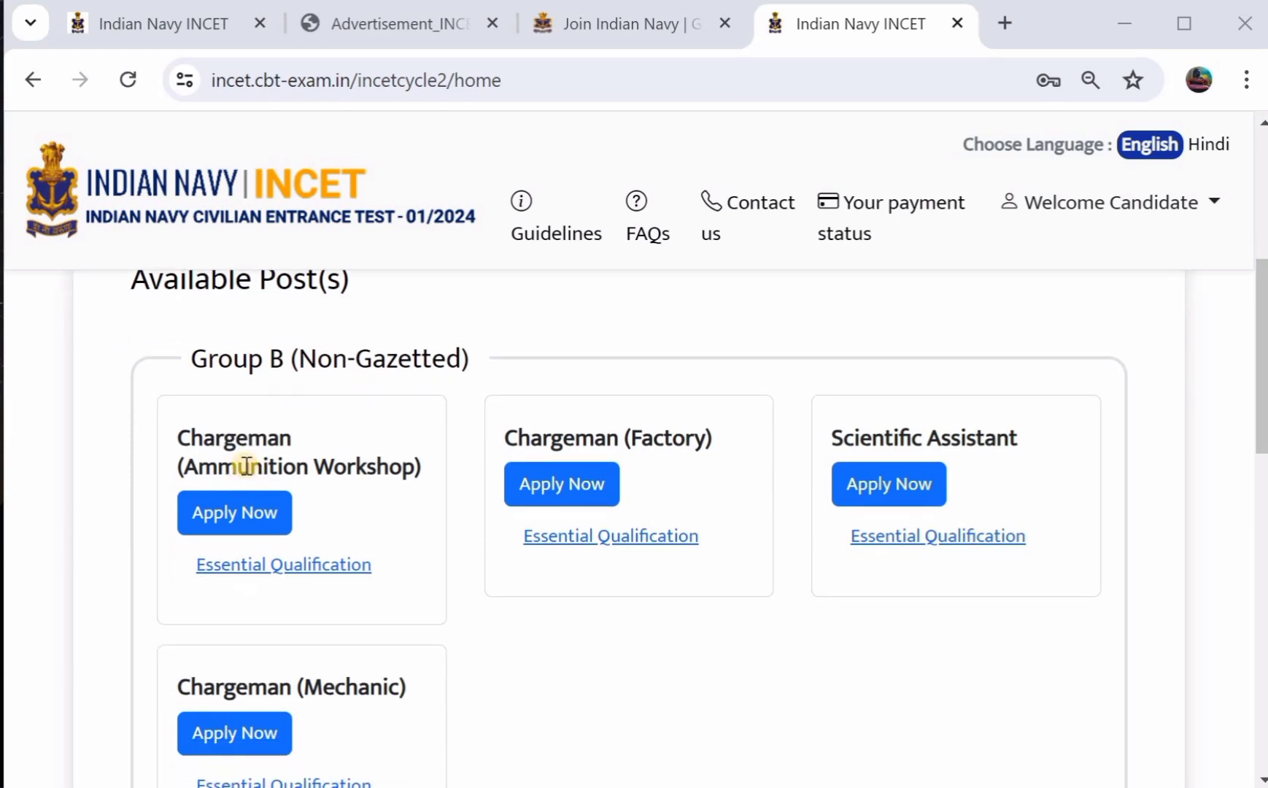
scroll(232, 541, "down", 1)
left_click(232, 533)
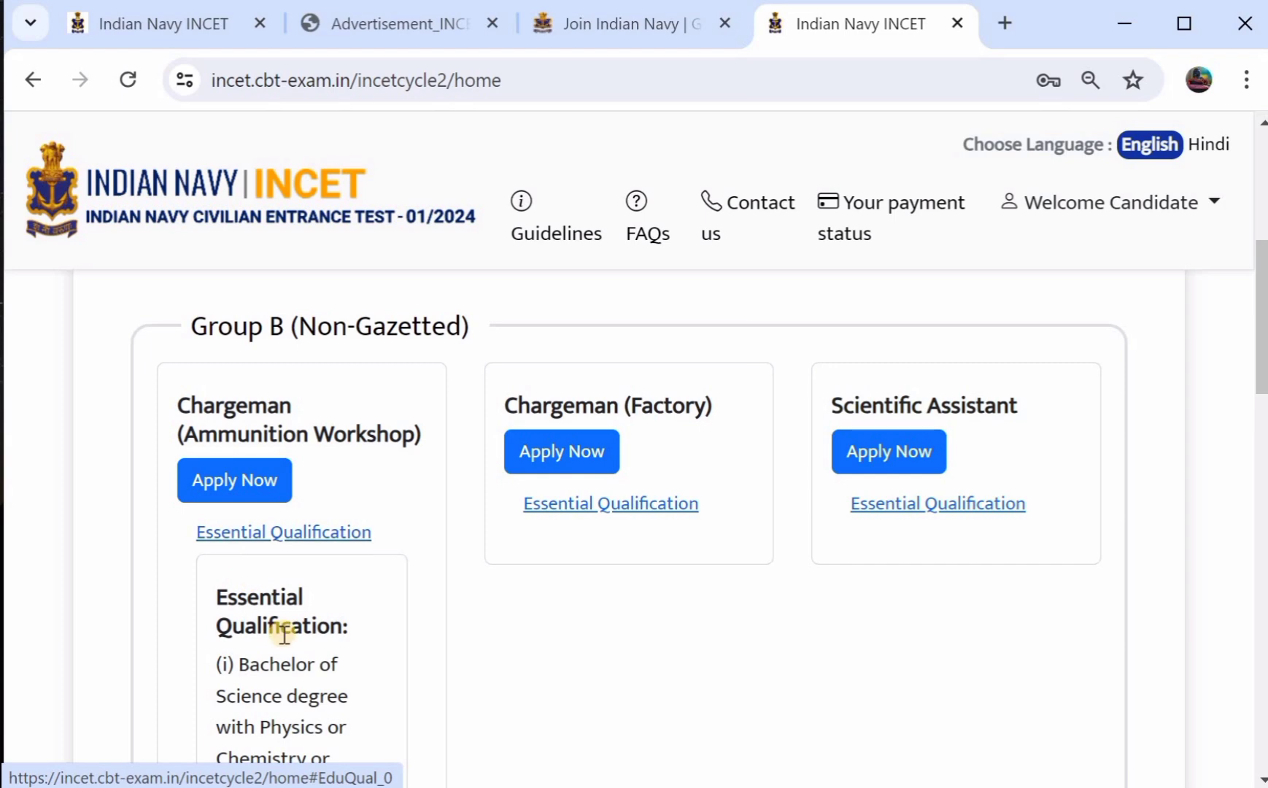
scroll(284, 634, "down", 1)
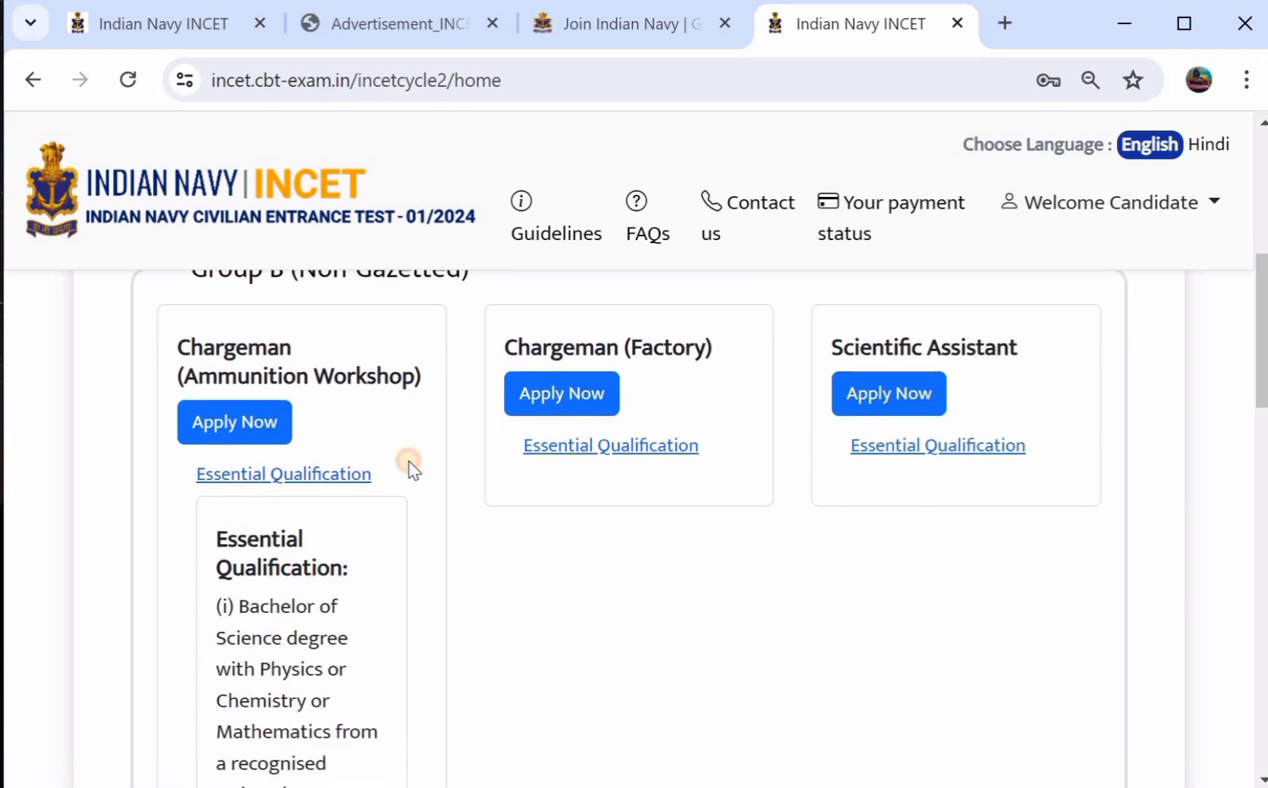
left_click(356, 476)
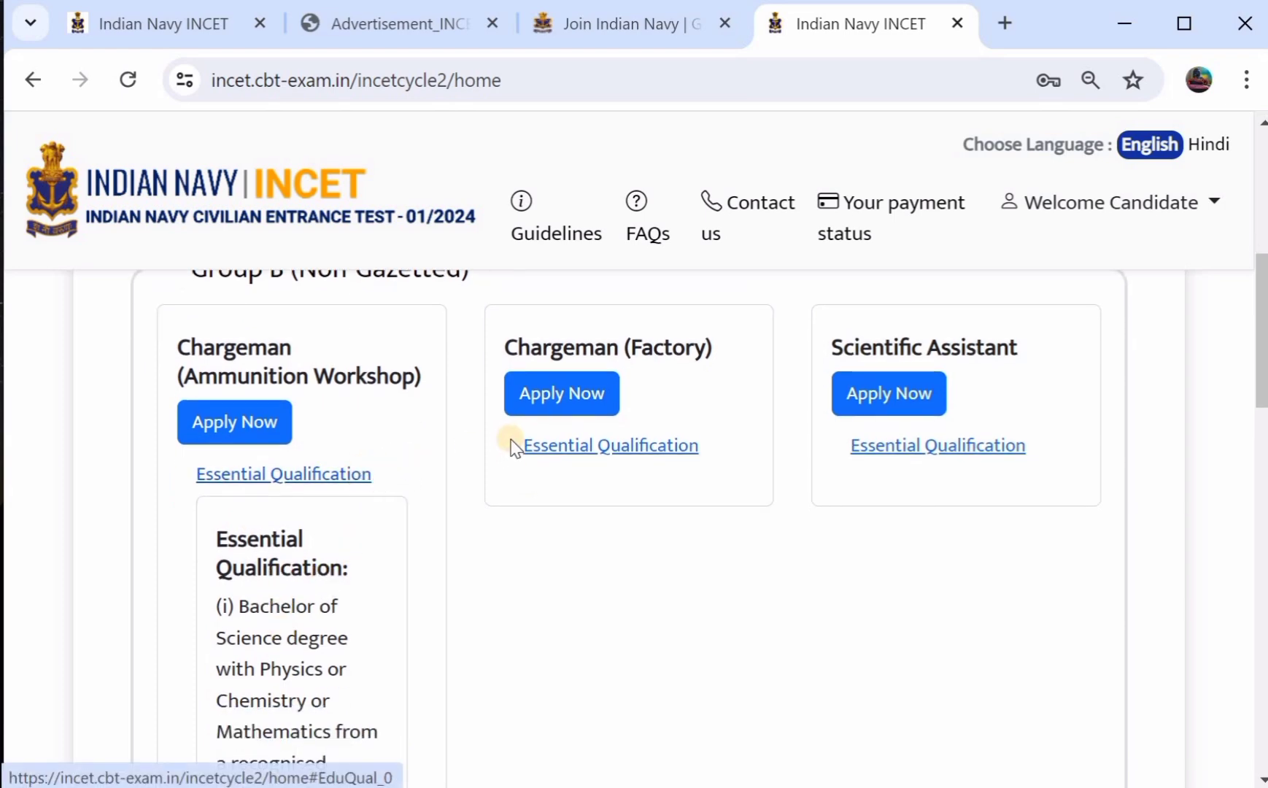
Look through the Group C posts and apply for Multi Tasking Staff (Ministerial)
scroll(548, 428, "up", 1)
scroll(548, 429, "down", 4)
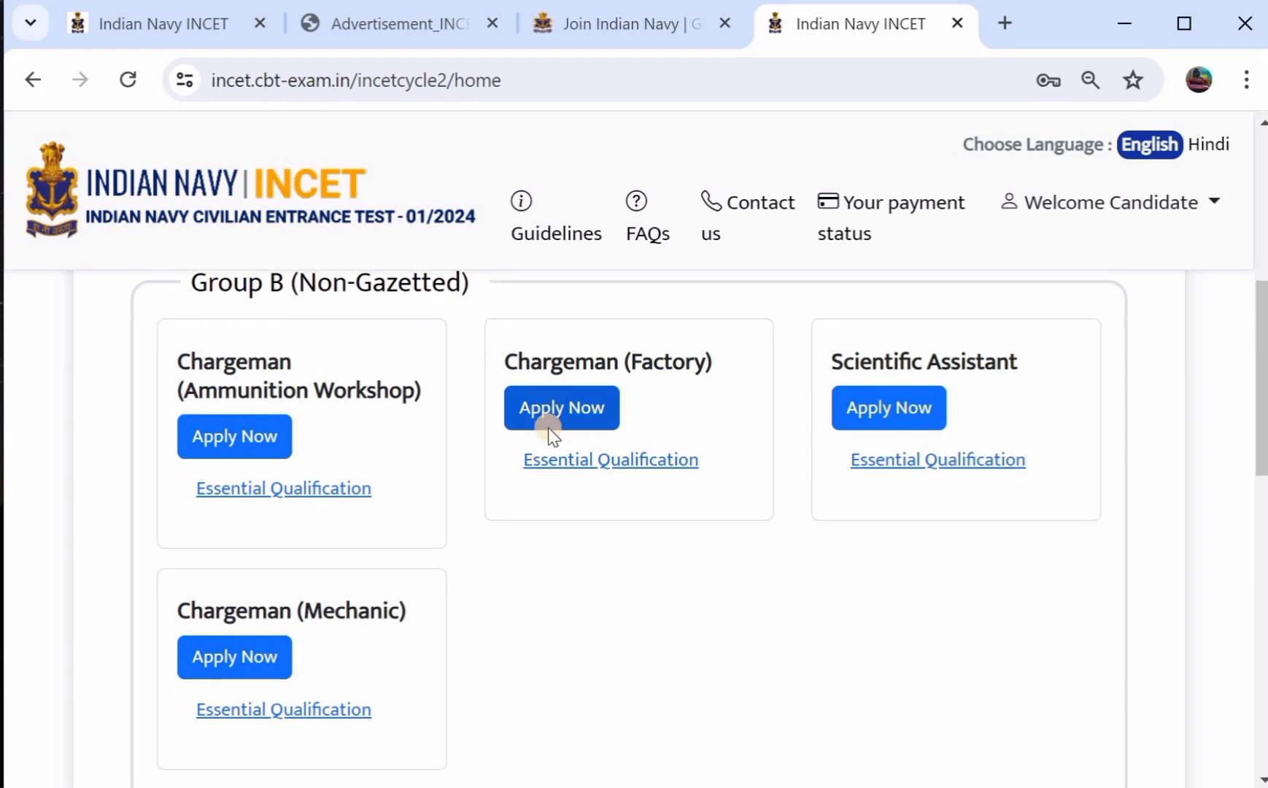
scroll(362, 503, "down", 8)
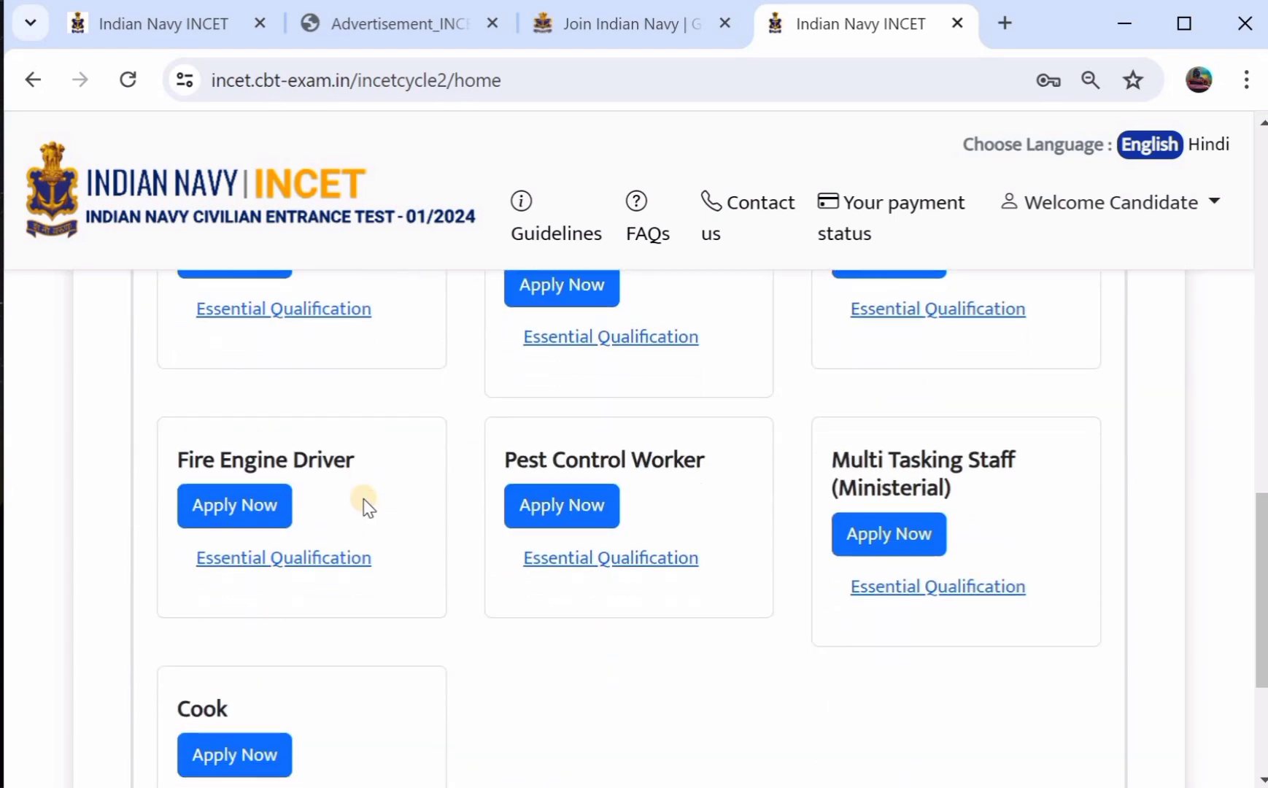
scroll(364, 502, "down", 2)
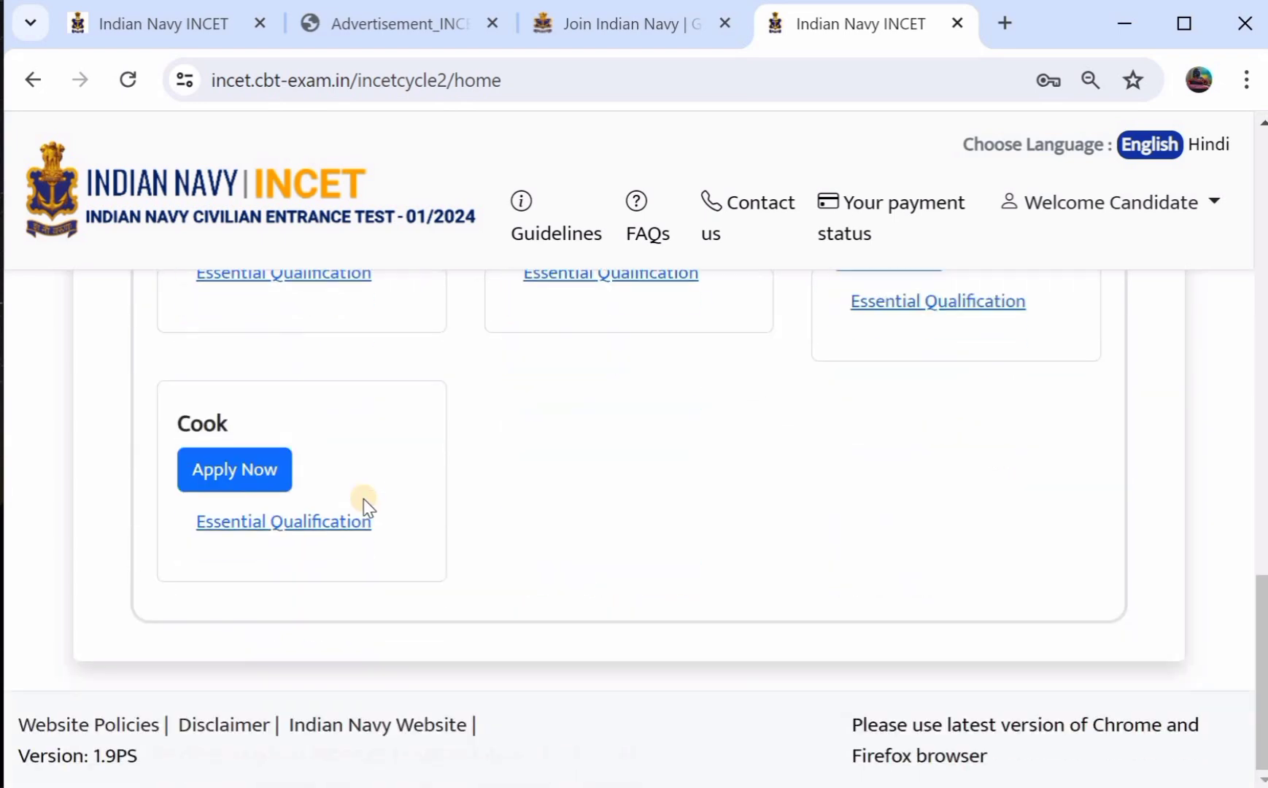
scroll(365, 502, "up", 6)
scroll(364, 503, "up", 1)
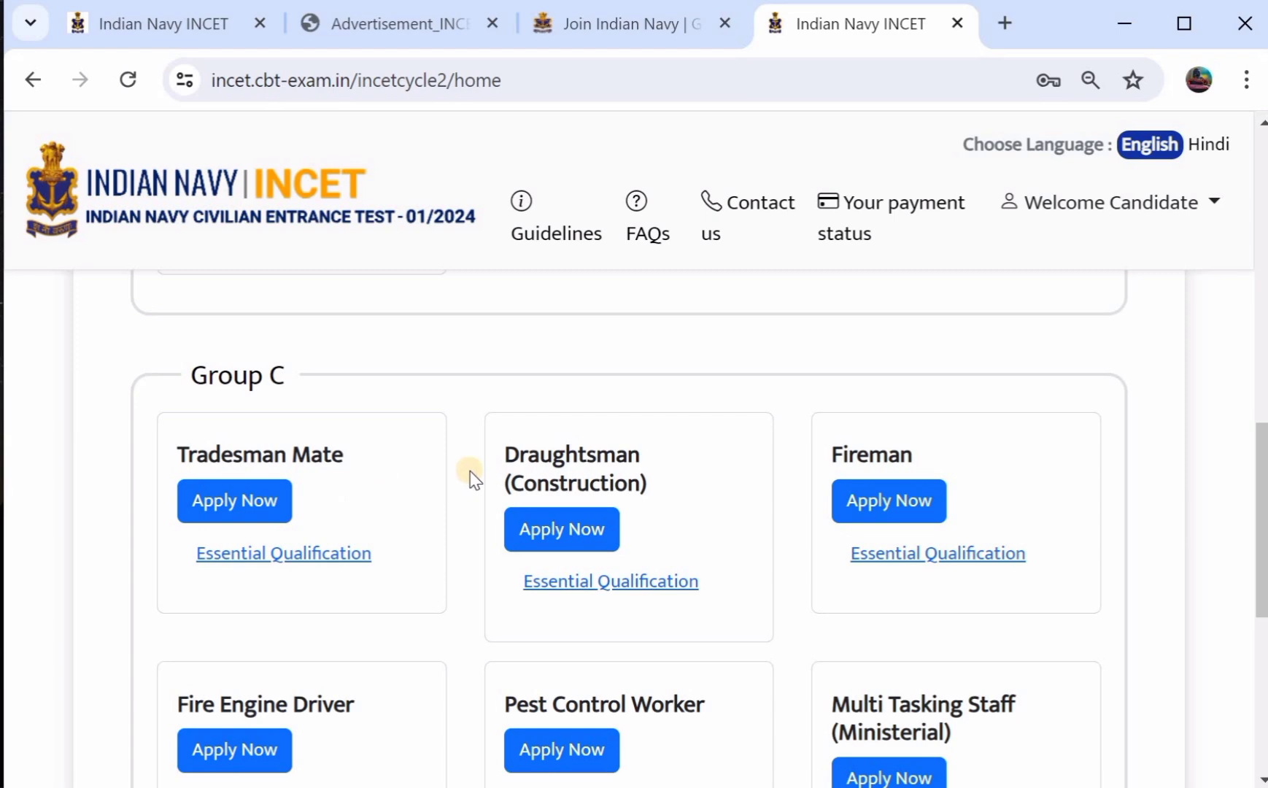
scroll(471, 478, "up", 4)
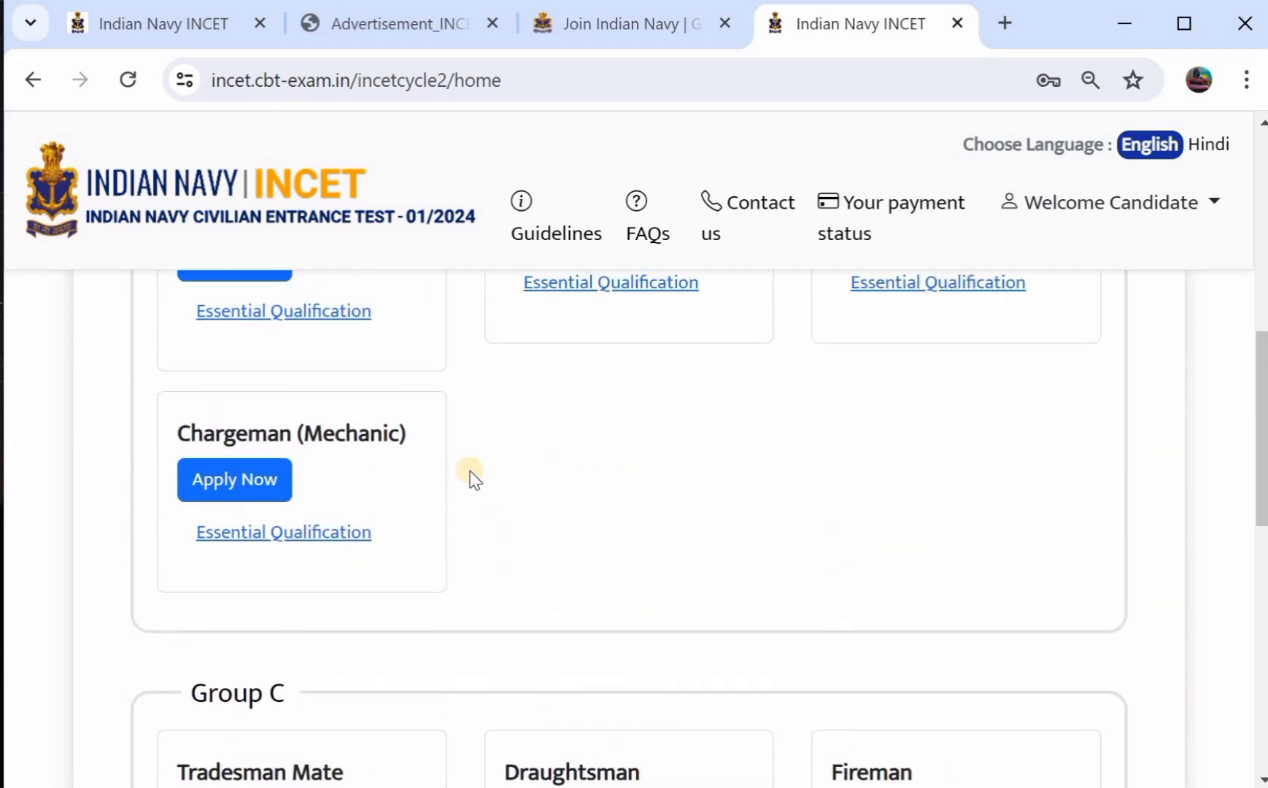
scroll(470, 478, "down", 4)
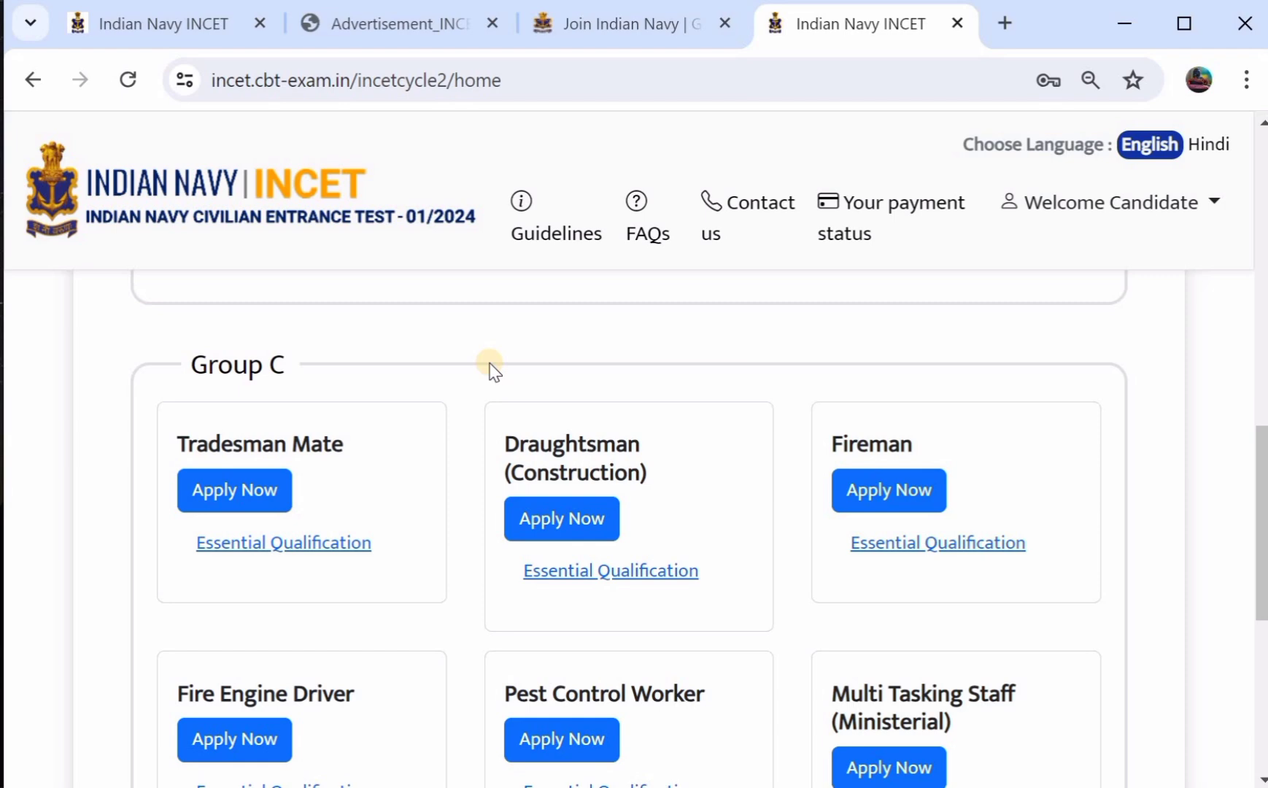
scroll(492, 370, "up", 4)
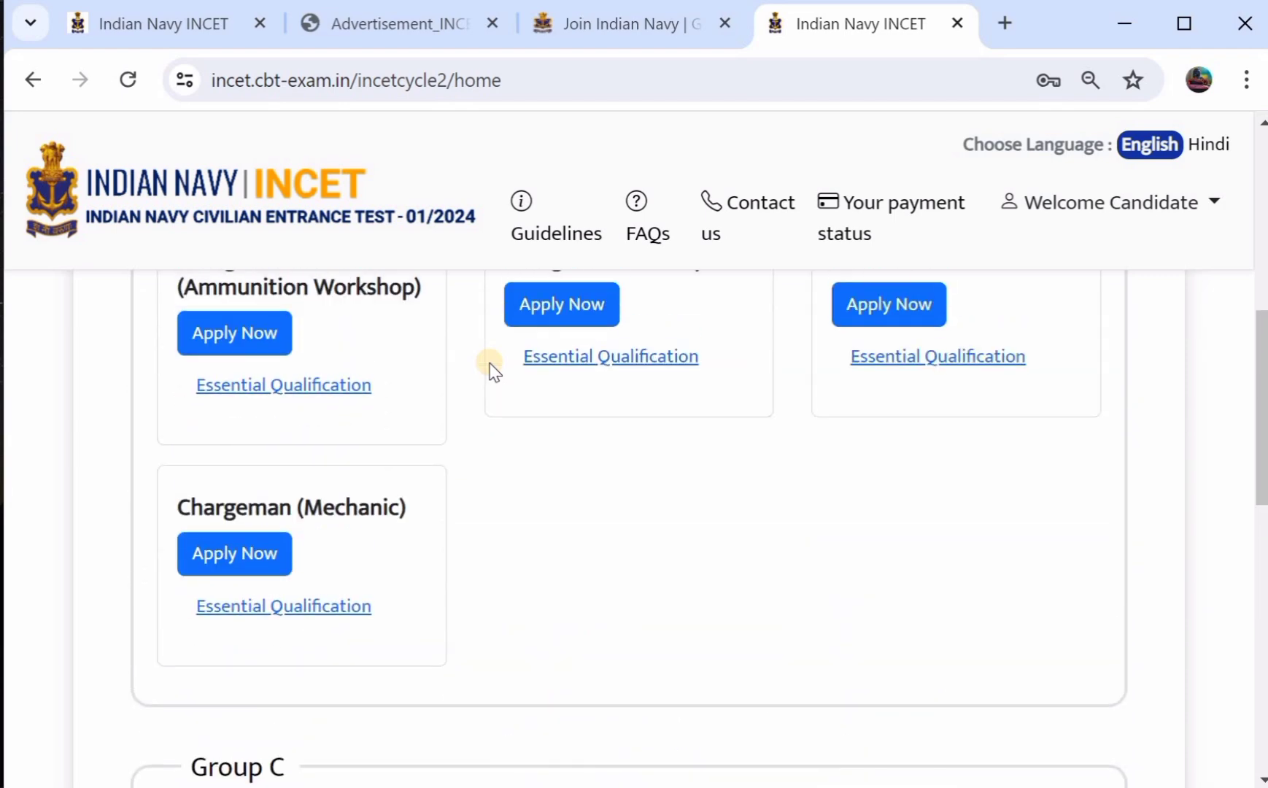
scroll(491, 369, "up", 1)
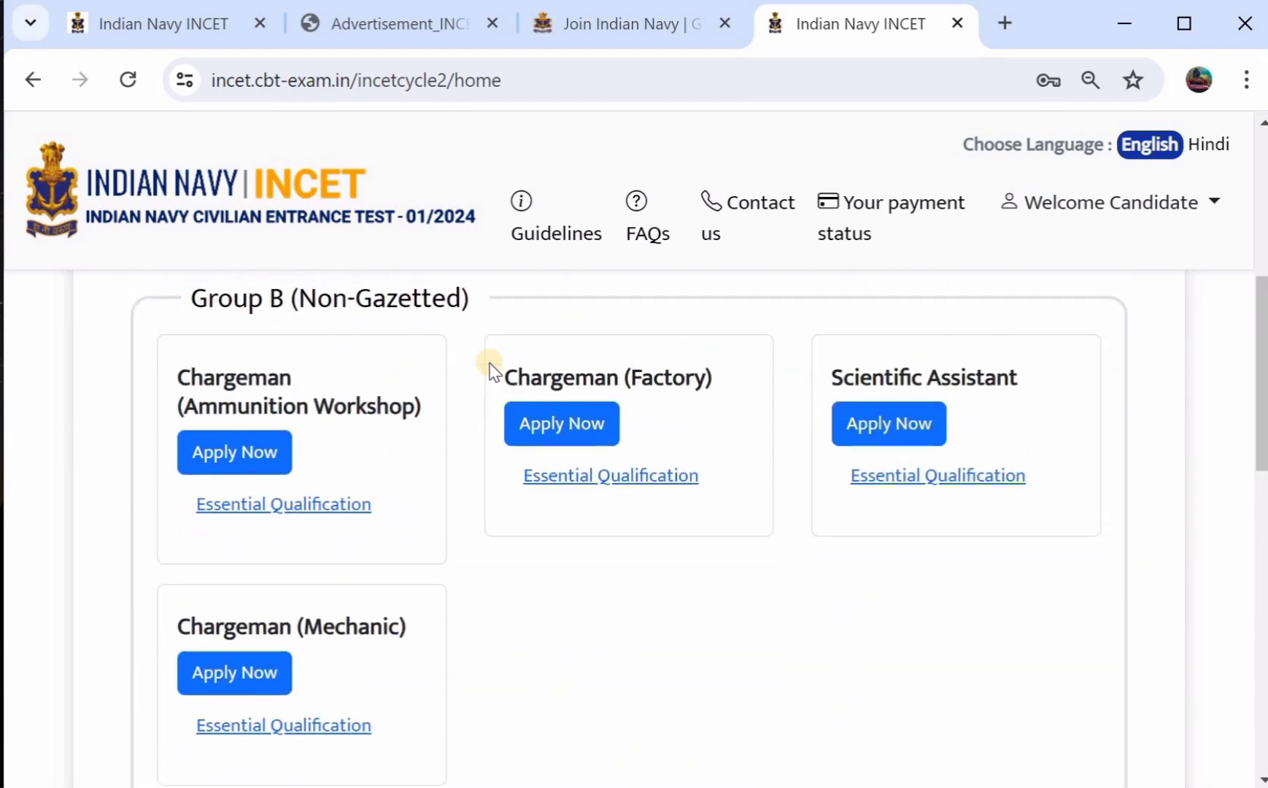
scroll(491, 370, "down", 5)
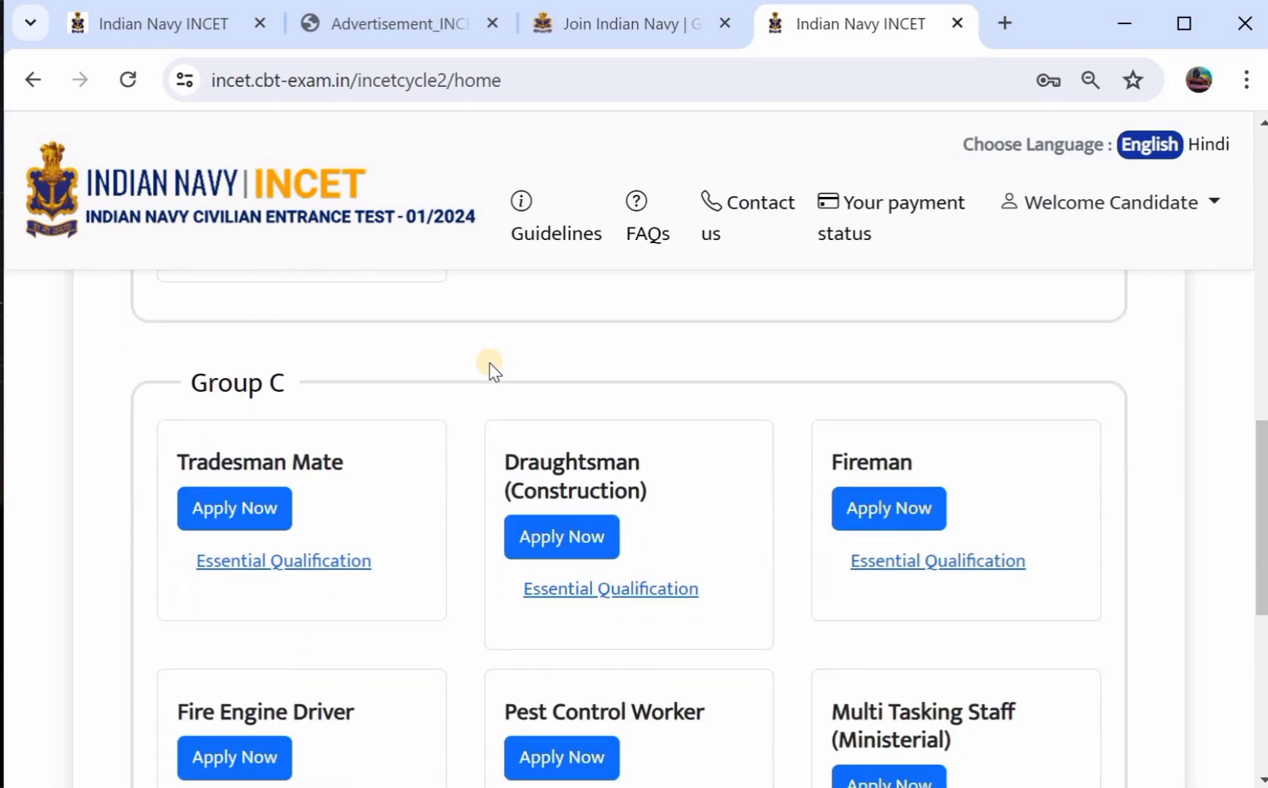
scroll(491, 370, "down", 1)
scroll(770, 441, "down", 1)
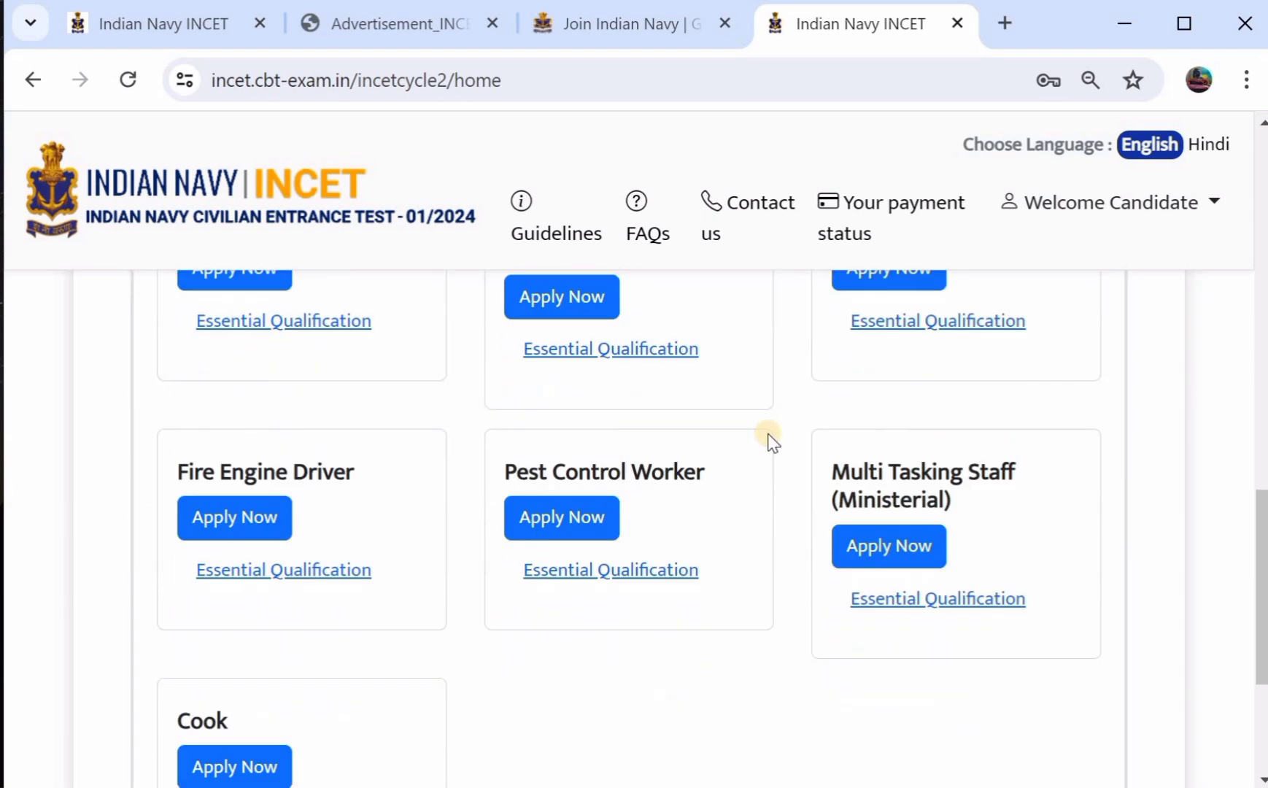
left_click(851, 545)
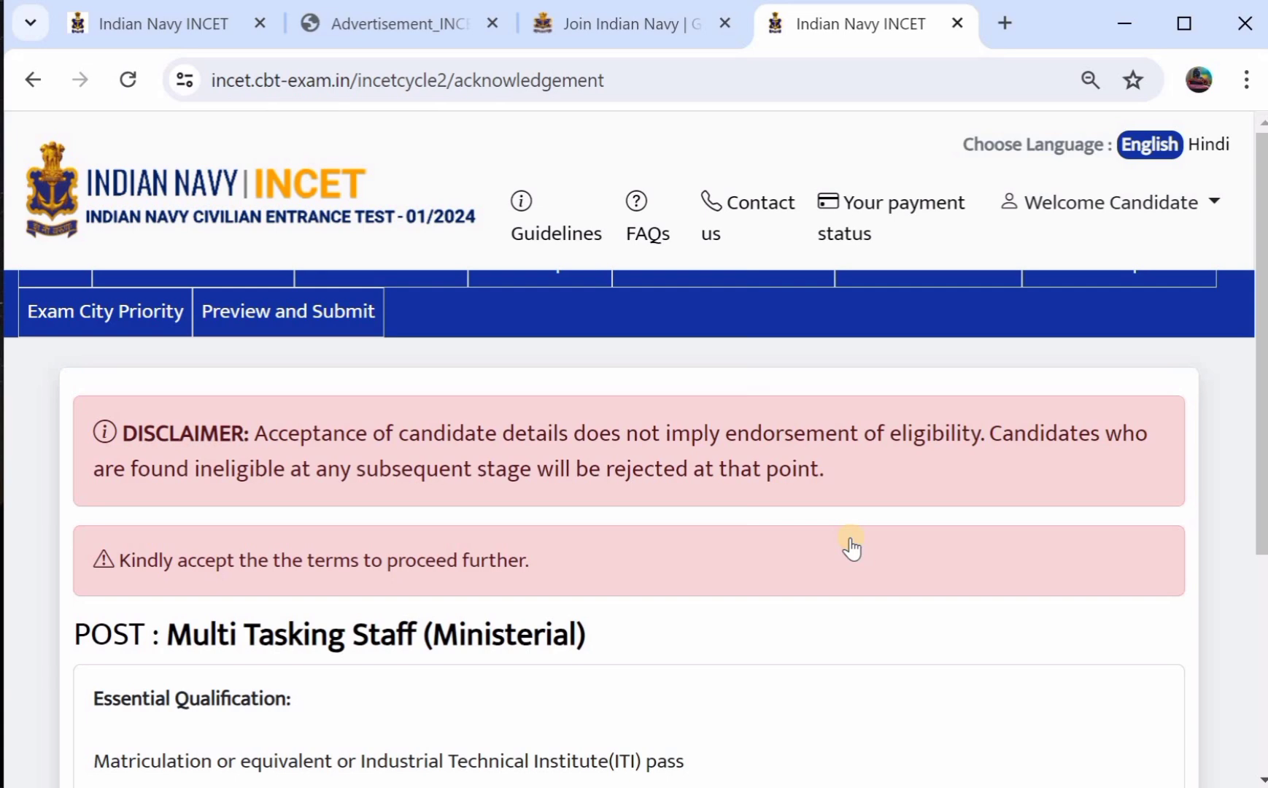
Save the Multi Tasking Staff (Ministerial) qualification declaration and confirm continuing to personal details
scroll(852, 547, "down", 3)
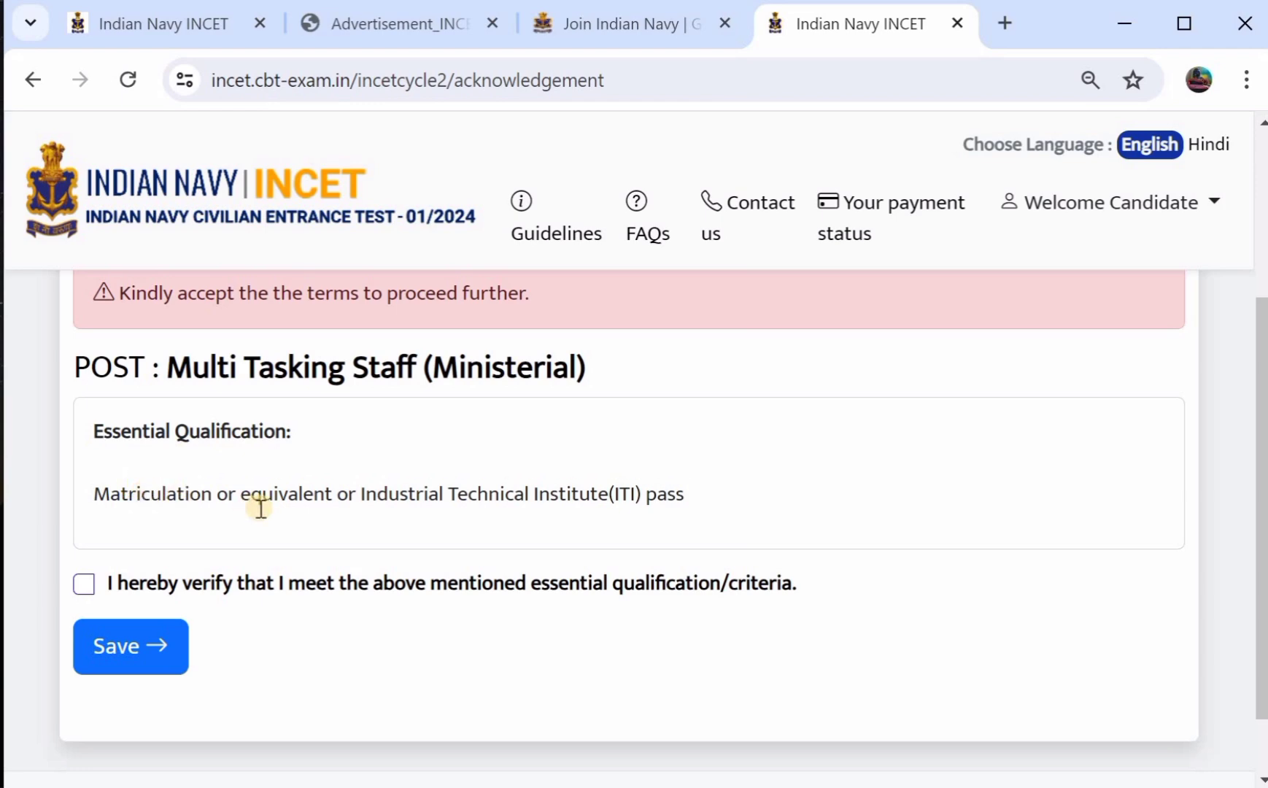
scroll(219, 510, "down", 1)
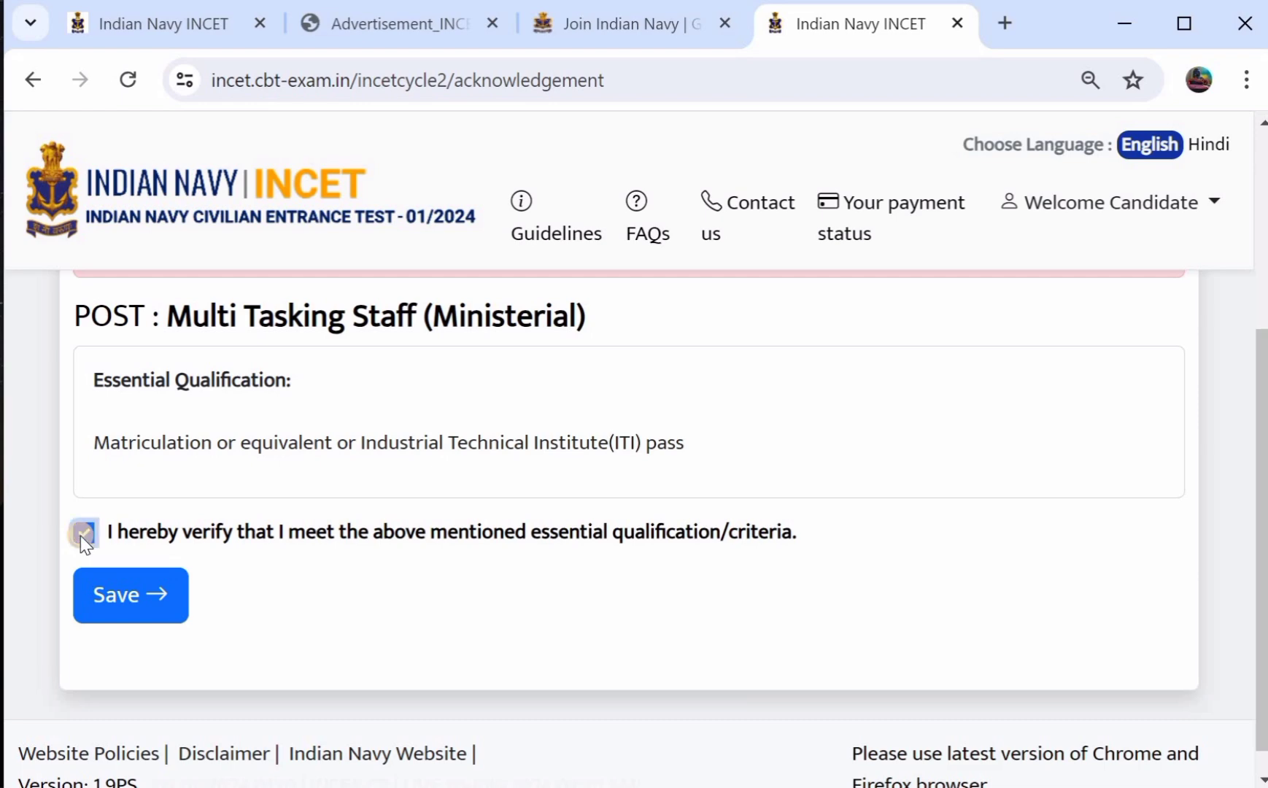
left_click(107, 602)
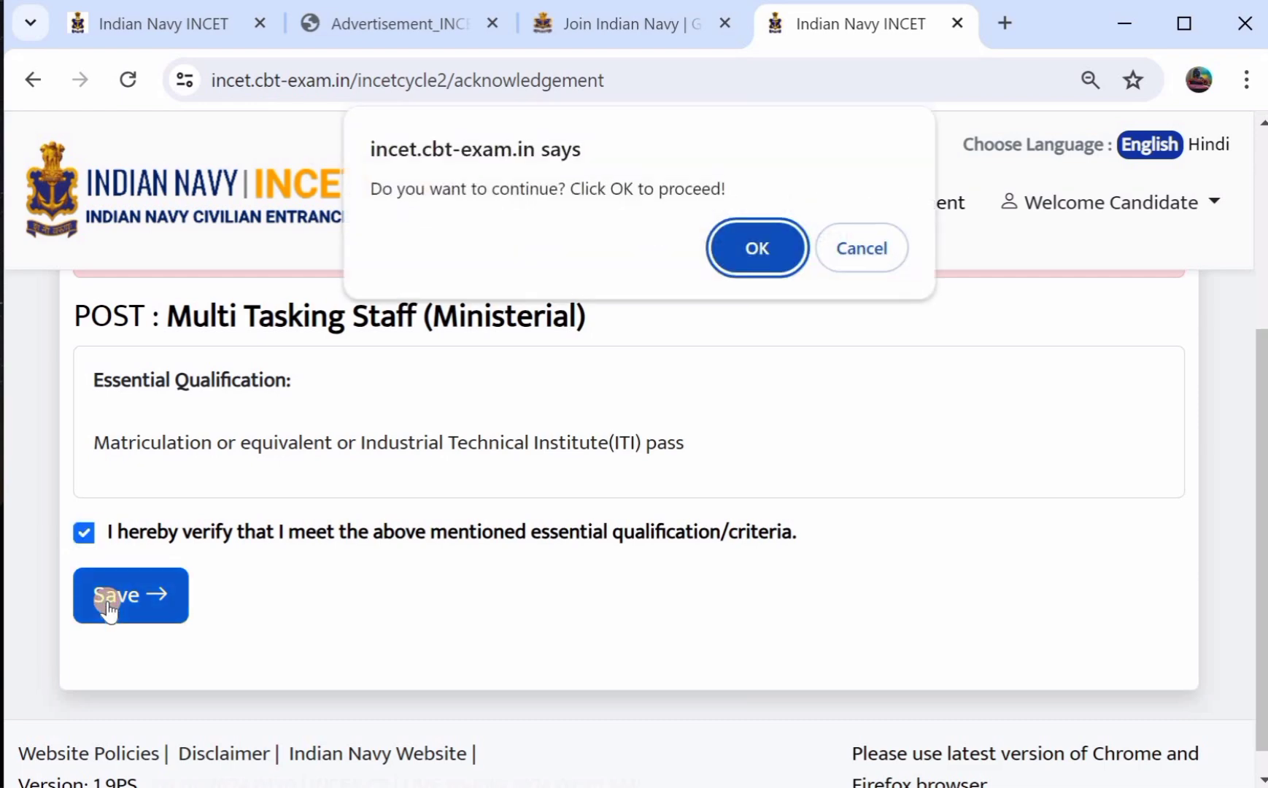
left_click(746, 252)
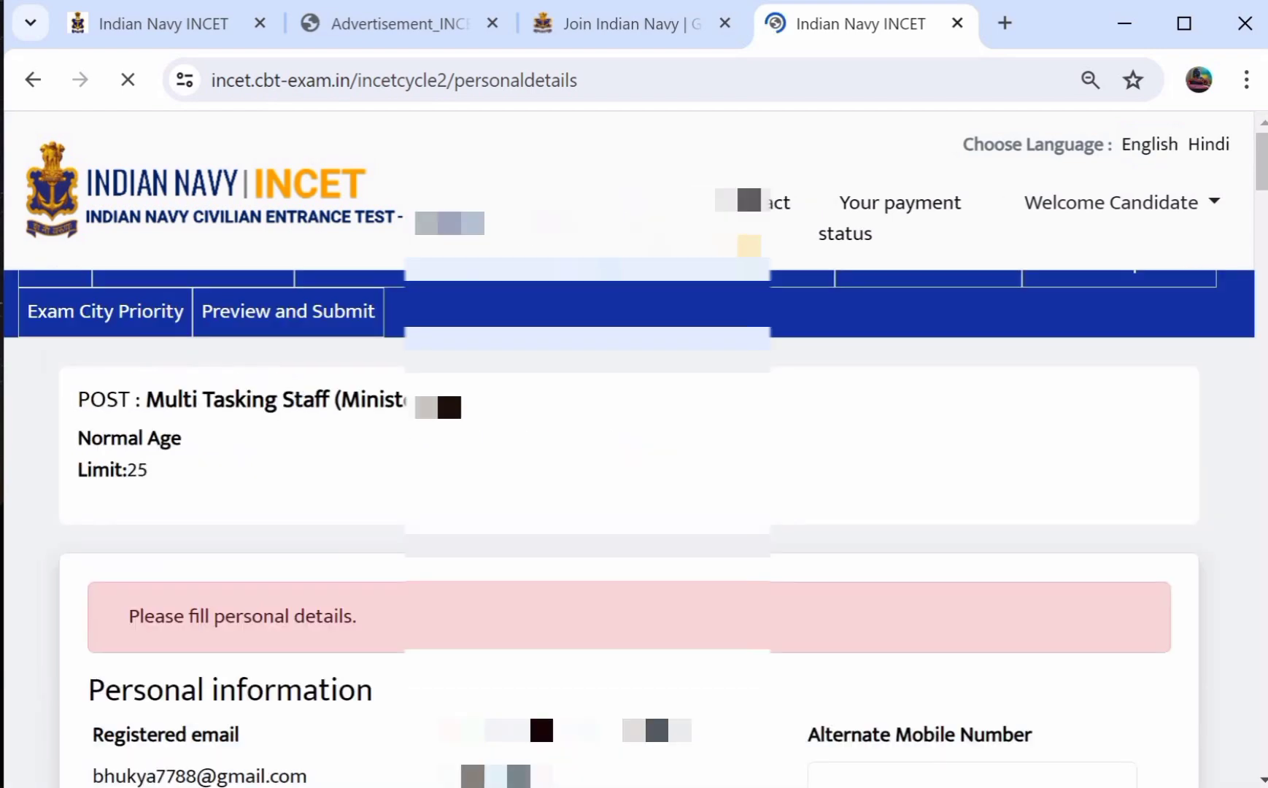
Answer 'Do you have Aadhaar?' with No after briefly selecting Yes
scroll(518, 477, "down", 2)
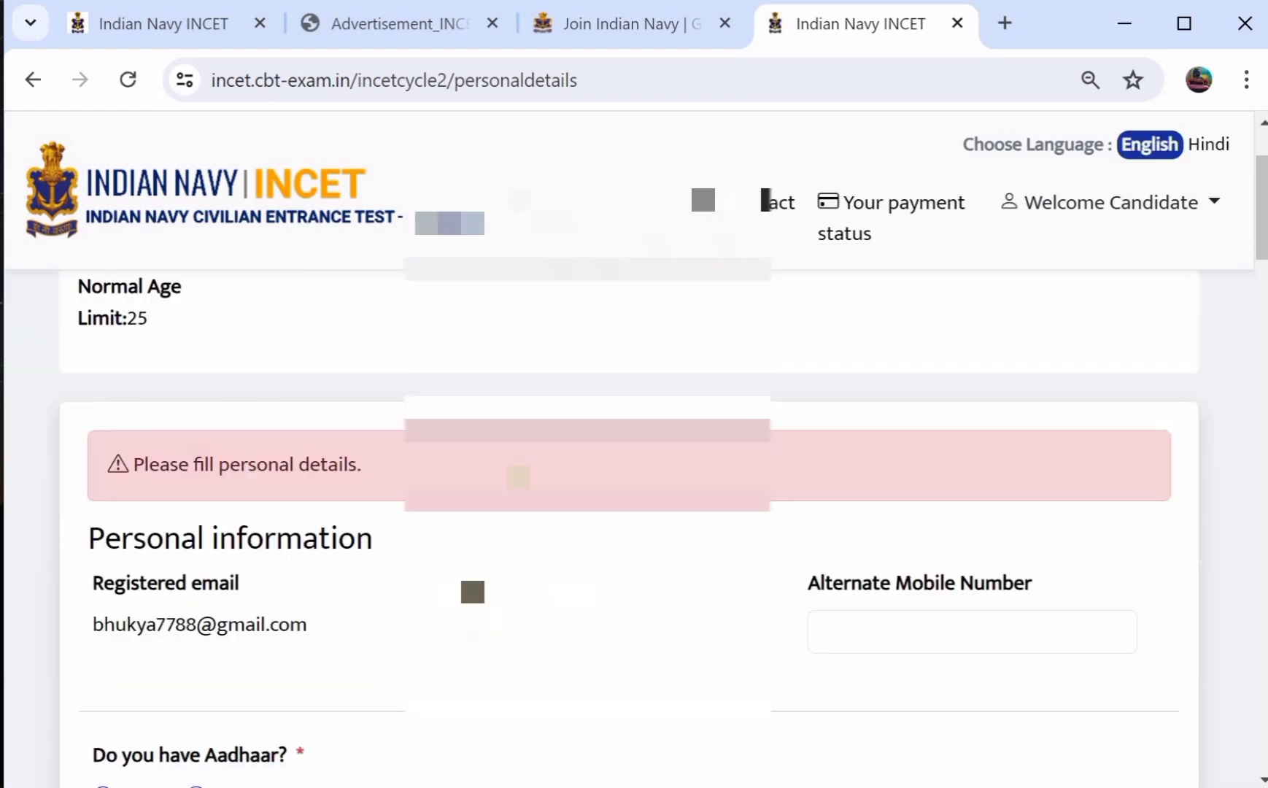
scroll(518, 476, "down", 2)
scroll(518, 453, "down", 1)
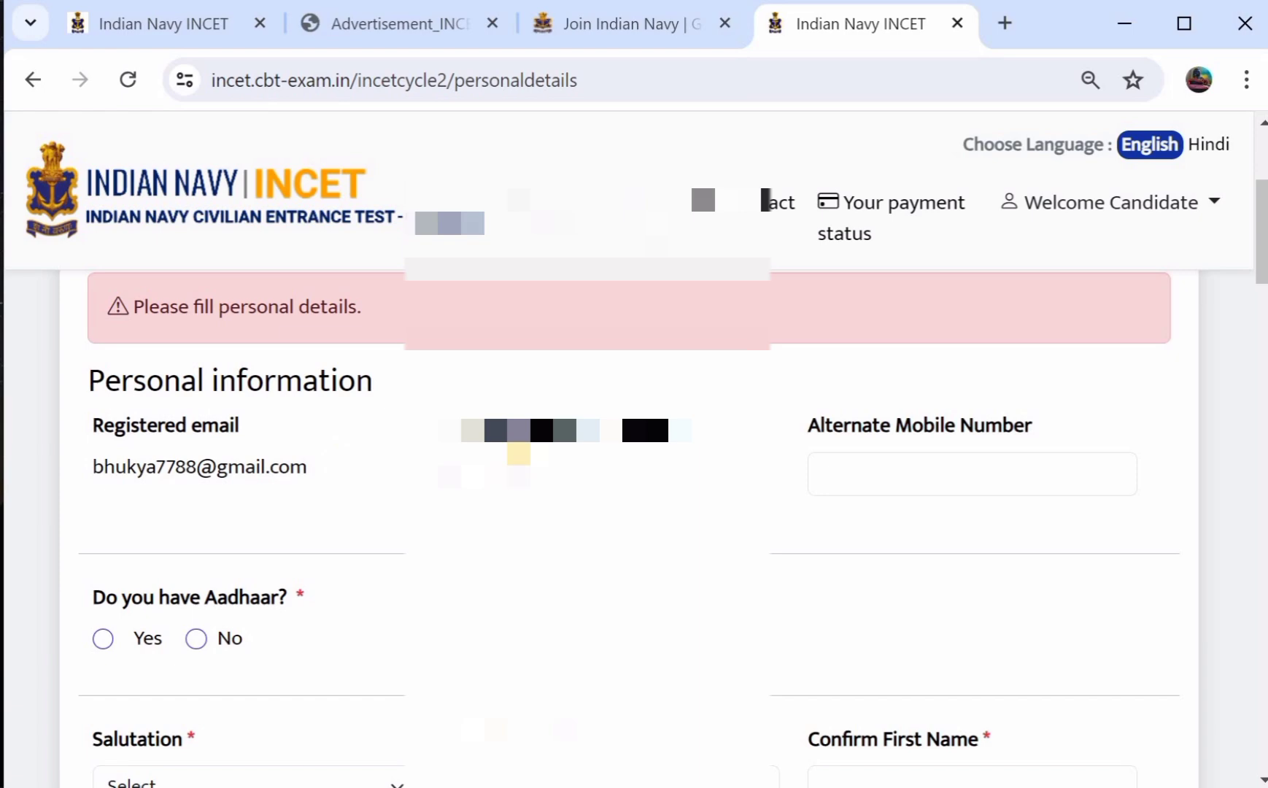
scroll(518, 454, "down", 1)
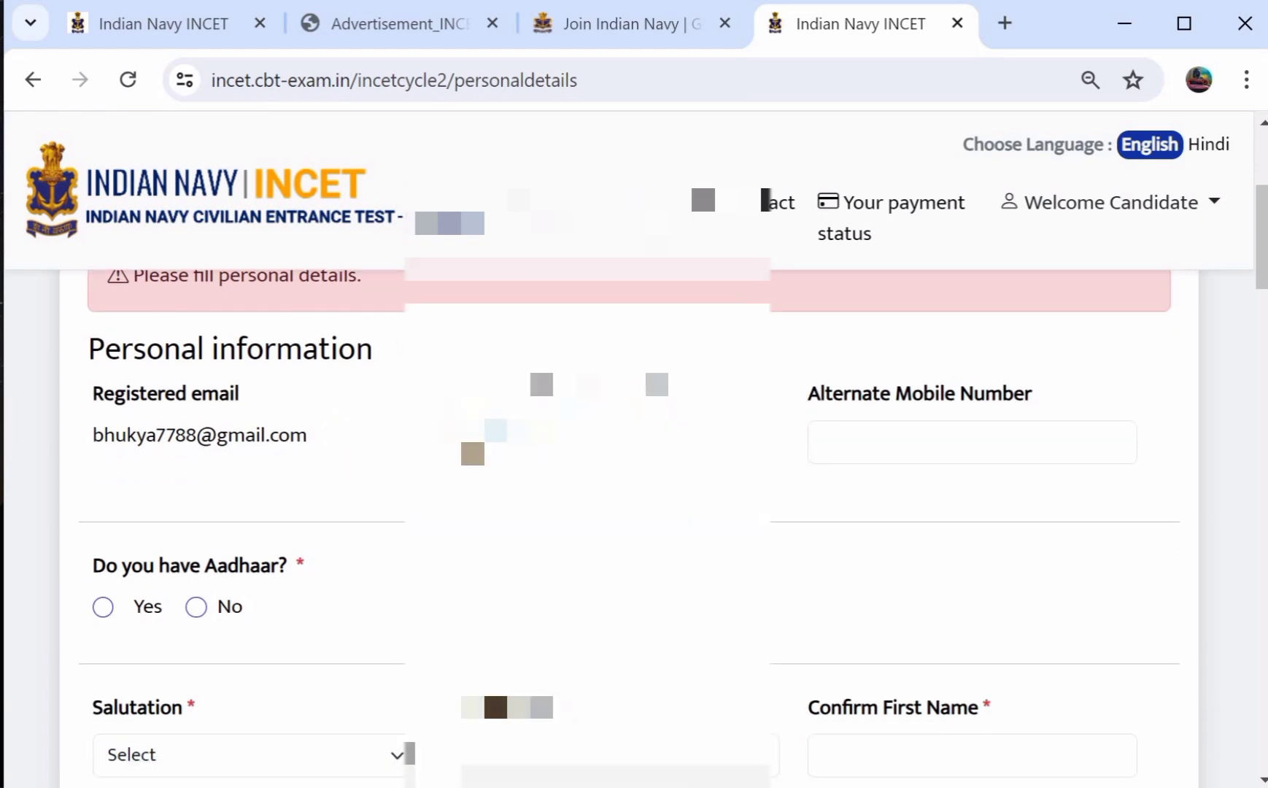
scroll(206, 434, "down", 2)
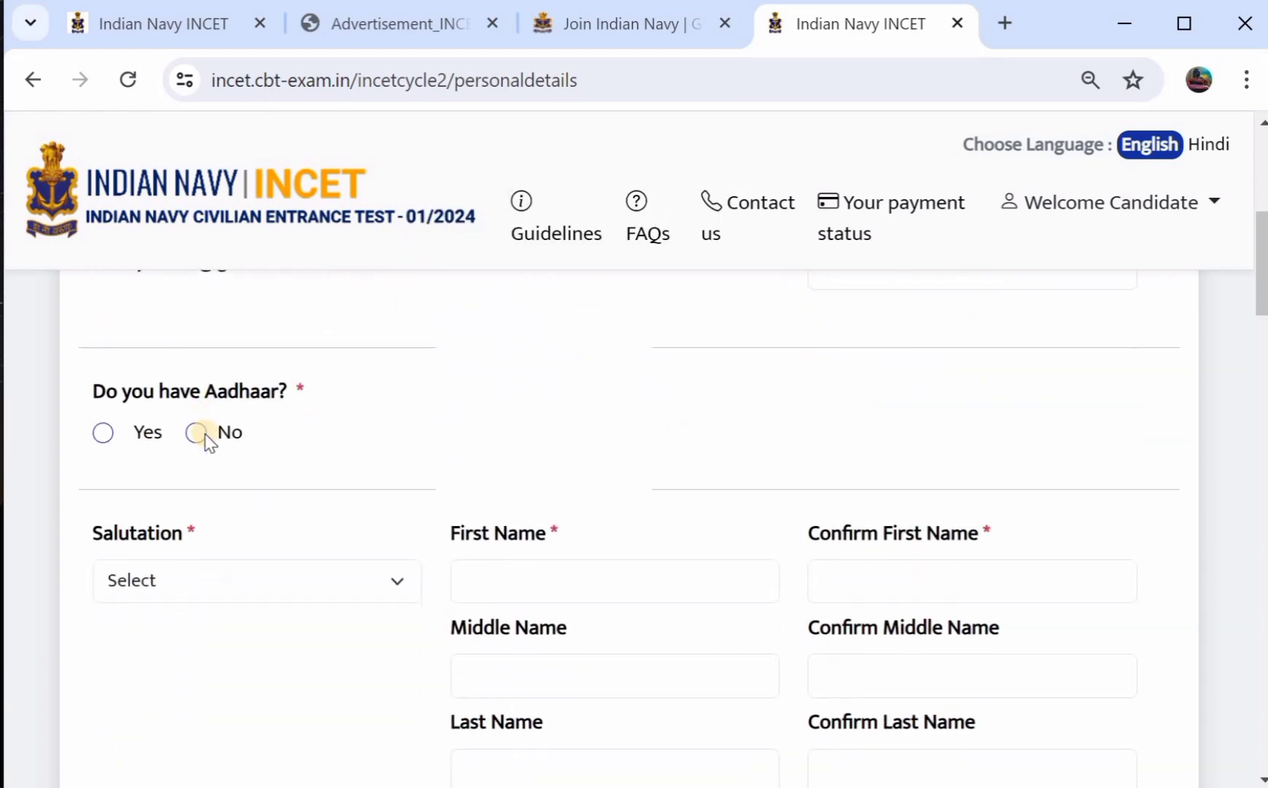
left_click(99, 435)
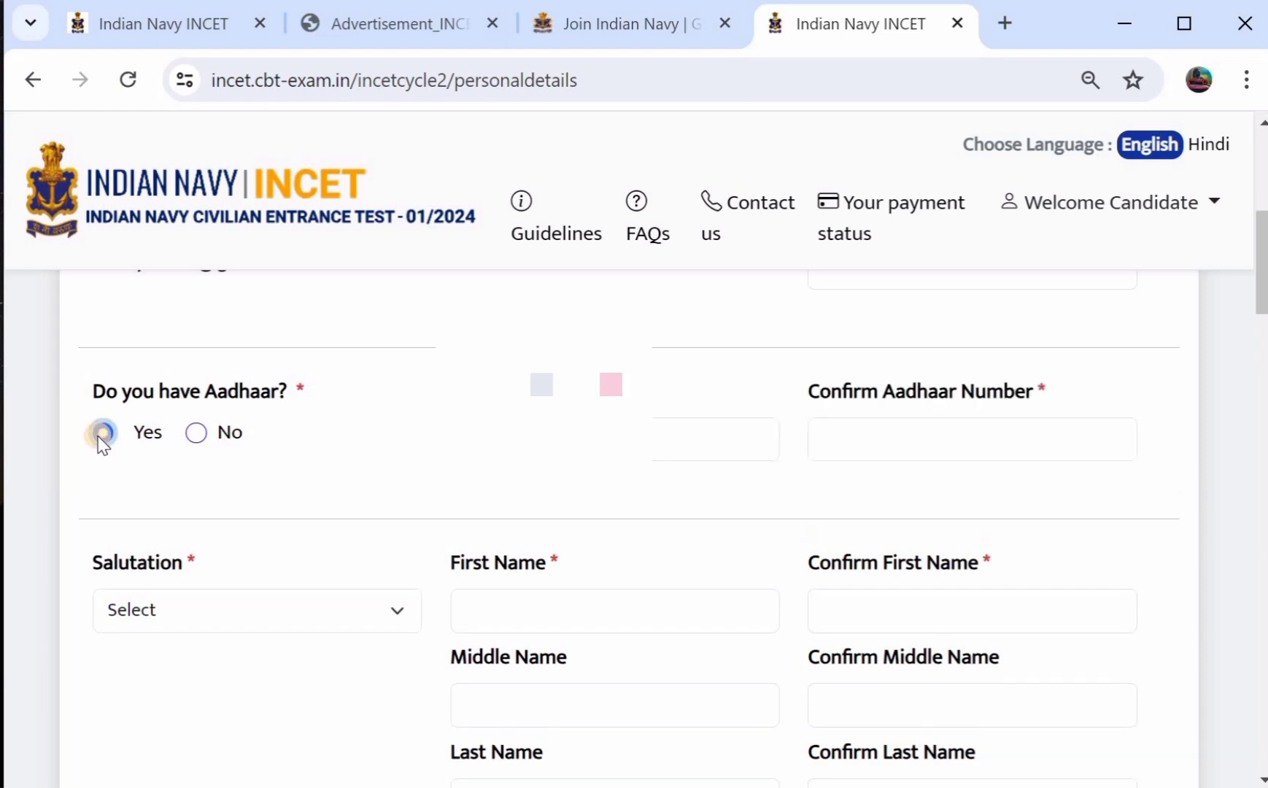
left_click(569, 449)
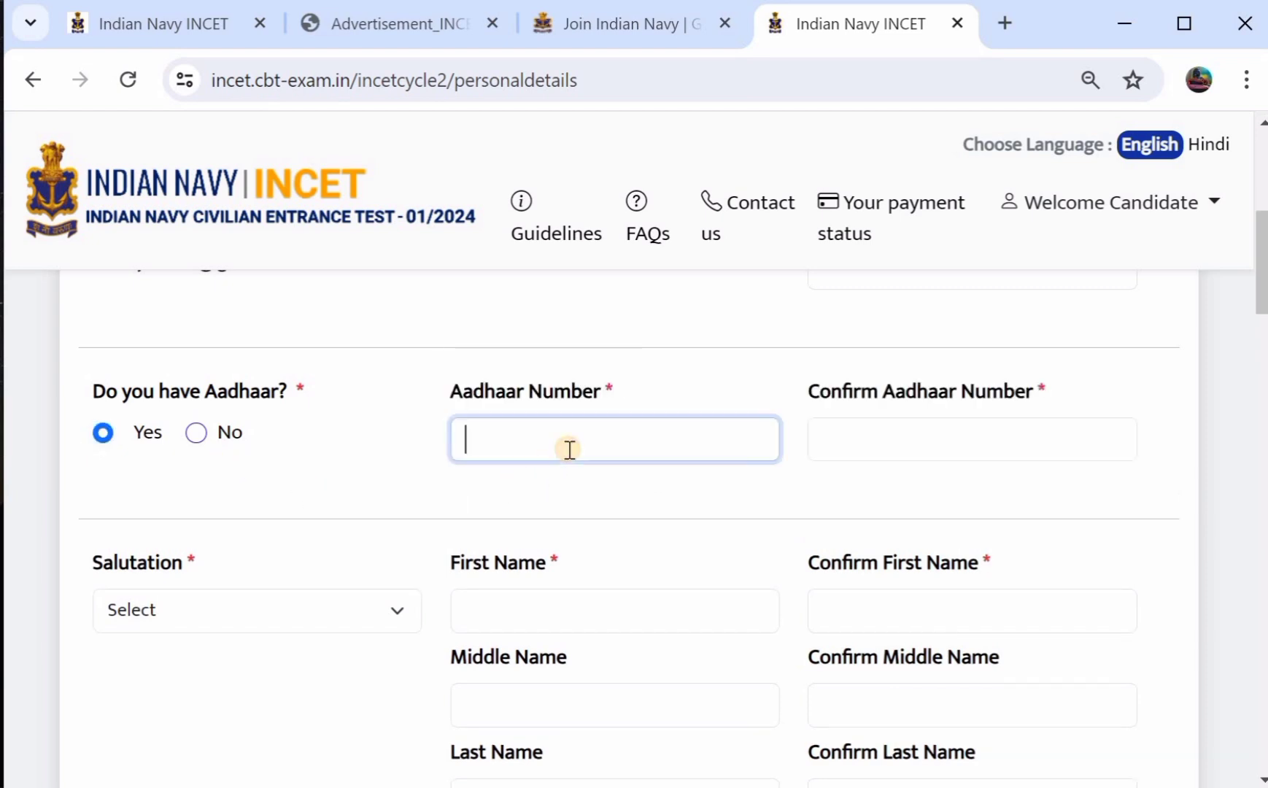
left_click(840, 448)
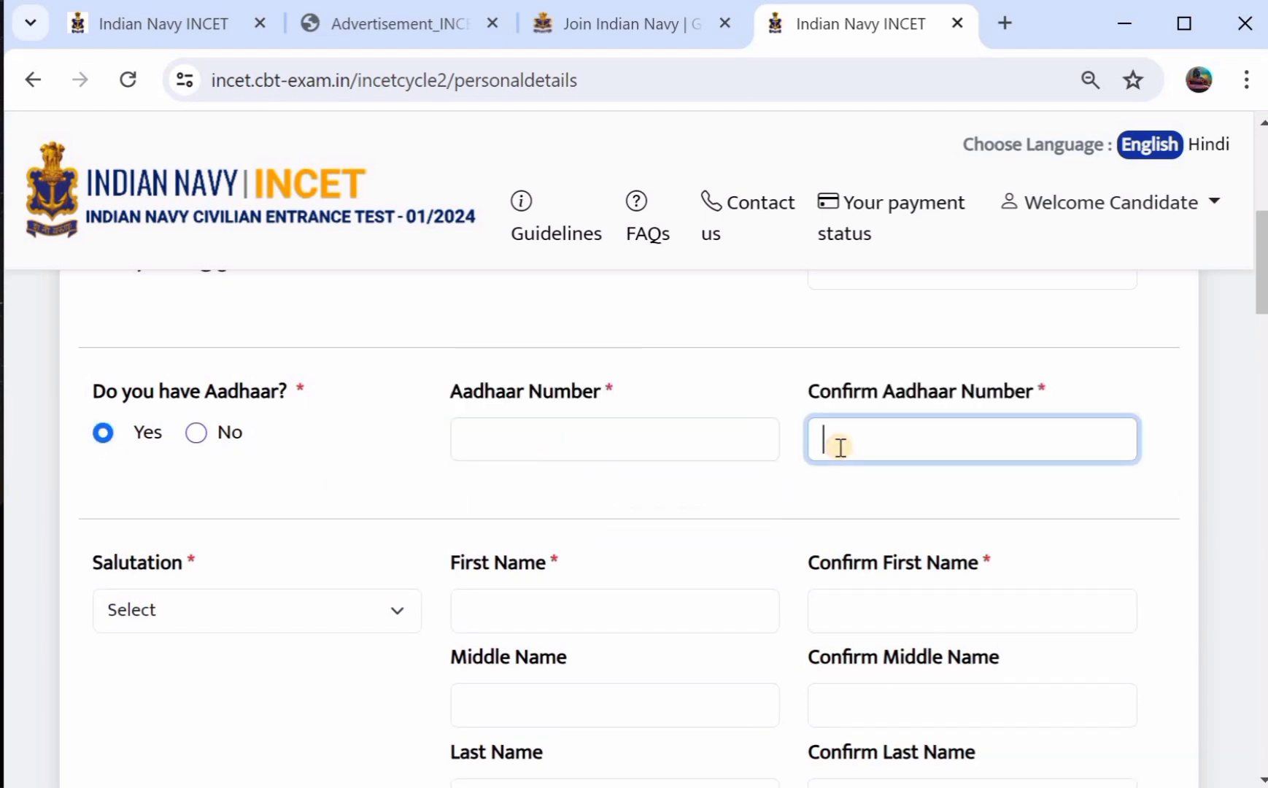
left_click(204, 442)
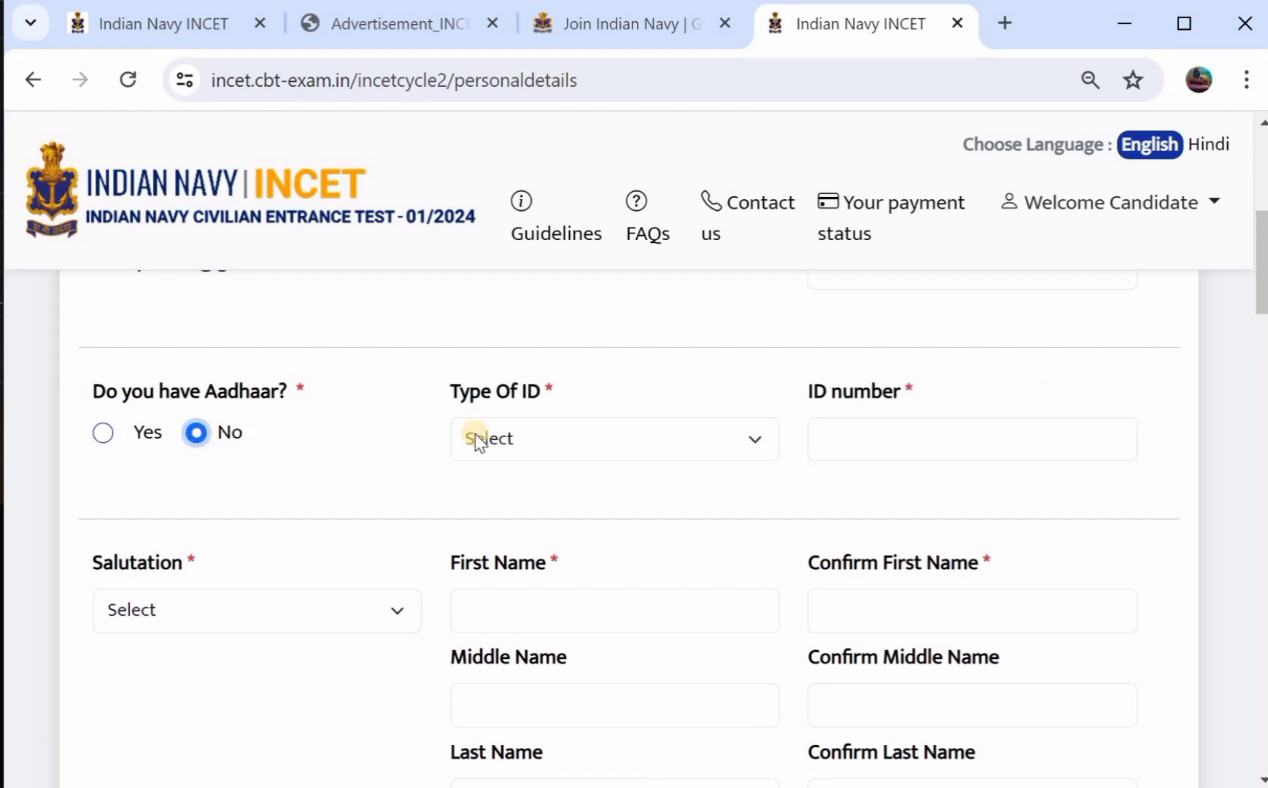
Choose VoterIDCard as the Type Of ID and focus the ID number field
left_click(496, 439)
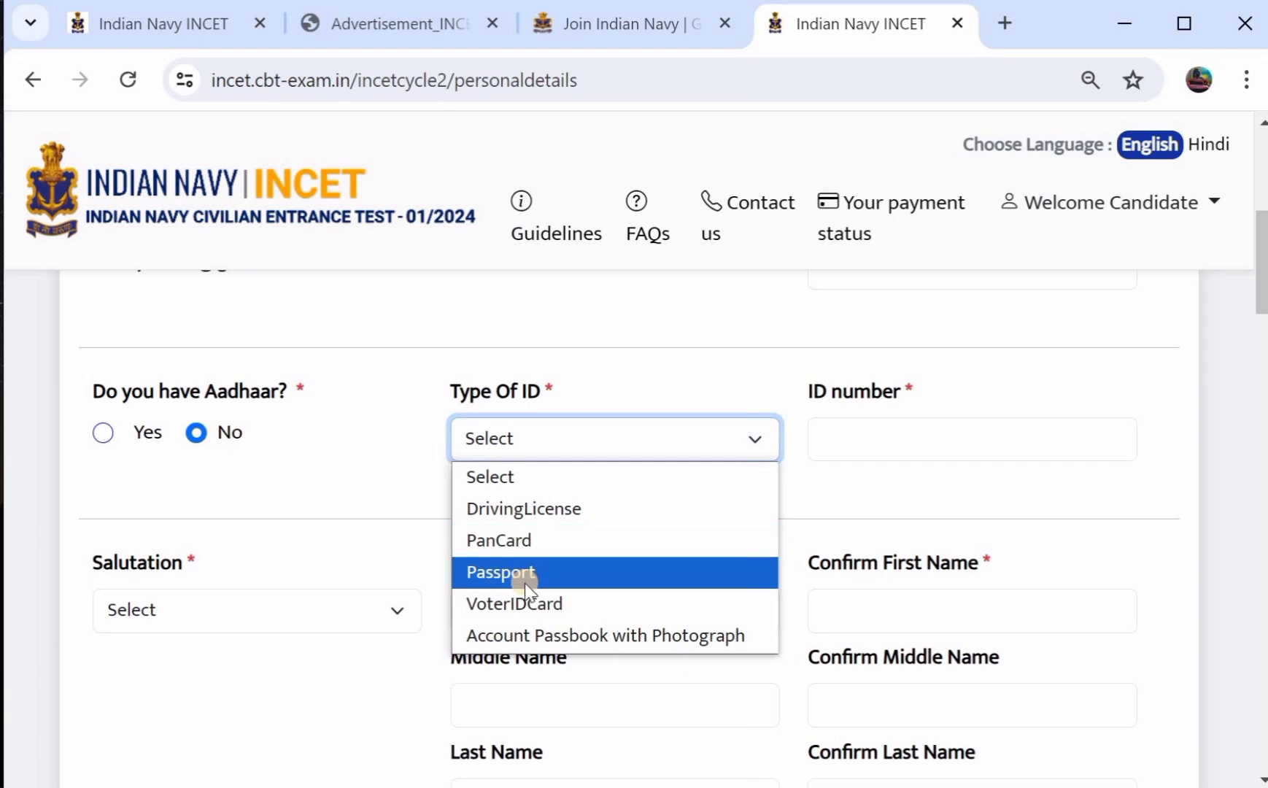
left_click(536, 605)
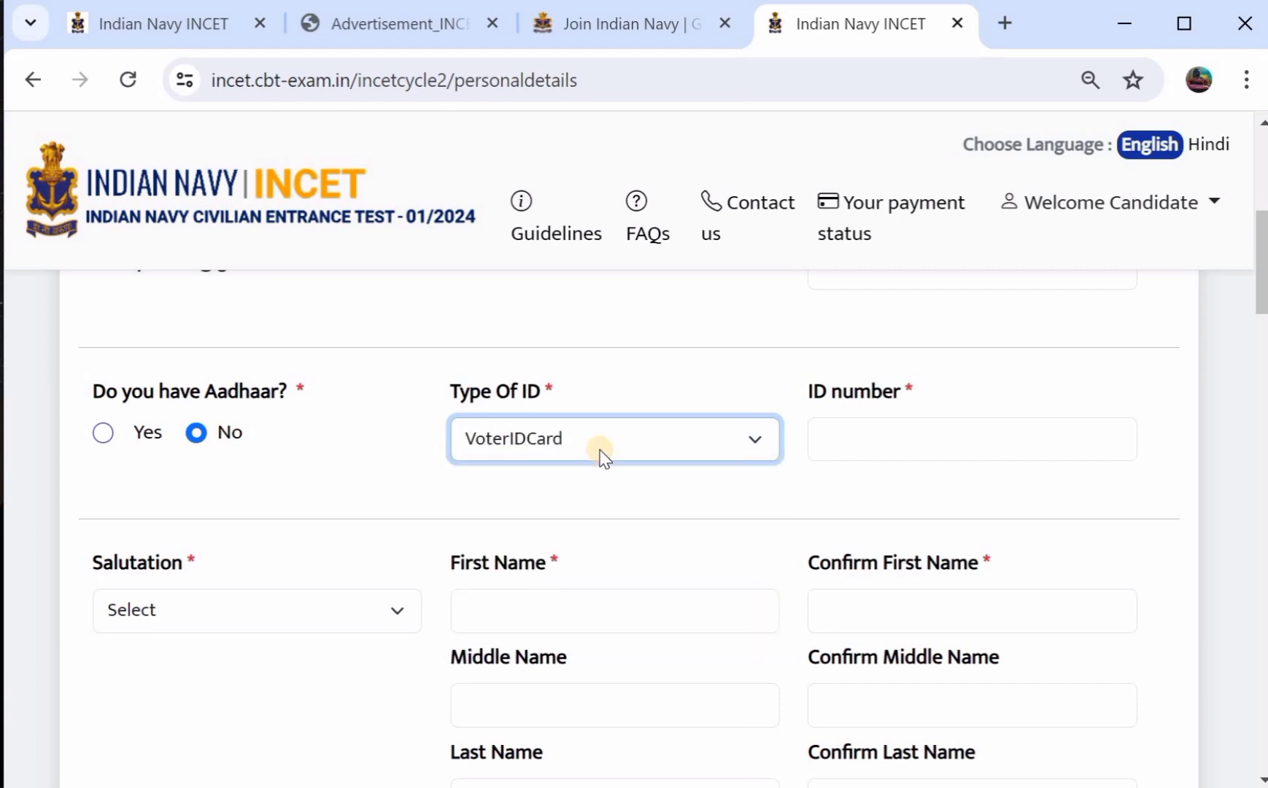
left_click(870, 453)
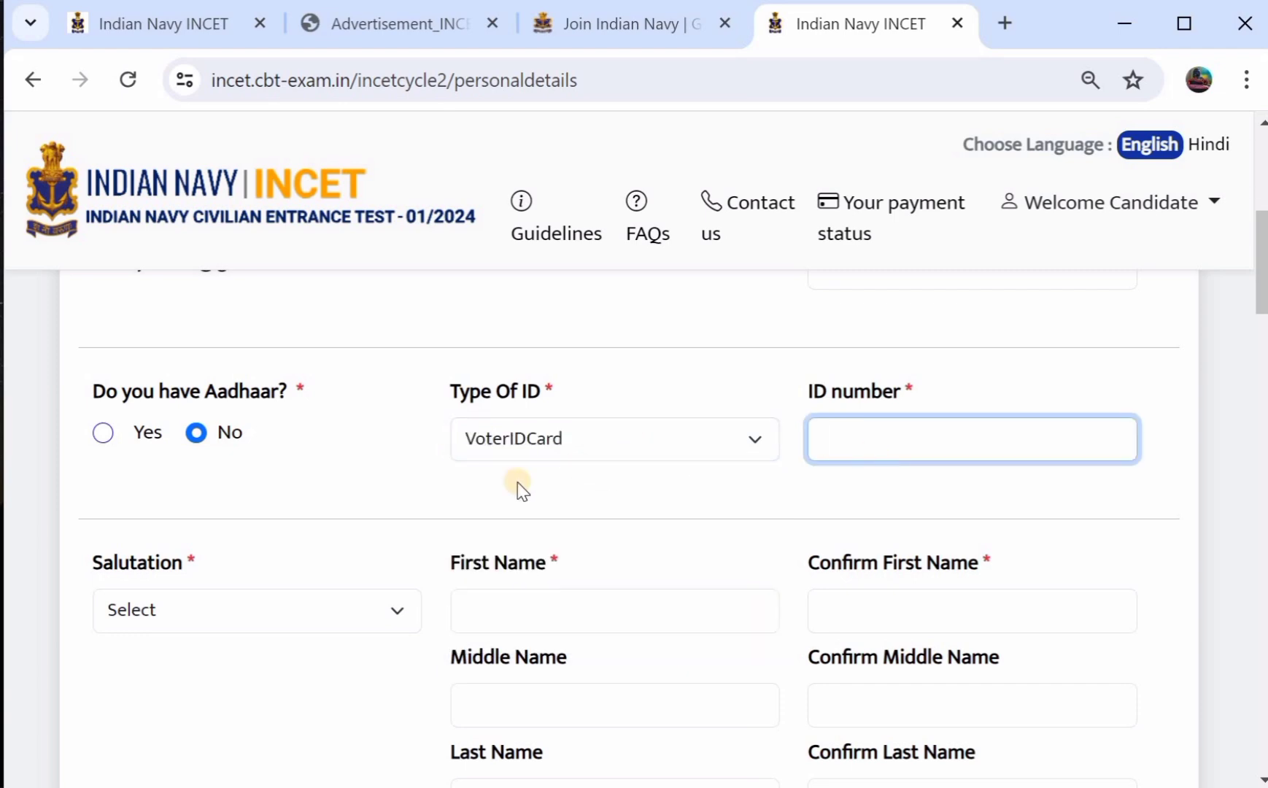
Set the salutation to Shri and enter the candidate's first name and its confirmation
scroll(484, 503, "down", 2)
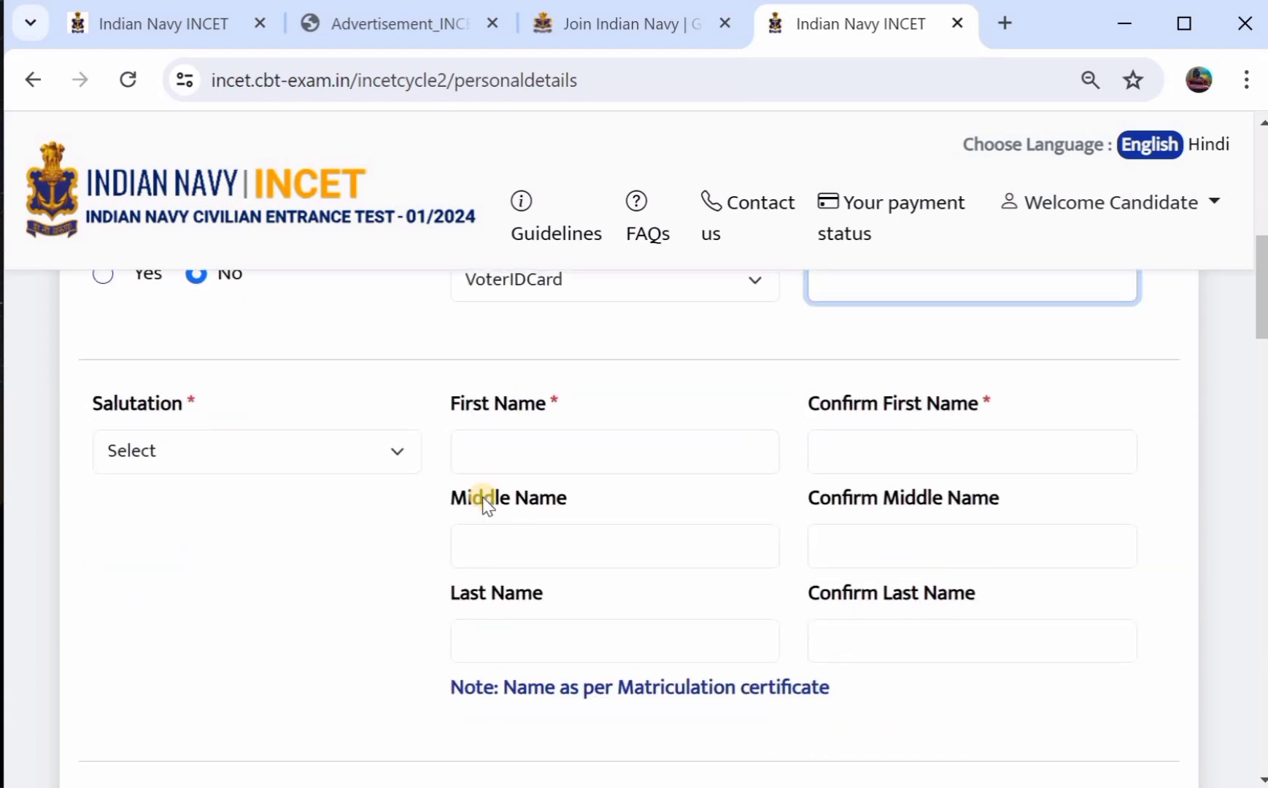
left_click(250, 444)
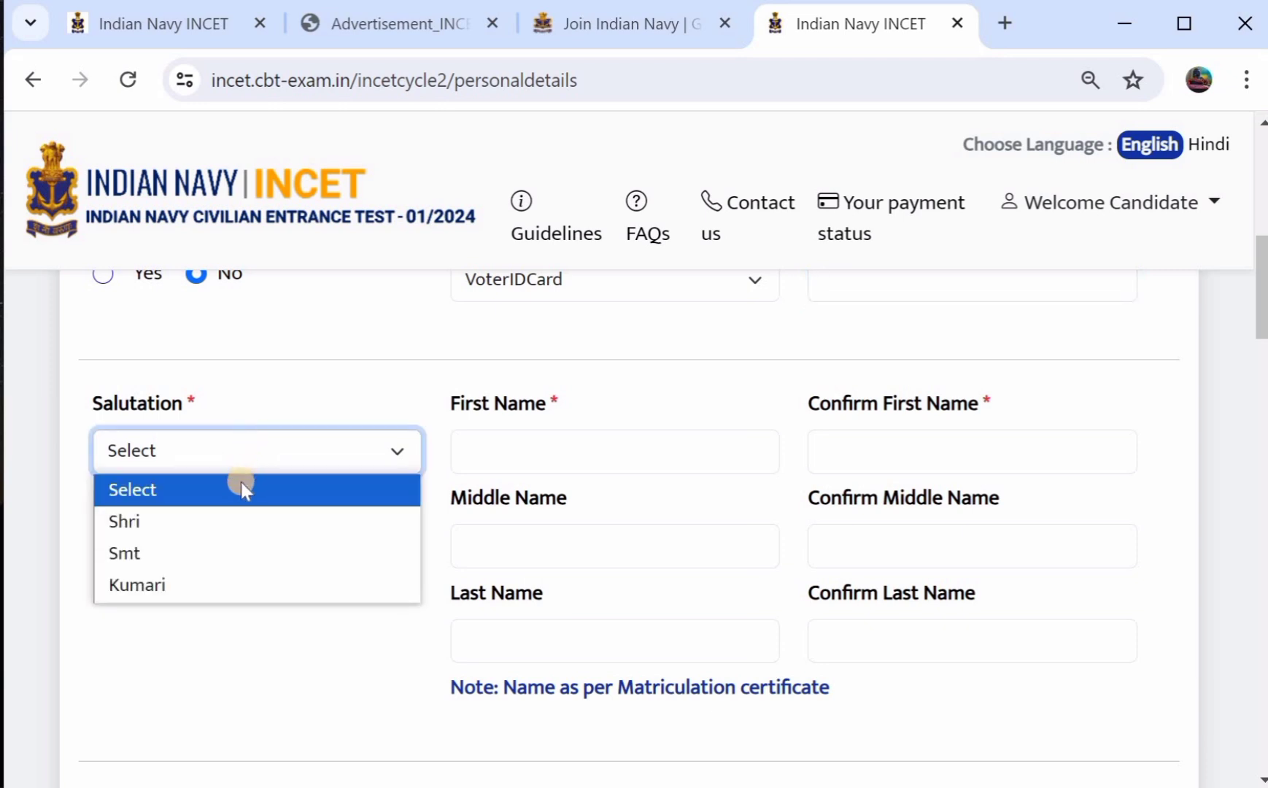
left_click(289, 520)
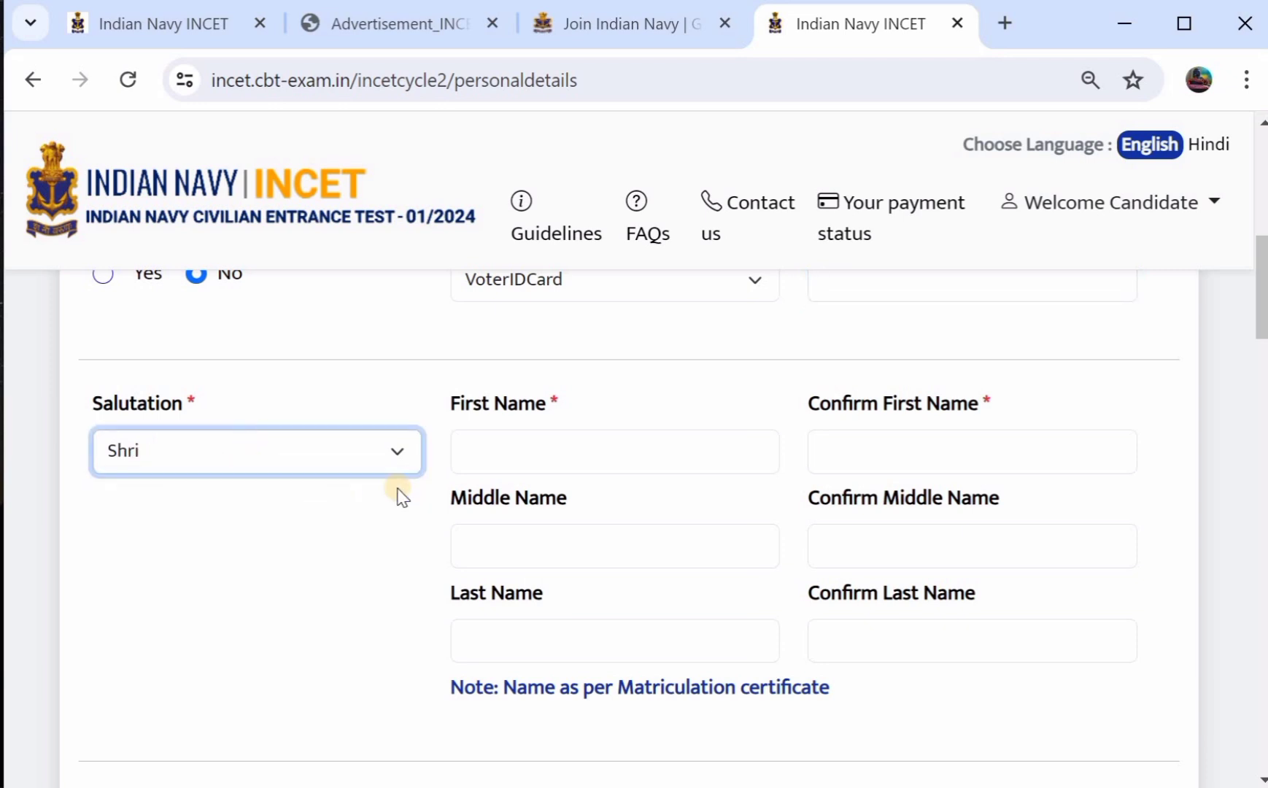
left_click(524, 450)
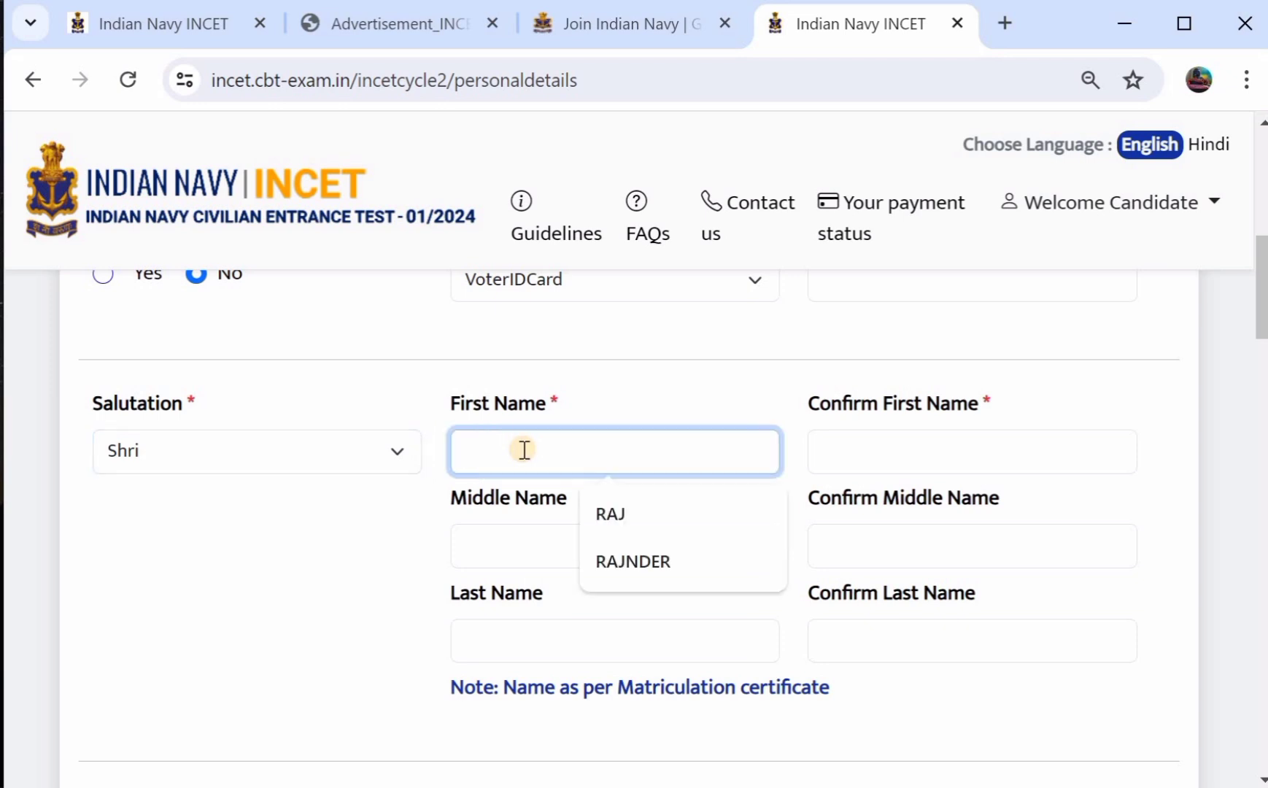
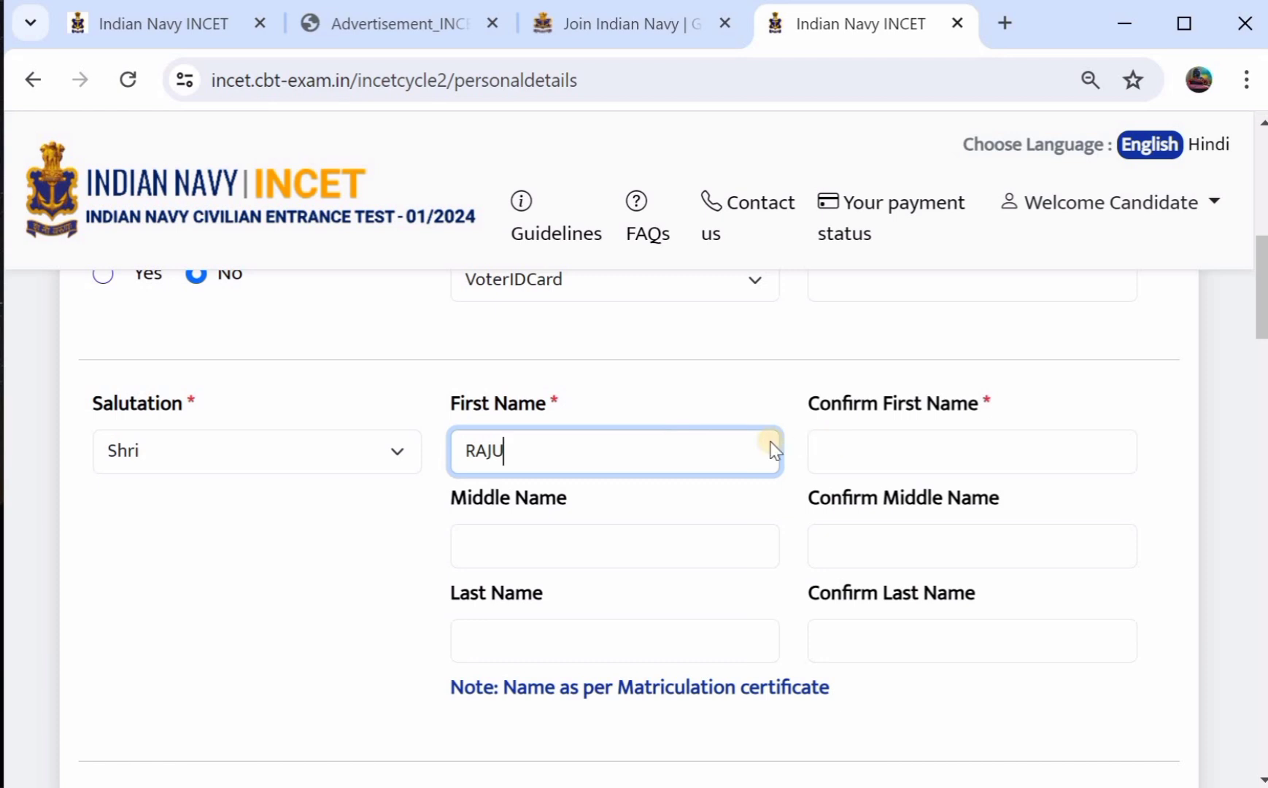
left_click(881, 448)
type("RAJ")
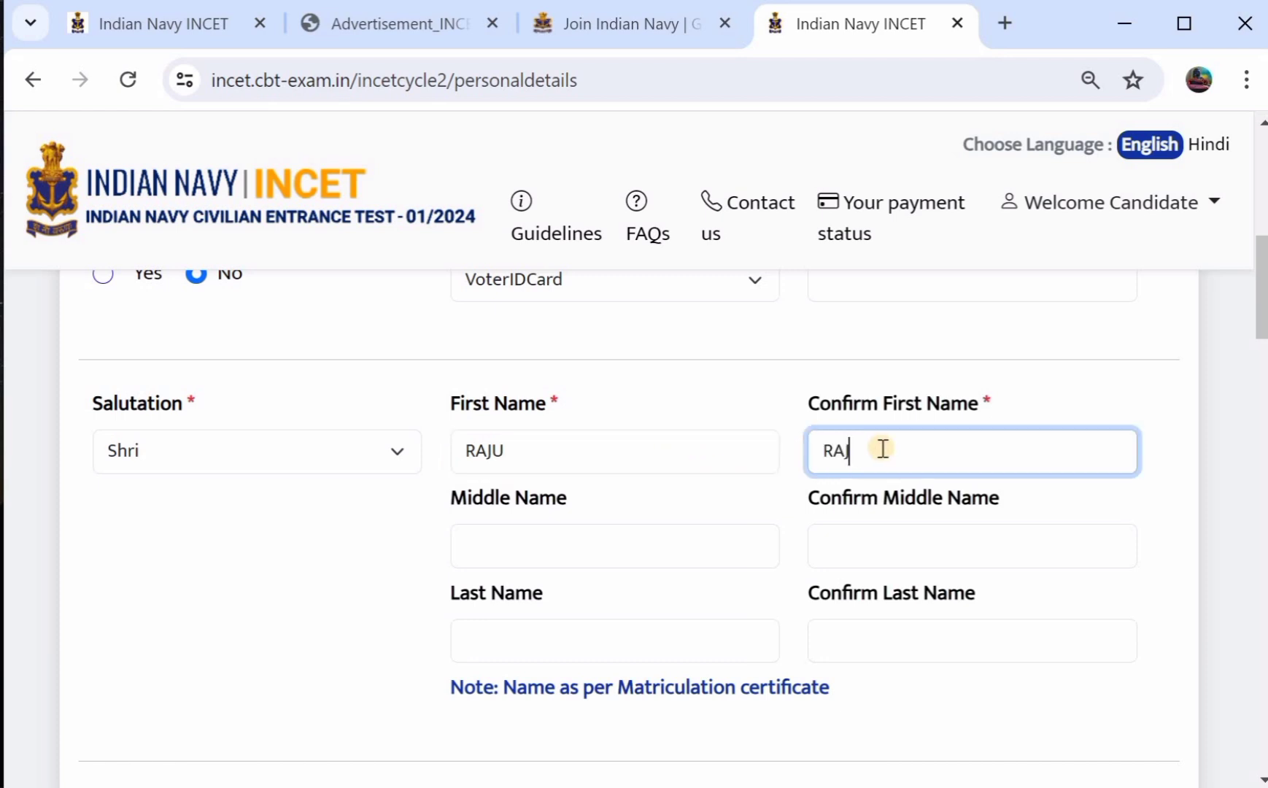
type("ENDSH")
Enter the candidate's last name in both Last Name and Confirm Last Name
scroll(711, 484, "down", 1)
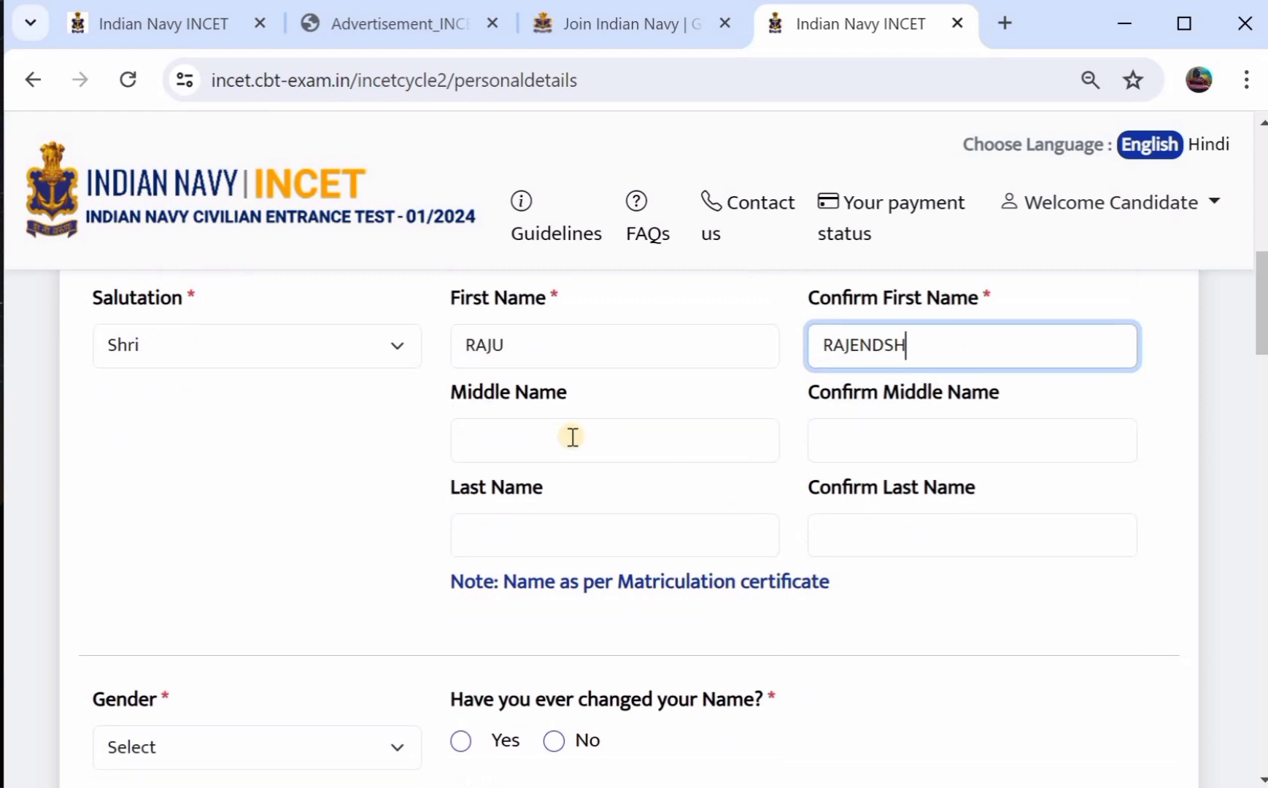
scroll(805, 411, "down", 1)
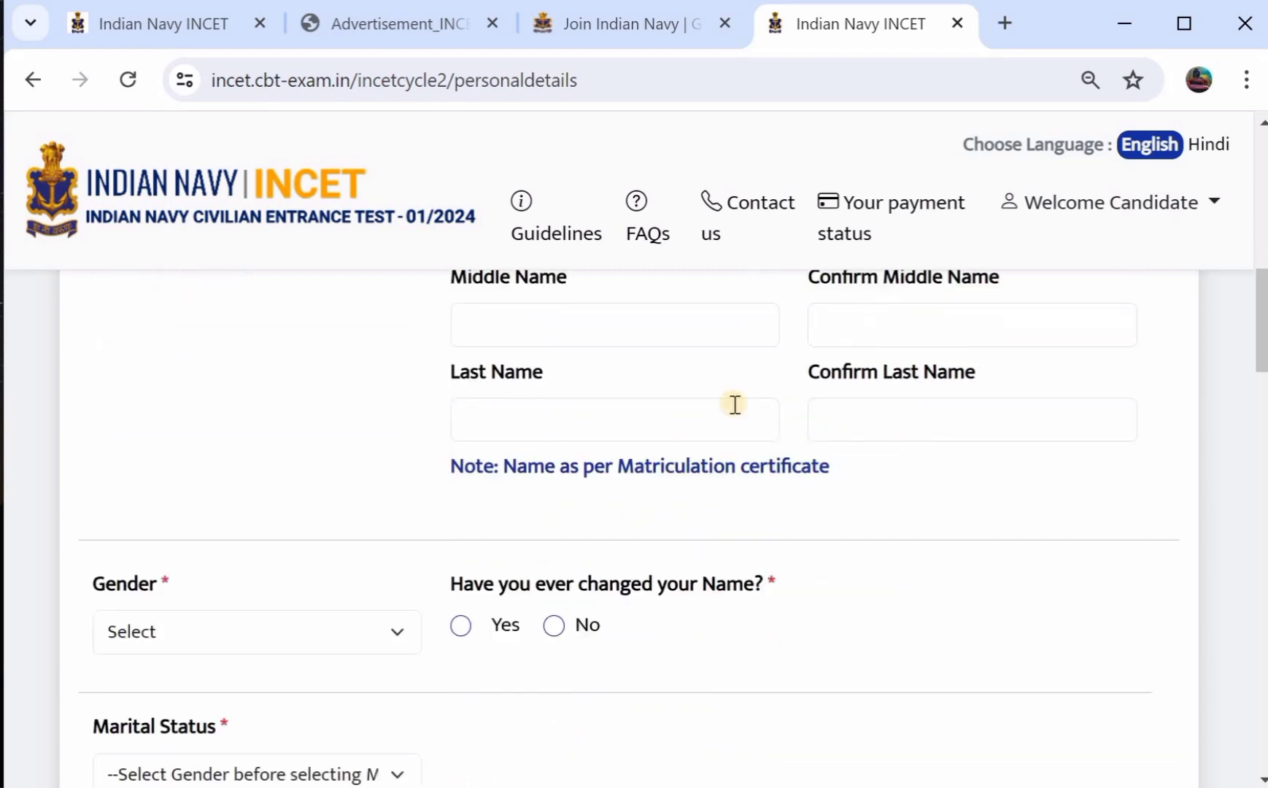
left_click(586, 429)
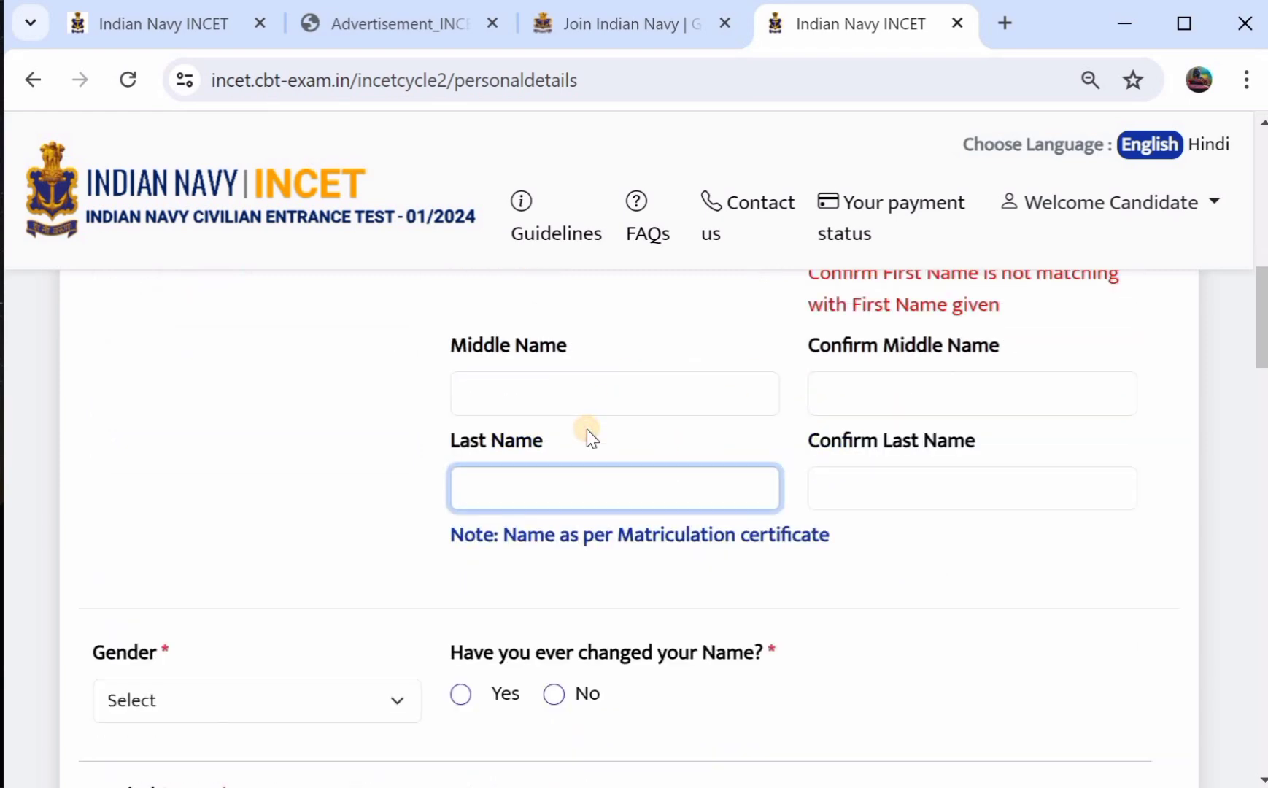
left_click(849, 479)
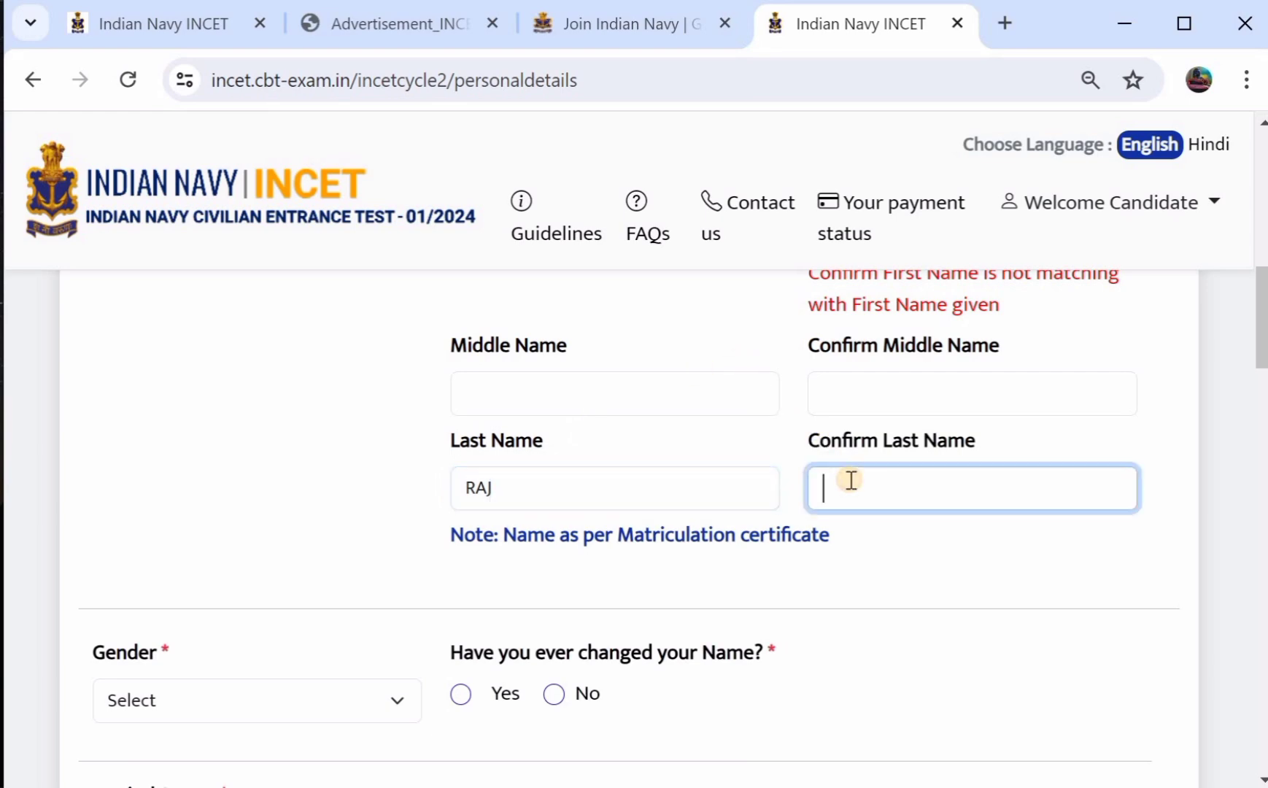
scroll(850, 482, "down", 2)
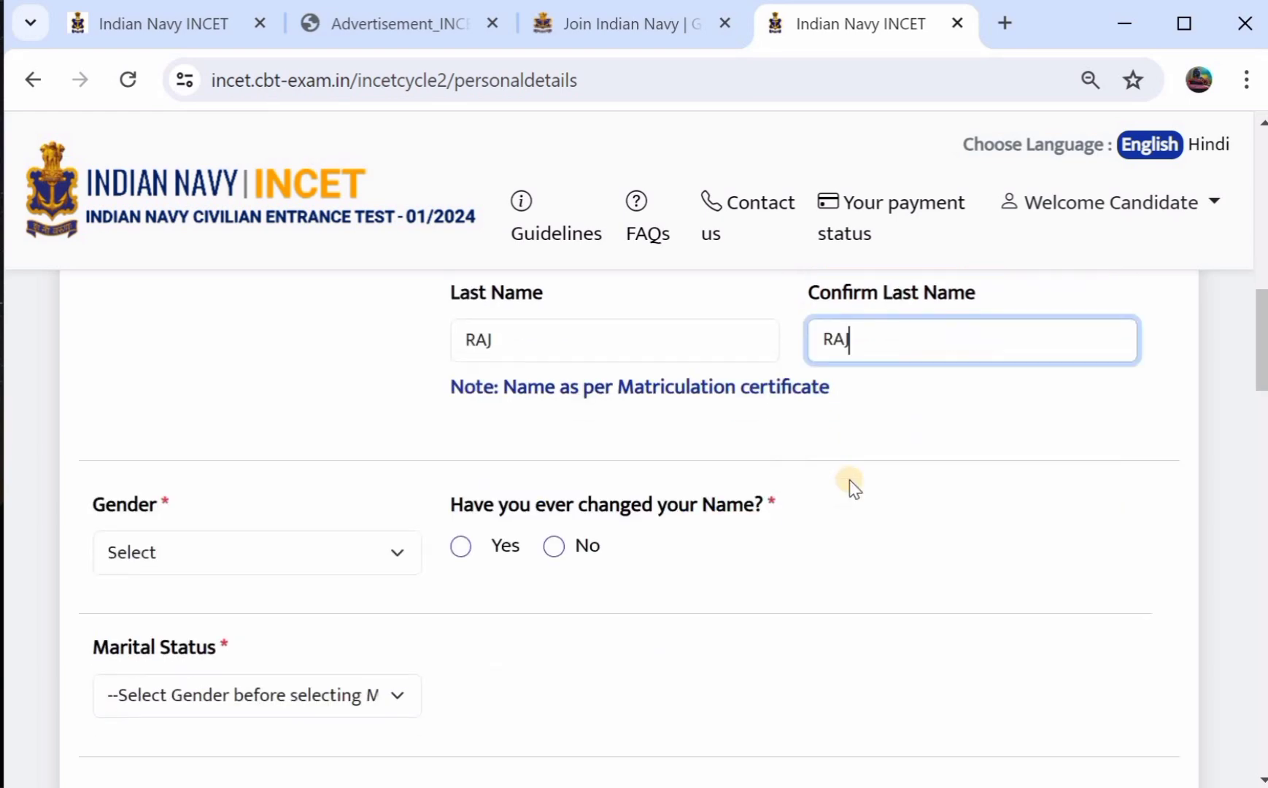
Choose Male as gender, answer No to name change, and pick Unmarried marital status
left_click(232, 568)
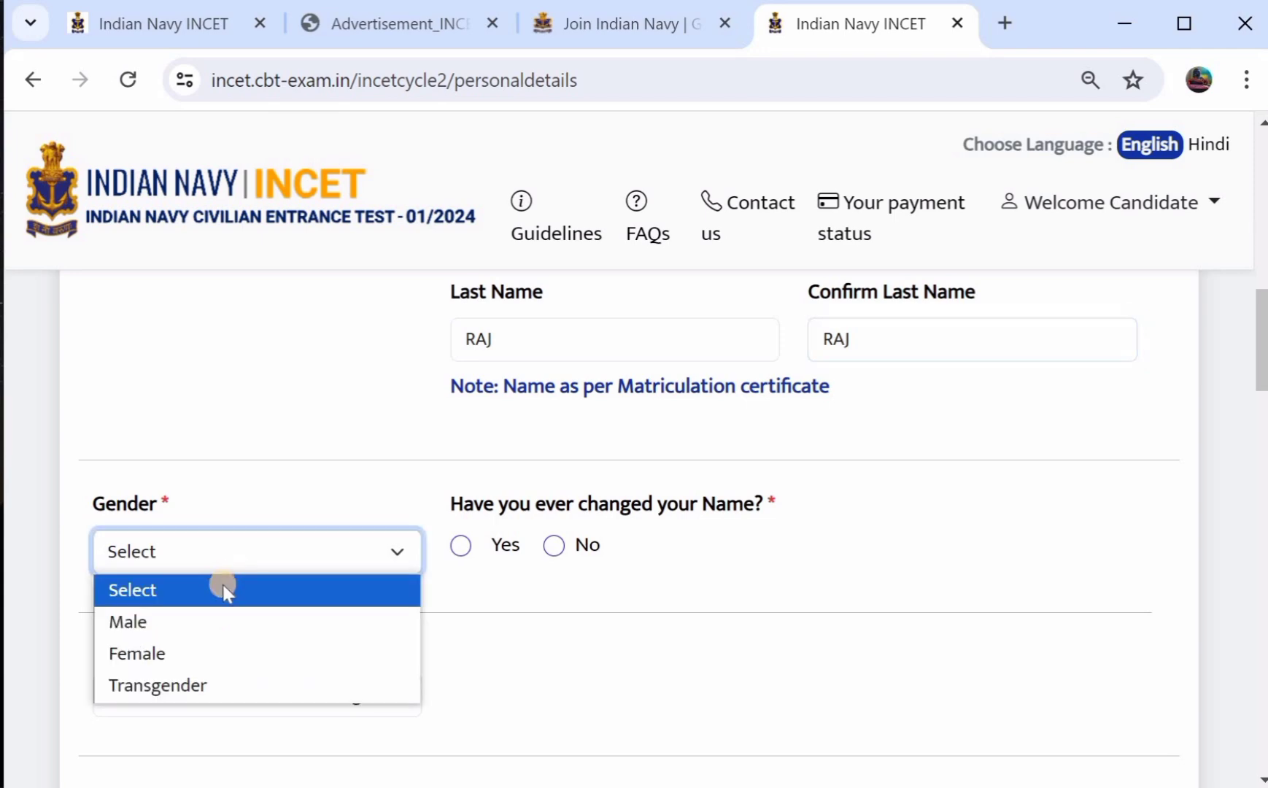
left_click(225, 613)
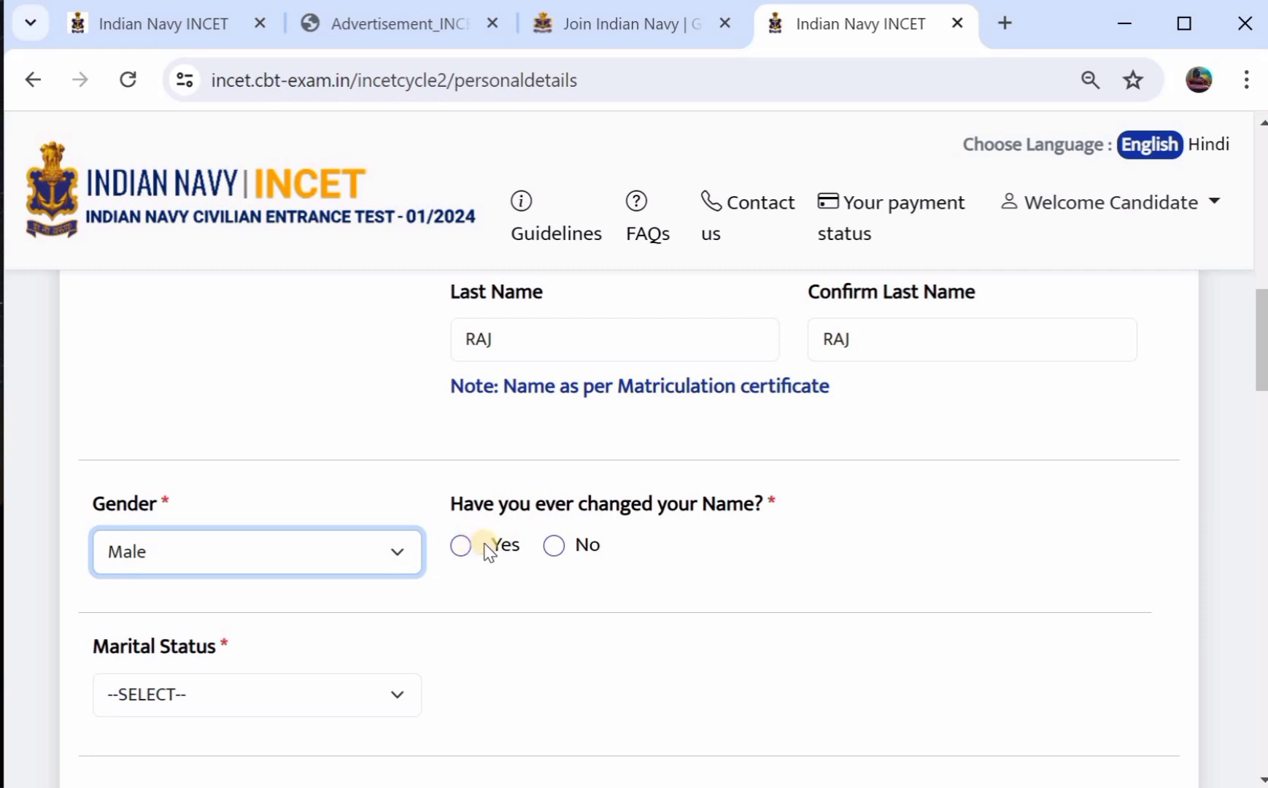
left_click(554, 546)
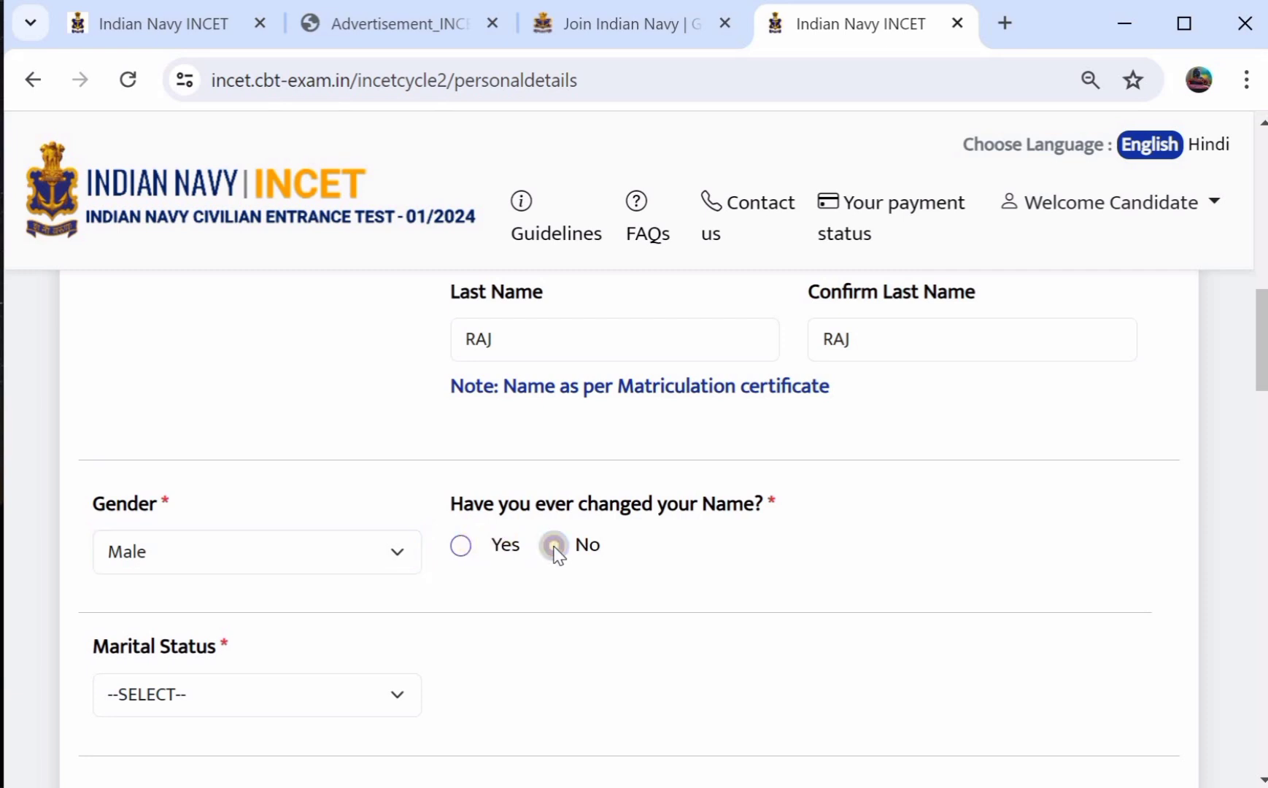
scroll(511, 551, "down", 2)
scroll(325, 540, "down", 1)
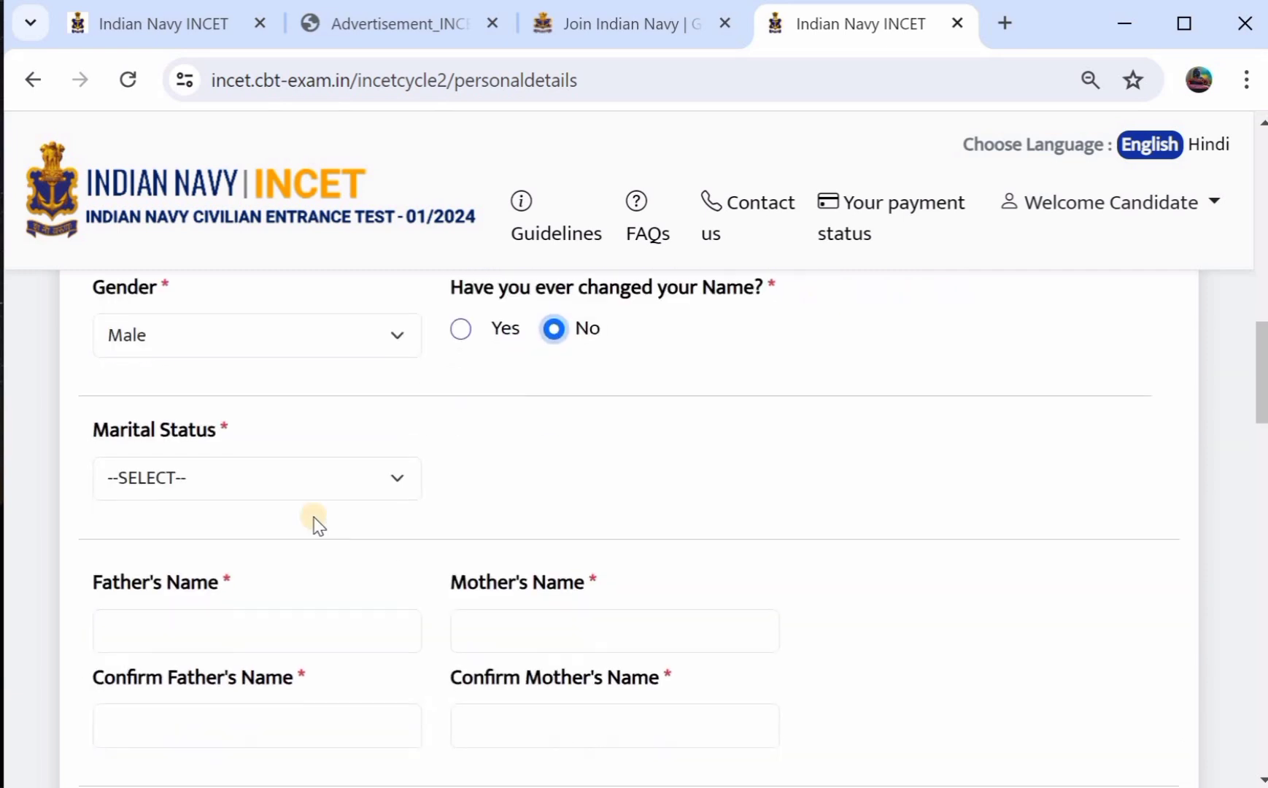
left_click(288, 478)
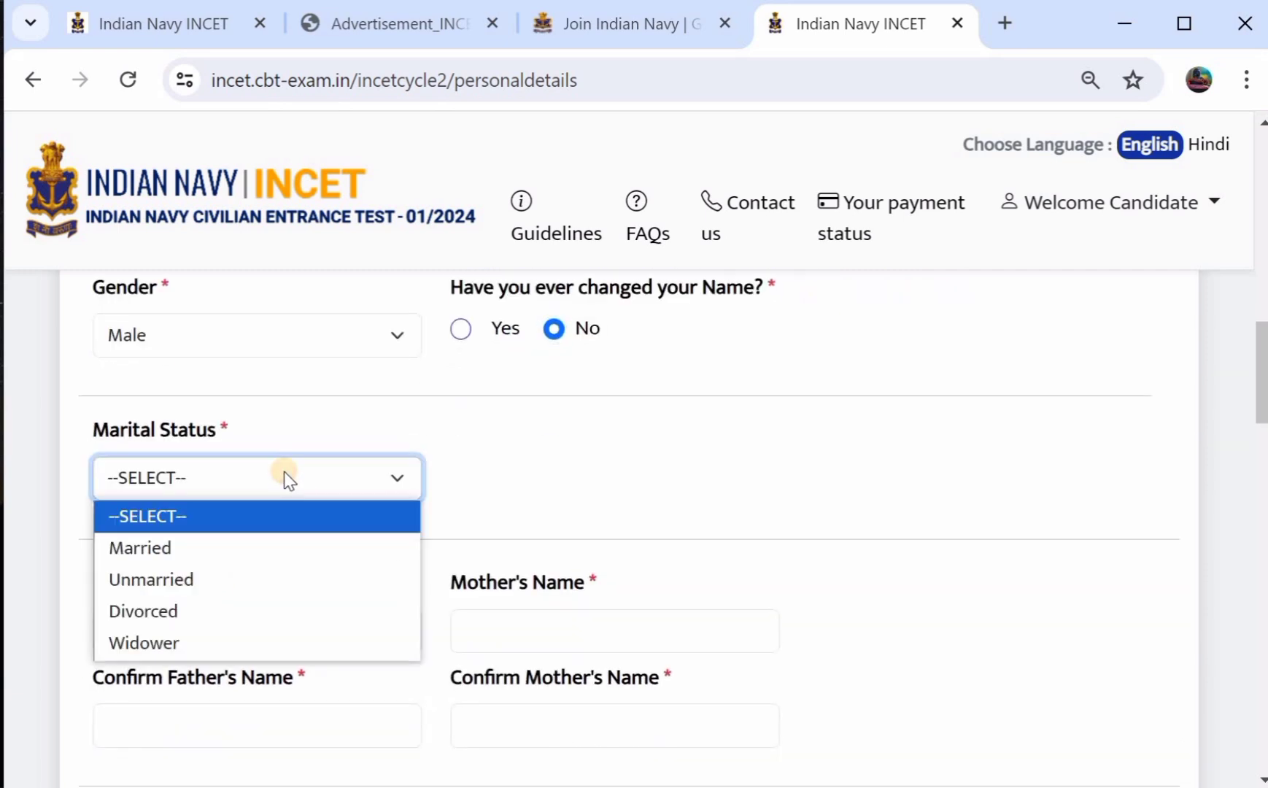
left_click(249, 579)
Enter the father's and mother's names and repeat each in its confirmation field
scroll(356, 471, "down", 2)
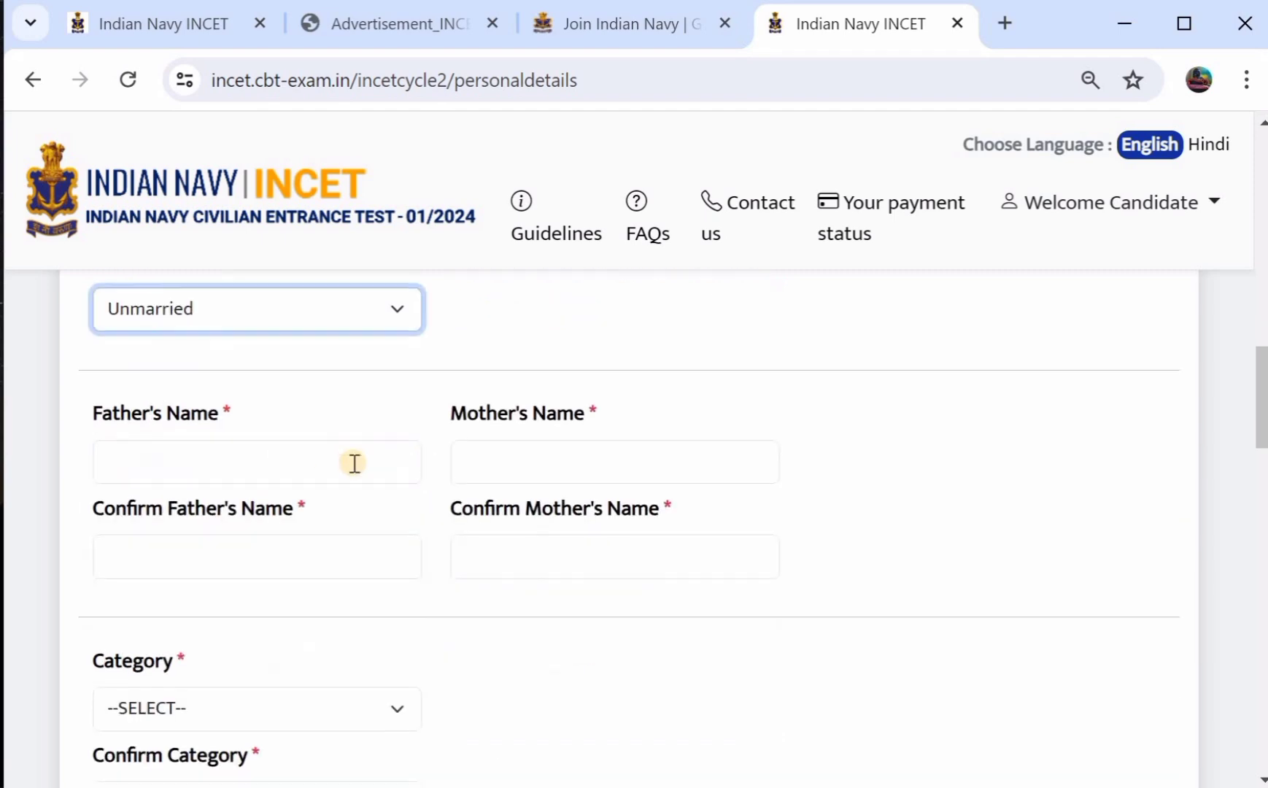
left_click(260, 458)
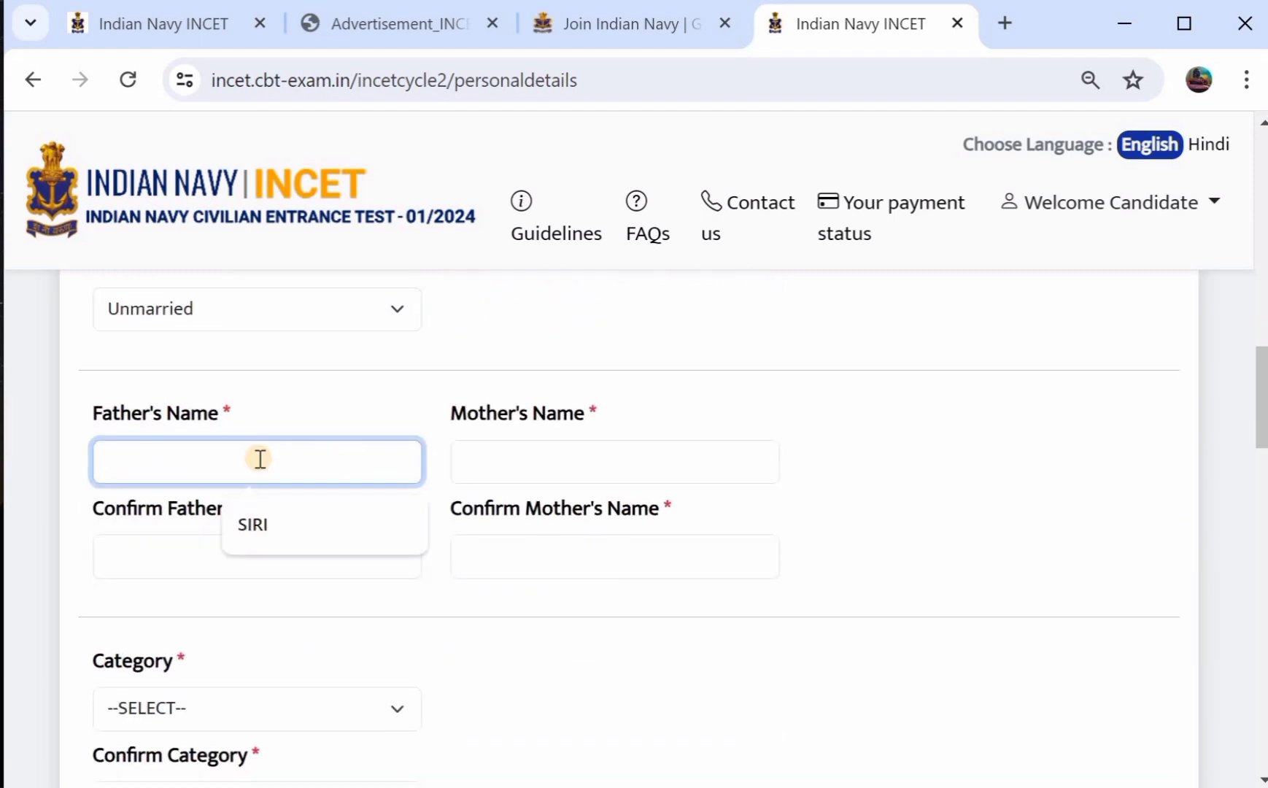
type("SIRI")
left_click(512, 447)
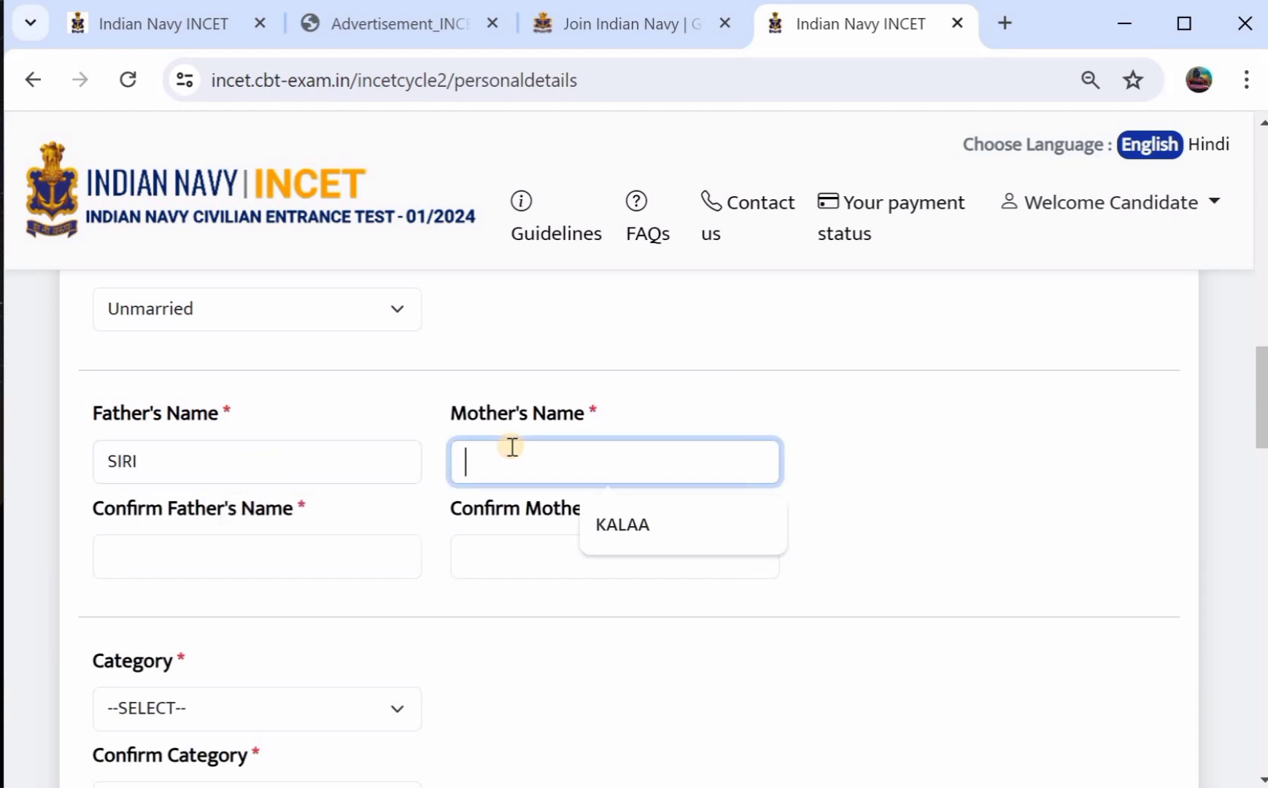
type("KALA")
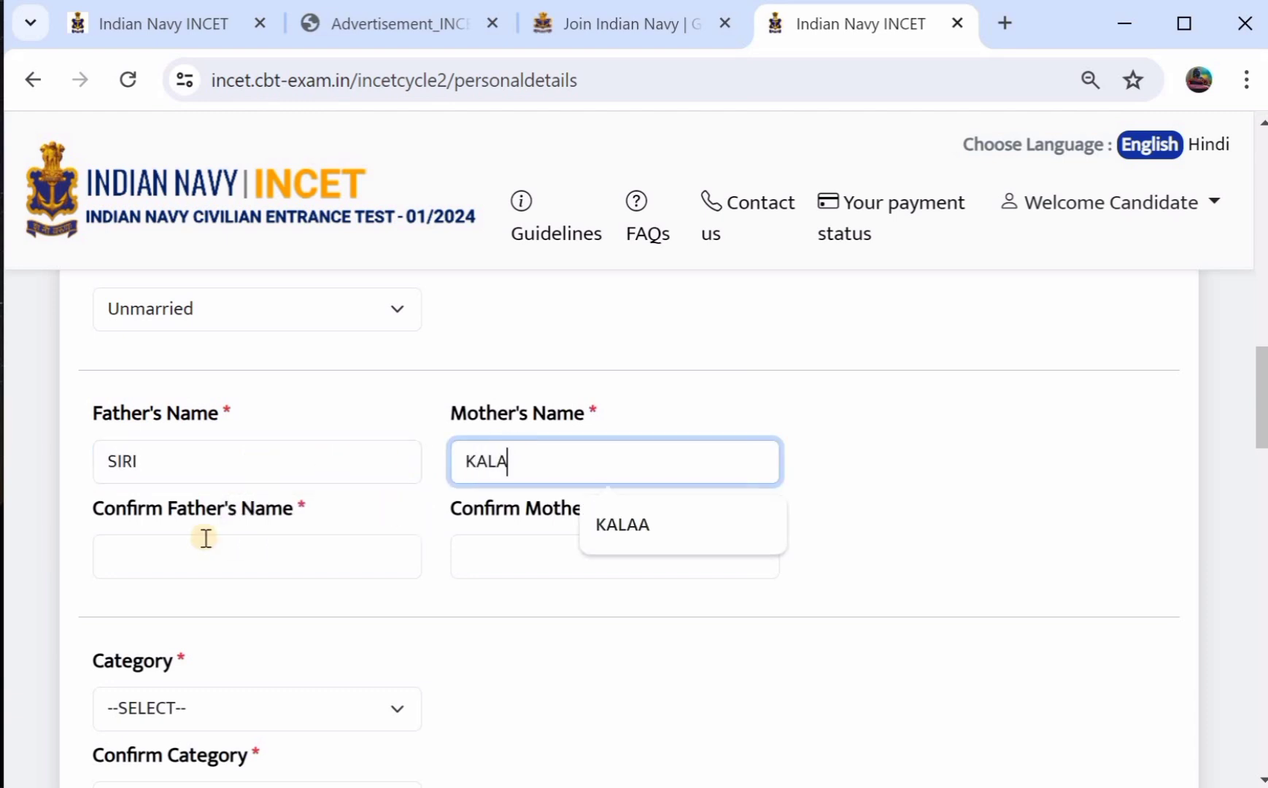
scroll(206, 537, "down", 1)
left_click(186, 491)
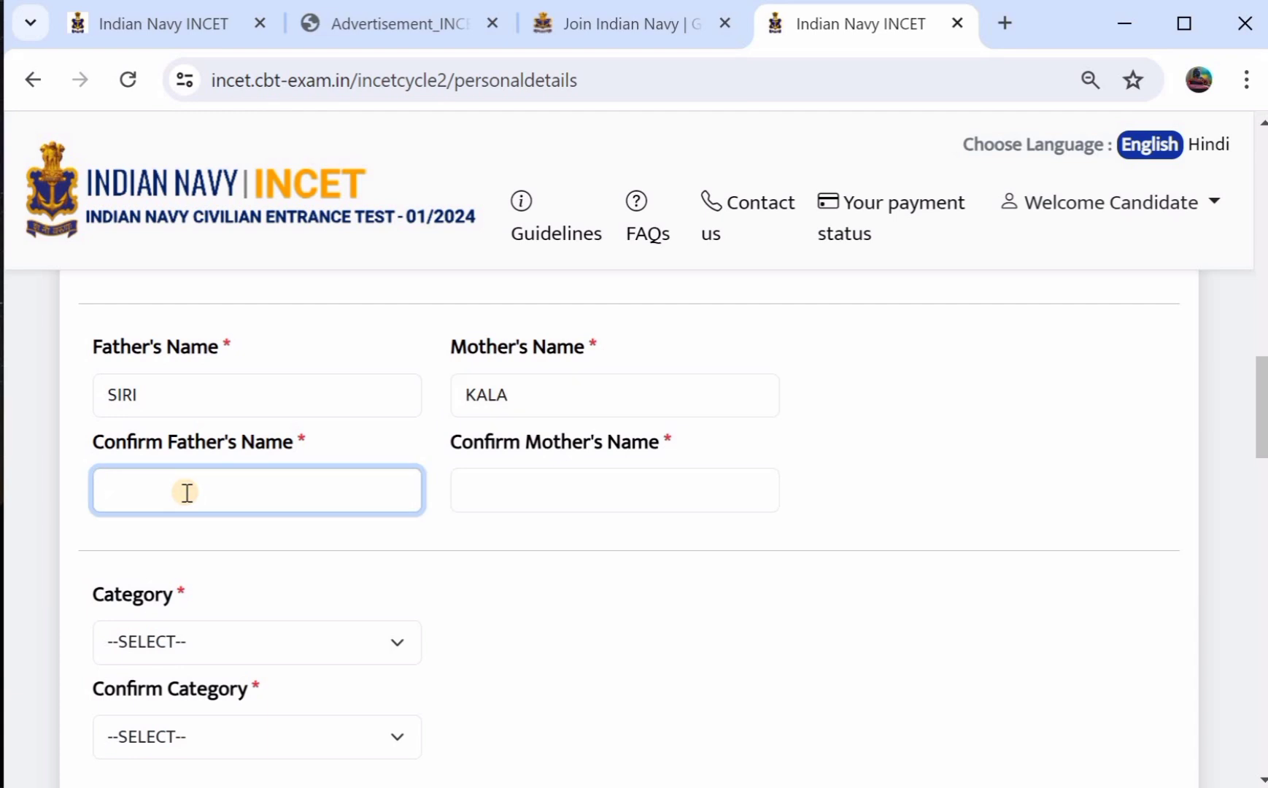
type("SIRI")
left_click(556, 479)
type("K")
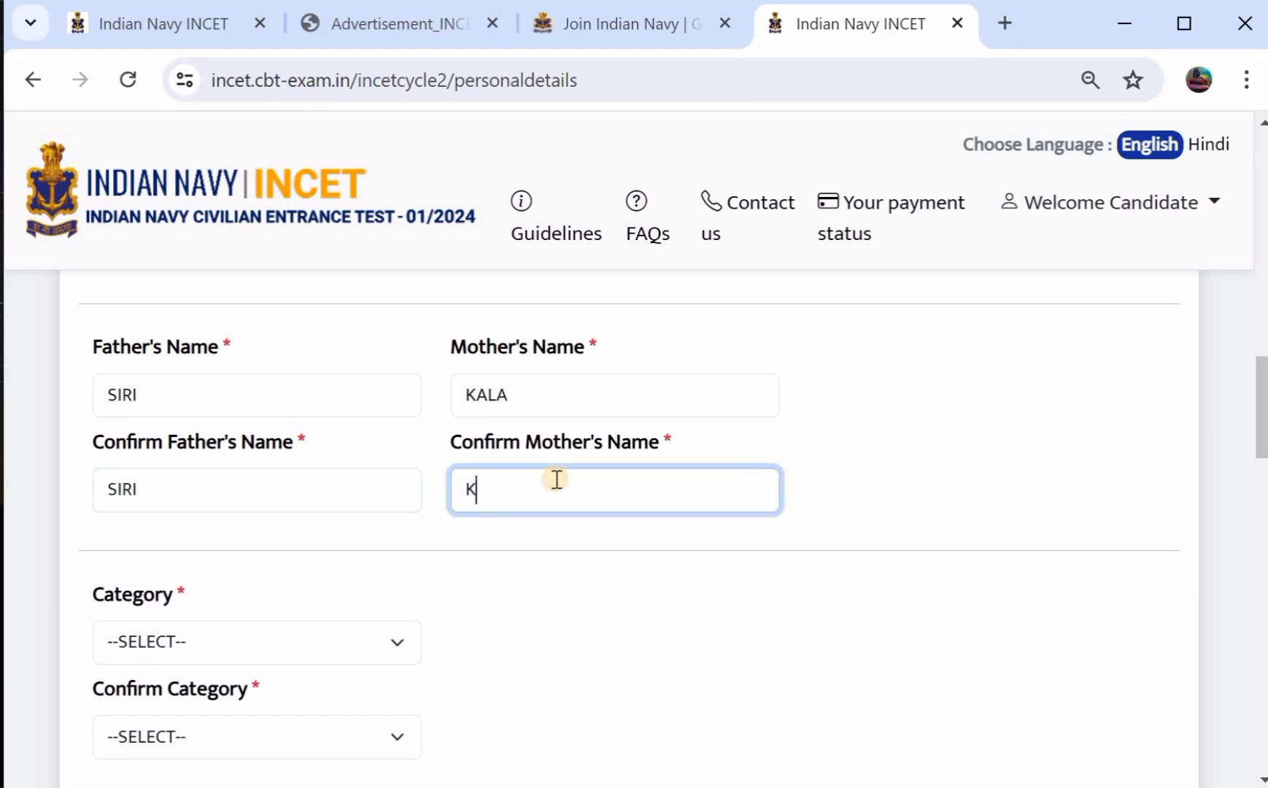
type("ALA")
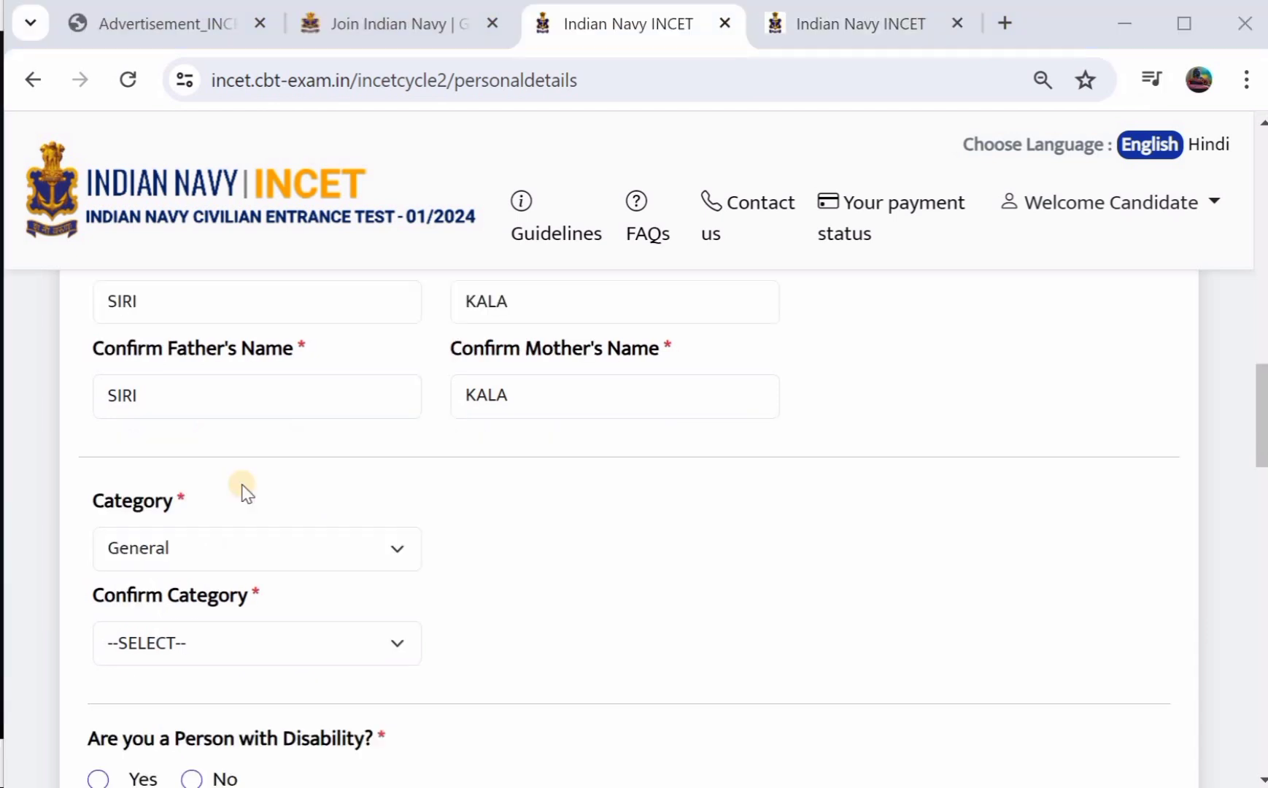
Try General and EWS in Category, then settle on Other Backward Class (OBC - NCL)
left_click(231, 549)
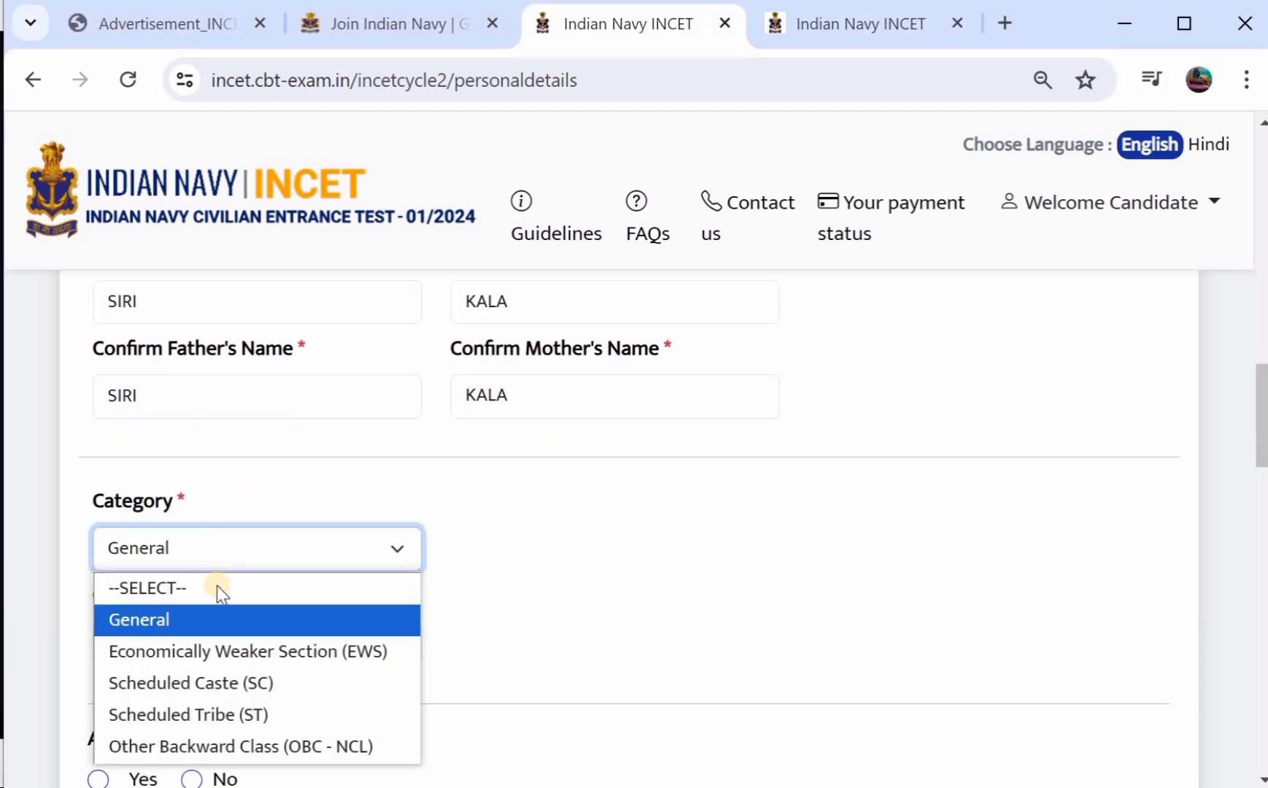
left_click(218, 611)
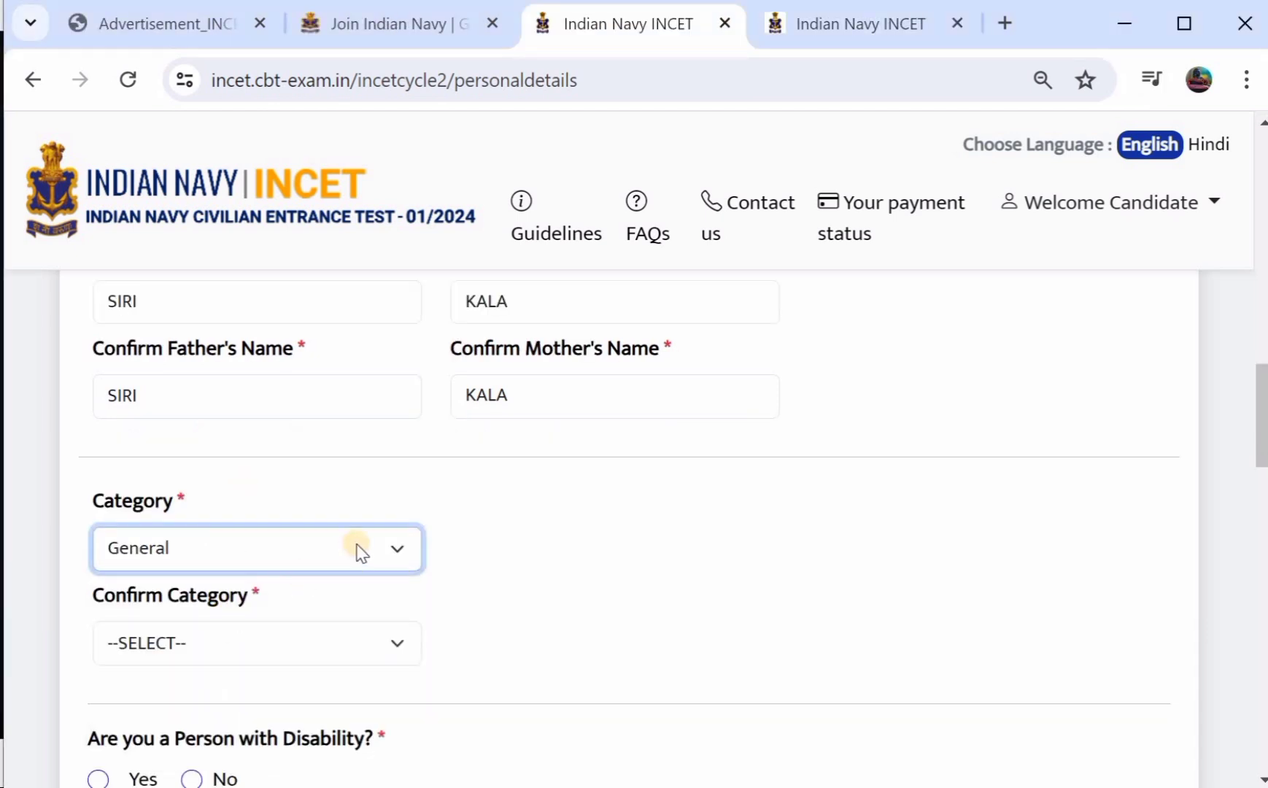
left_click(350, 548)
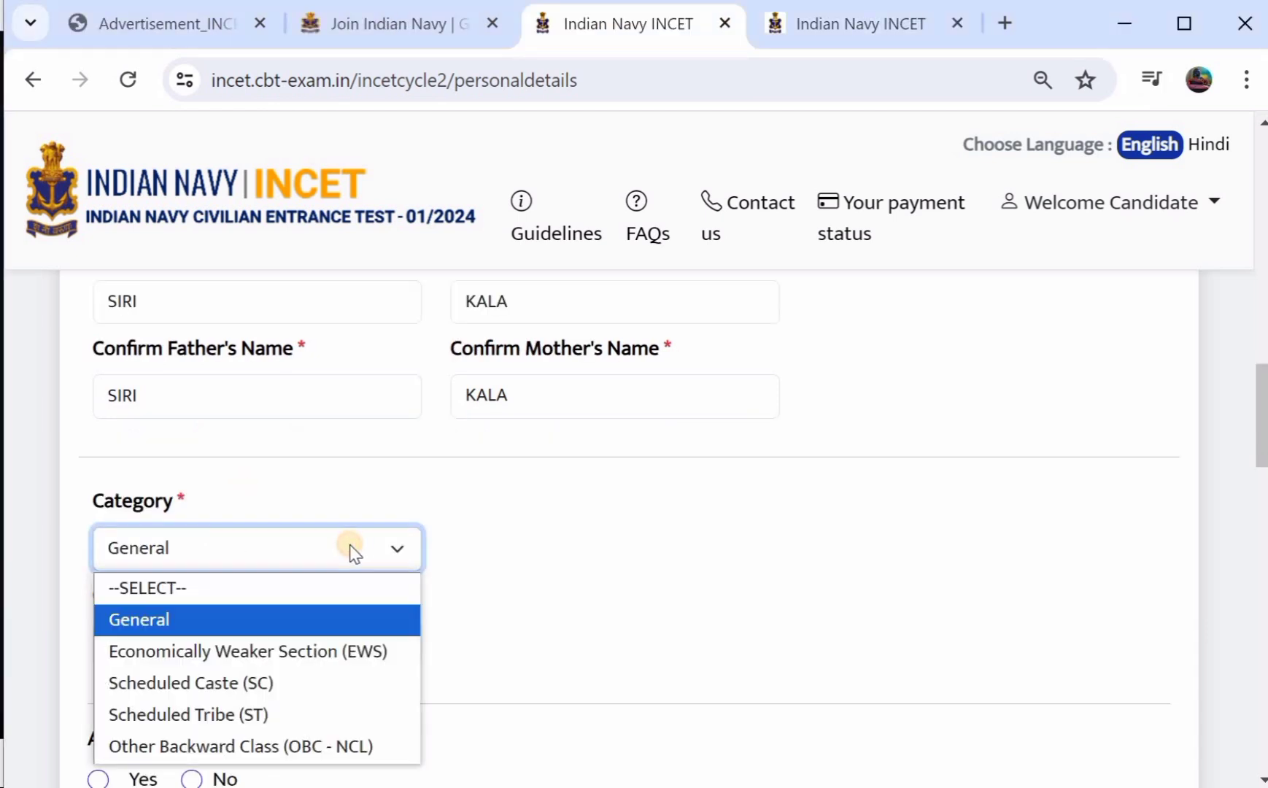
left_click(364, 647)
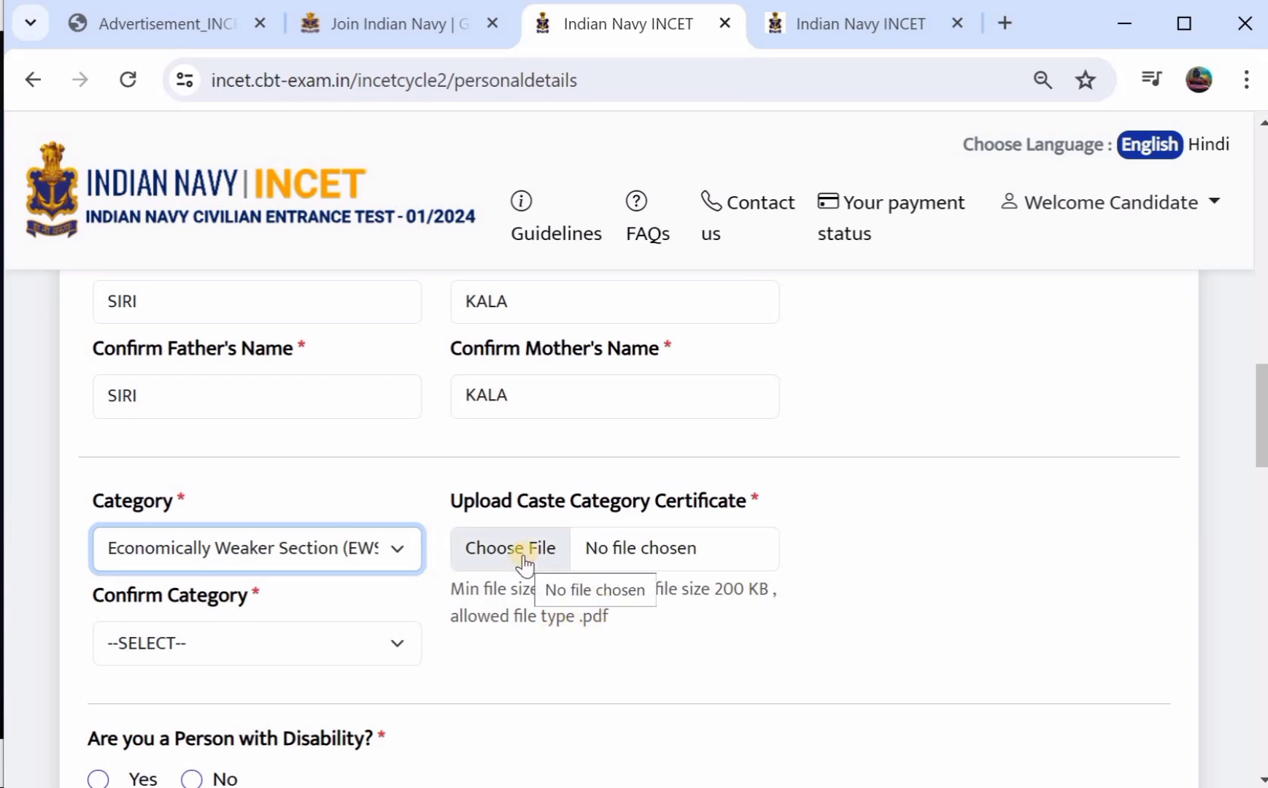
left_click(360, 548)
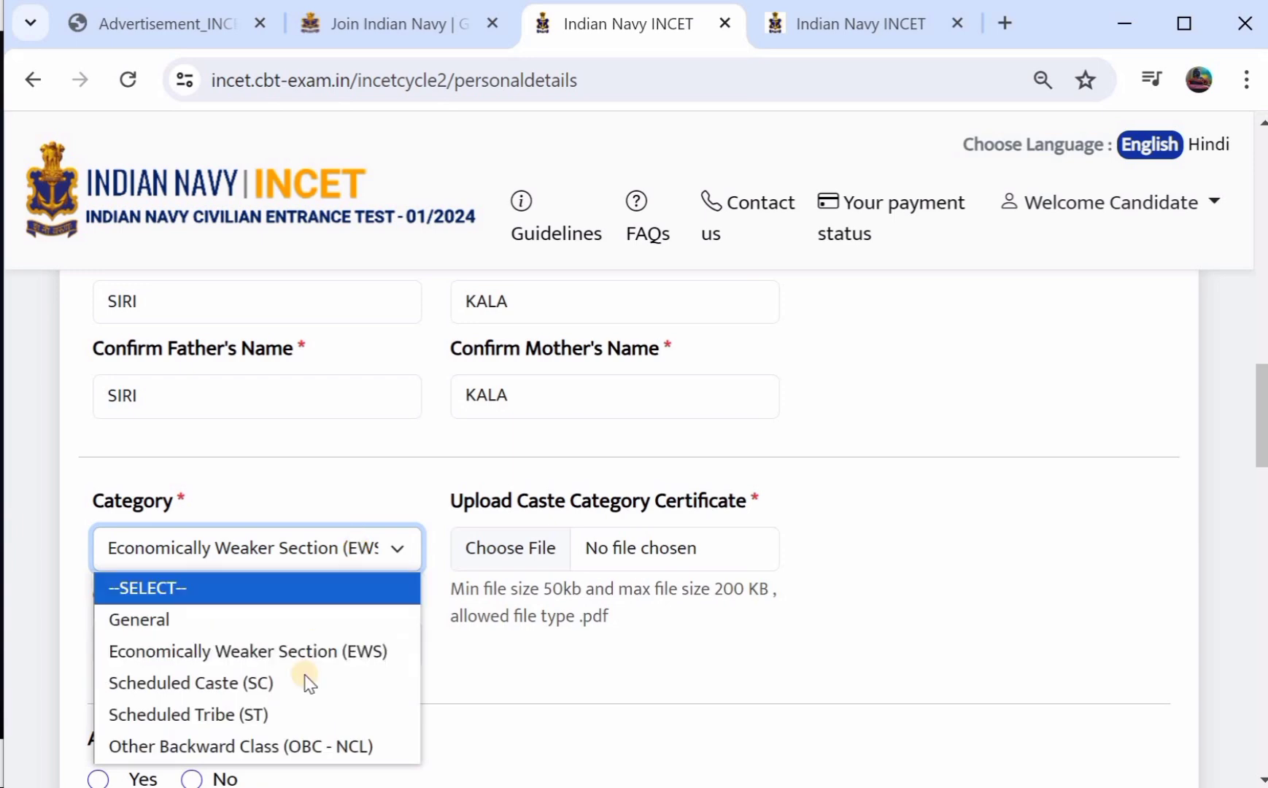
left_click(316, 746)
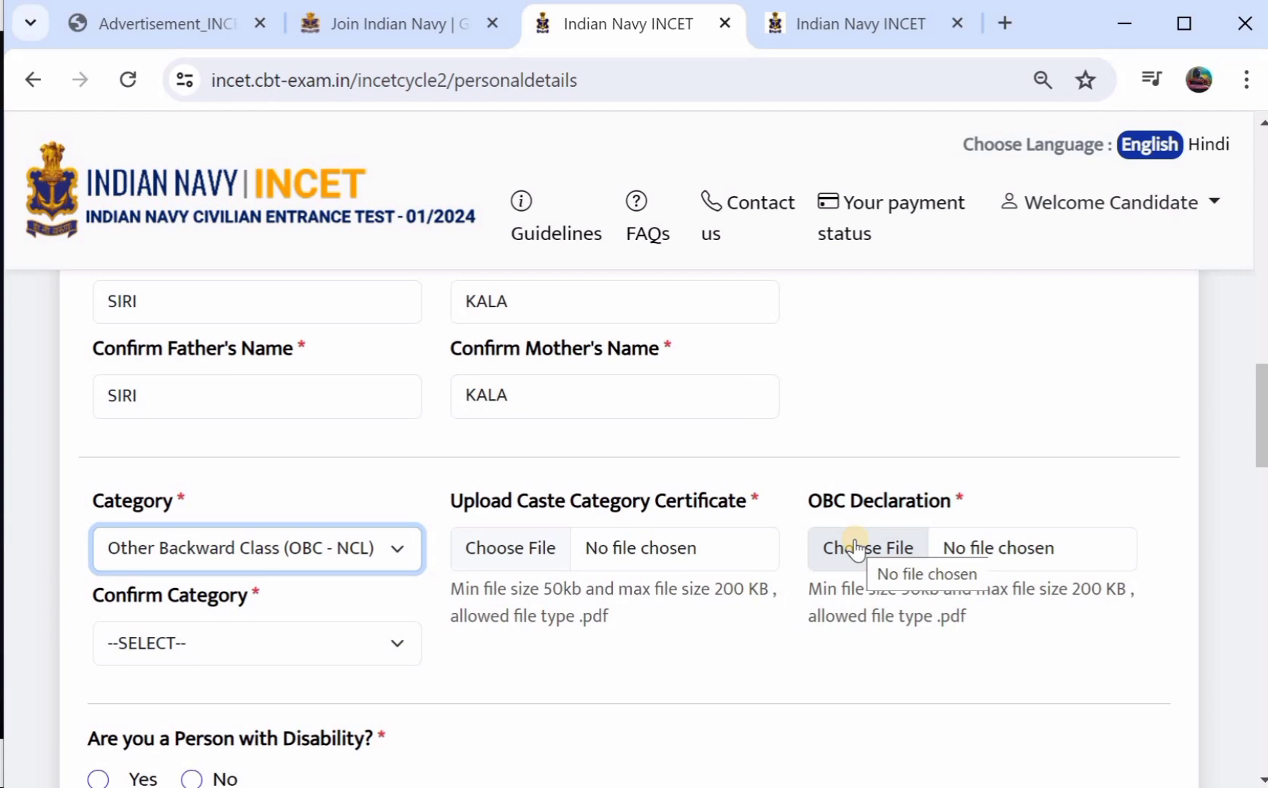
Open 'Format for OBC Category Certificate and Declaration' from the login page's Notifications
left_click(861, 27)
scroll(416, 411, "down", 10)
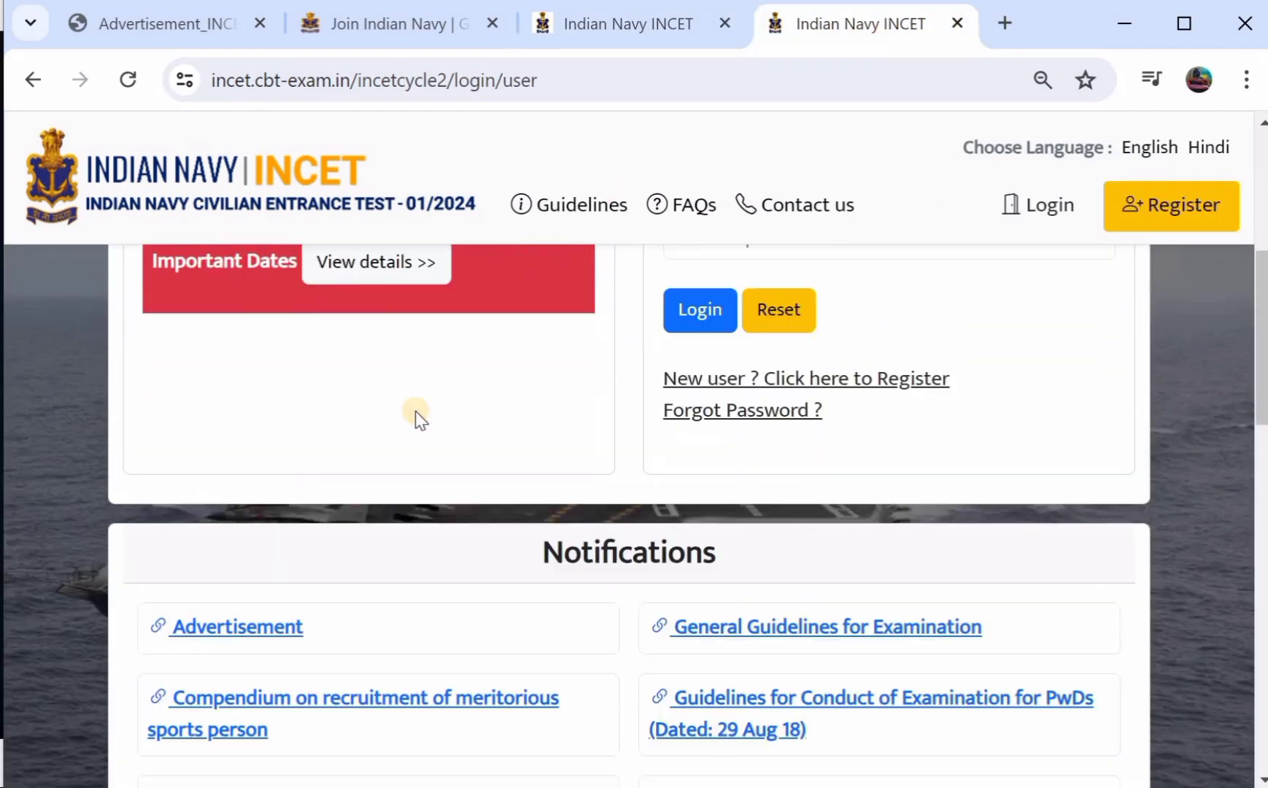
scroll(416, 411, "down", 7)
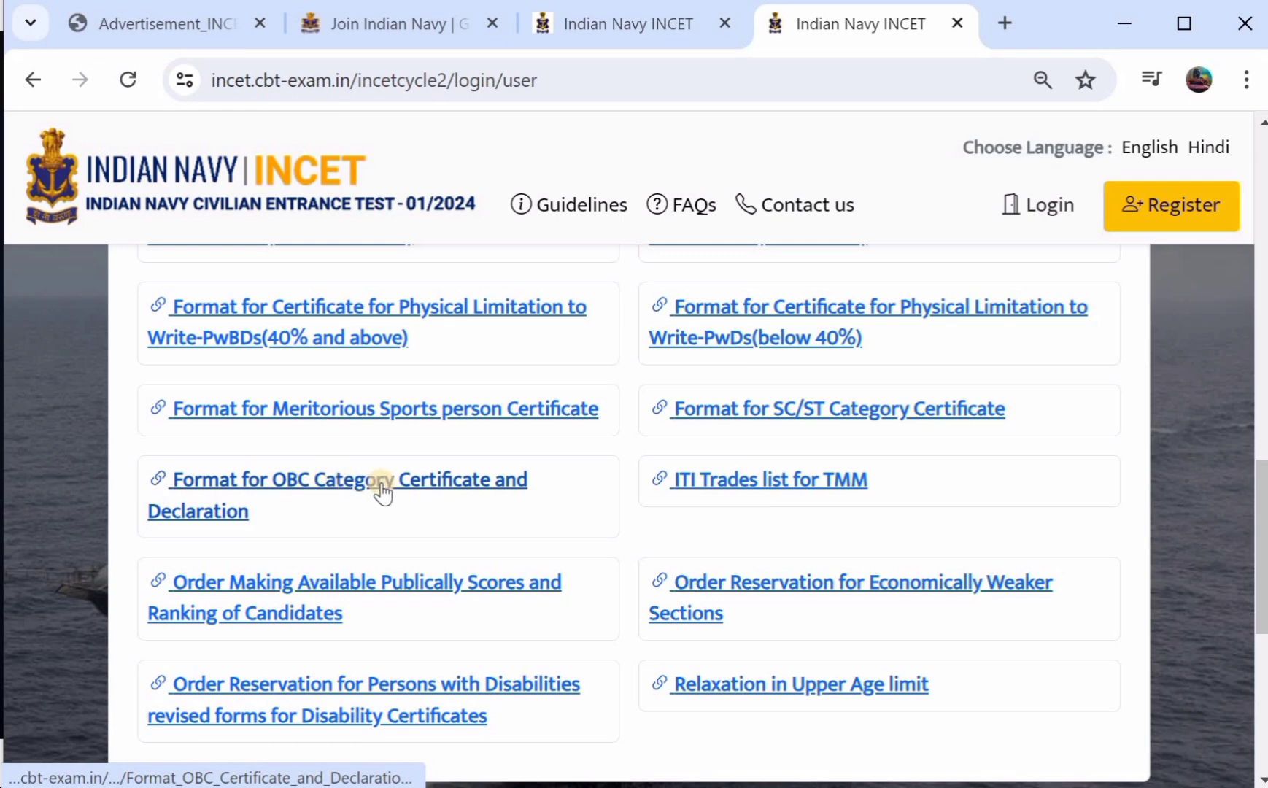
left_click(248, 479)
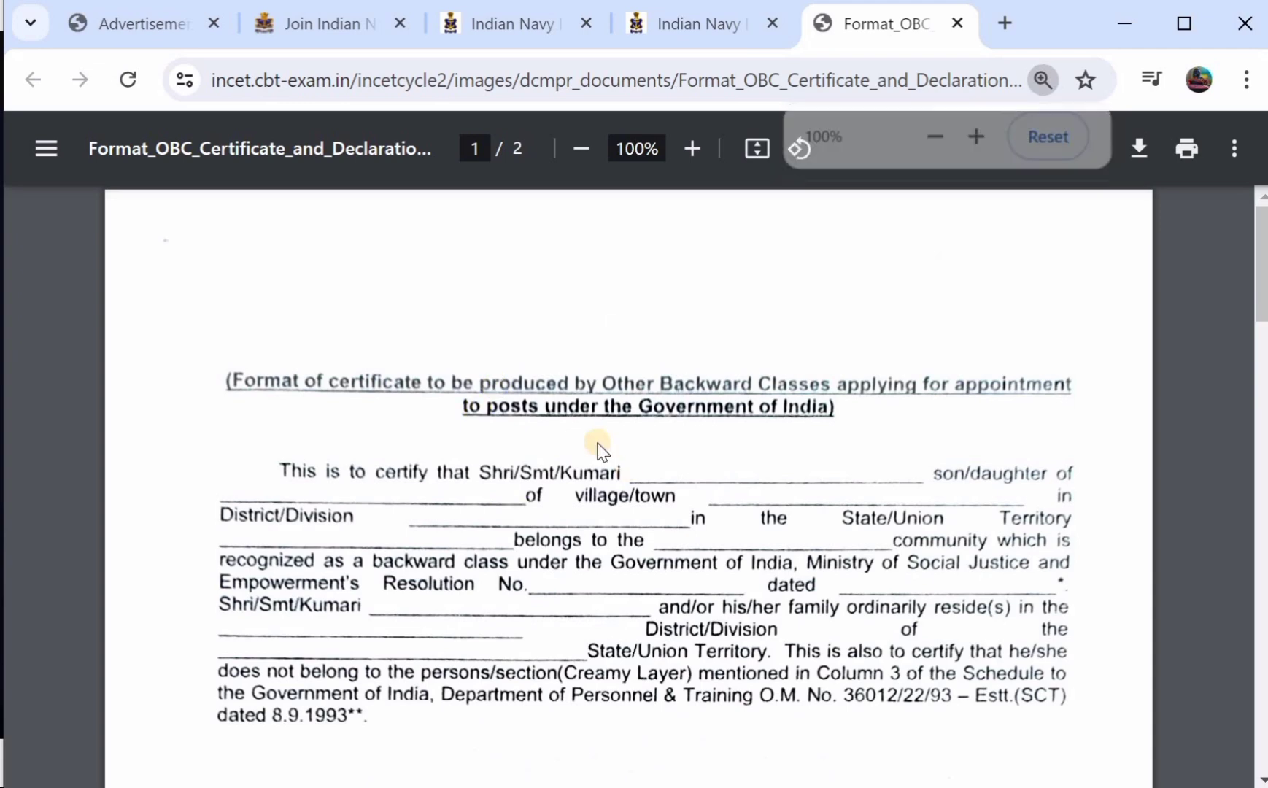
Read through both pages of the OBC declaration PDF, then return to the INCET login tab
scroll(597, 446, "down", 1)
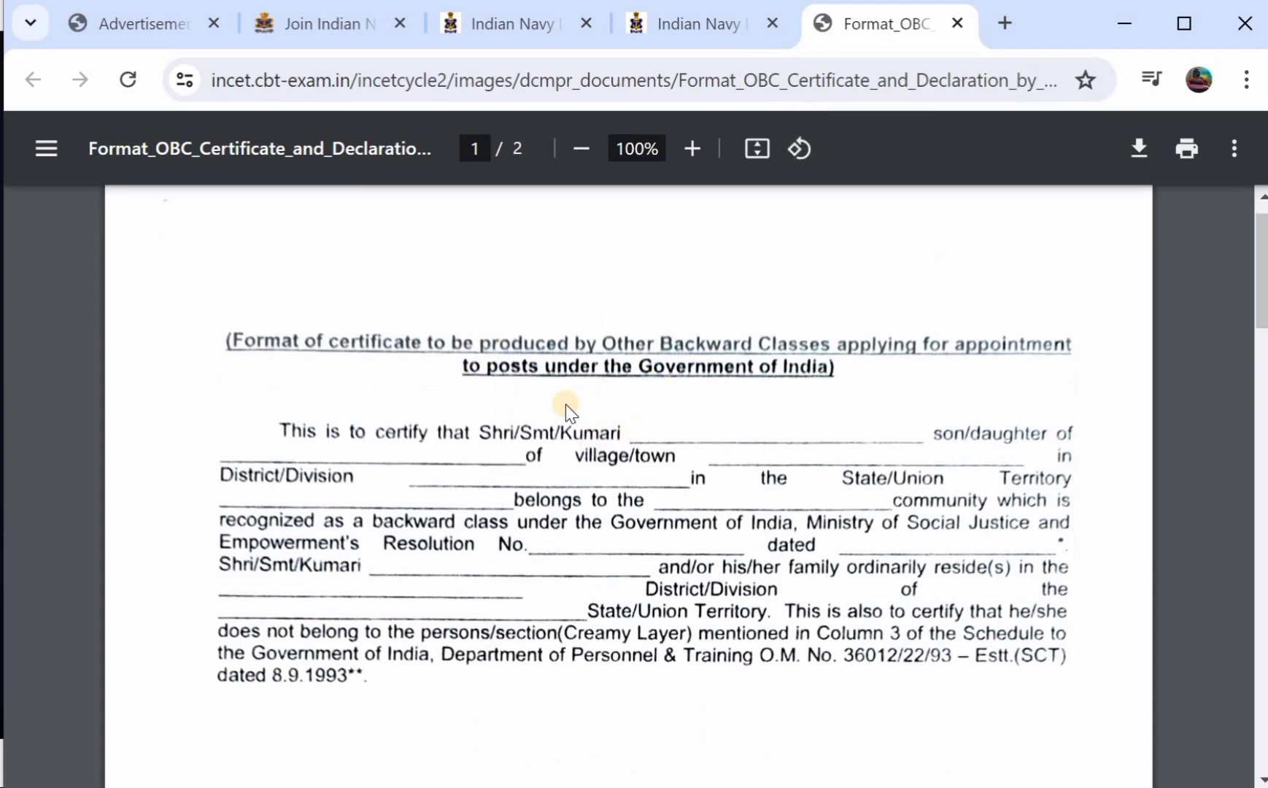
scroll(565, 405, "down", 8)
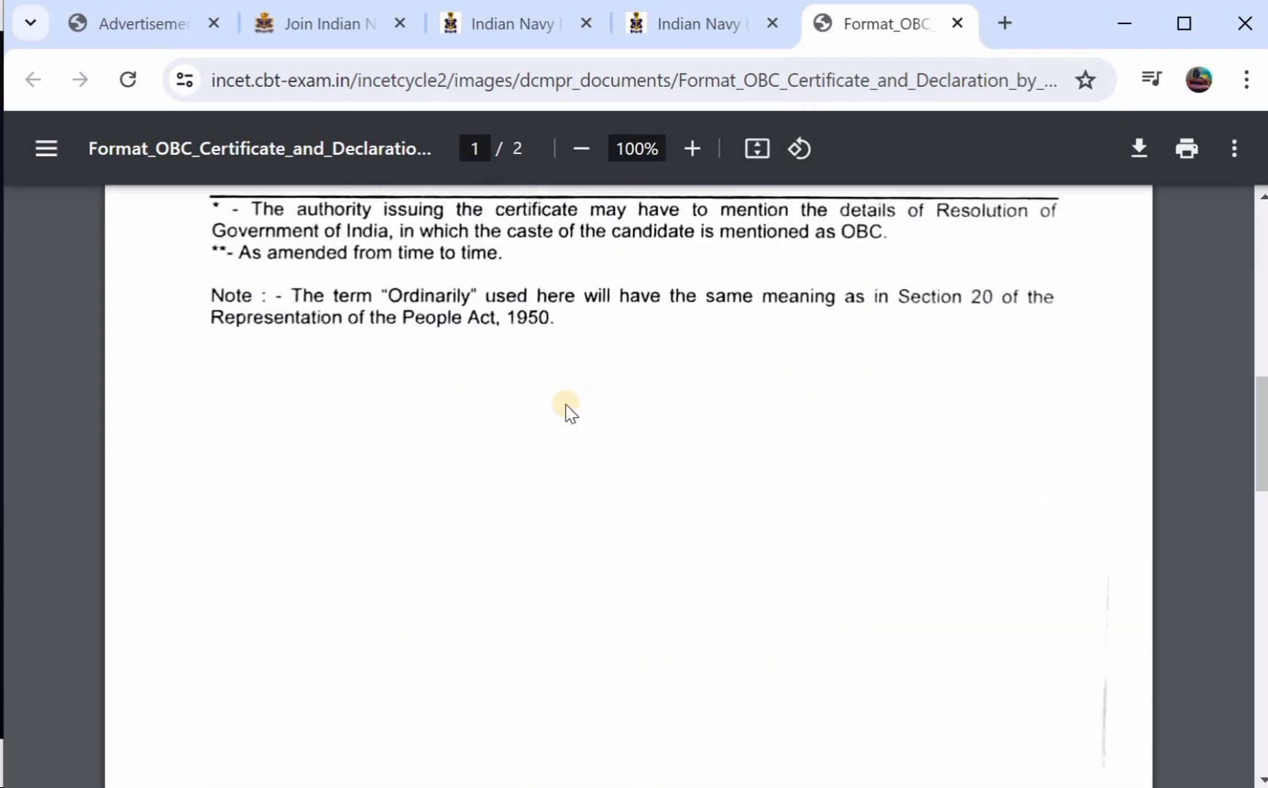
scroll(566, 404, "down", 10)
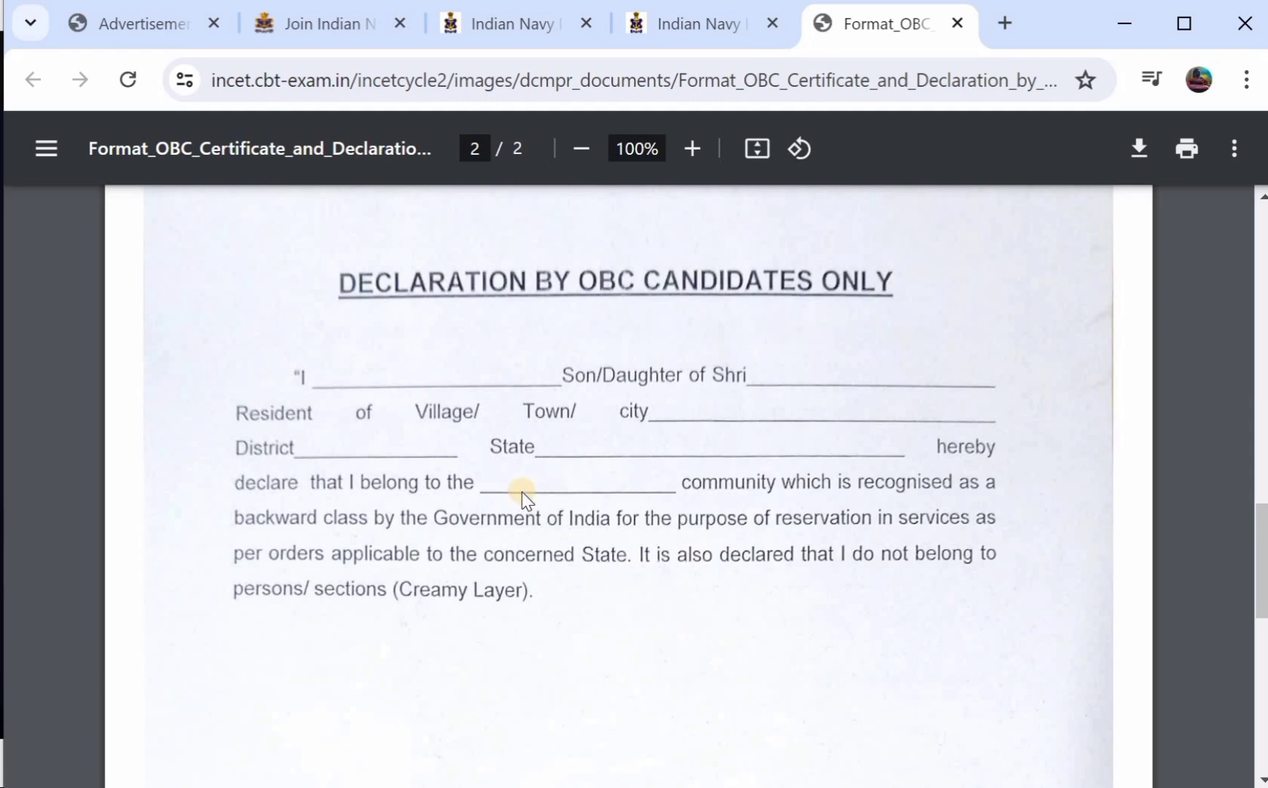
scroll(522, 491, "down", 6)
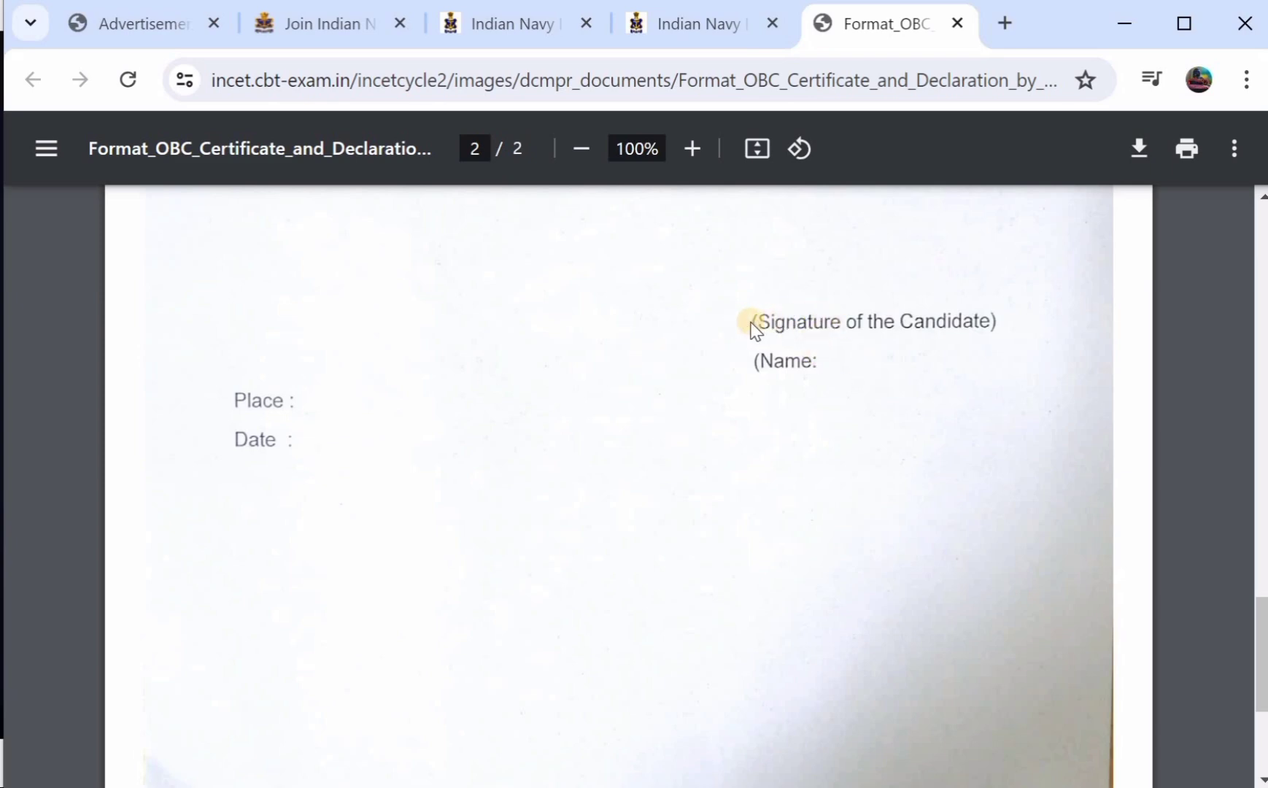
scroll(752, 326, "up", 5)
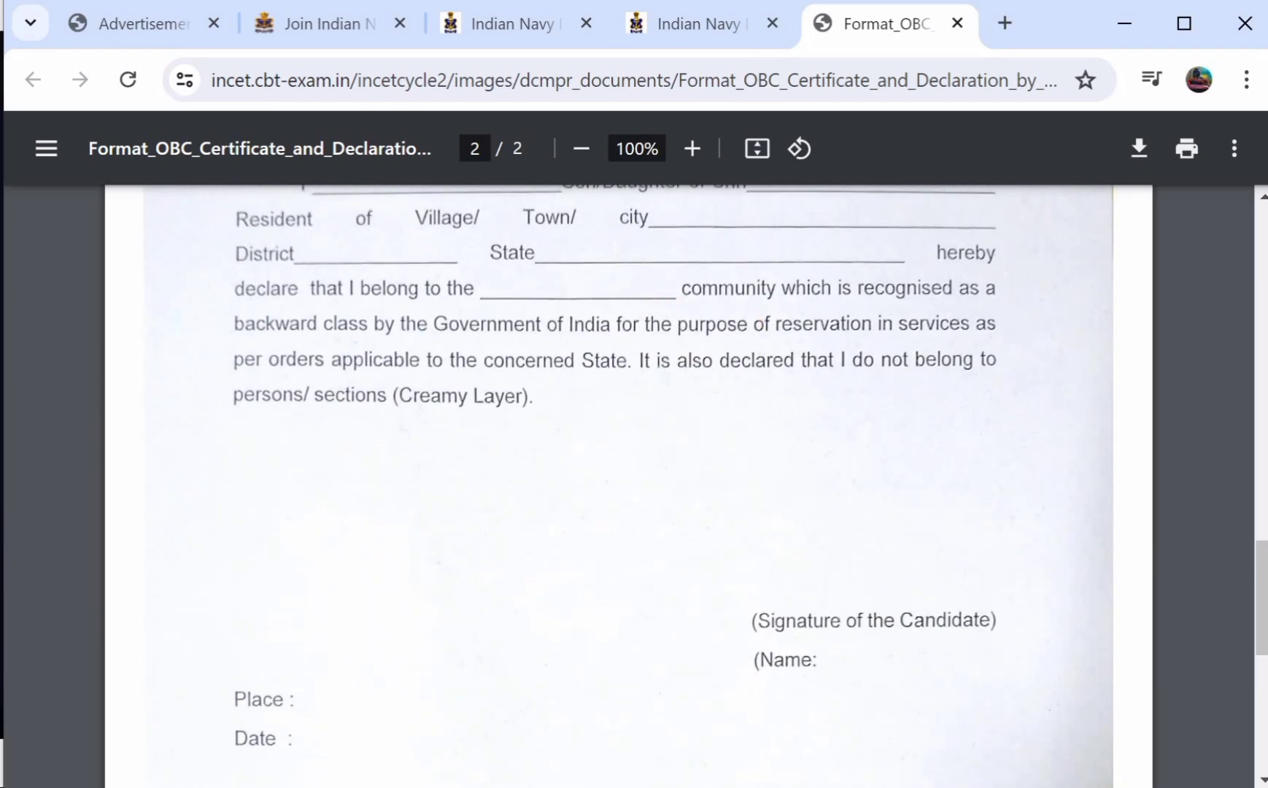
left_click(670, 17)
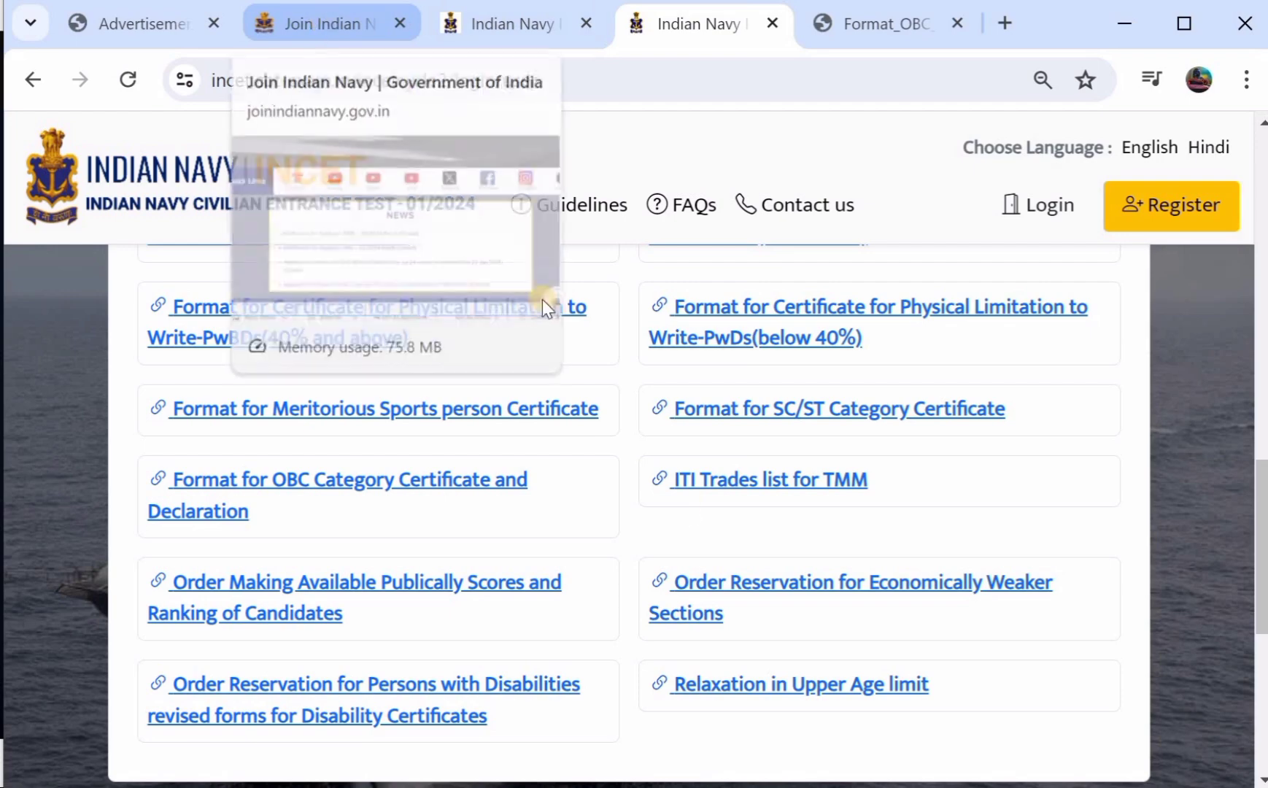
Set Category and Confirm Category to Scheduled Tribe (ST) on the personal details form
scroll(688, 513, "up", 15)
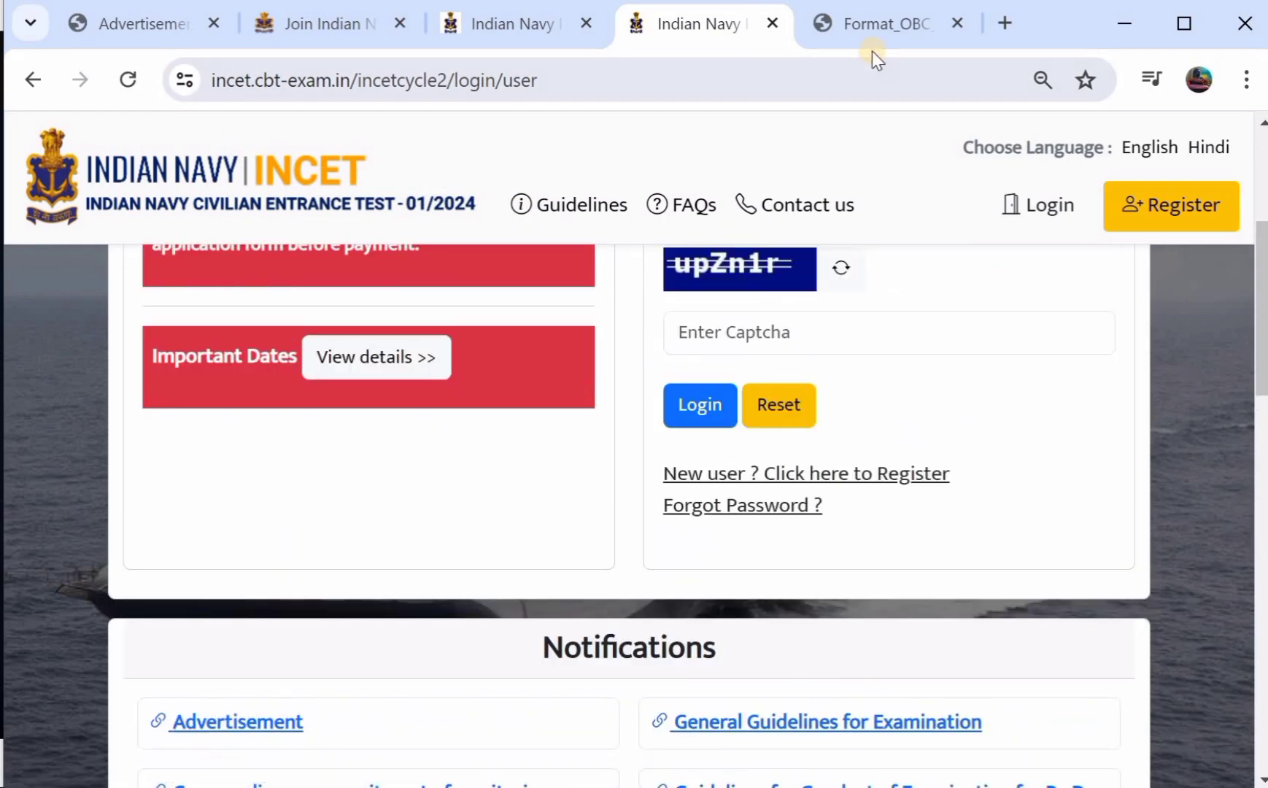
left_click(535, 25)
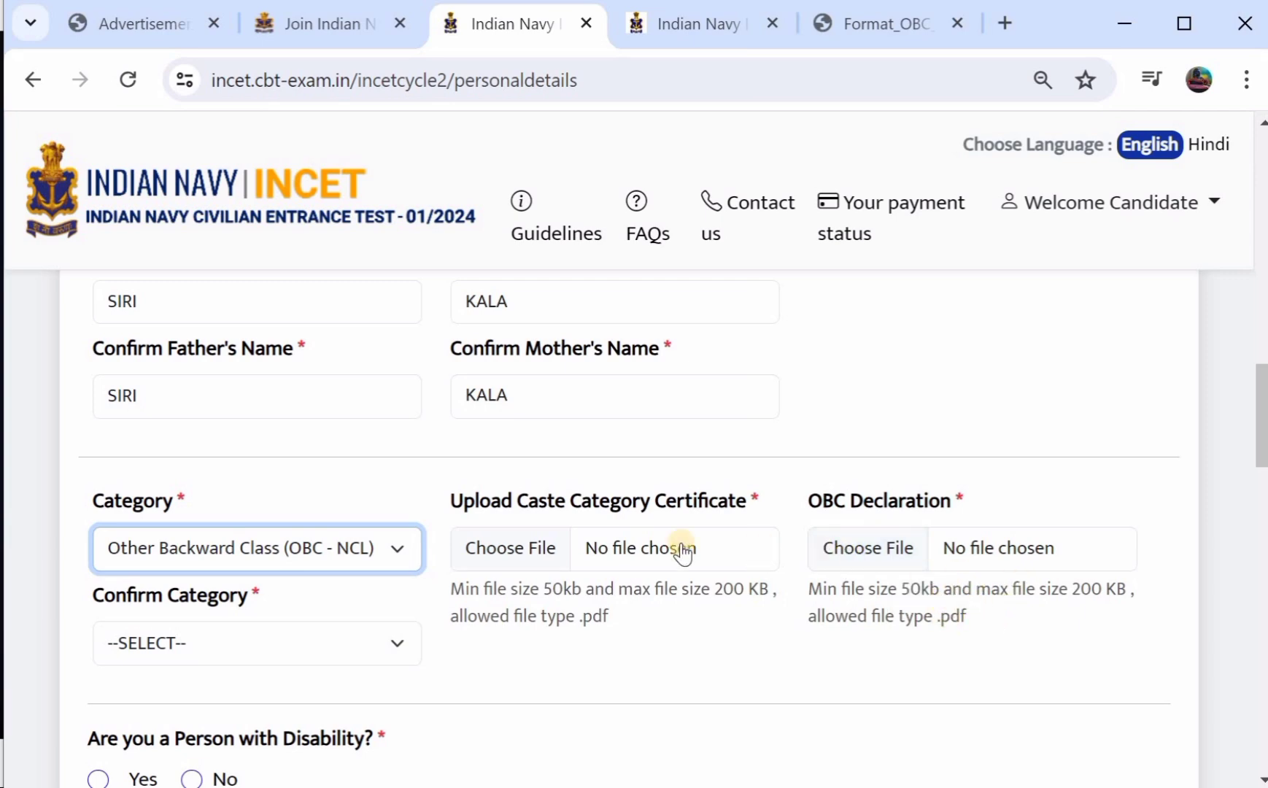
scroll(659, 553, "down", 2)
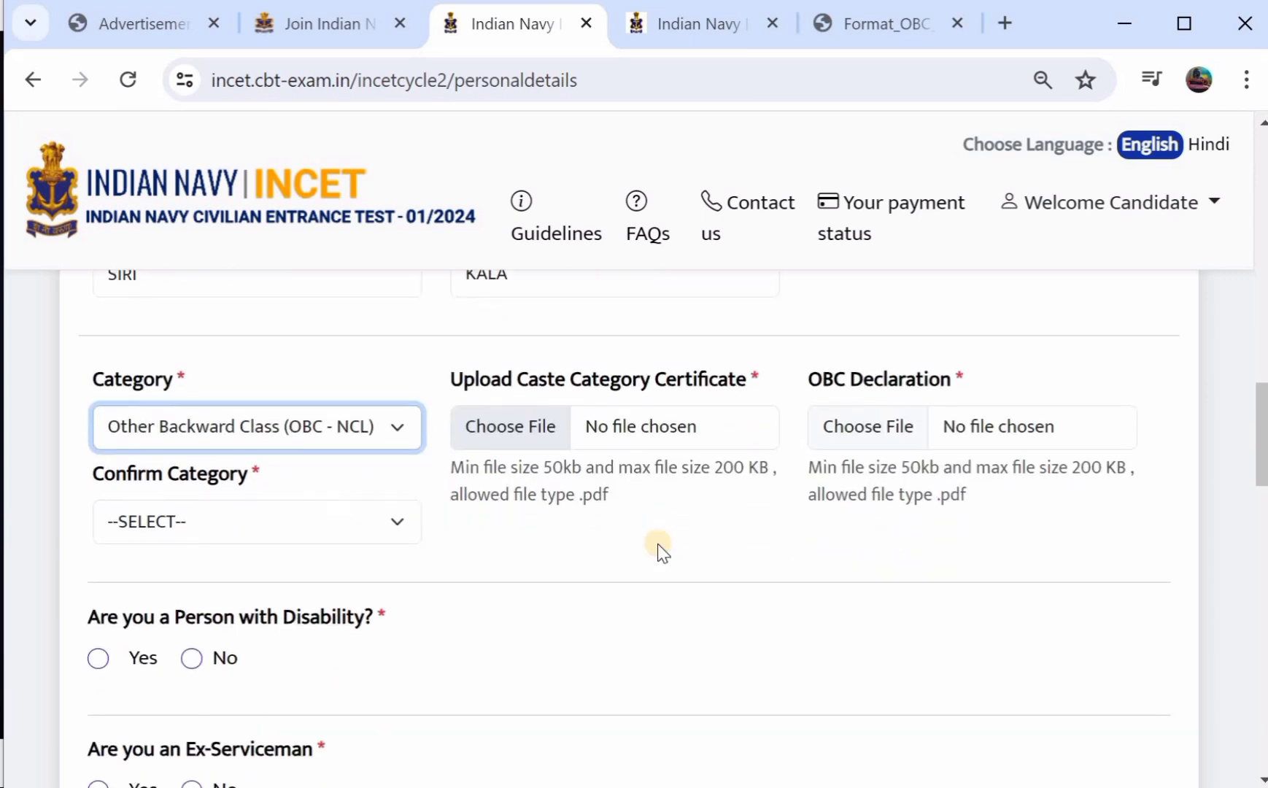
left_click(310, 524)
left_click(502, 567)
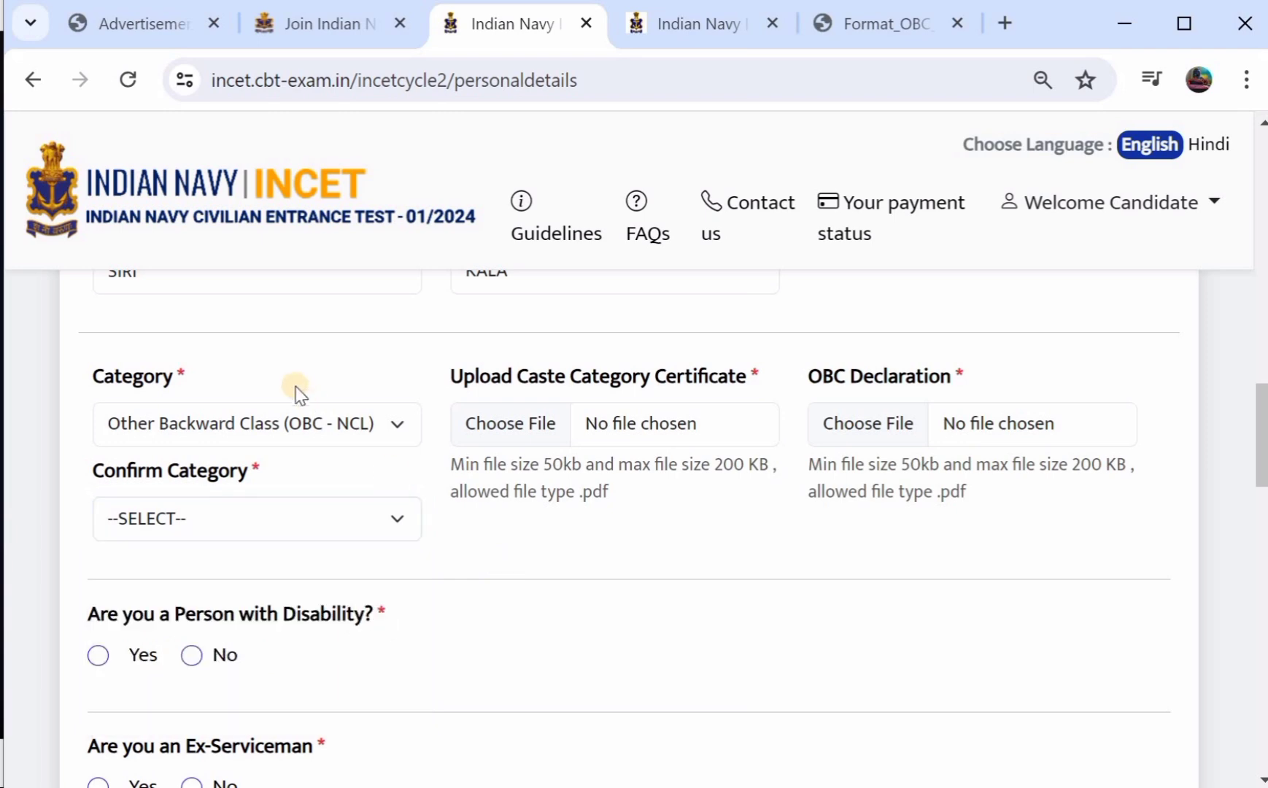
left_click(309, 422)
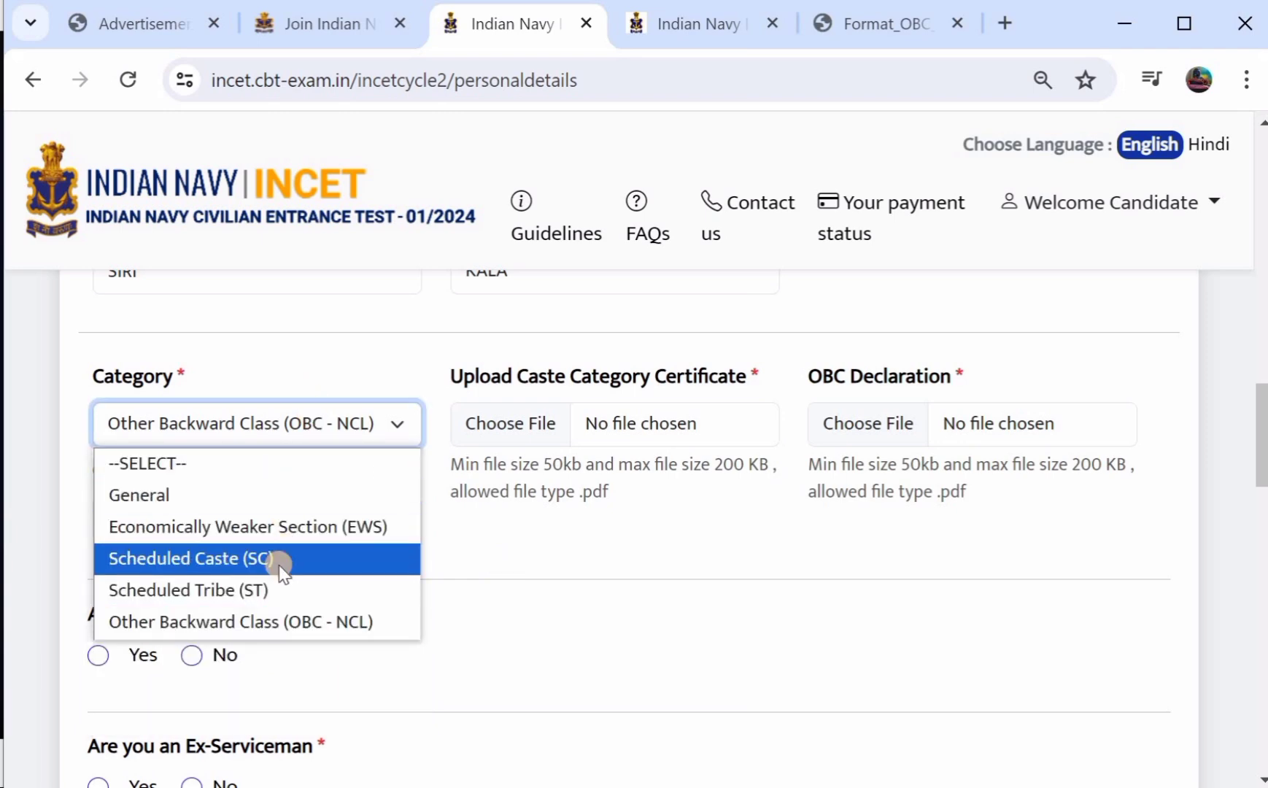
left_click(281, 584)
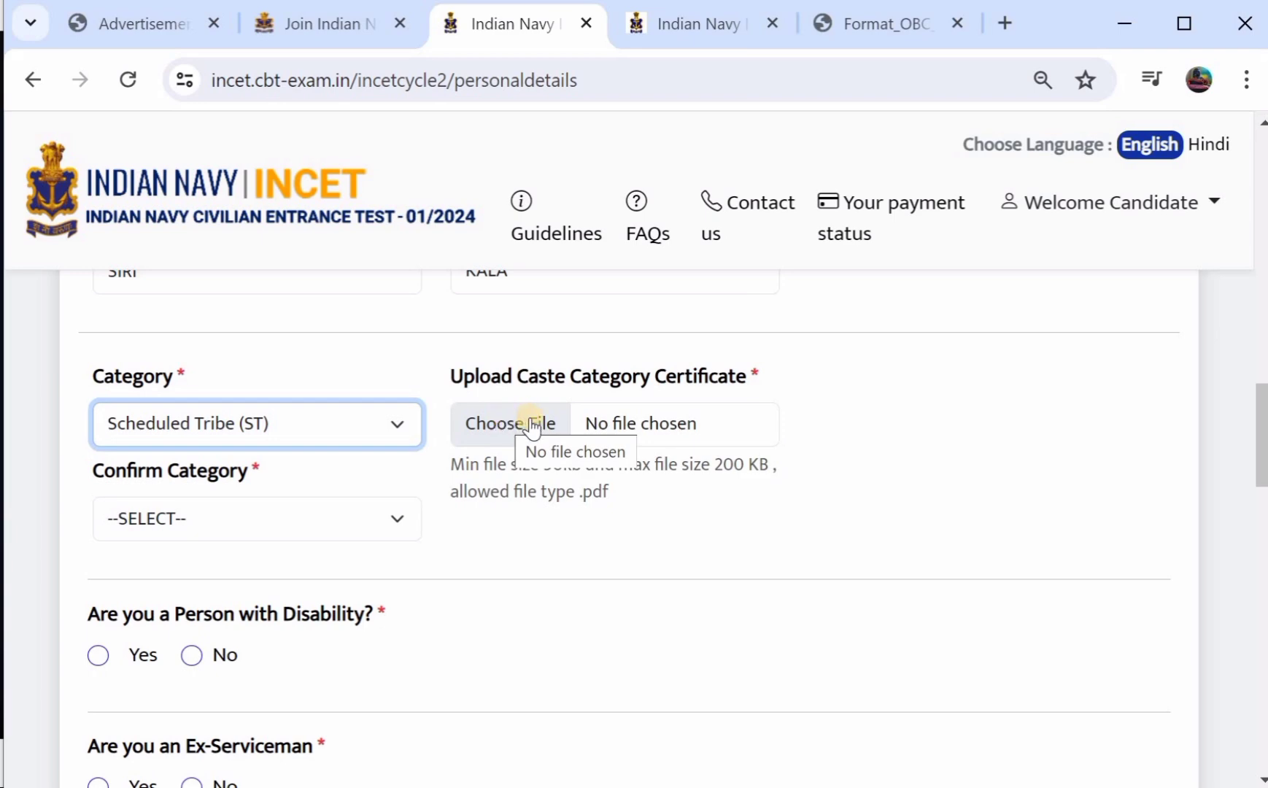
left_click(300, 526)
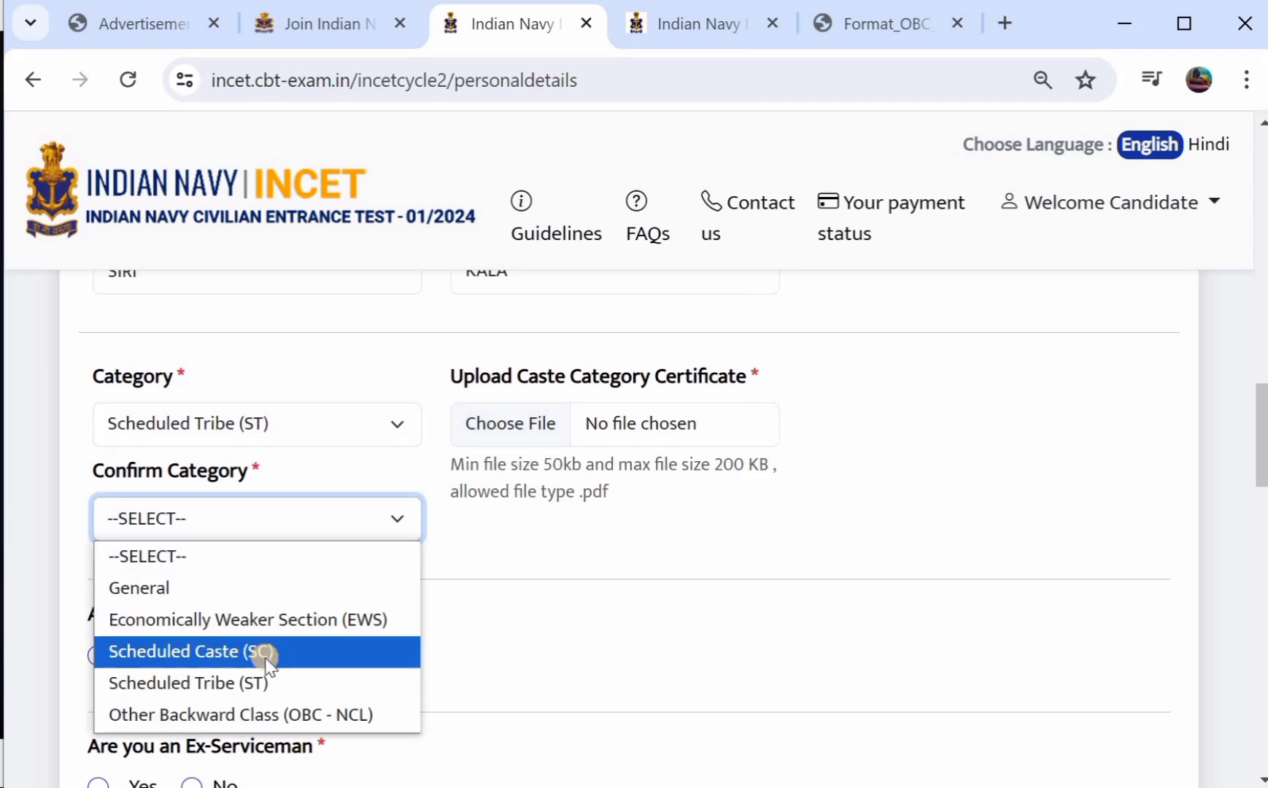
left_click(295, 673)
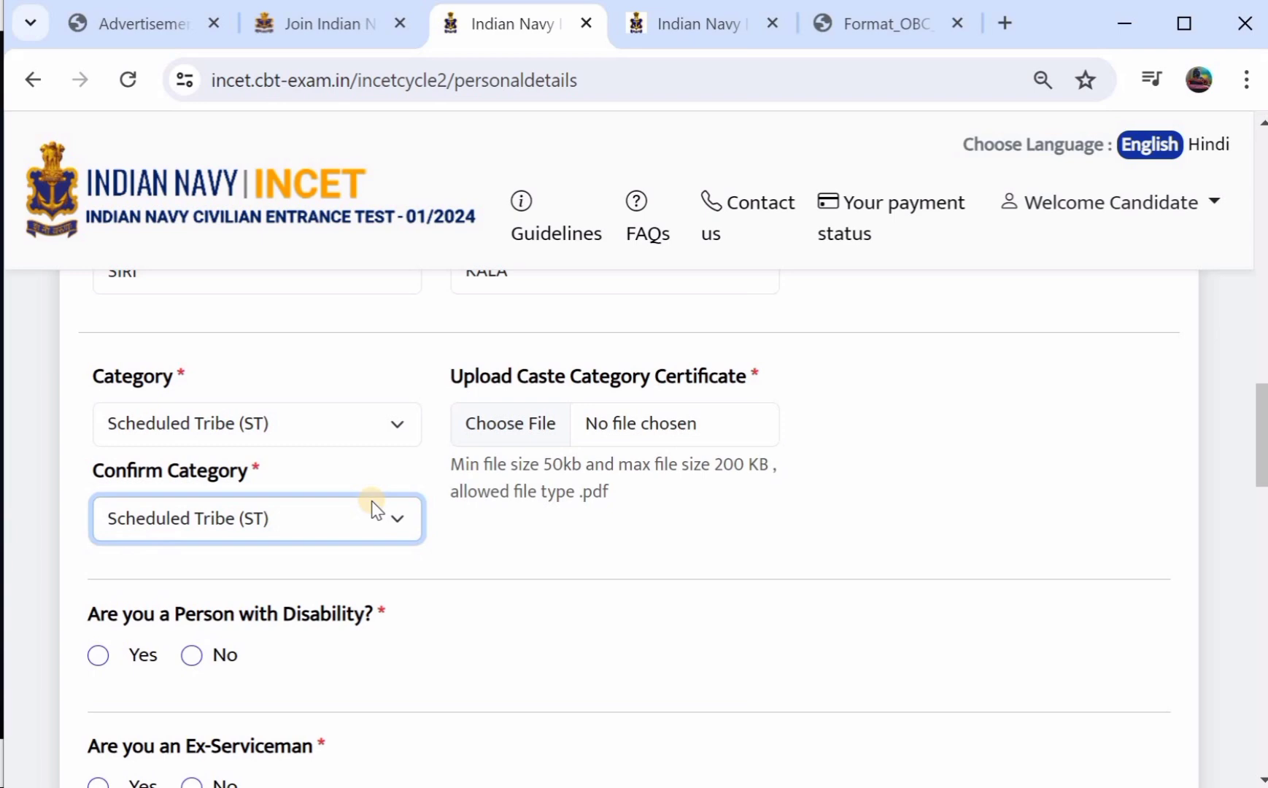
Answer No to the disability, ex-serviceman and disabled defence personnel questions
scroll(371, 501, "down", 2)
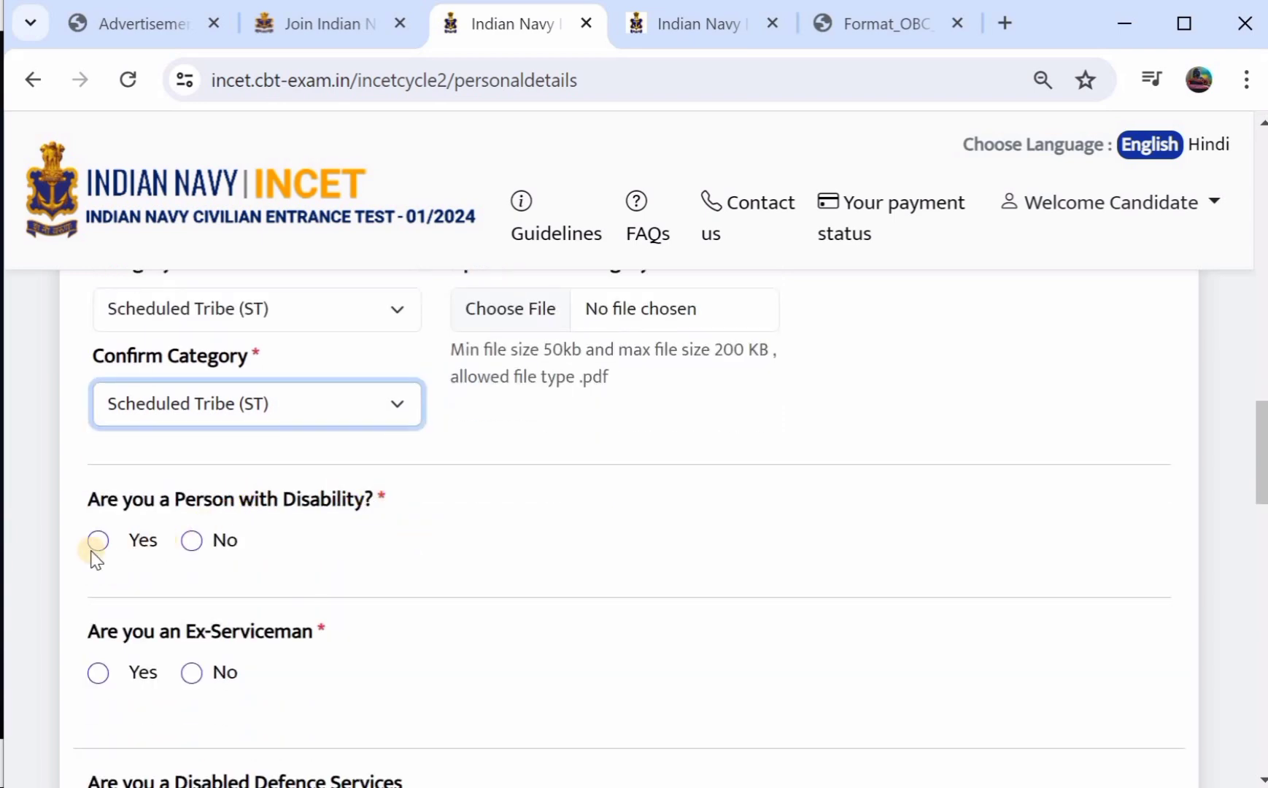
left_click(193, 552)
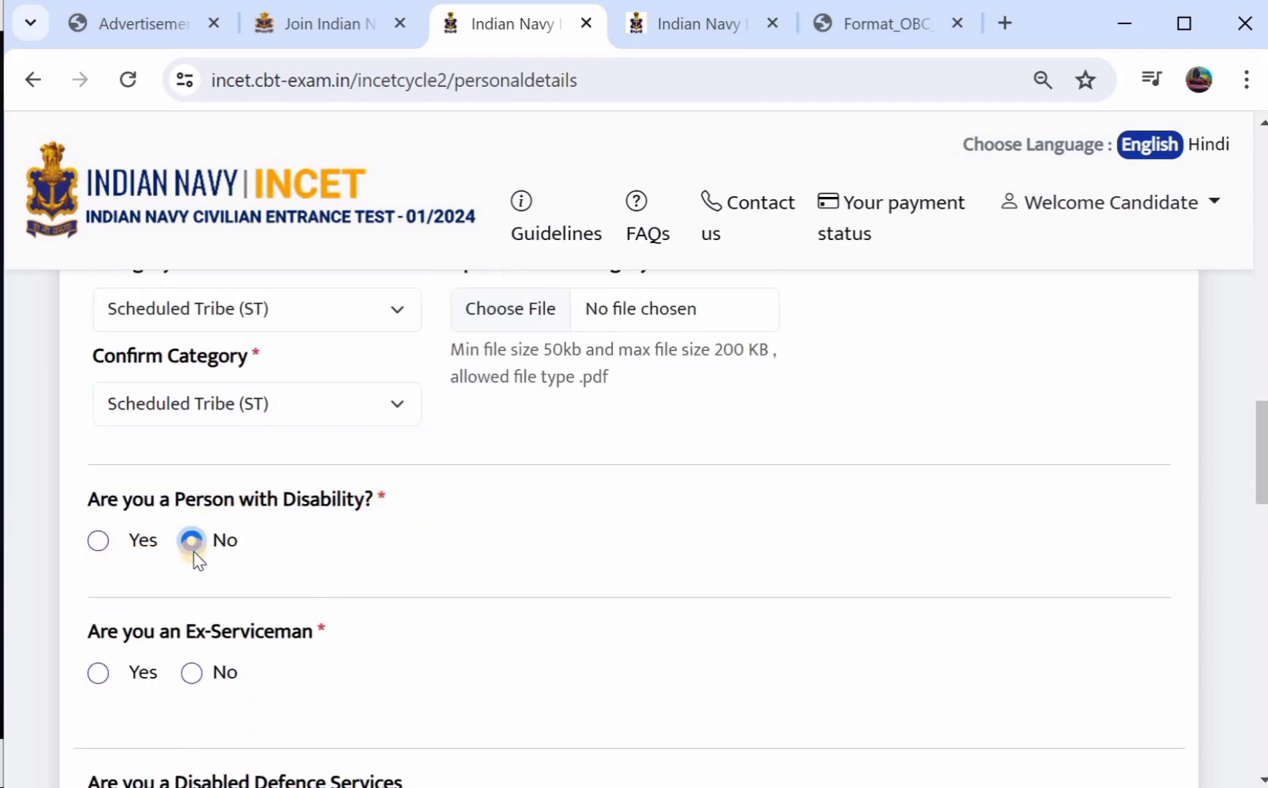
scroll(290, 540, "down", 2)
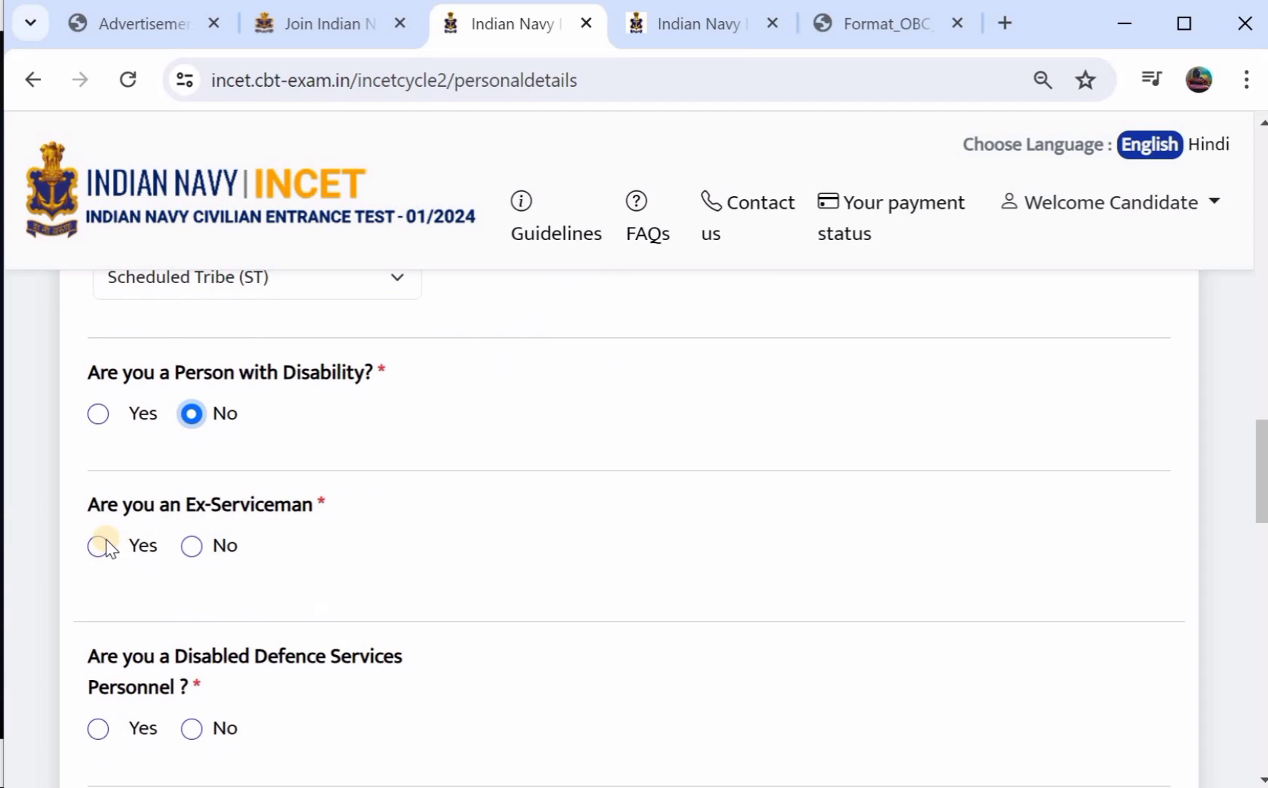
left_click(104, 543)
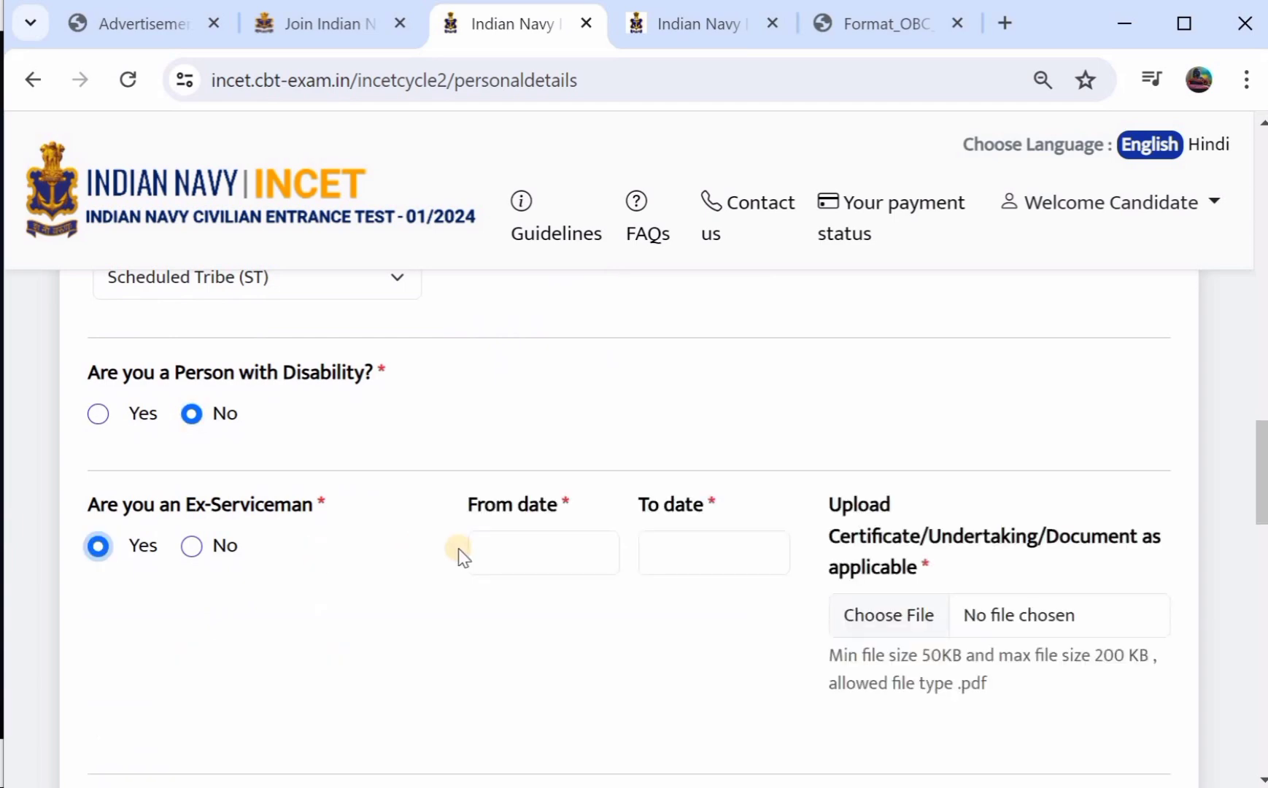
left_click(191, 551)
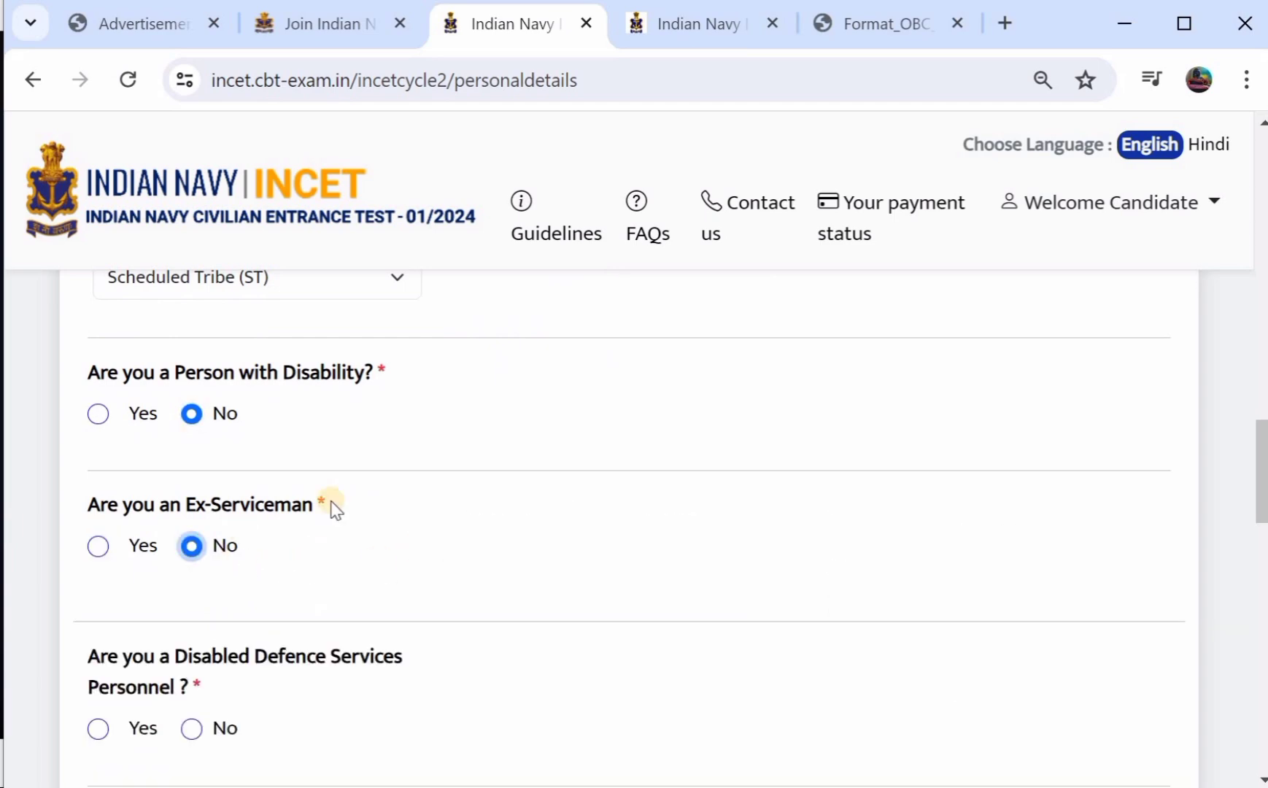
scroll(368, 498, "down", 3)
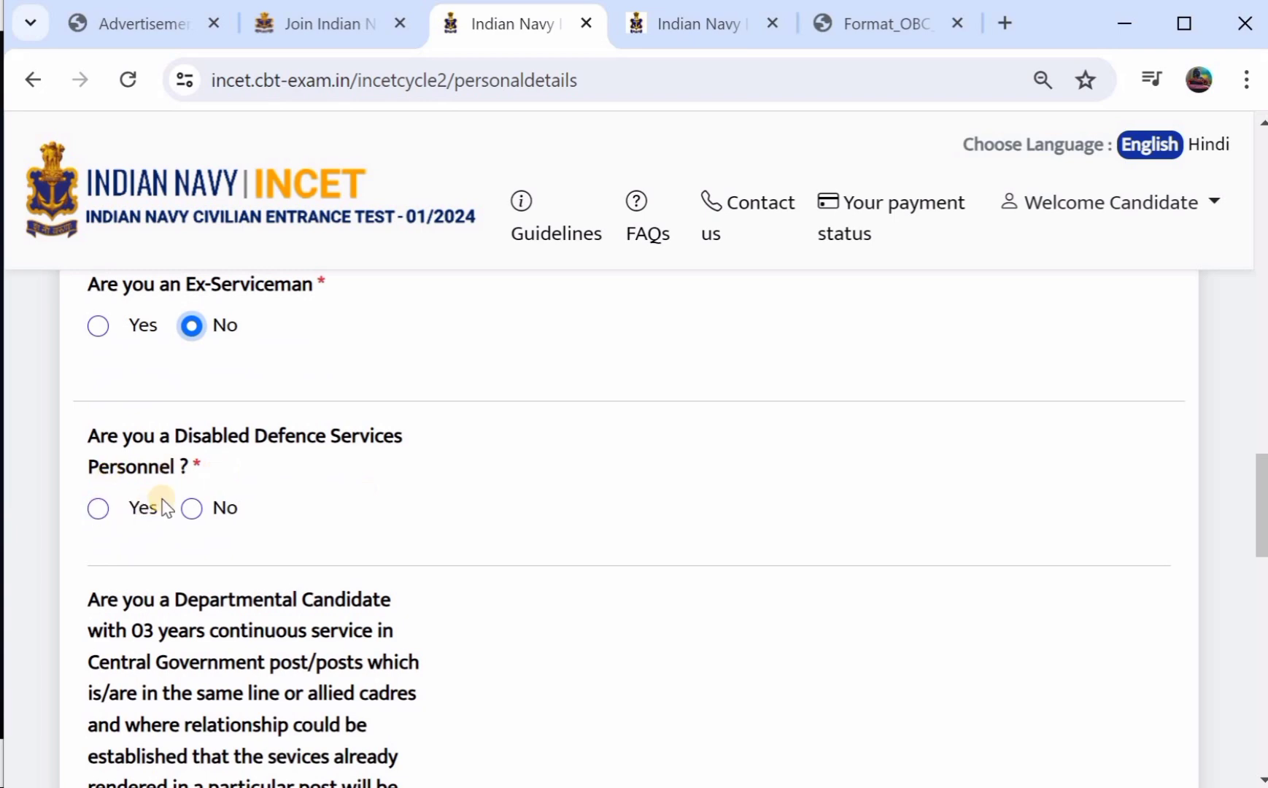
left_click(192, 509)
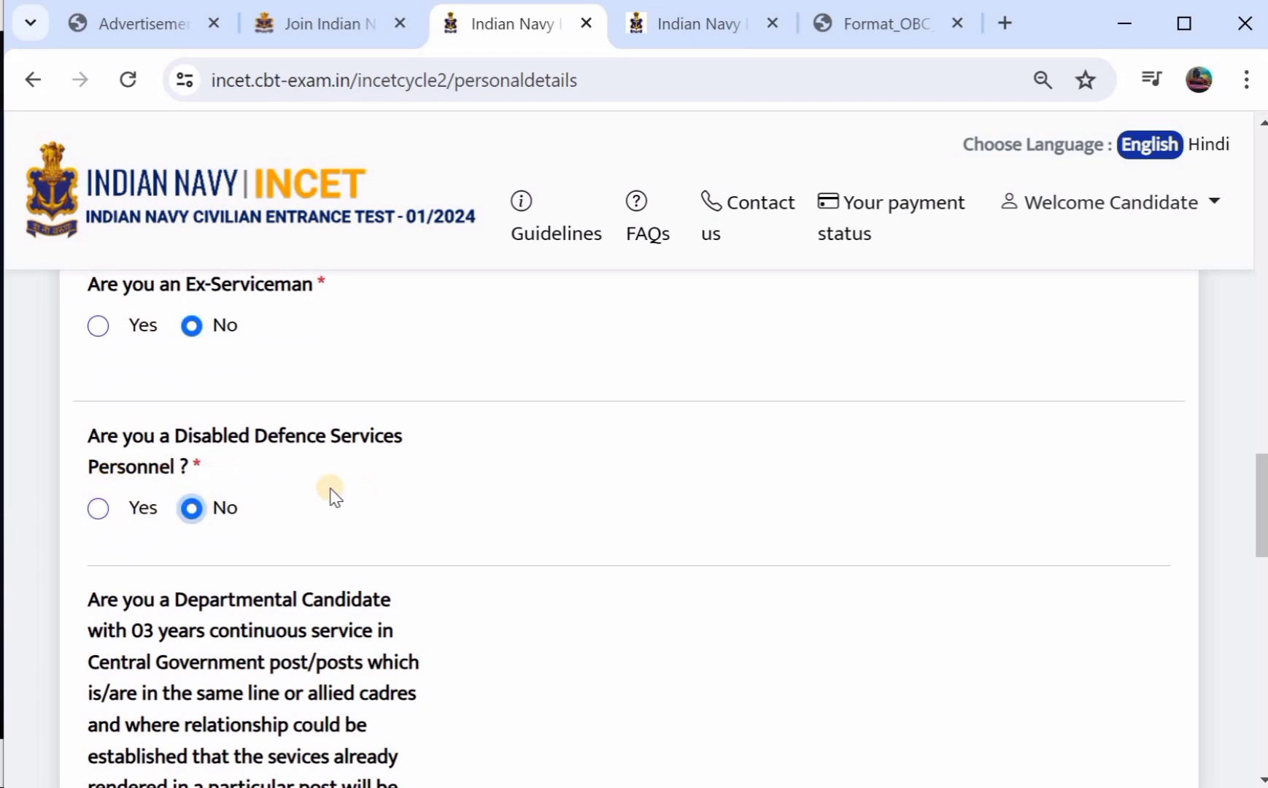
Answer No to the departmental candidate and meritorious sports person questions
scroll(330, 496, "down", 4)
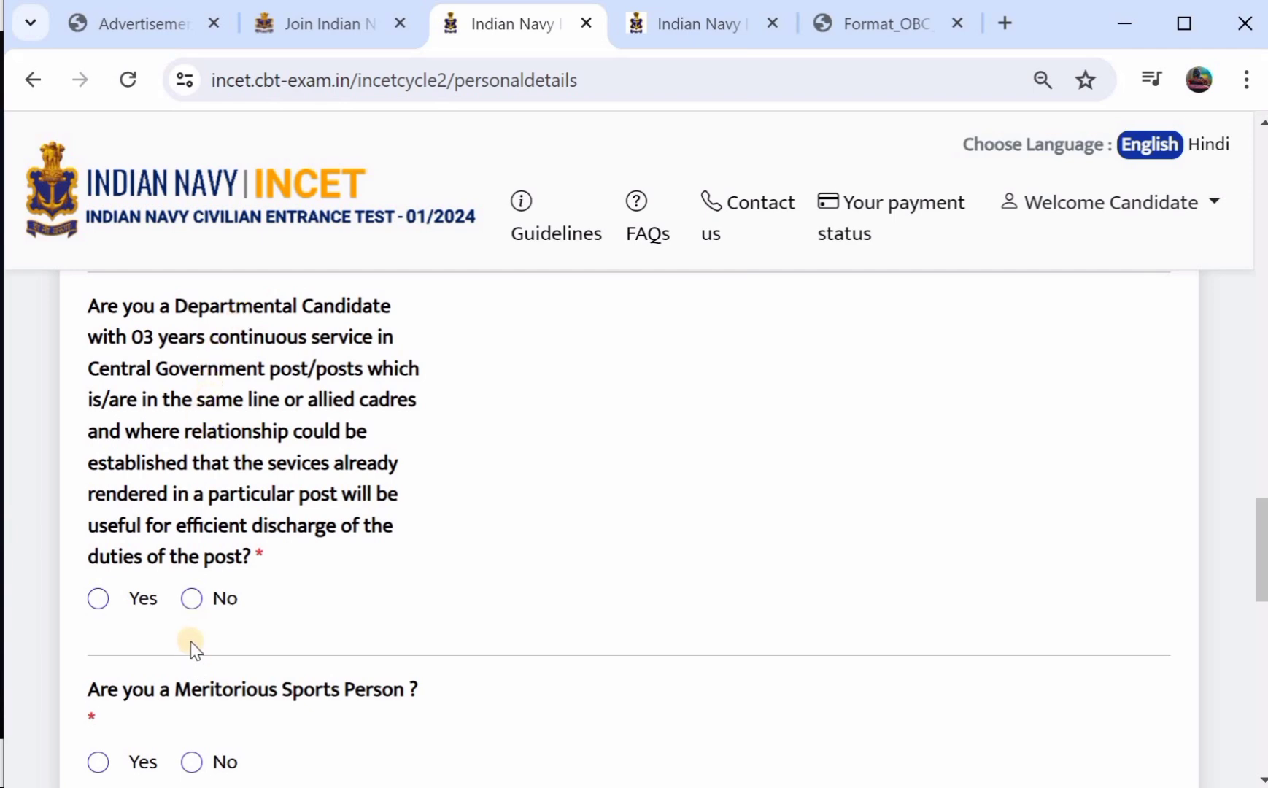
left_click(191, 599)
scroll(210, 424, "down", 2)
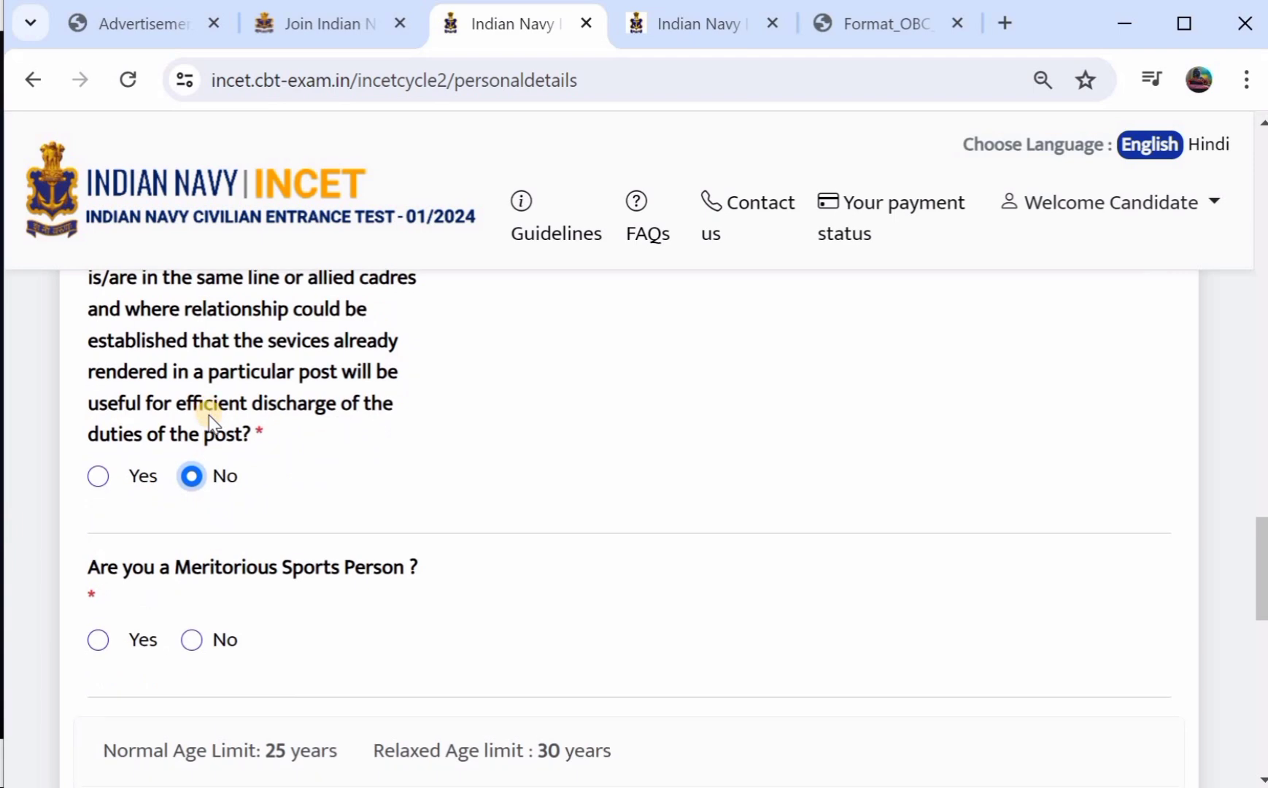
scroll(210, 421, "down", 1)
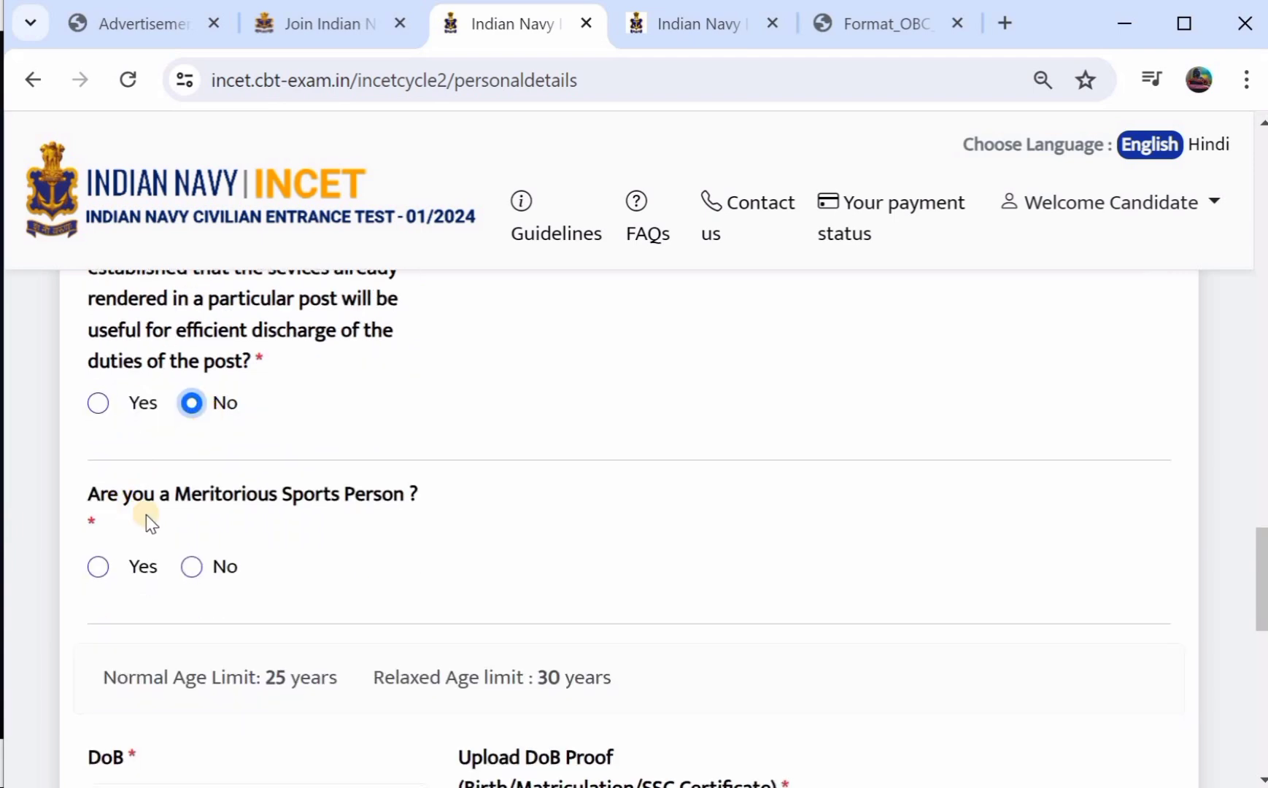
left_click(97, 567)
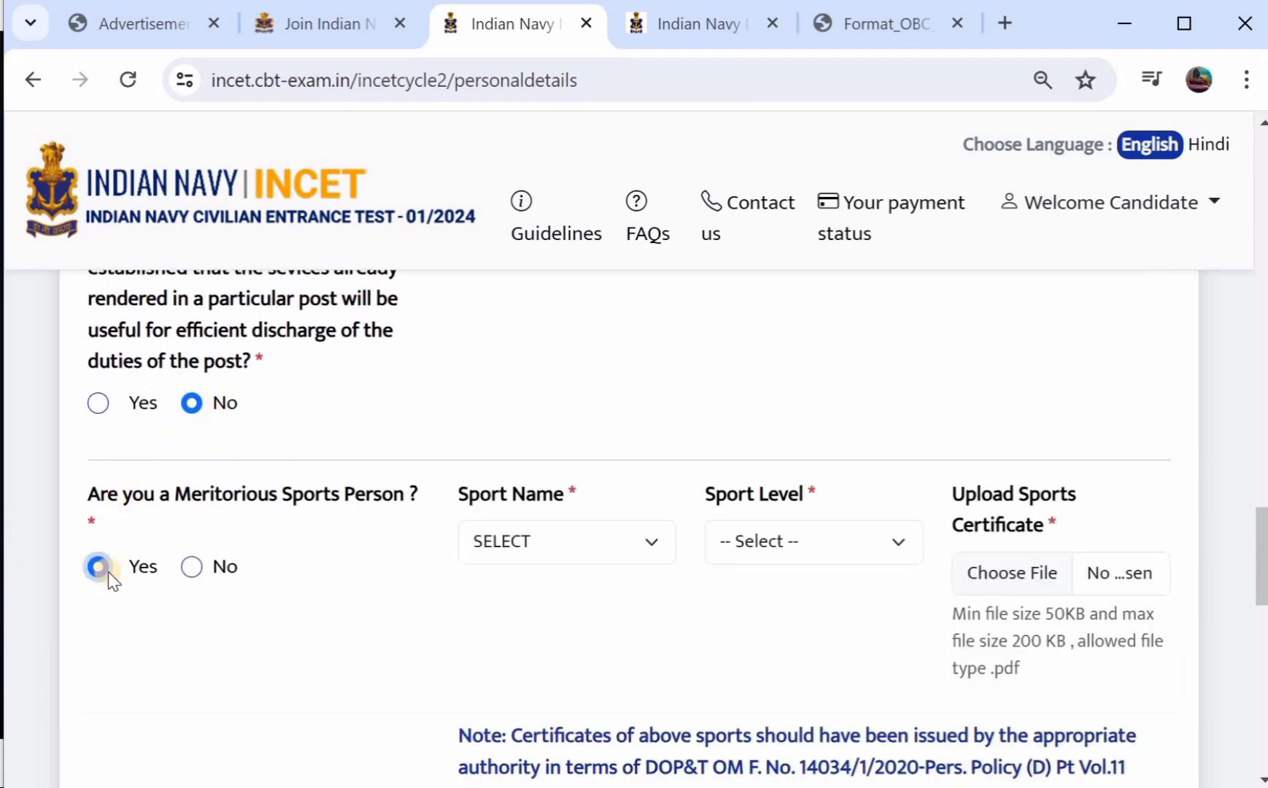
left_click(518, 542)
left_click(400, 567)
left_click(193, 567)
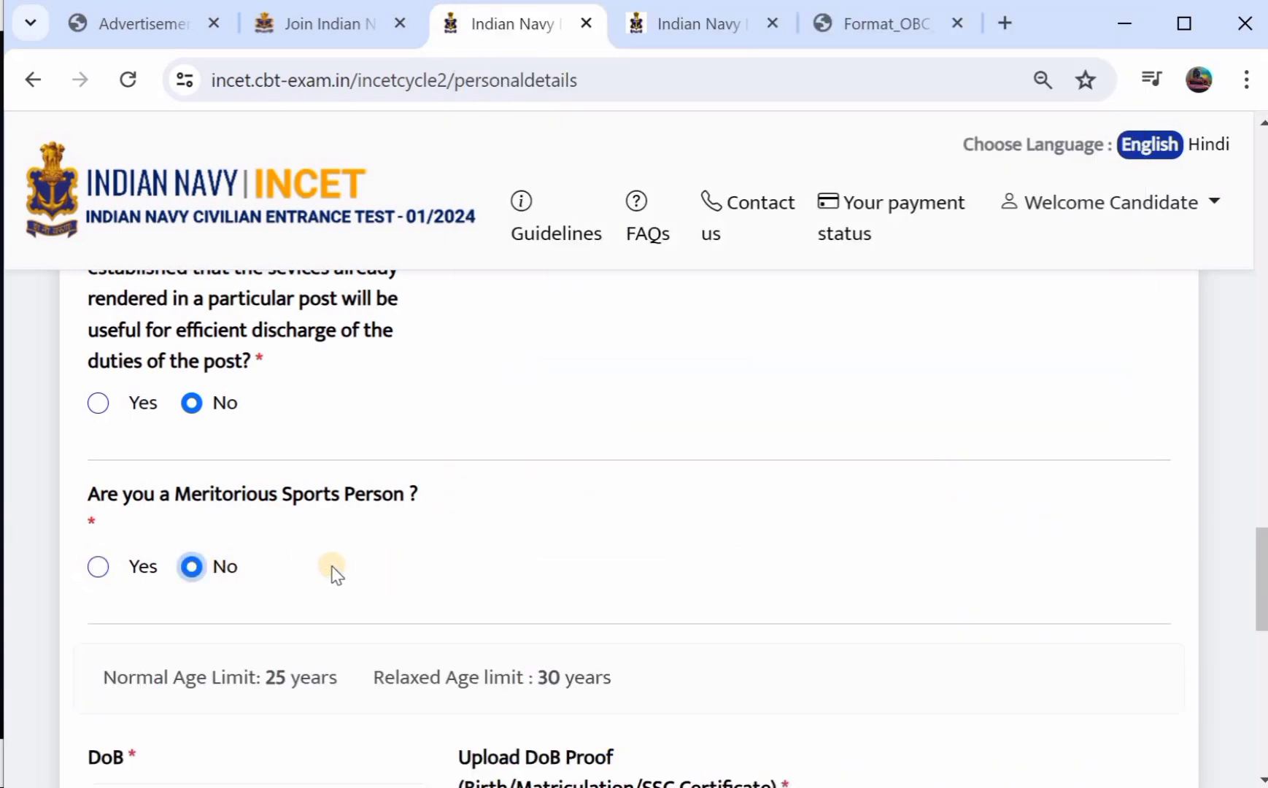
scroll(334, 569, "down", 3)
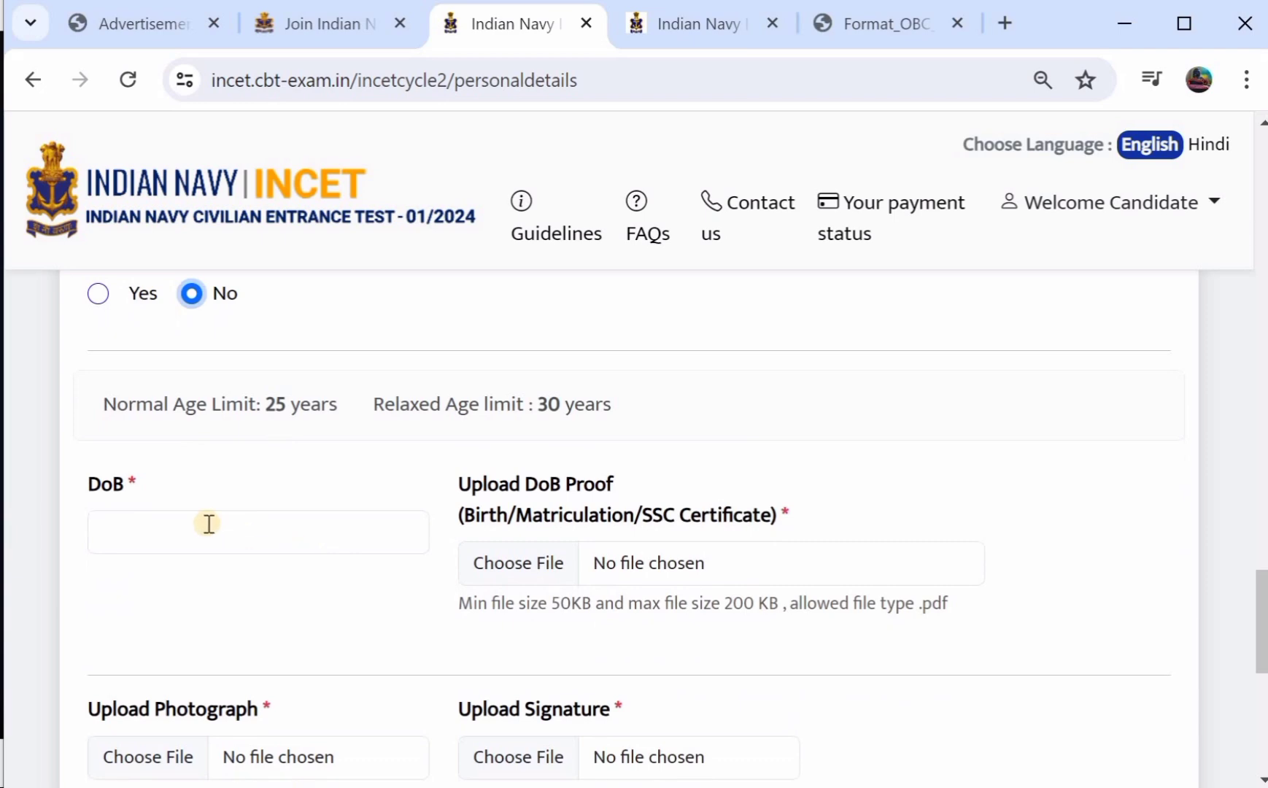
scroll(209, 523, "down", 1)
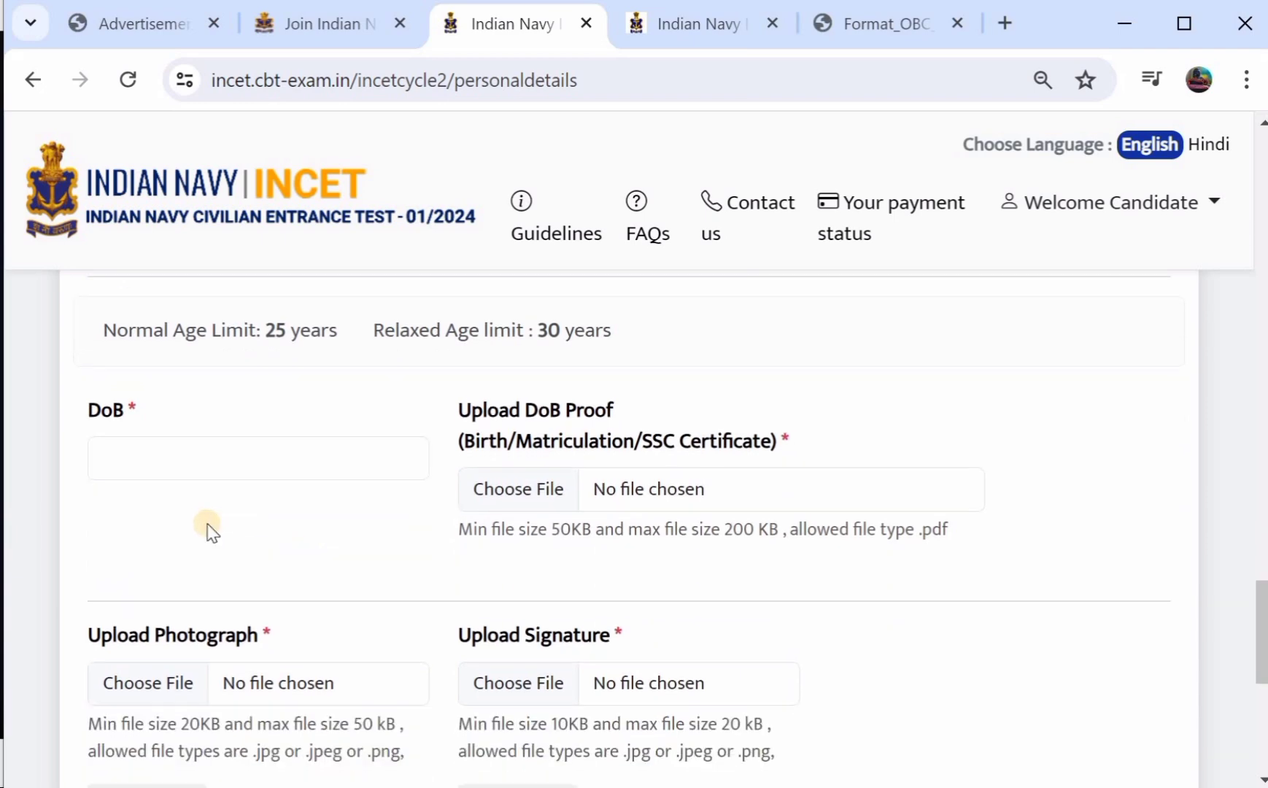
left_click(229, 465)
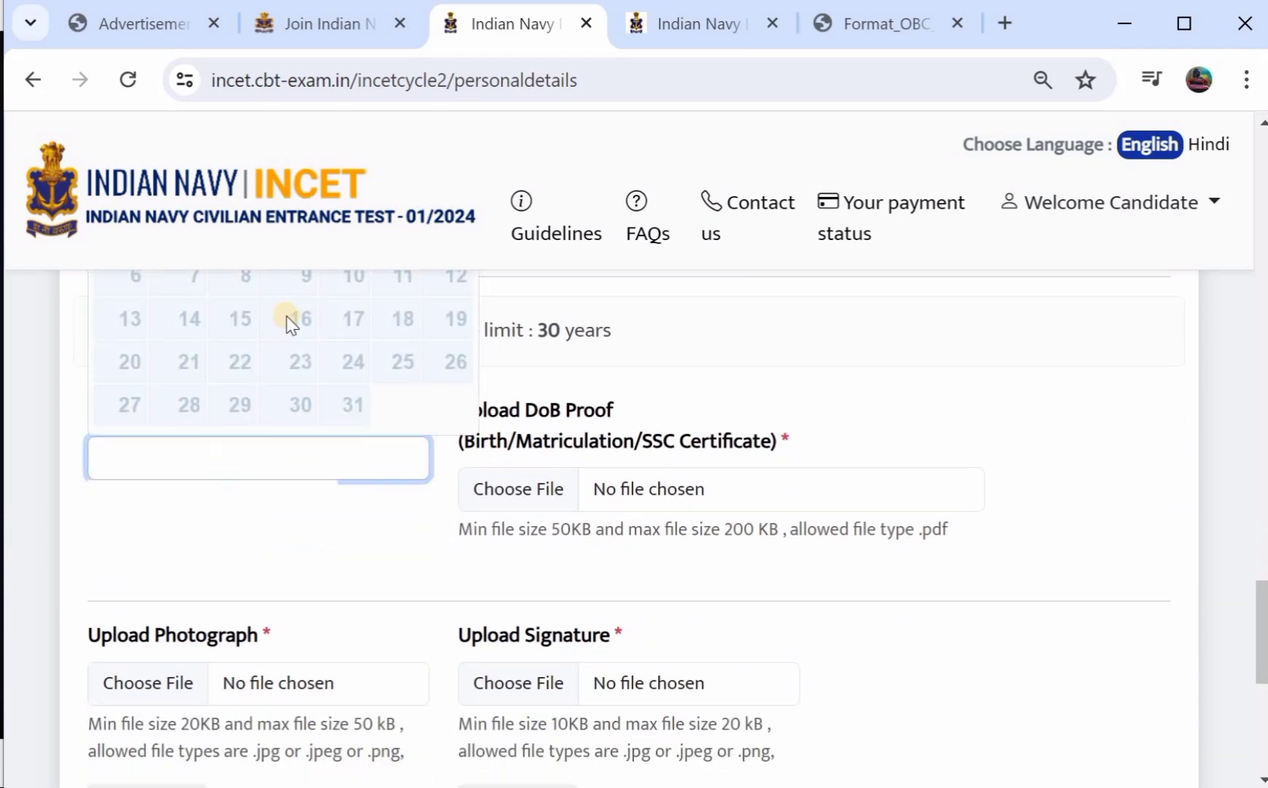
scroll(289, 319, "up", 2)
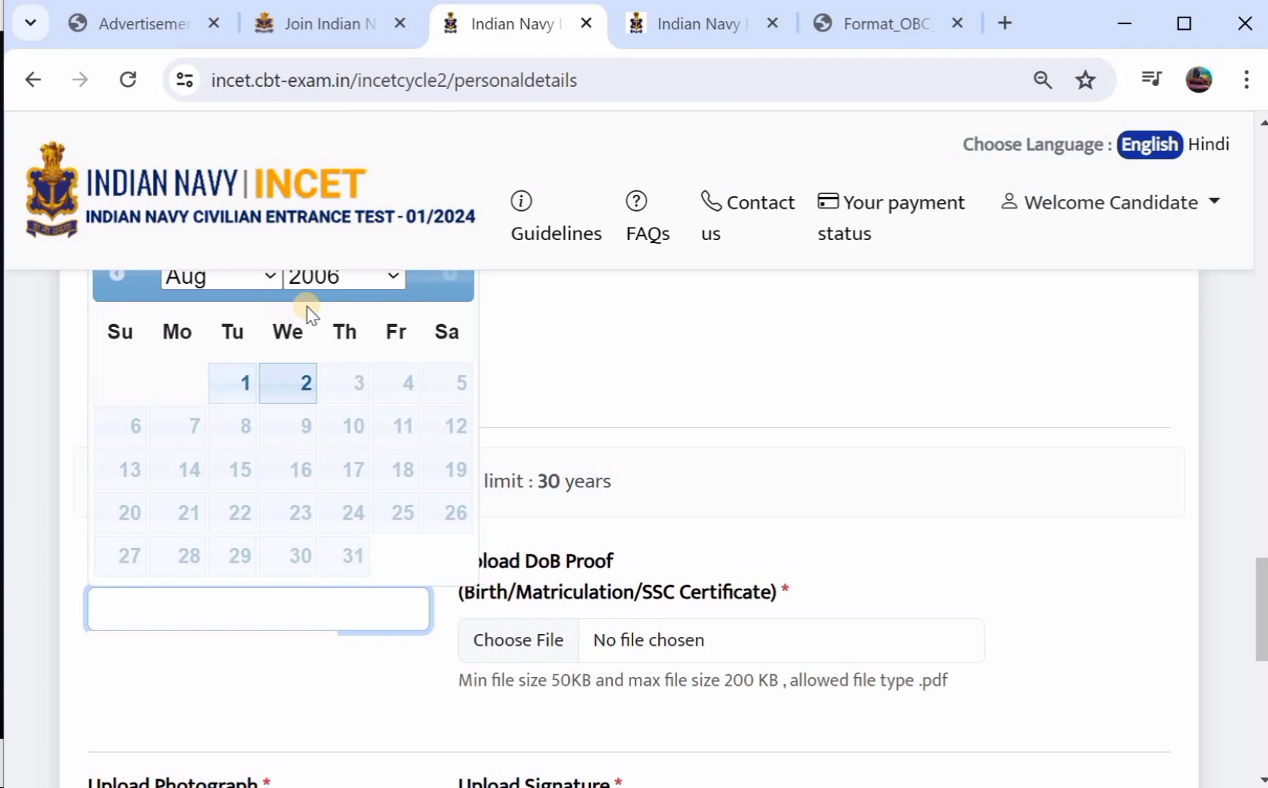
left_click(332, 290)
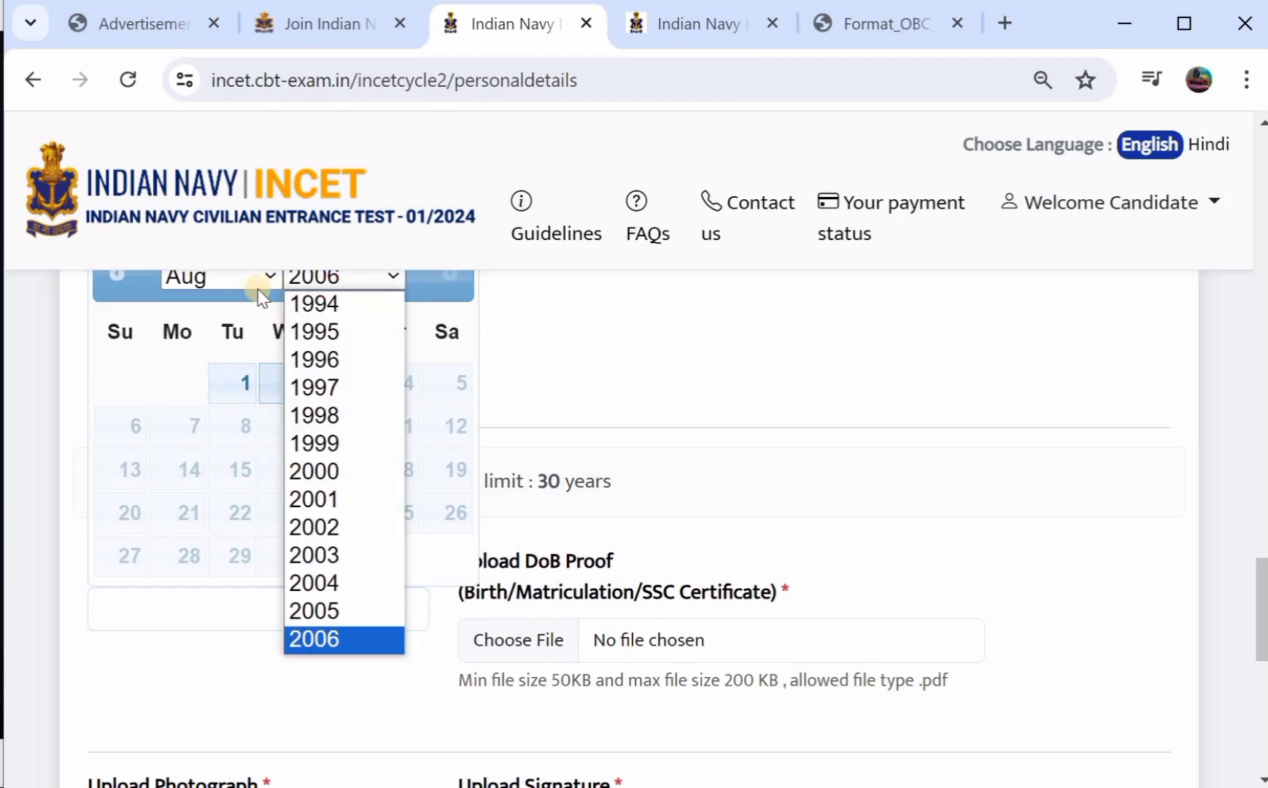
left_click(199, 390)
left_click(244, 385)
scroll(435, 431, "down", 2)
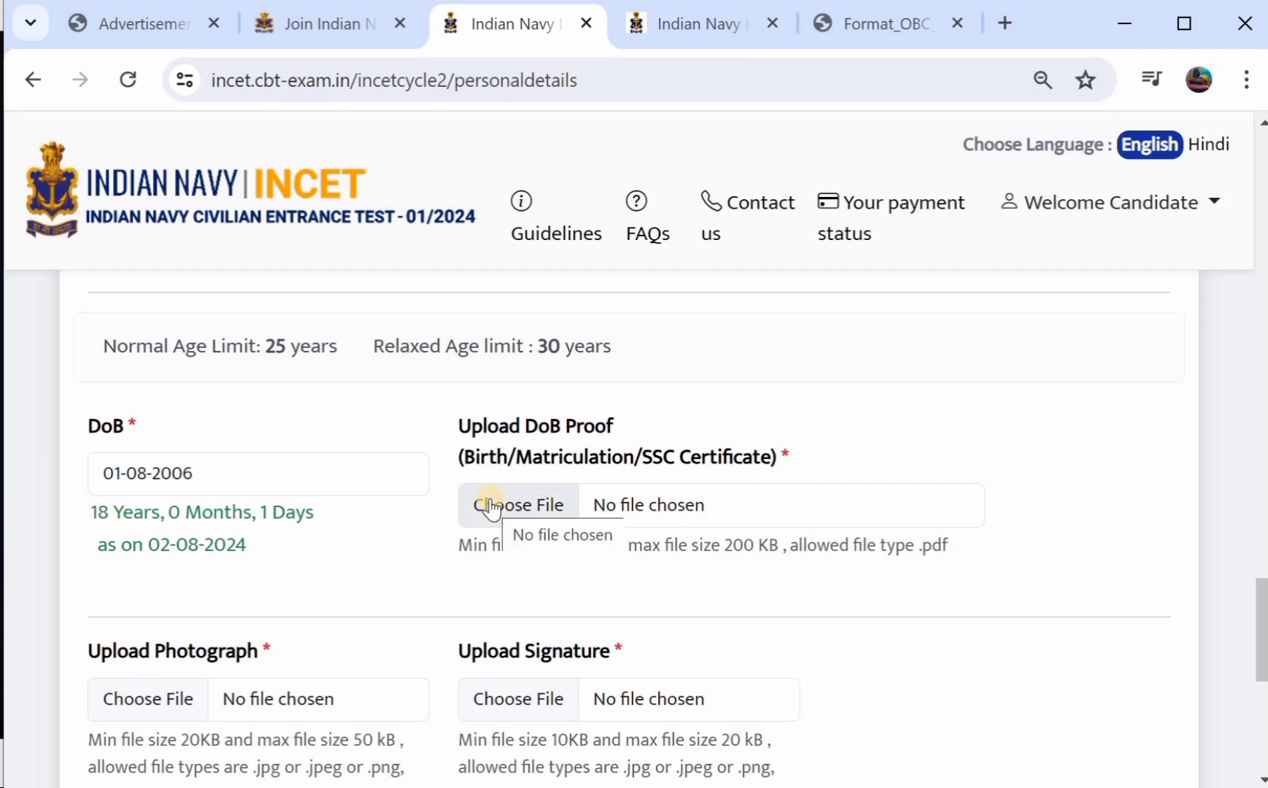
Save the personal details after scrolling past the photo and signature upload fields
scroll(492, 507, "down", 1)
scroll(489, 497, "down", 1)
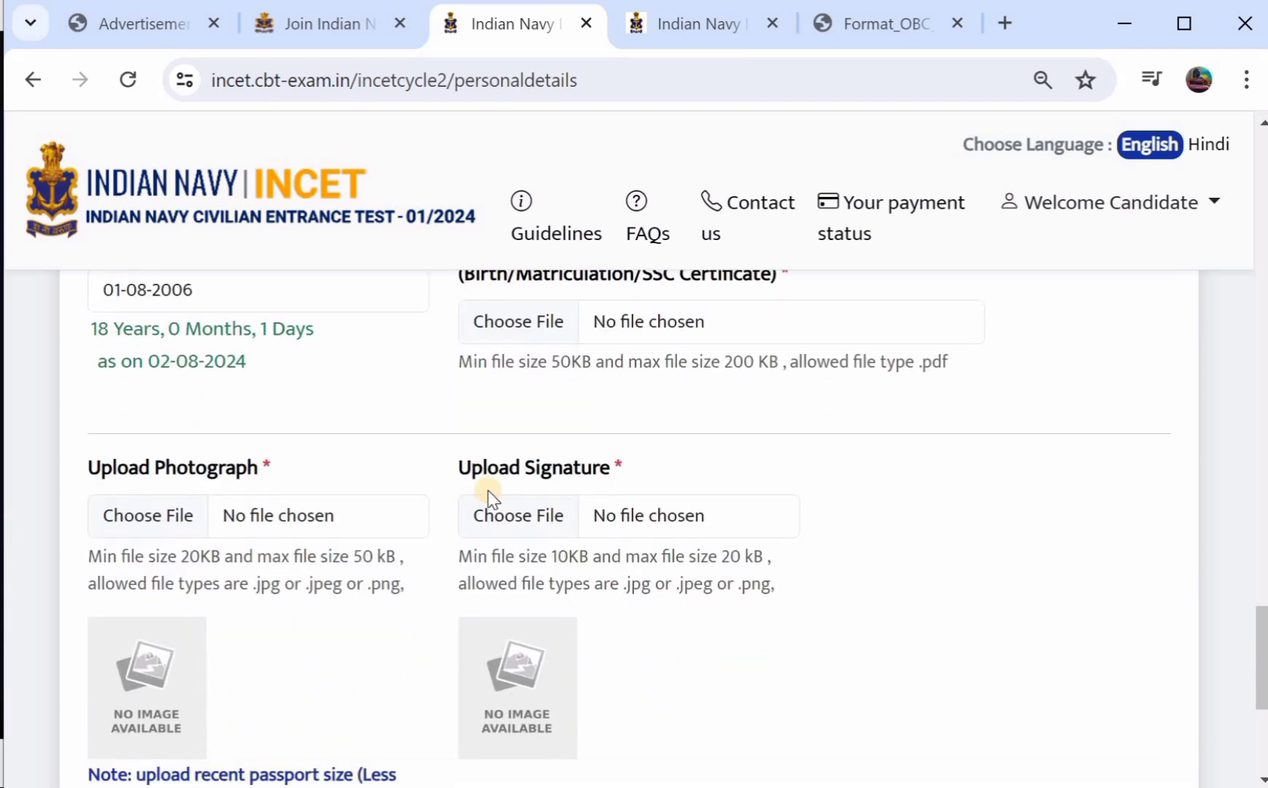
scroll(260, 456, "down", 1)
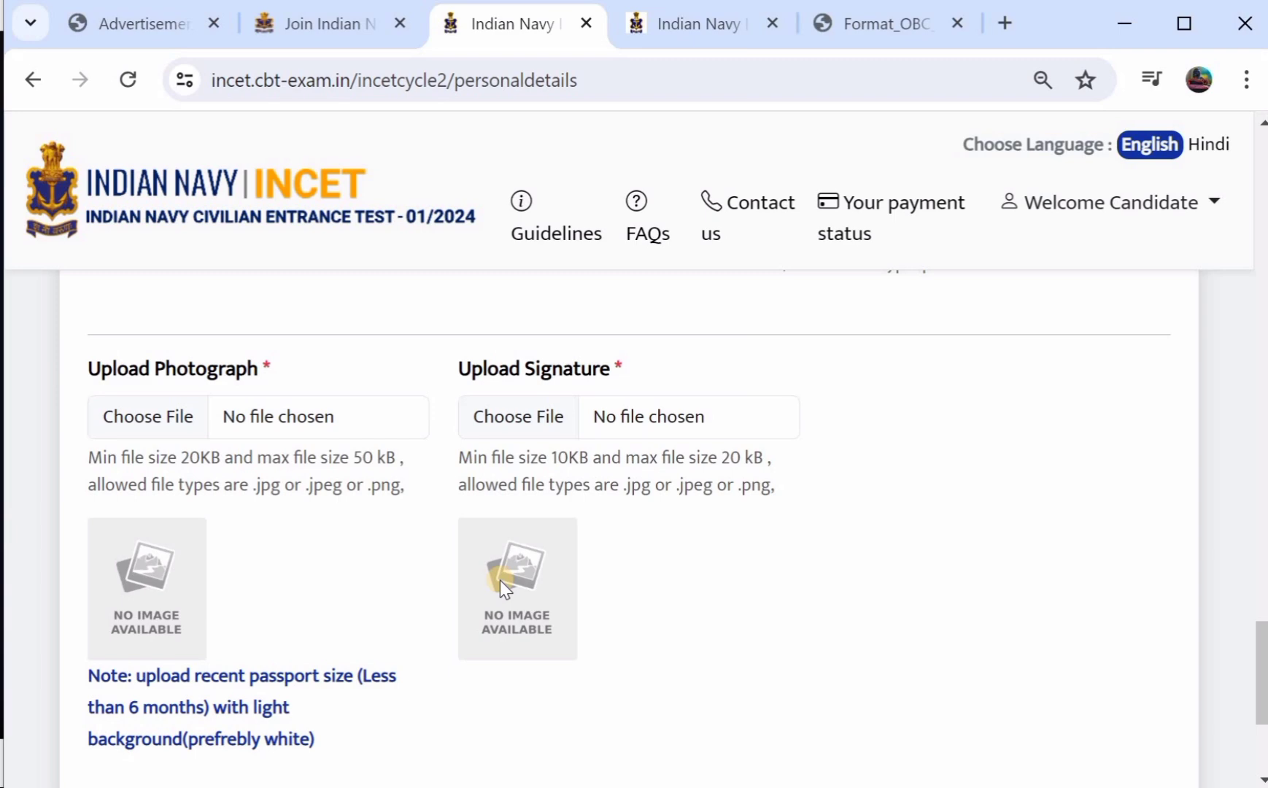
scroll(499, 581, "down", 2)
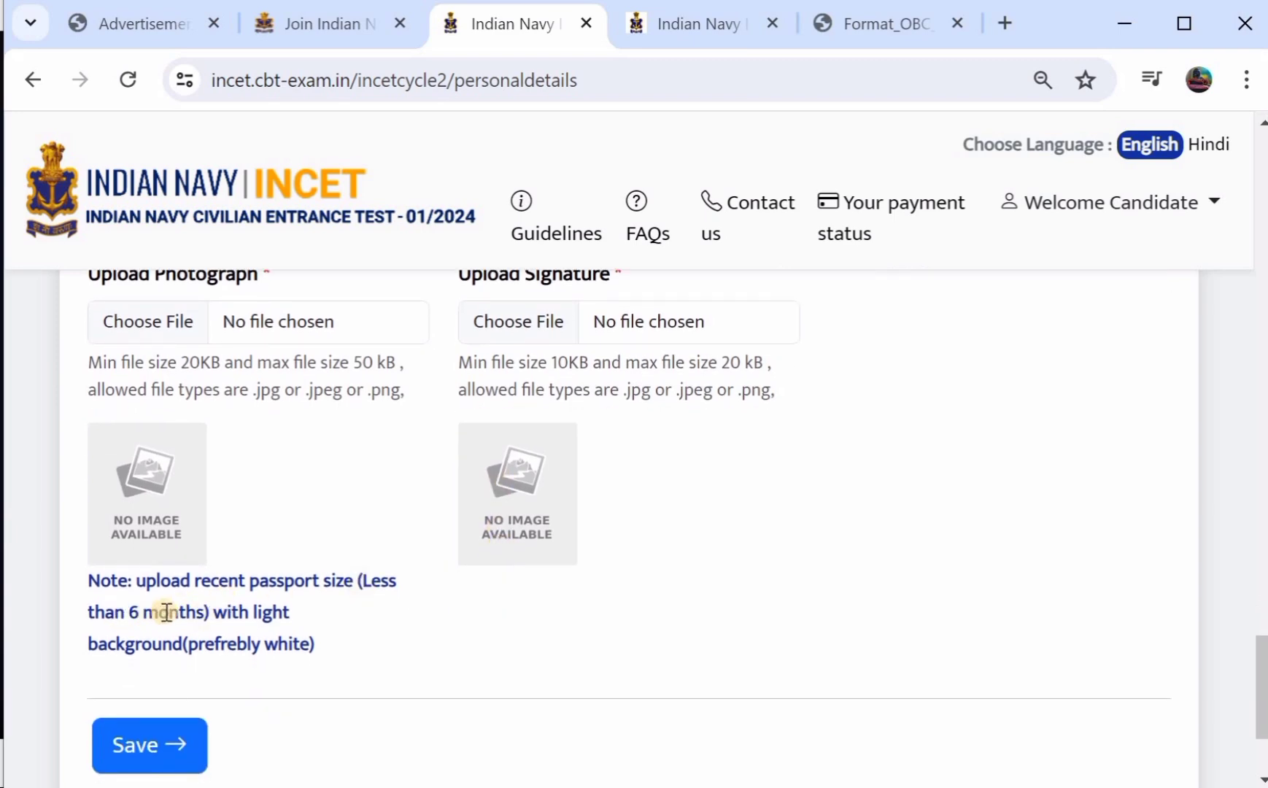
scroll(164, 612, "down", 1)
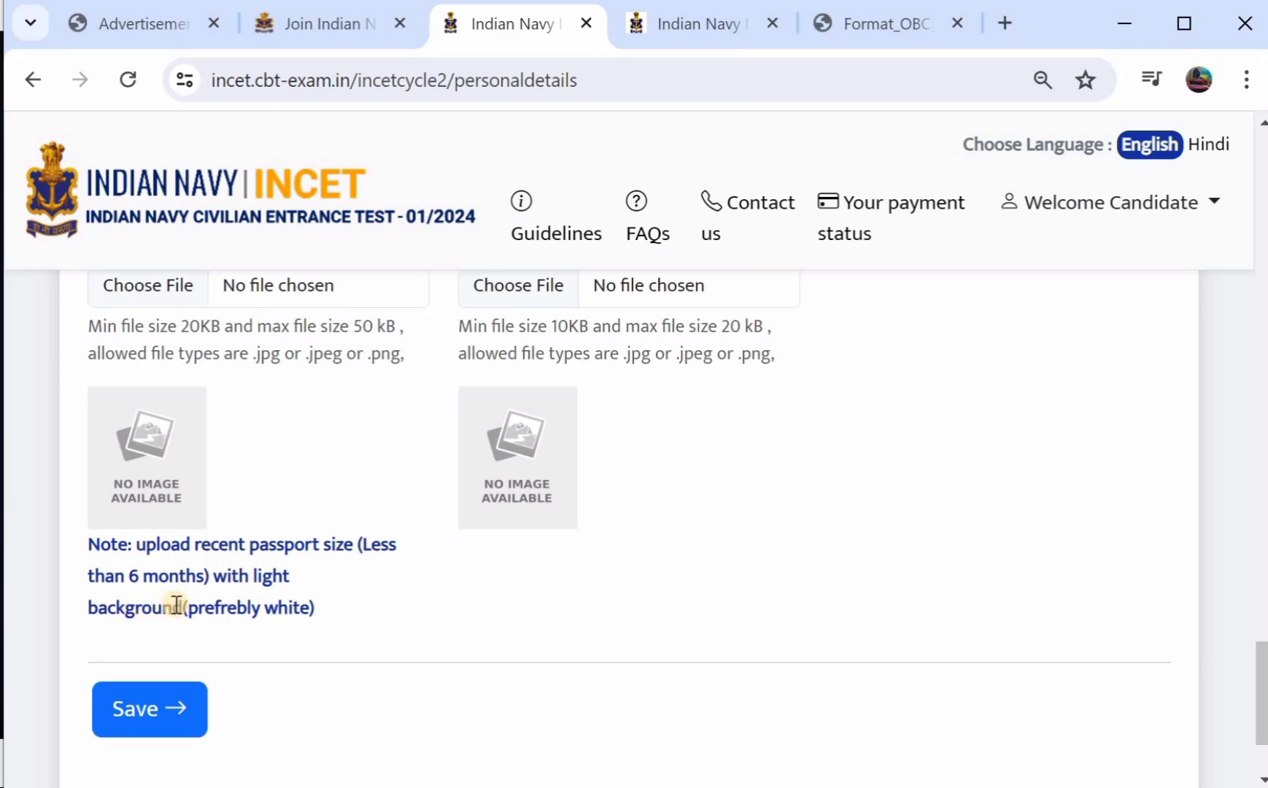
scroll(157, 473, "up", 2)
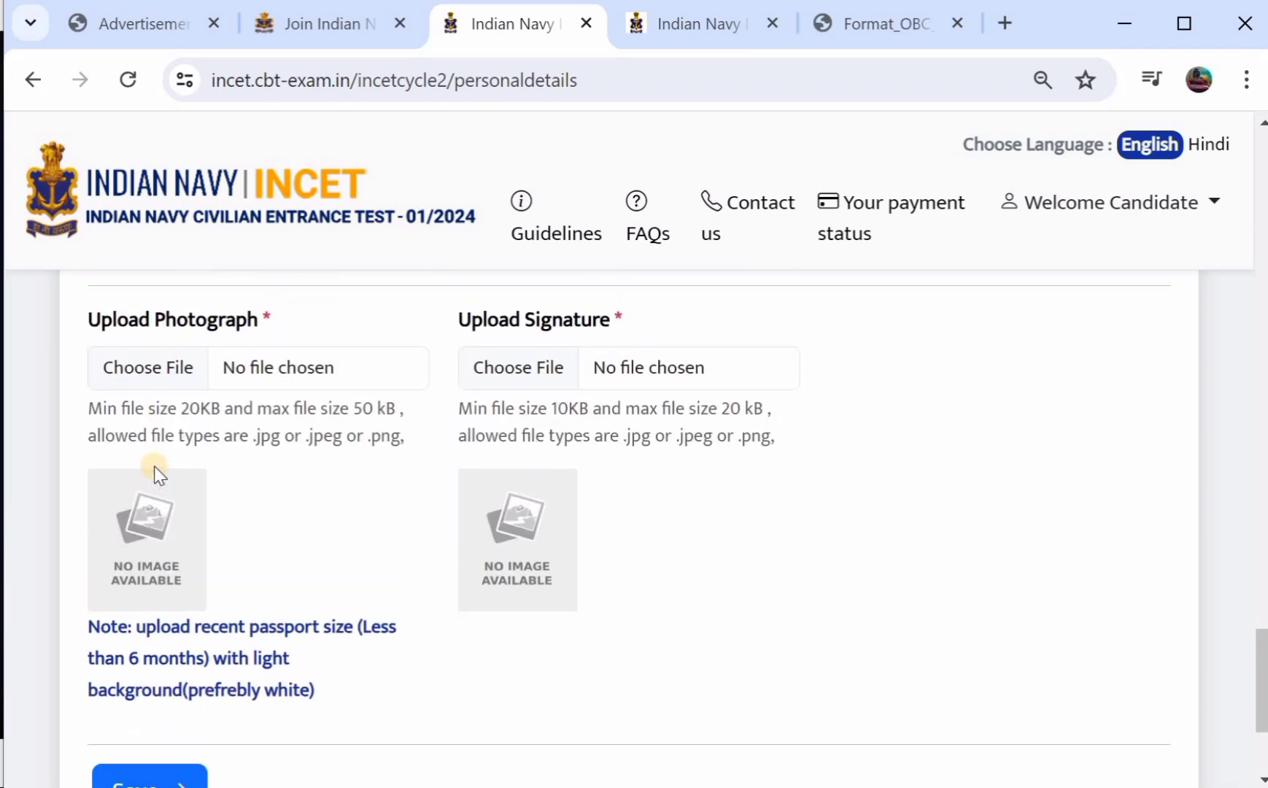
scroll(157, 474, "down", 3)
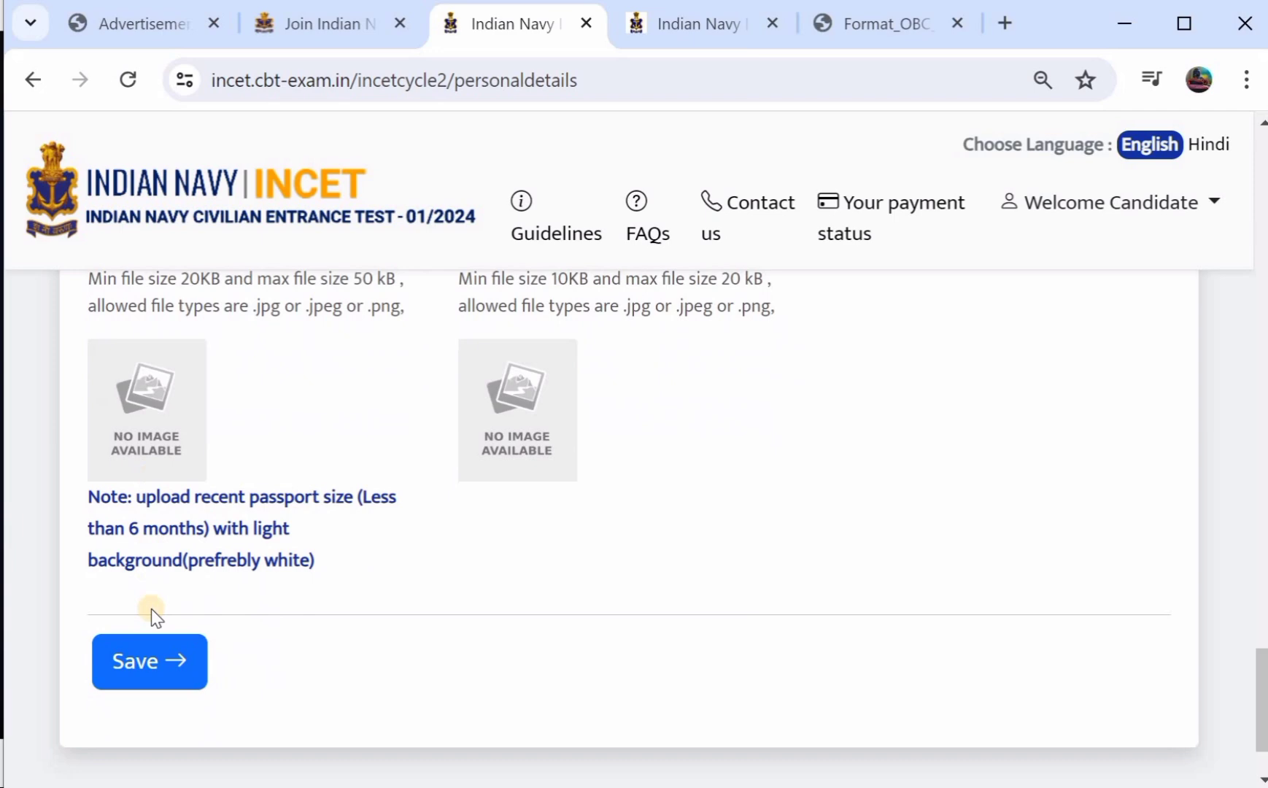
left_click(153, 664)
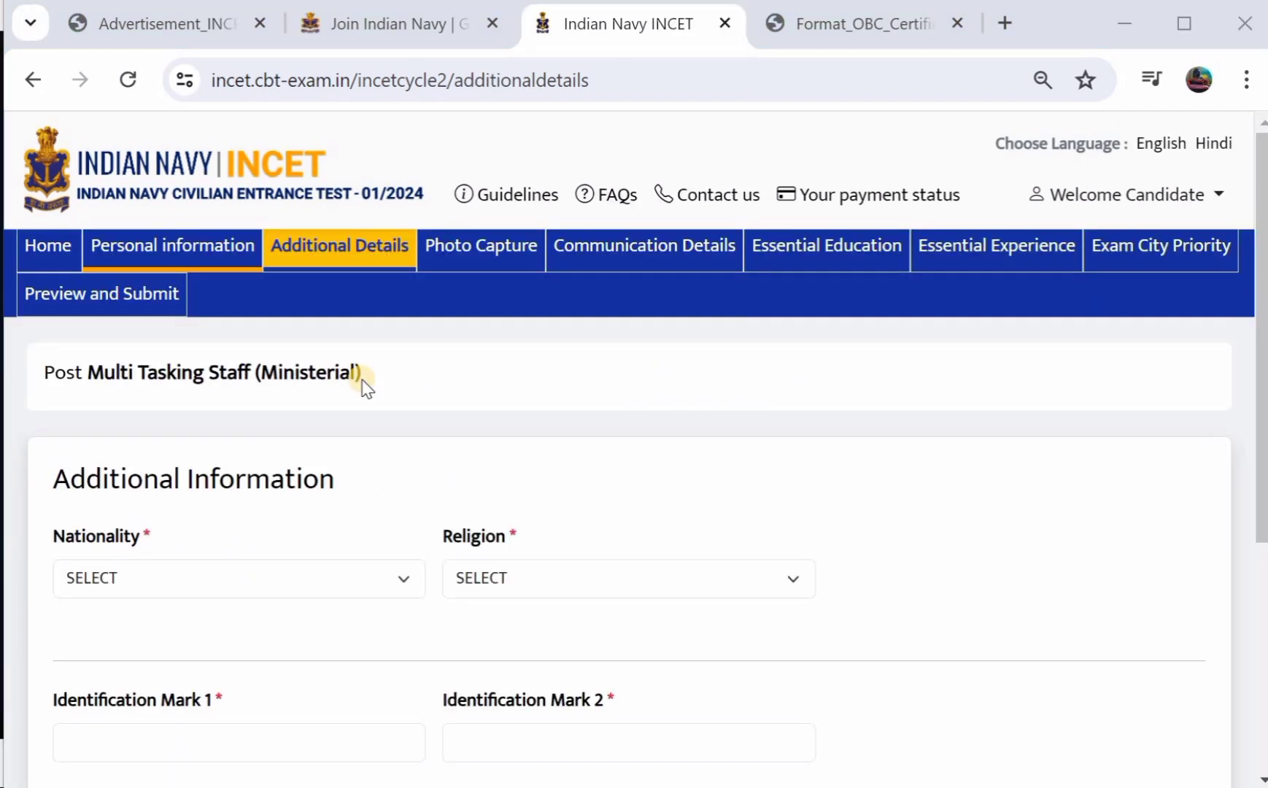
Set nationality to citizen of India and religion to Hindu
scroll(244, 460, "down", 2)
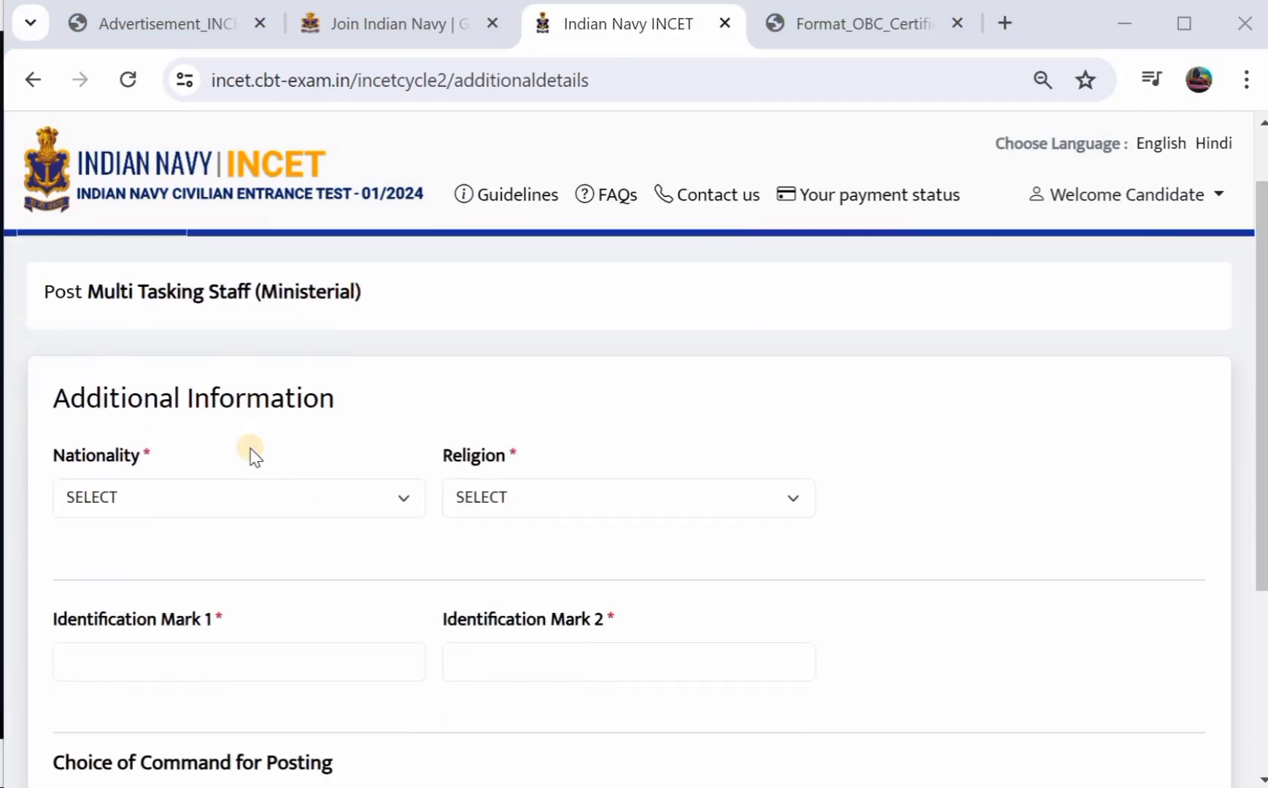
left_click(223, 491)
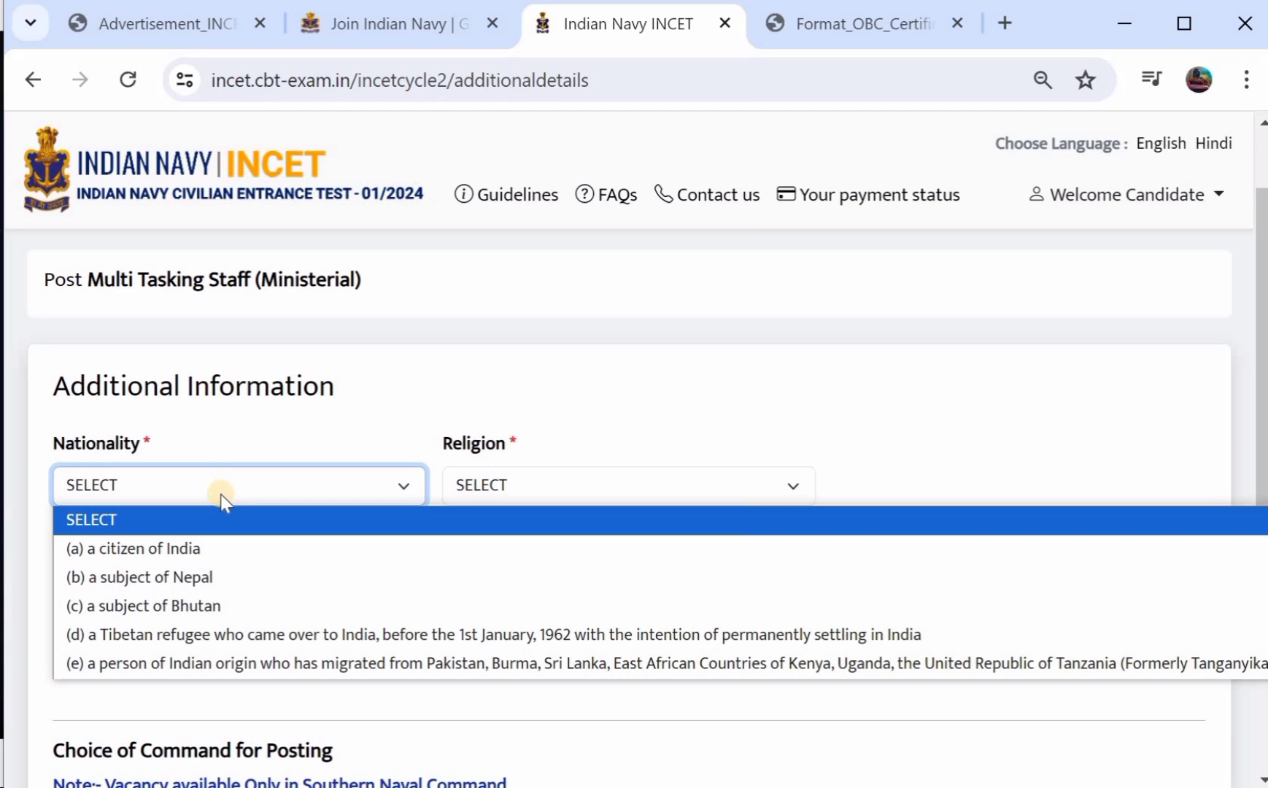
left_click(215, 543)
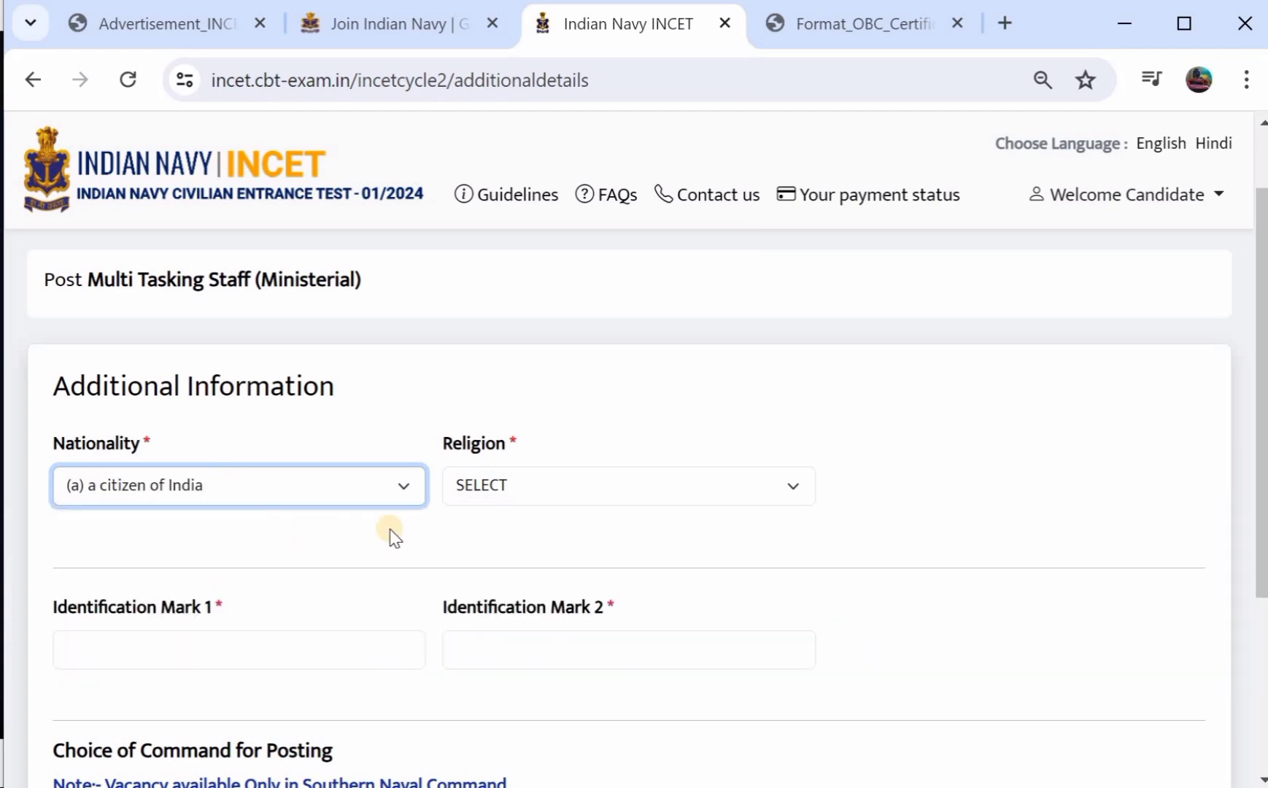
left_click(516, 490)
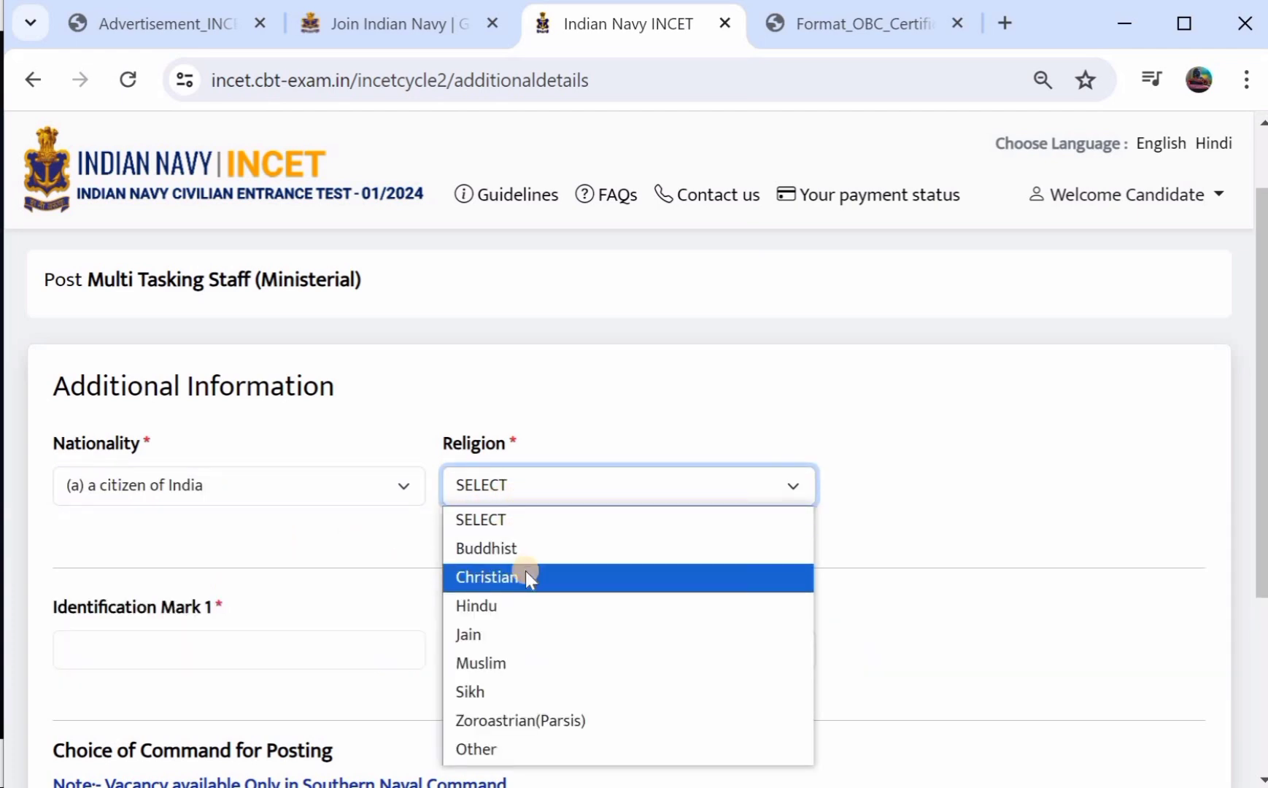
left_click(520, 607)
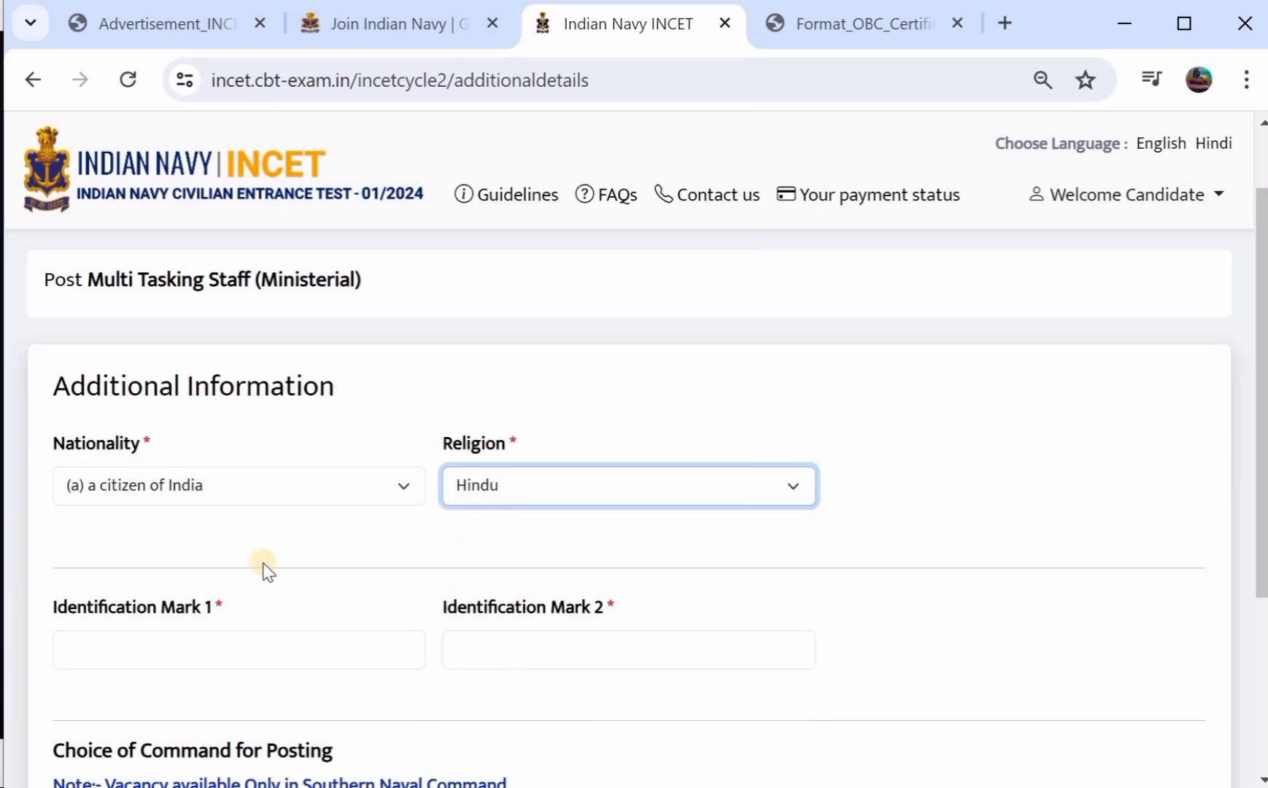
Enter identification marks 'a mole chest' and 'A MOLE WEISY', then save and confirm
scroll(266, 571, "down", 1)
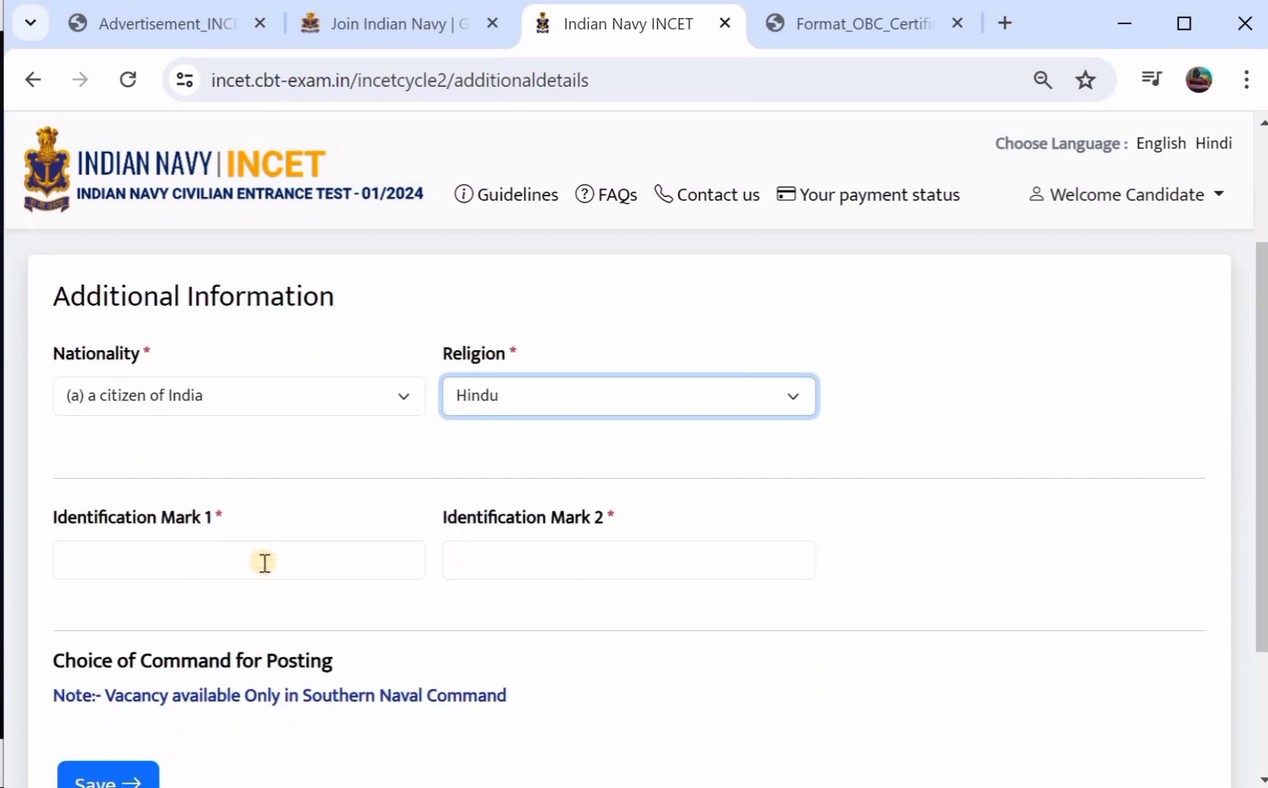
left_click(225, 562)
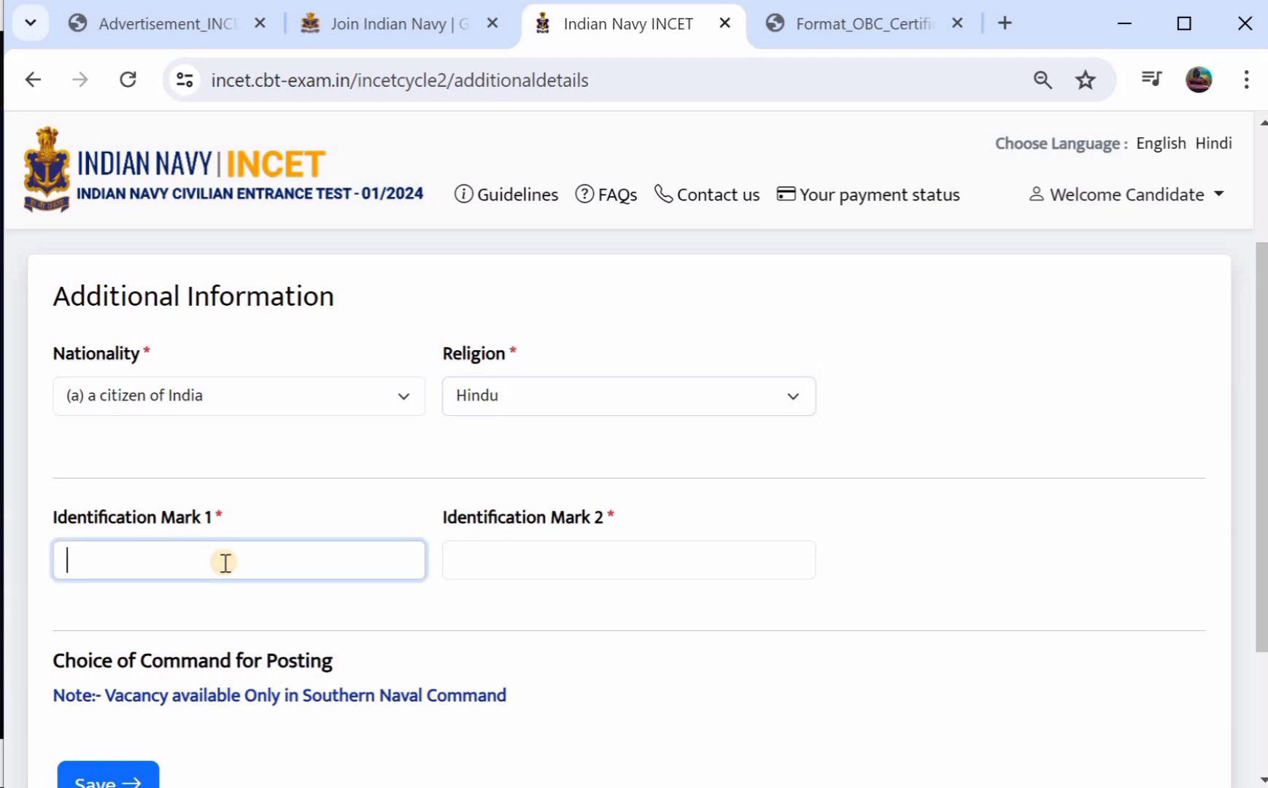
type("a m")
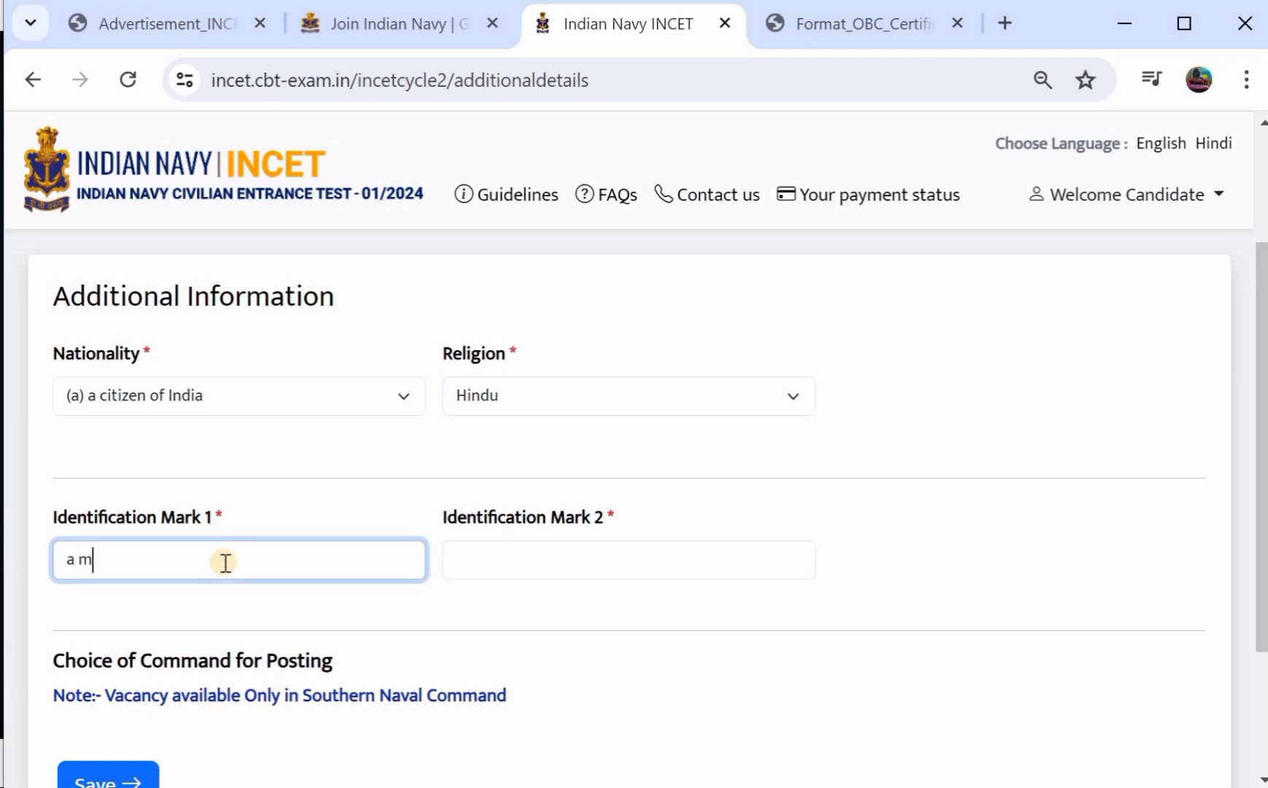
type("ole chest")
left_click(531, 580)
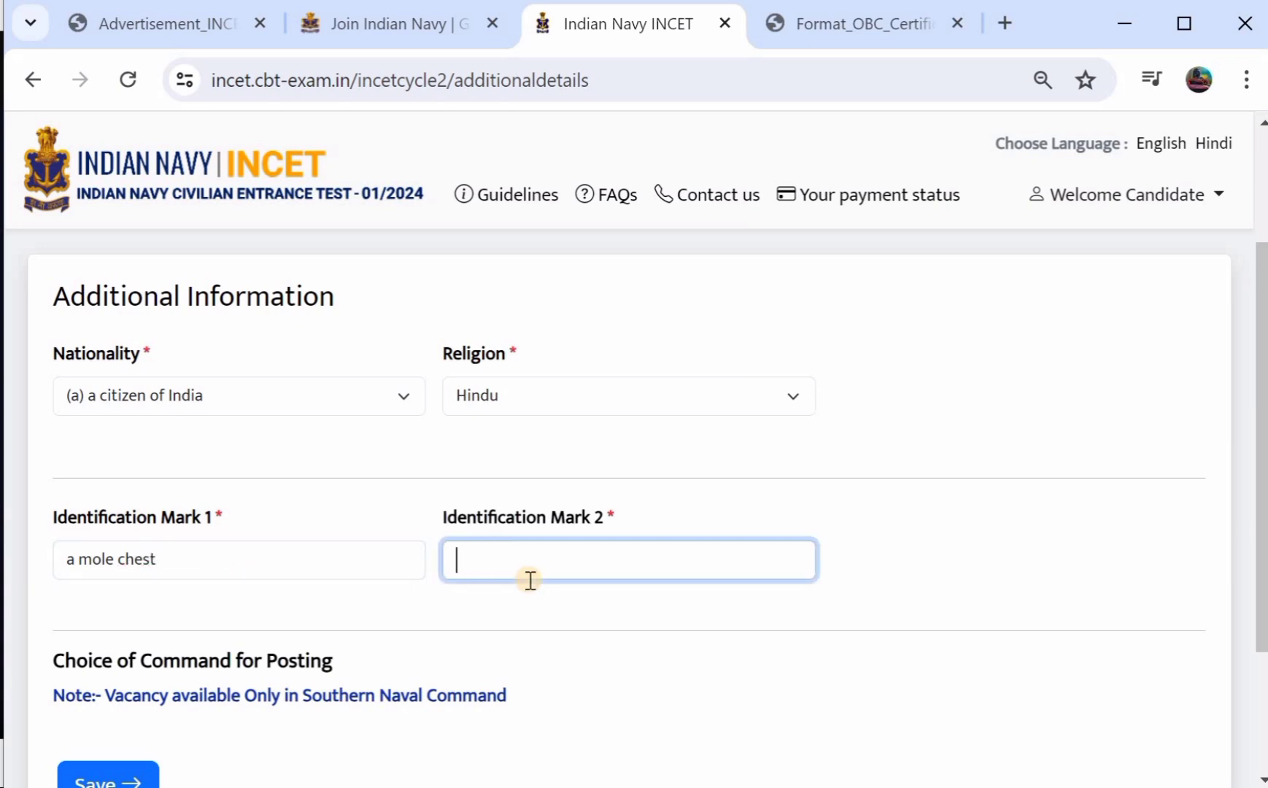
type("A MOLE WEISY")
scroll(527, 577, "down", 2)
left_click(104, 625)
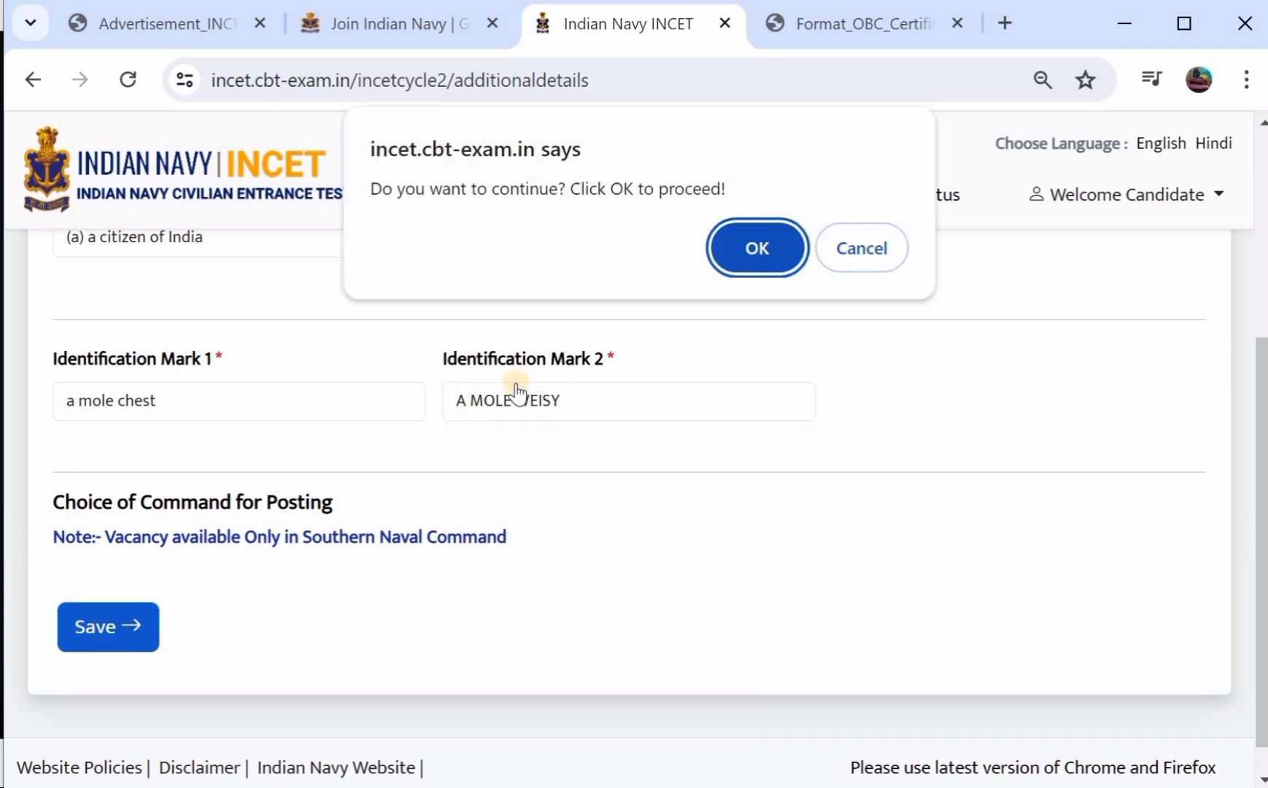
left_click(784, 247)
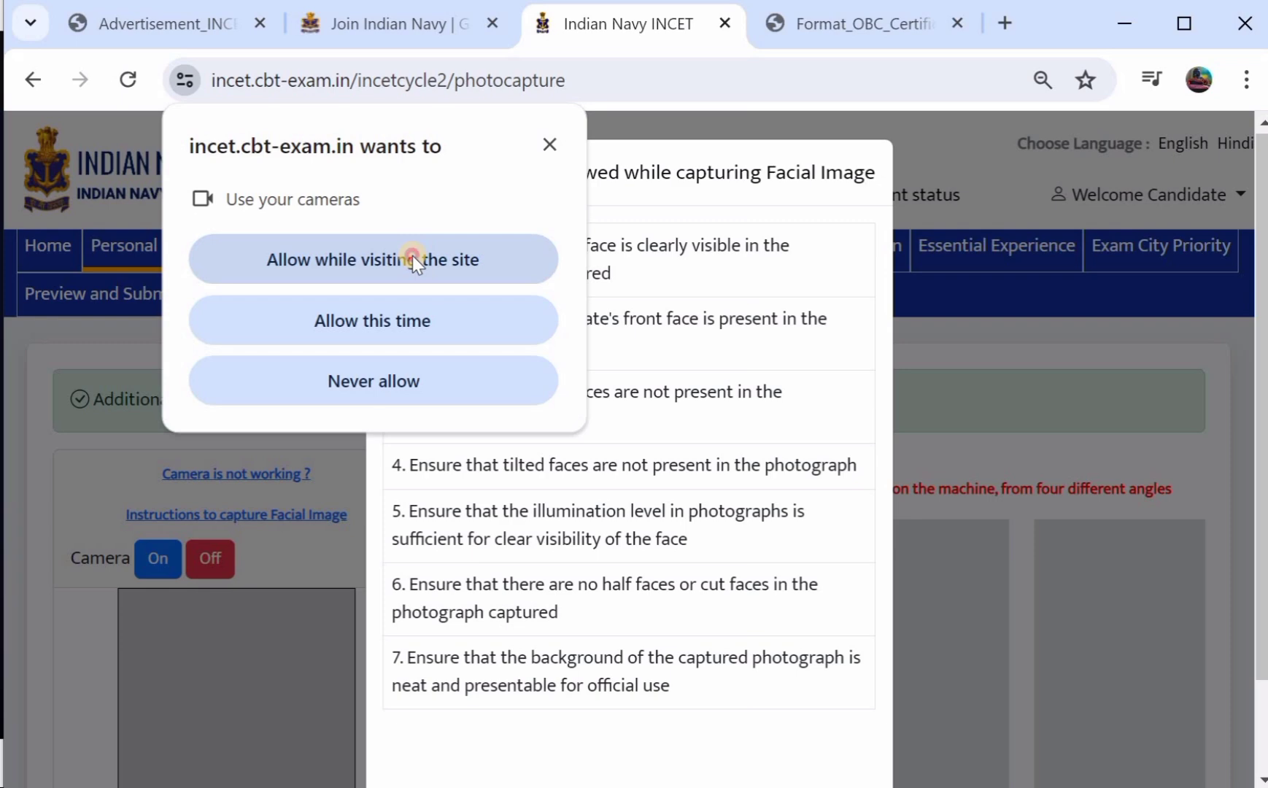
Allow the site camera access and acknowledge the facial image instructions with Understood
left_click(412, 255)
scroll(606, 274, "down", 1)
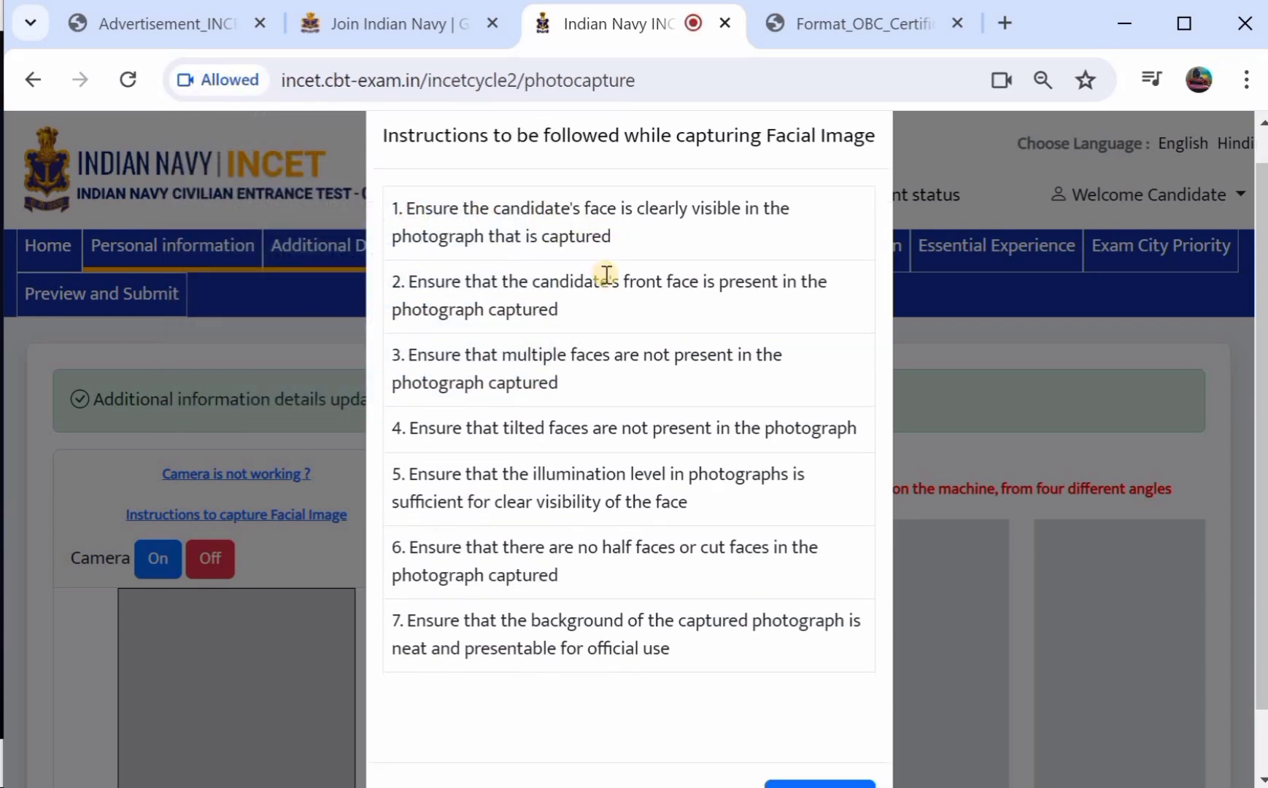
scroll(605, 275, "down", 1)
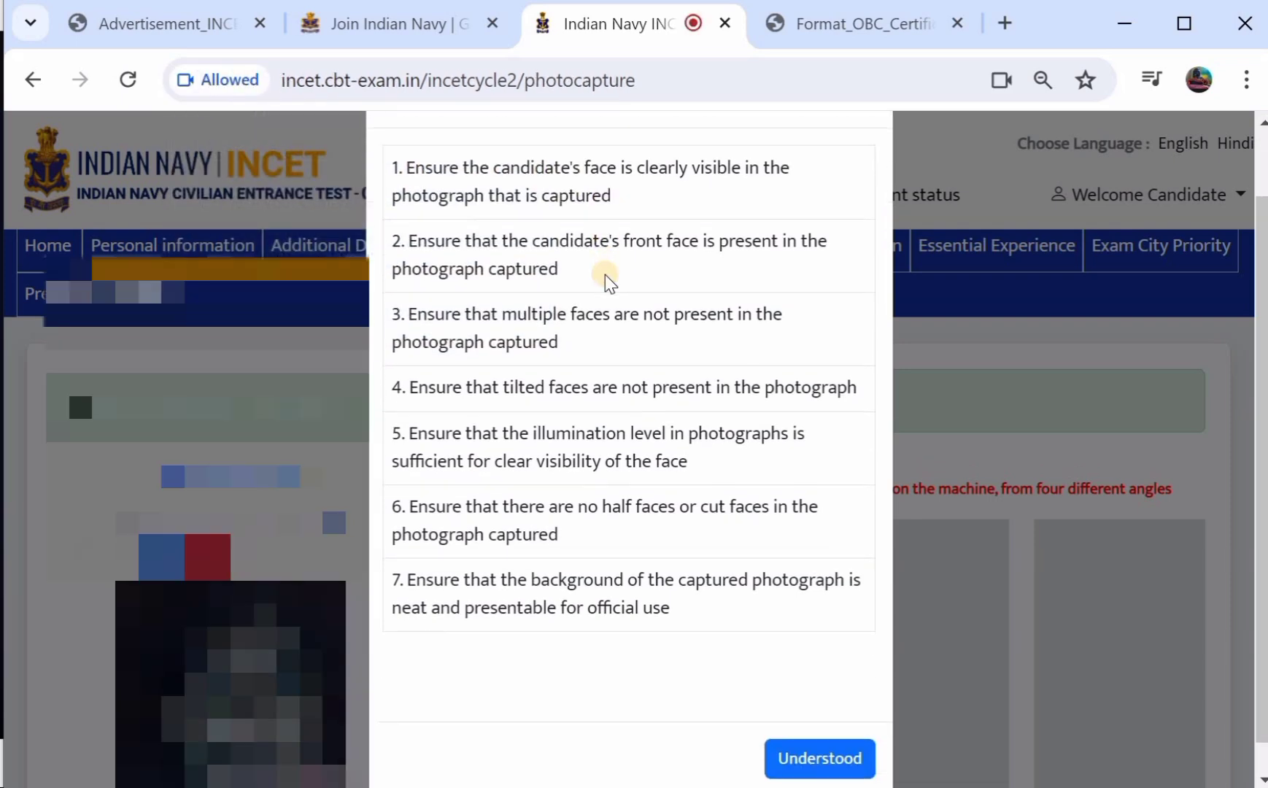
scroll(606, 274, "down", 1)
scroll(606, 276, "down", 1)
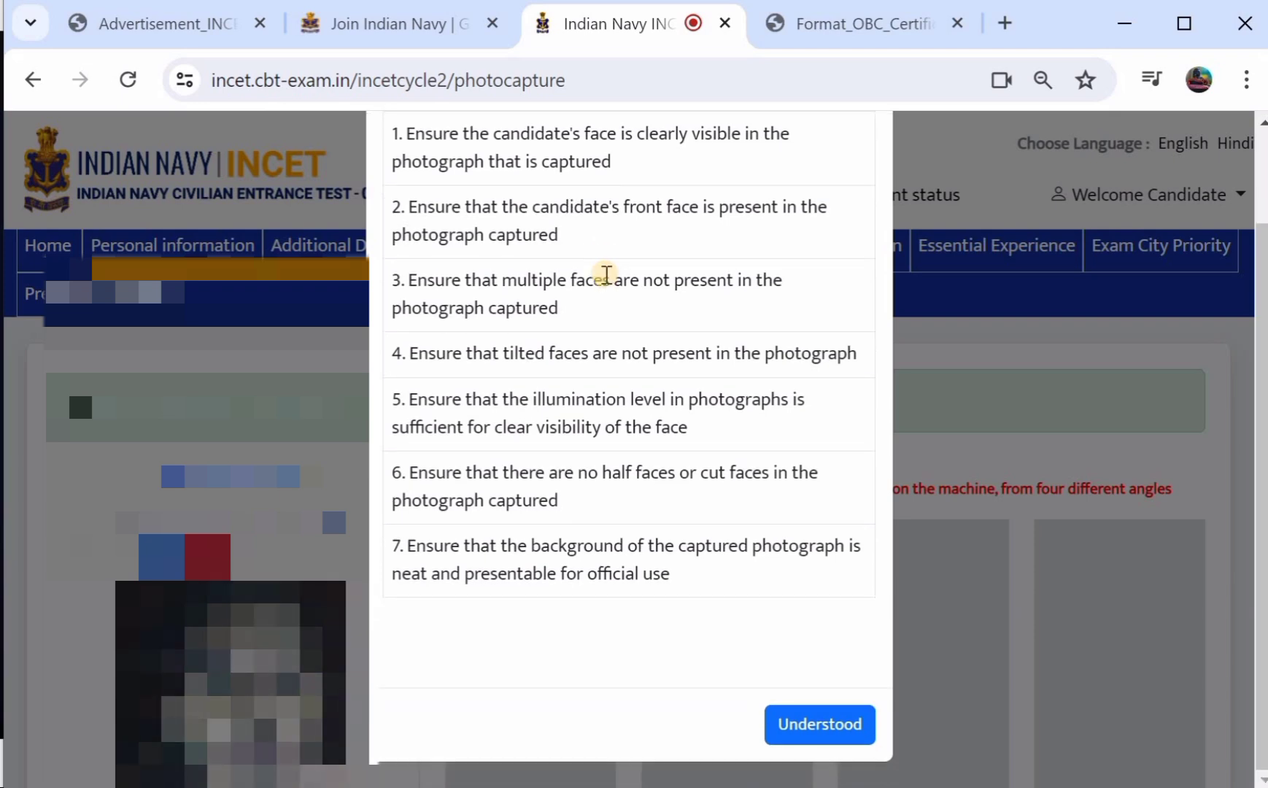
left_click(788, 720)
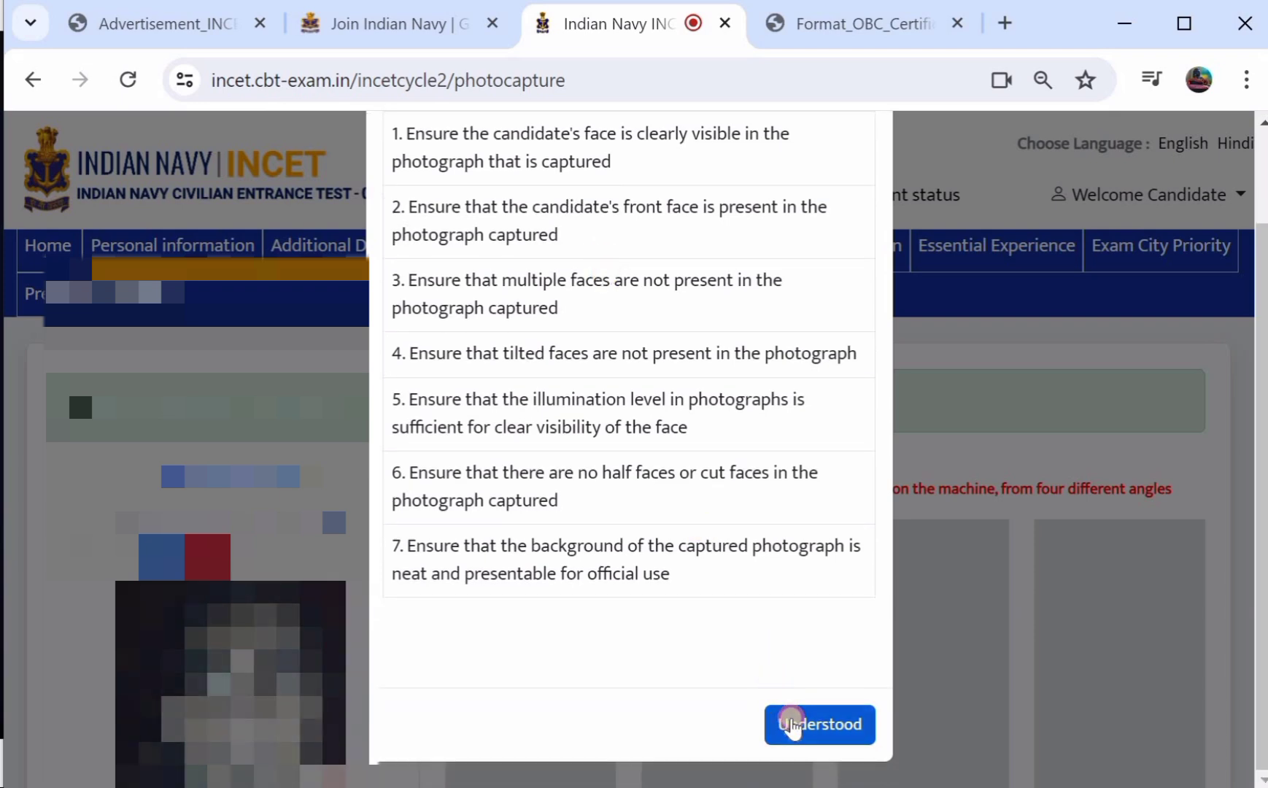
scroll(550, 551, "down", 2)
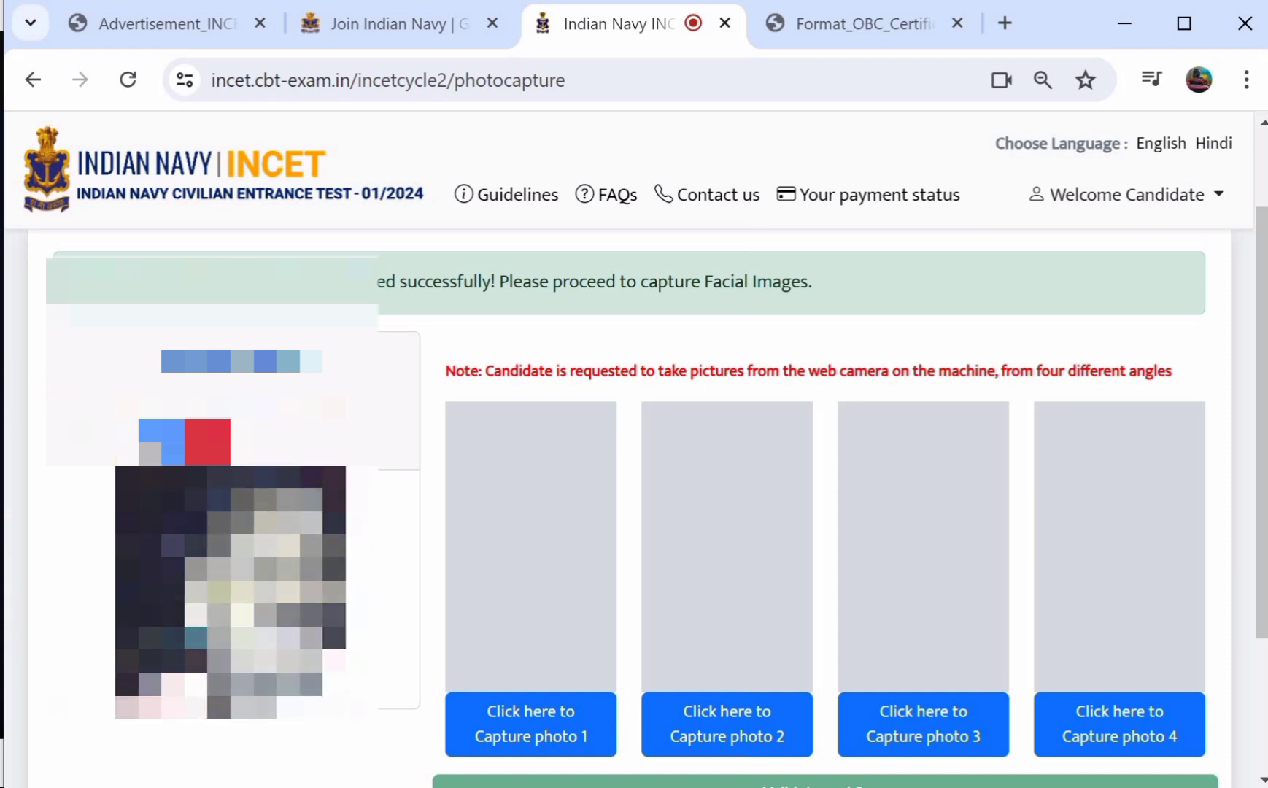
Capture all four facial photos in the capture slots
scroll(405, 601, "down", 1)
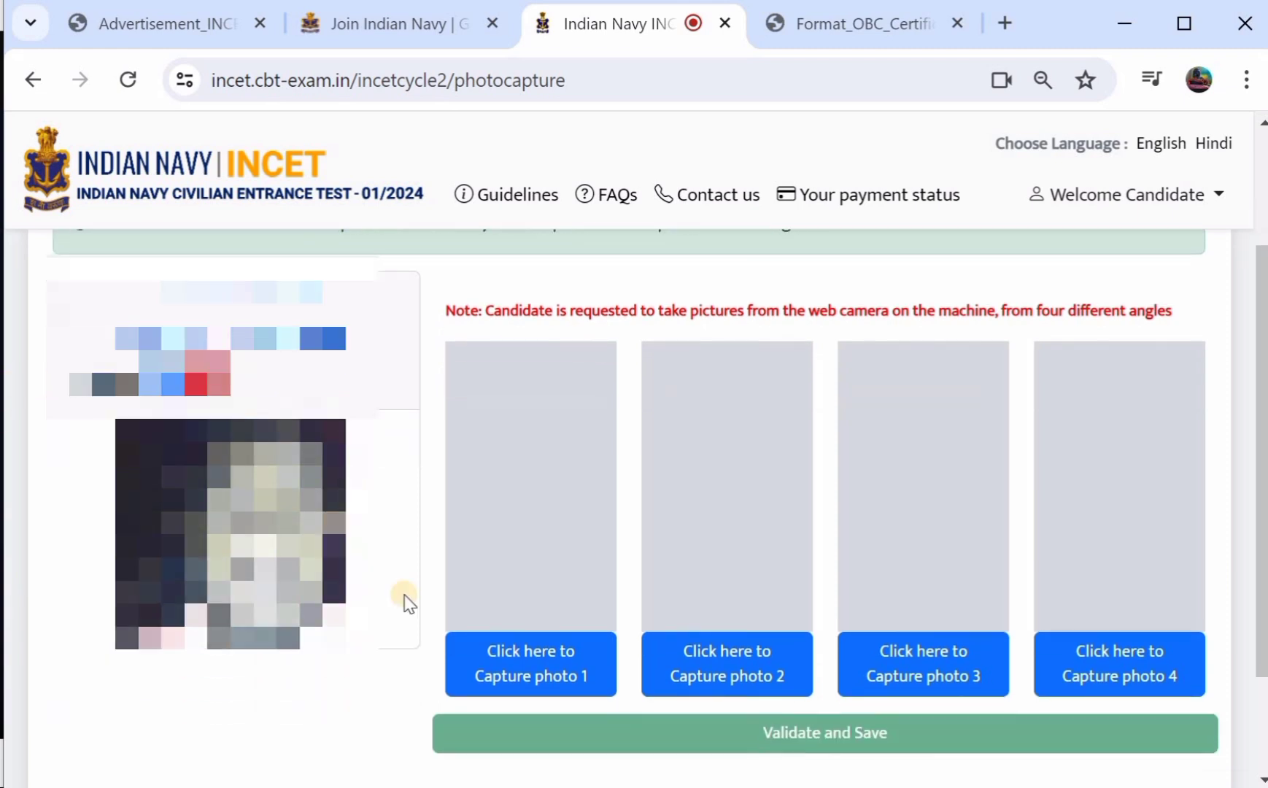
left_click(528, 669)
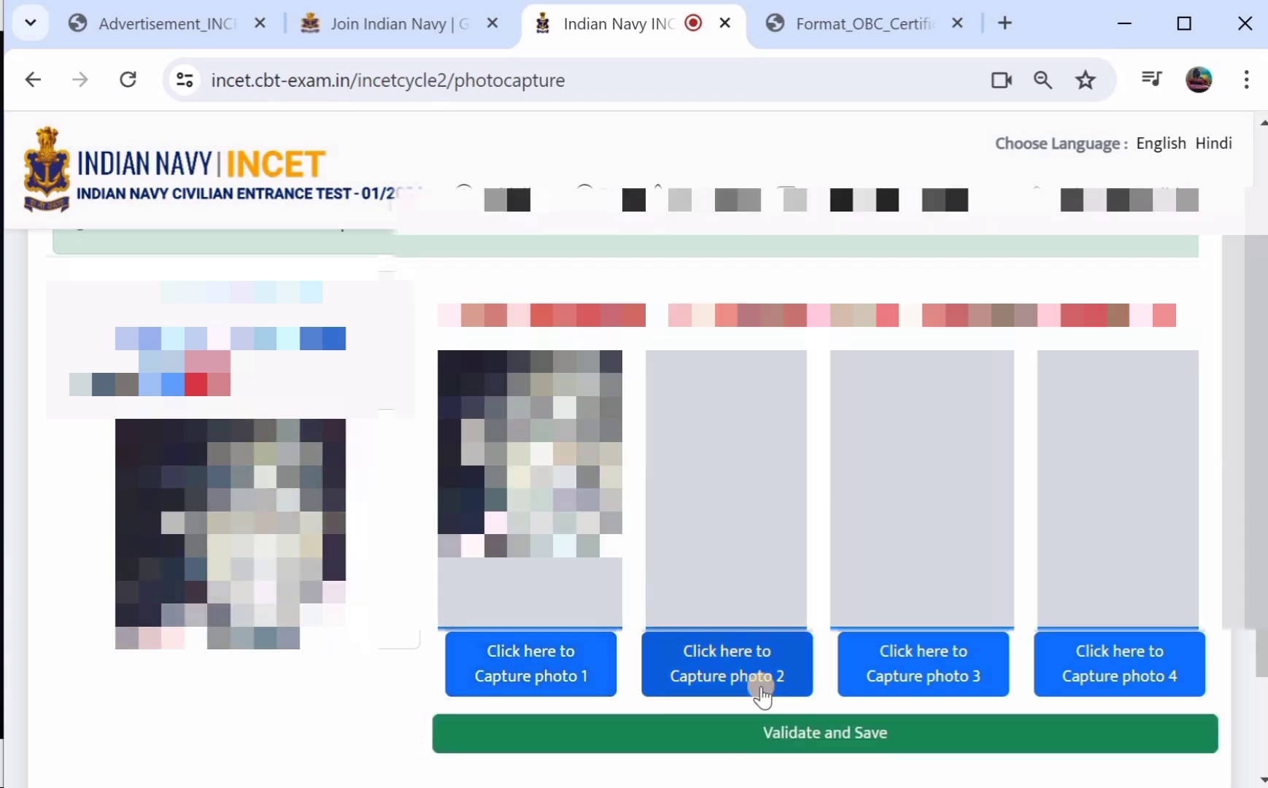
left_click(760, 688)
left_click(874, 660)
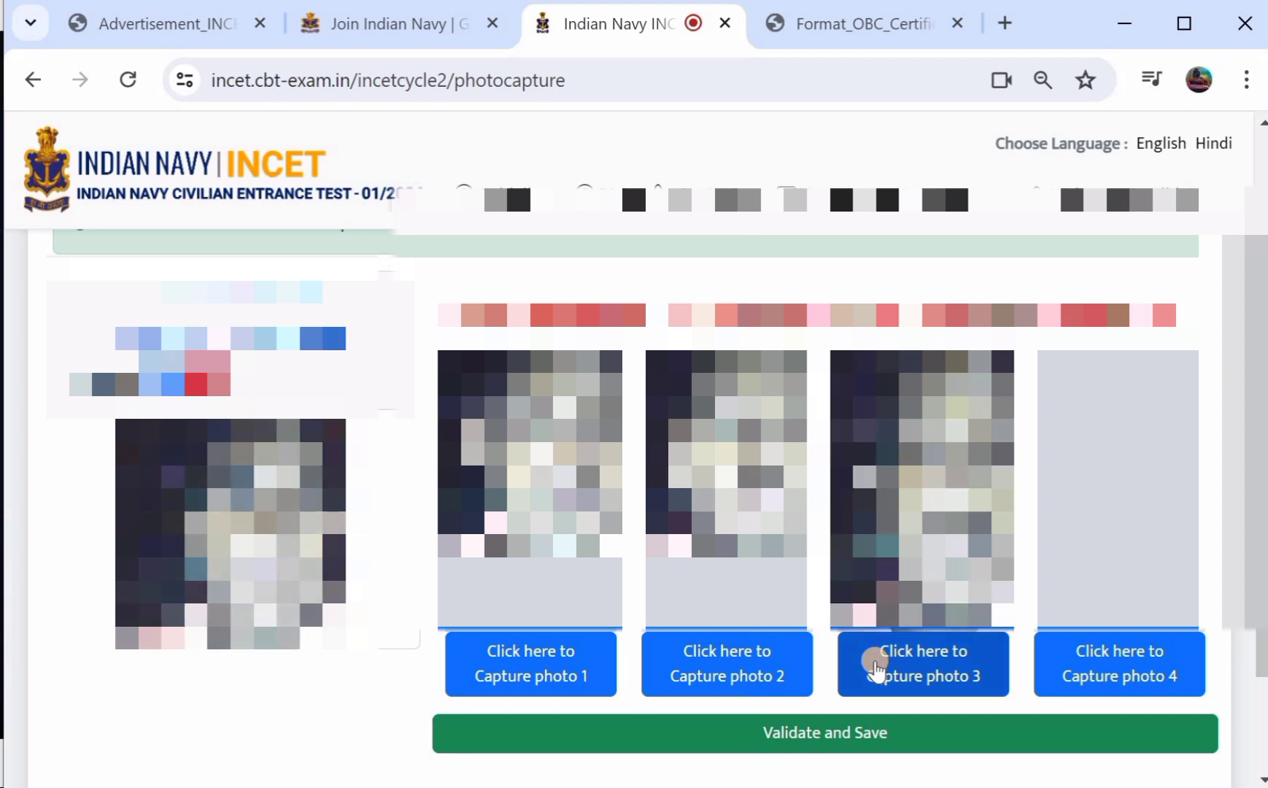
left_click(1095, 664)
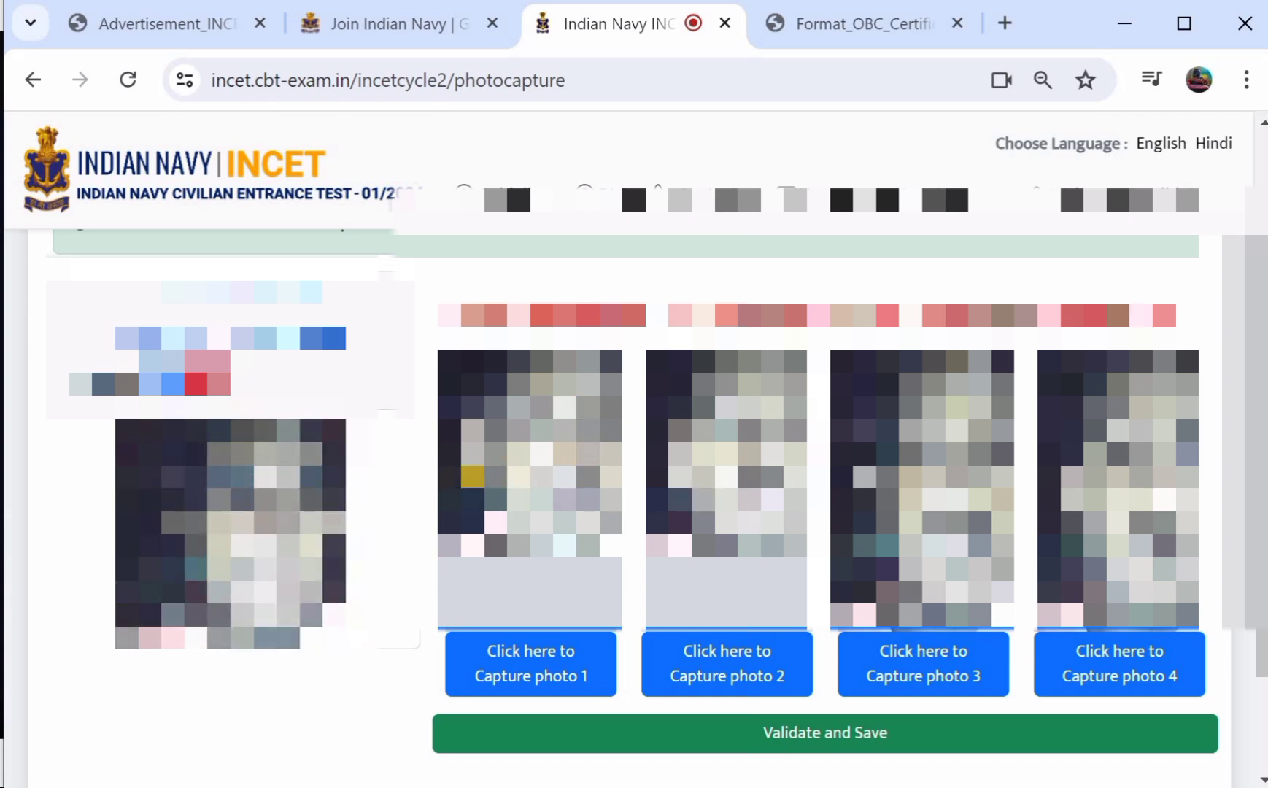
Submit the four captured photos for validation, retrying once
scroll(634, 437, "down", 2)
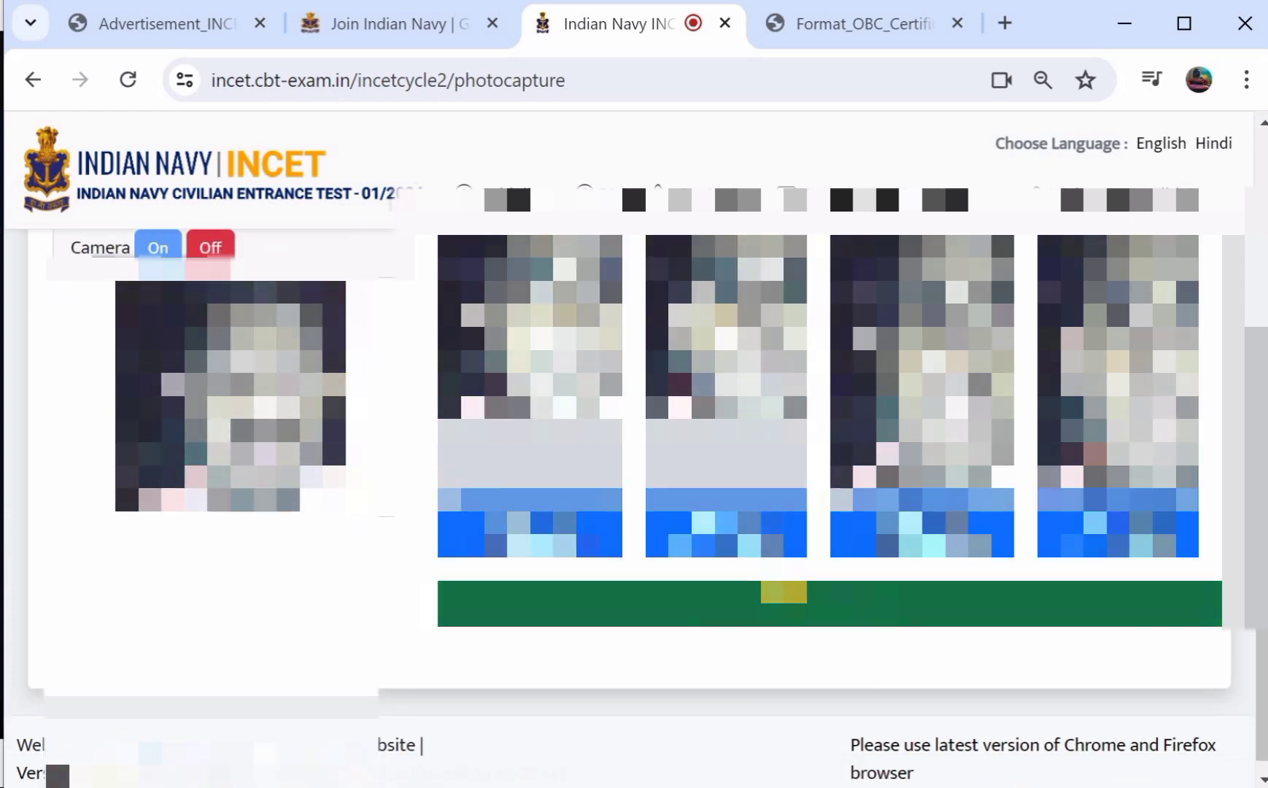
left_click(784, 593)
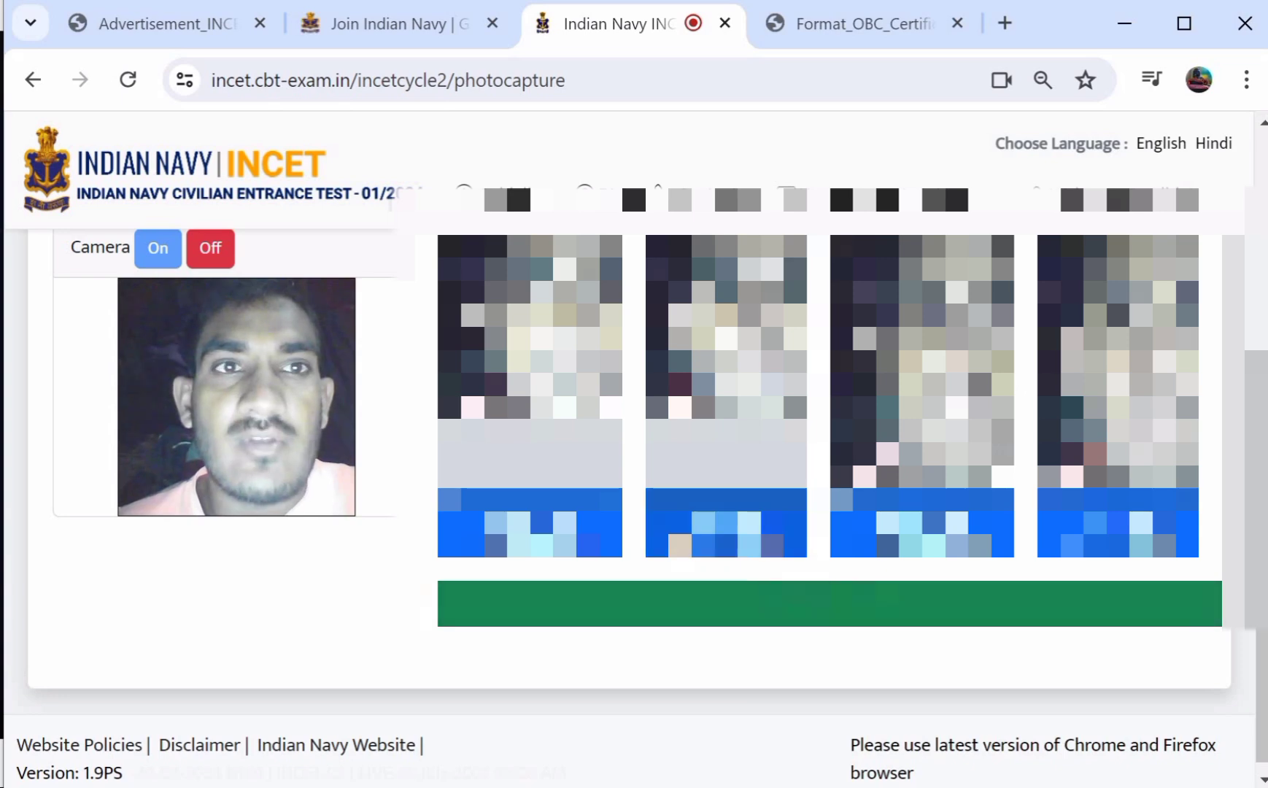
scroll(681, 548, "down", 1)
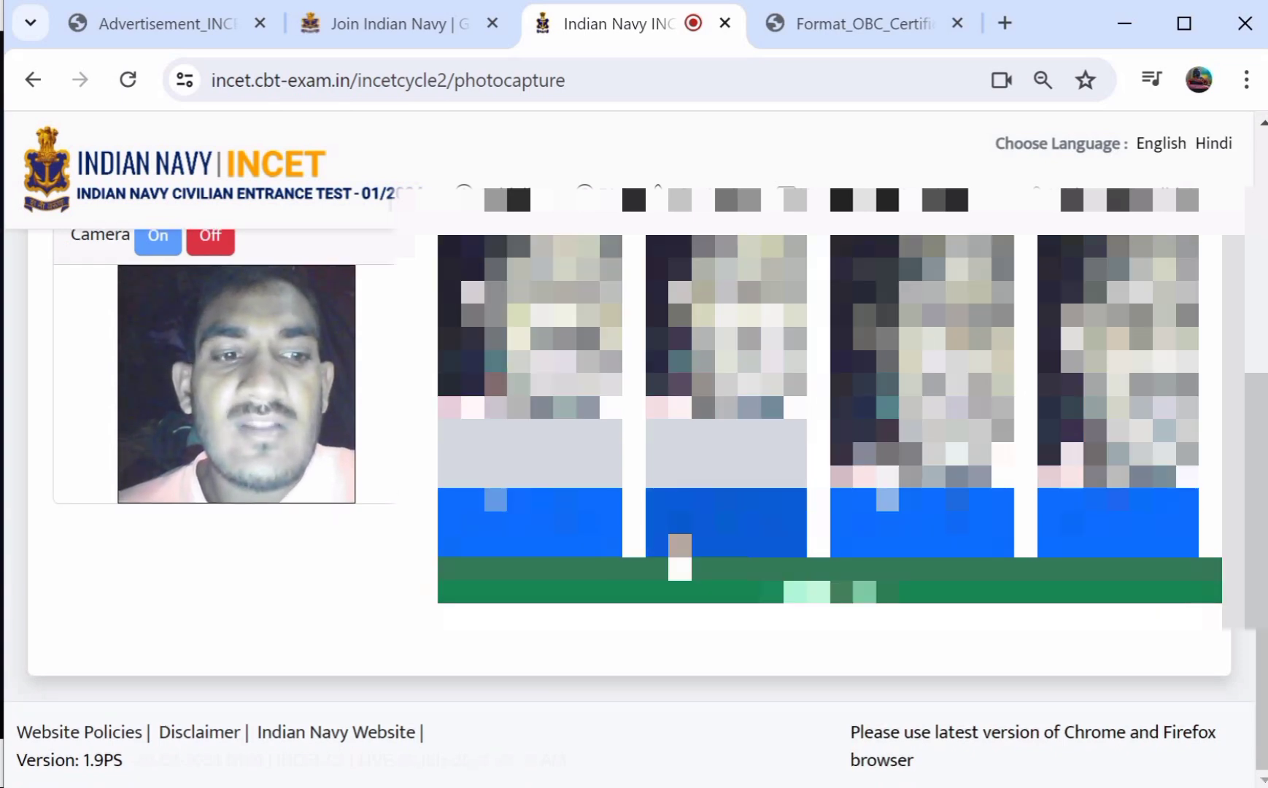
left_click(795, 580)
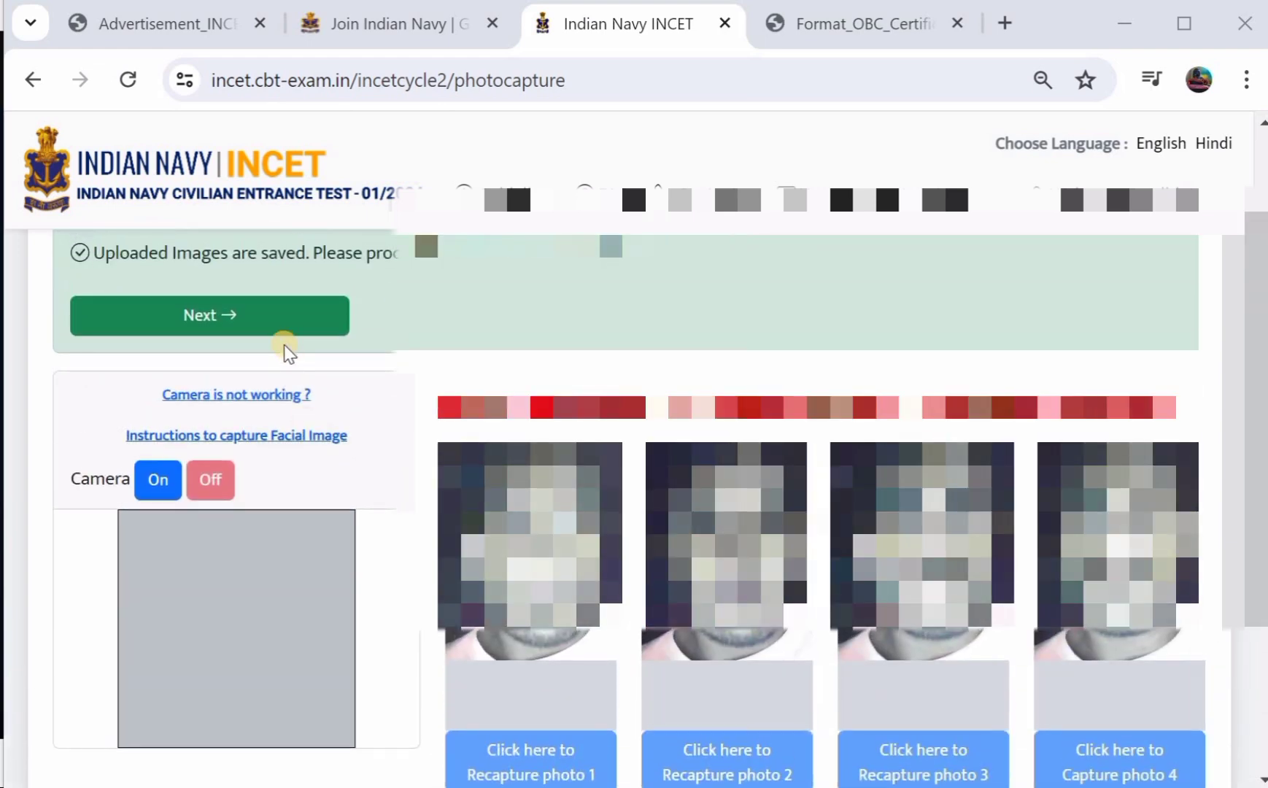
Save the captured photos, continue, and fill in both correspondence address lines
left_click(263, 320)
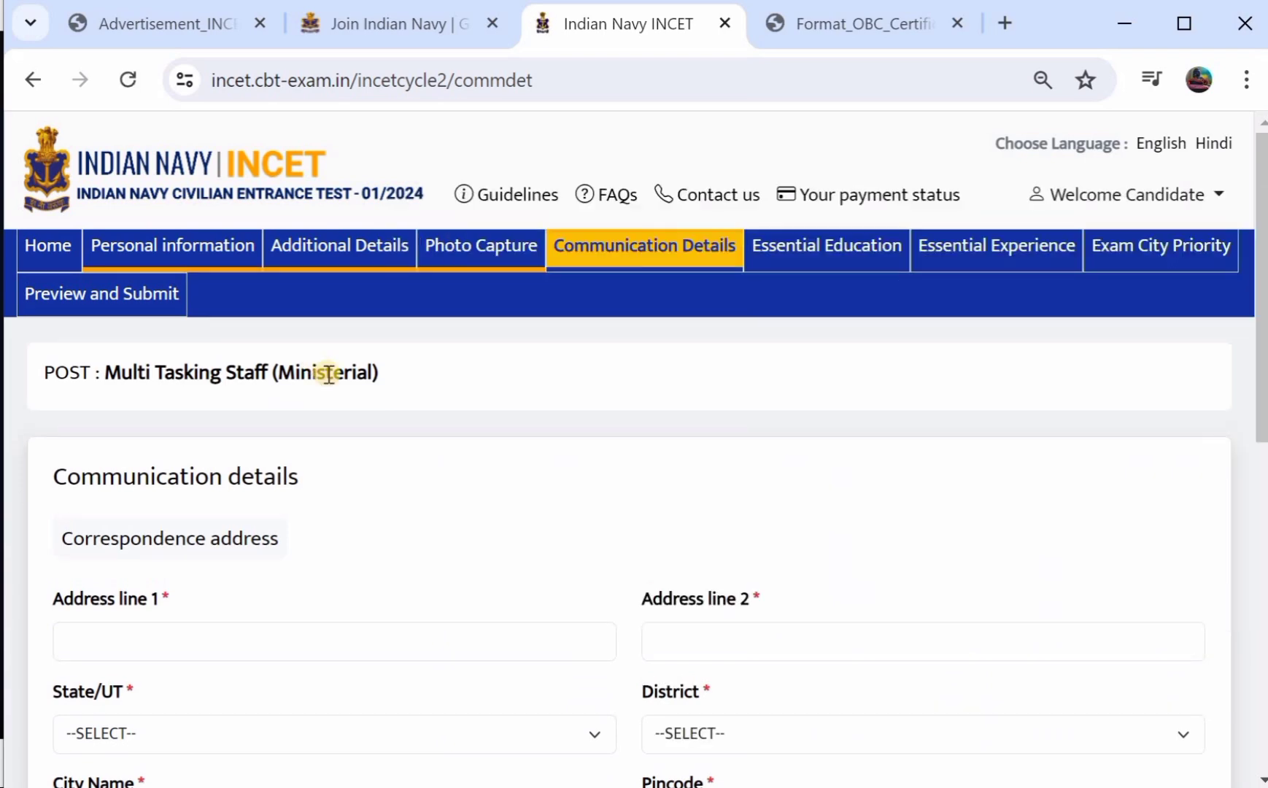
scroll(329, 374, "down", 3)
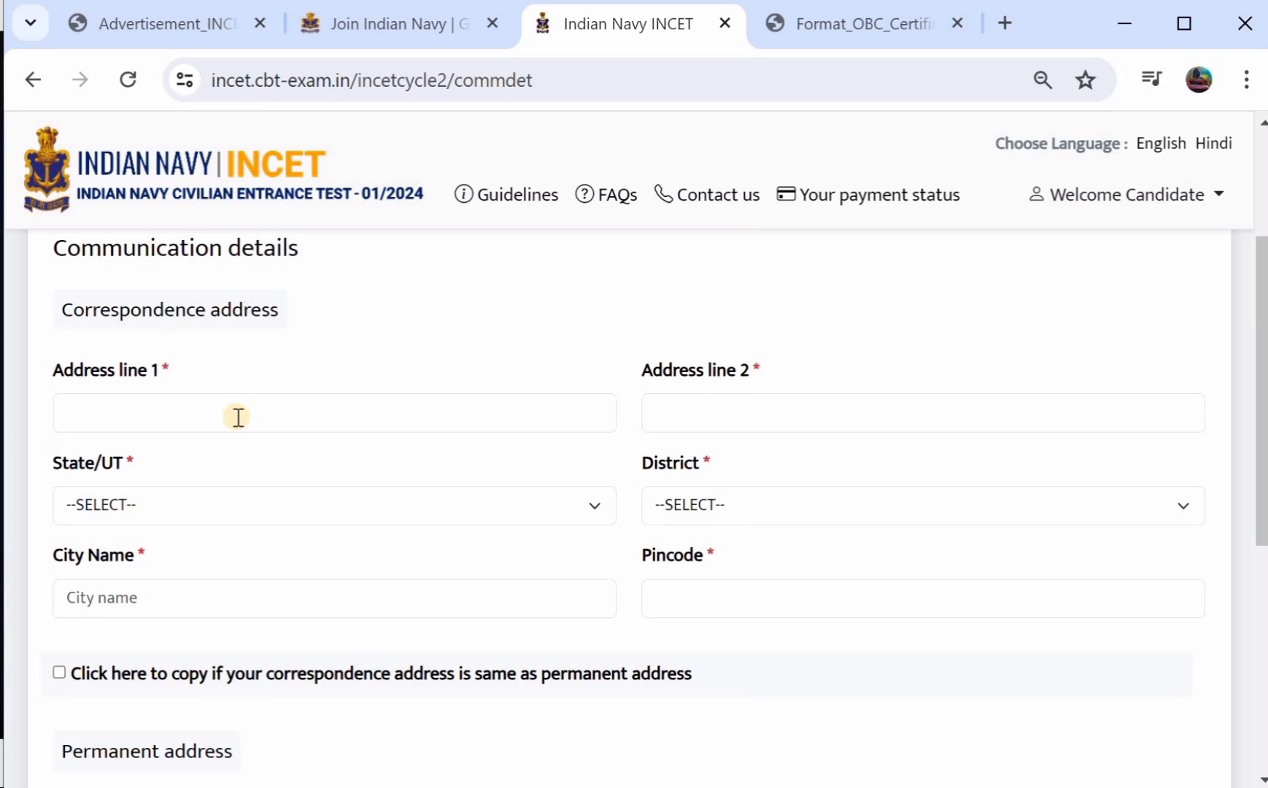
left_click(238, 416)
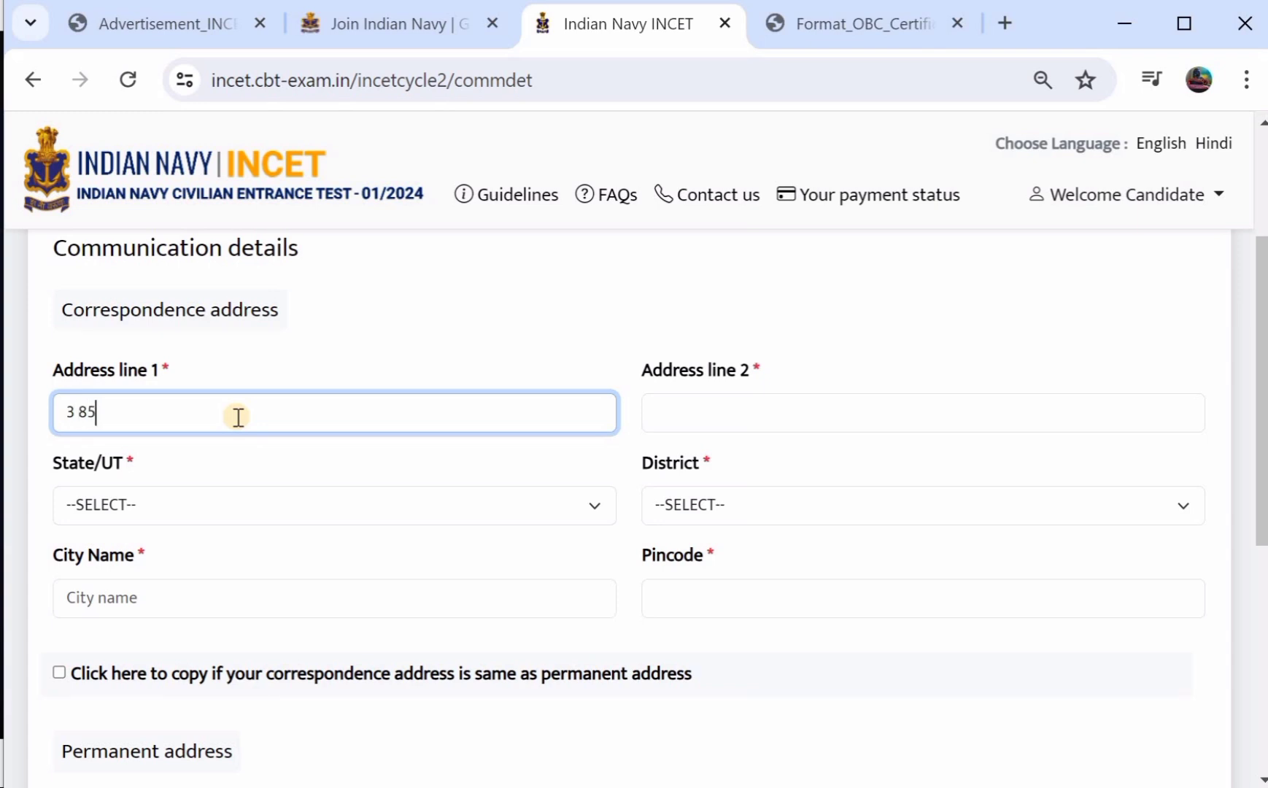
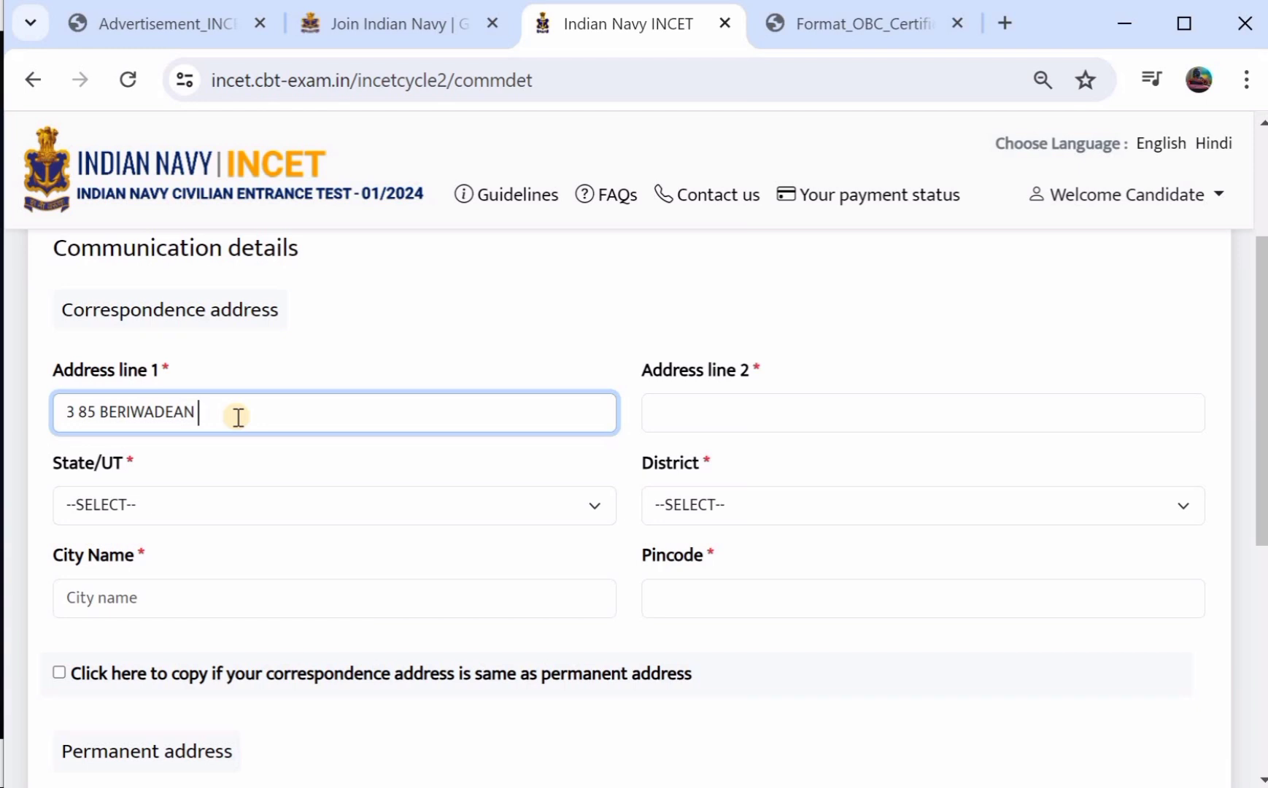
left_click(763, 414)
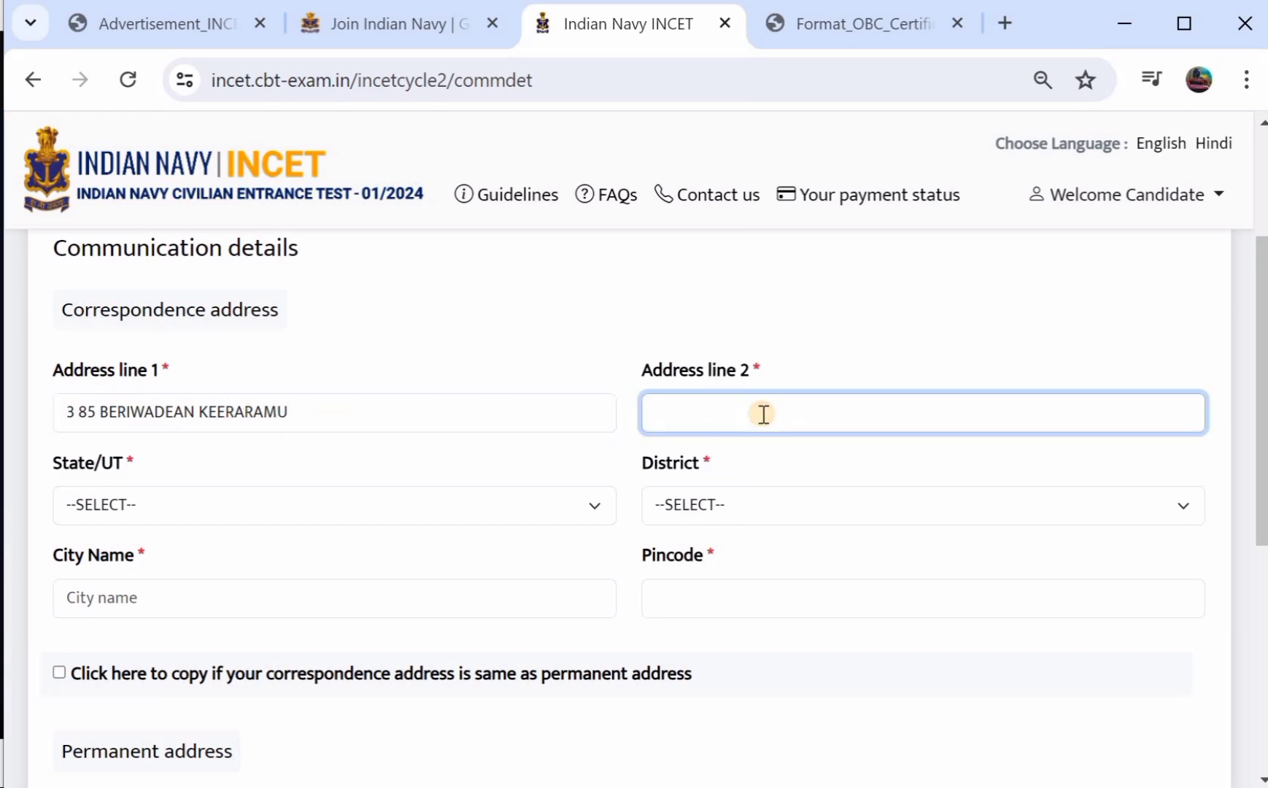
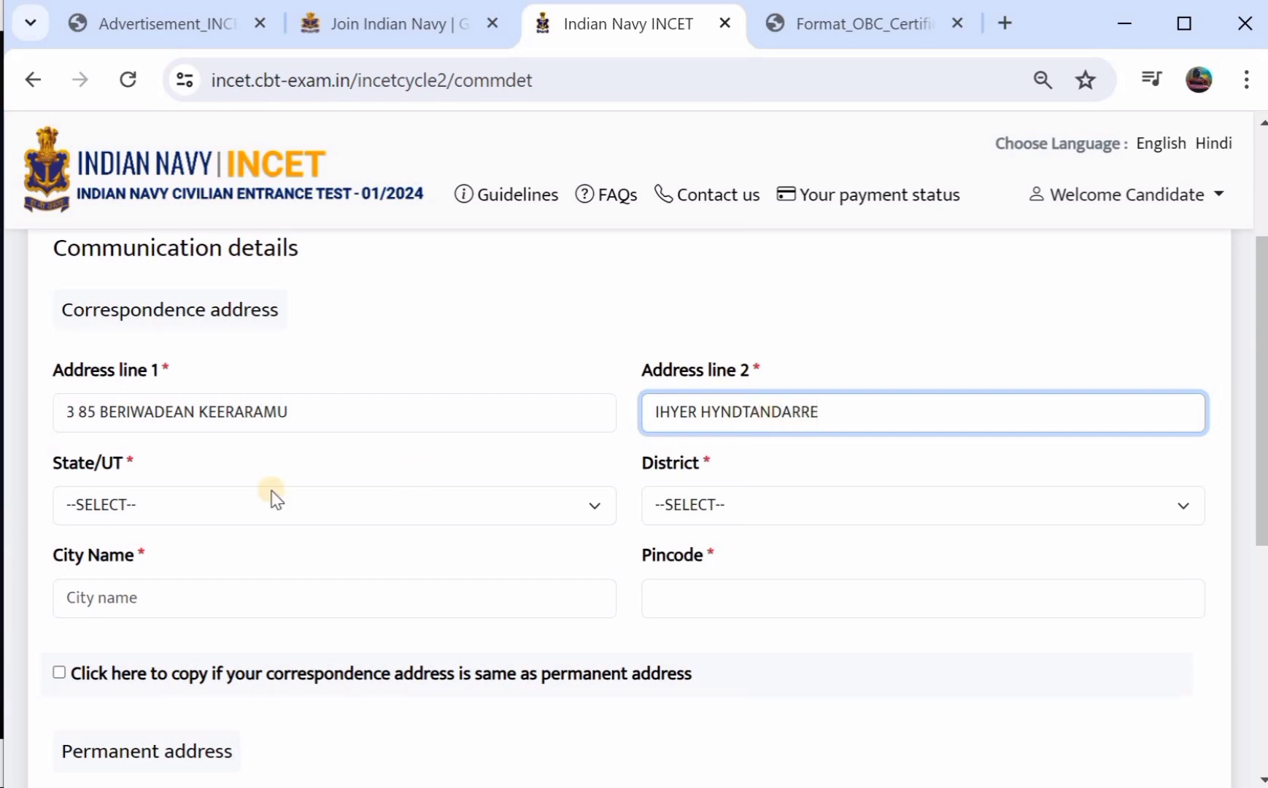
Set state to Telangana, district to Mahabubabad, and enter the city name
left_click(214, 503)
scroll(278, 433, "down", 5)
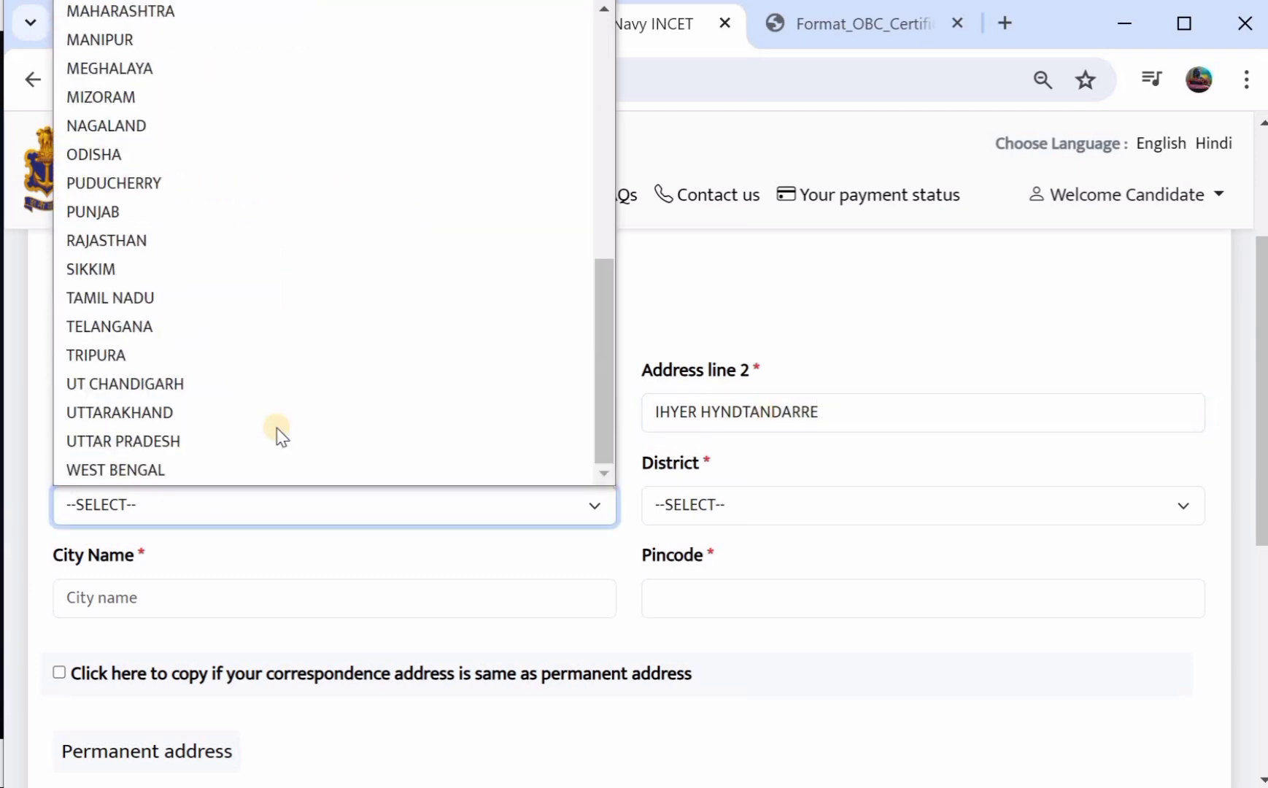
left_click(209, 329)
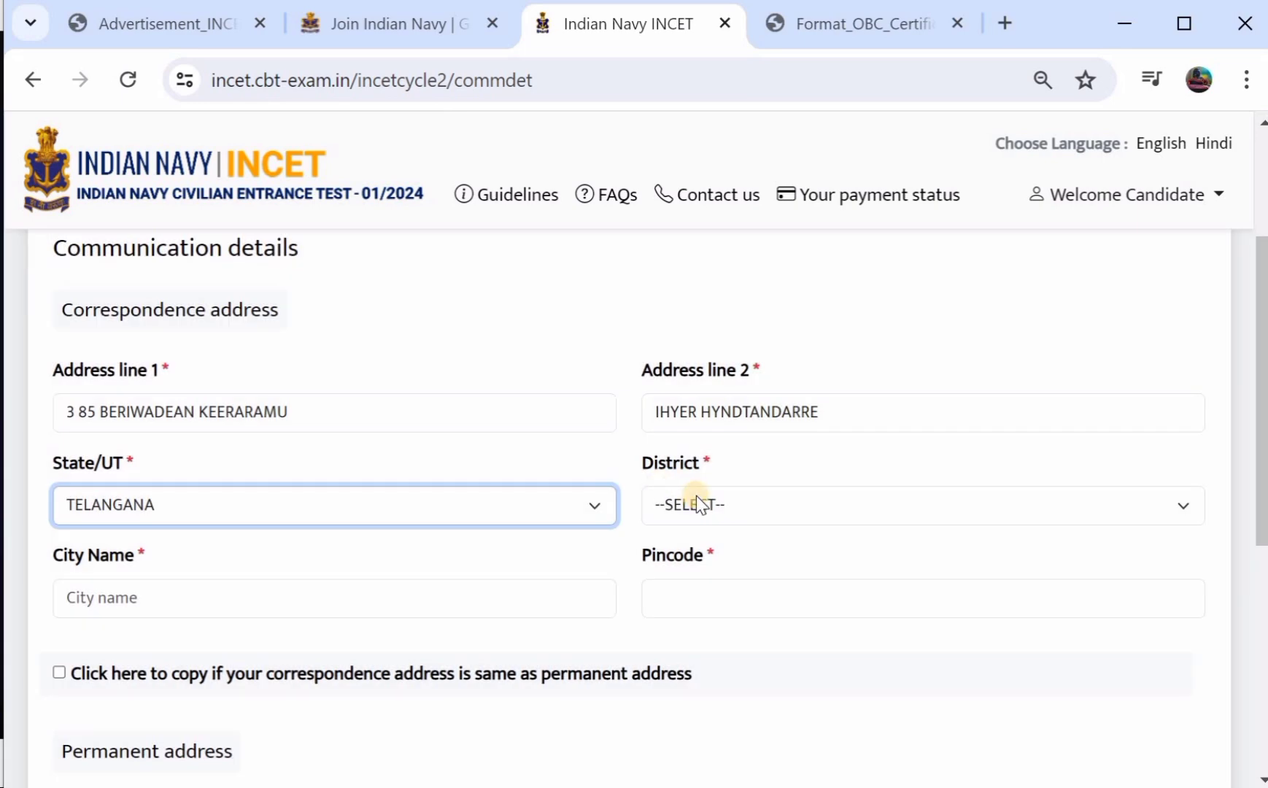
left_click(697, 497)
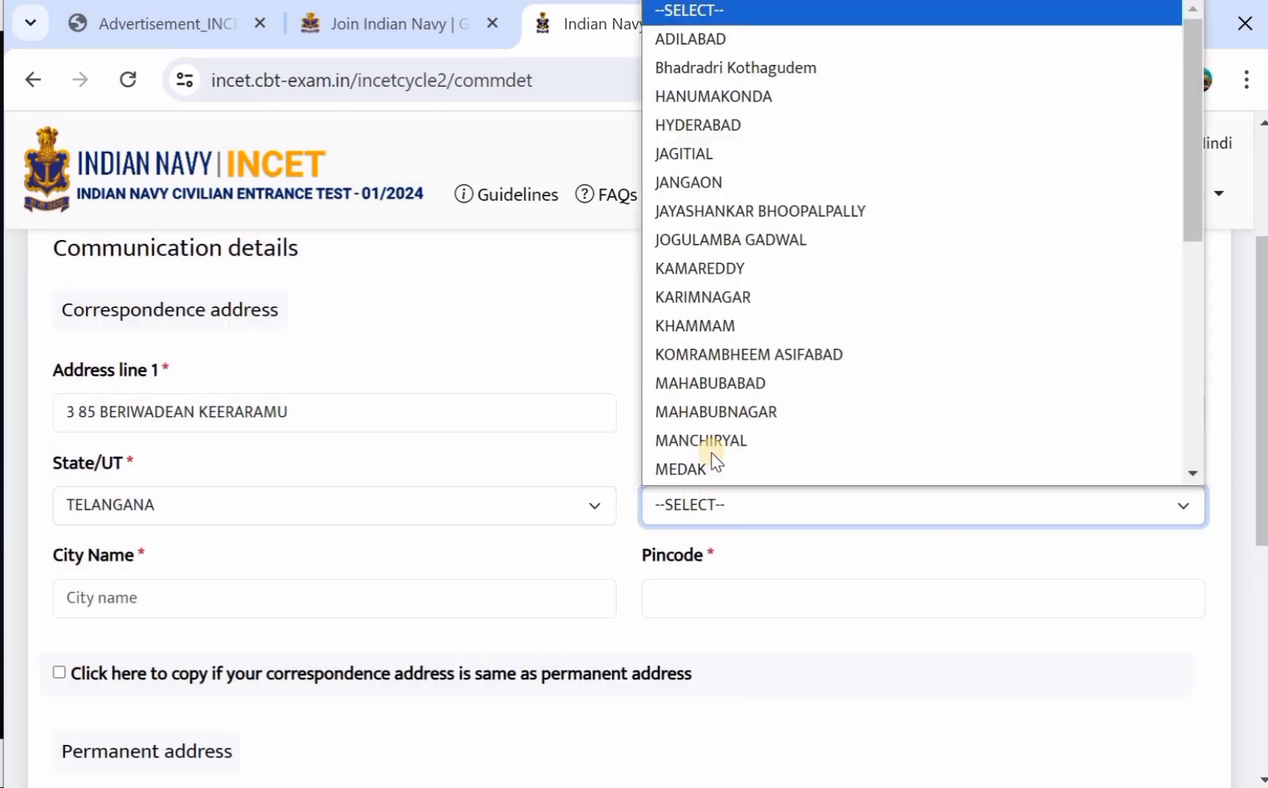
left_click(721, 387)
scroll(557, 400, "down", 2)
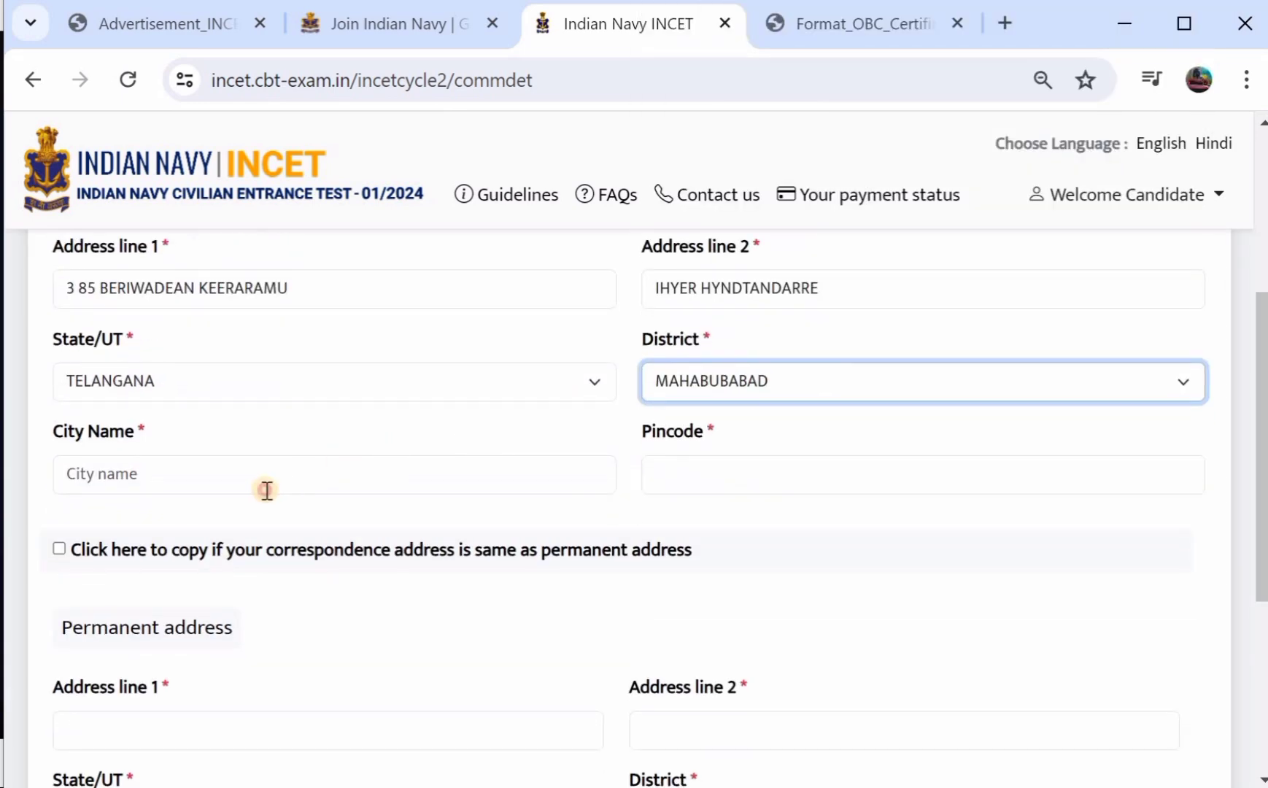
left_click(266, 490)
type("WAN")
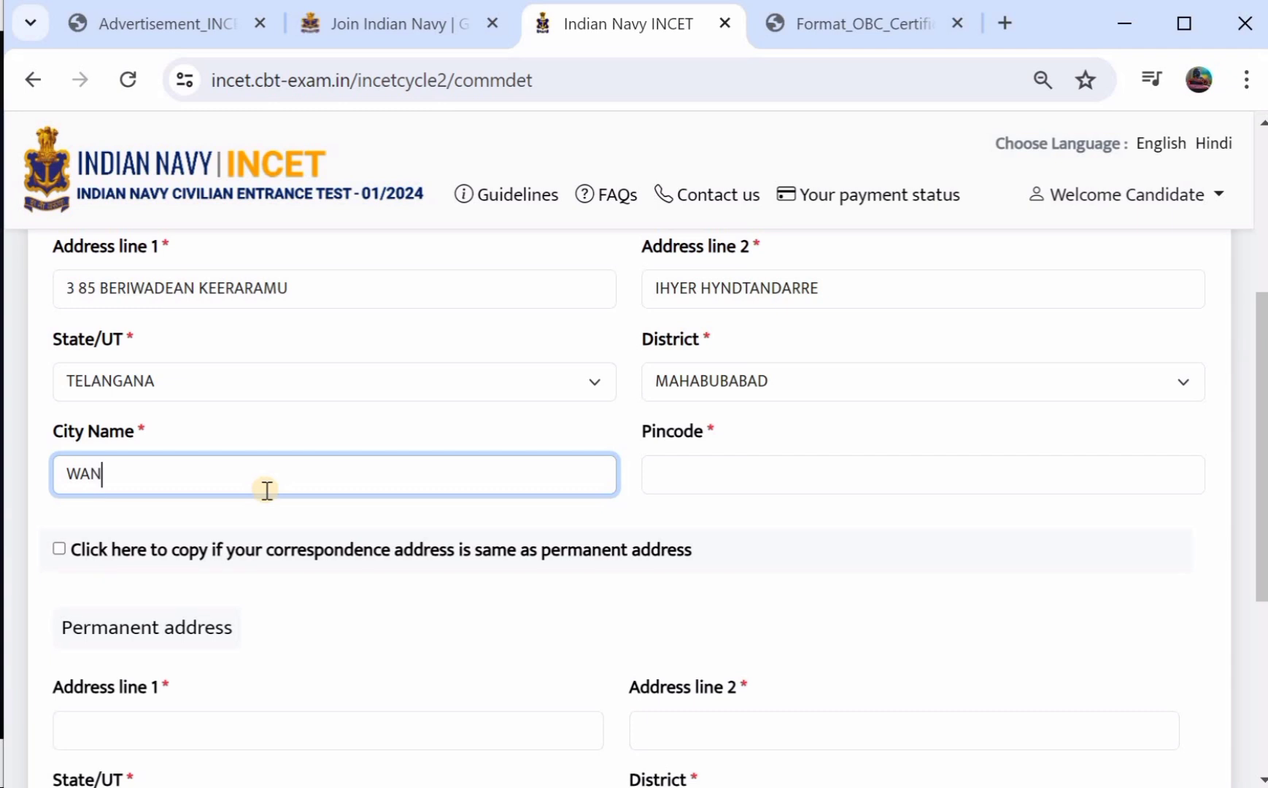
type("GAAL")
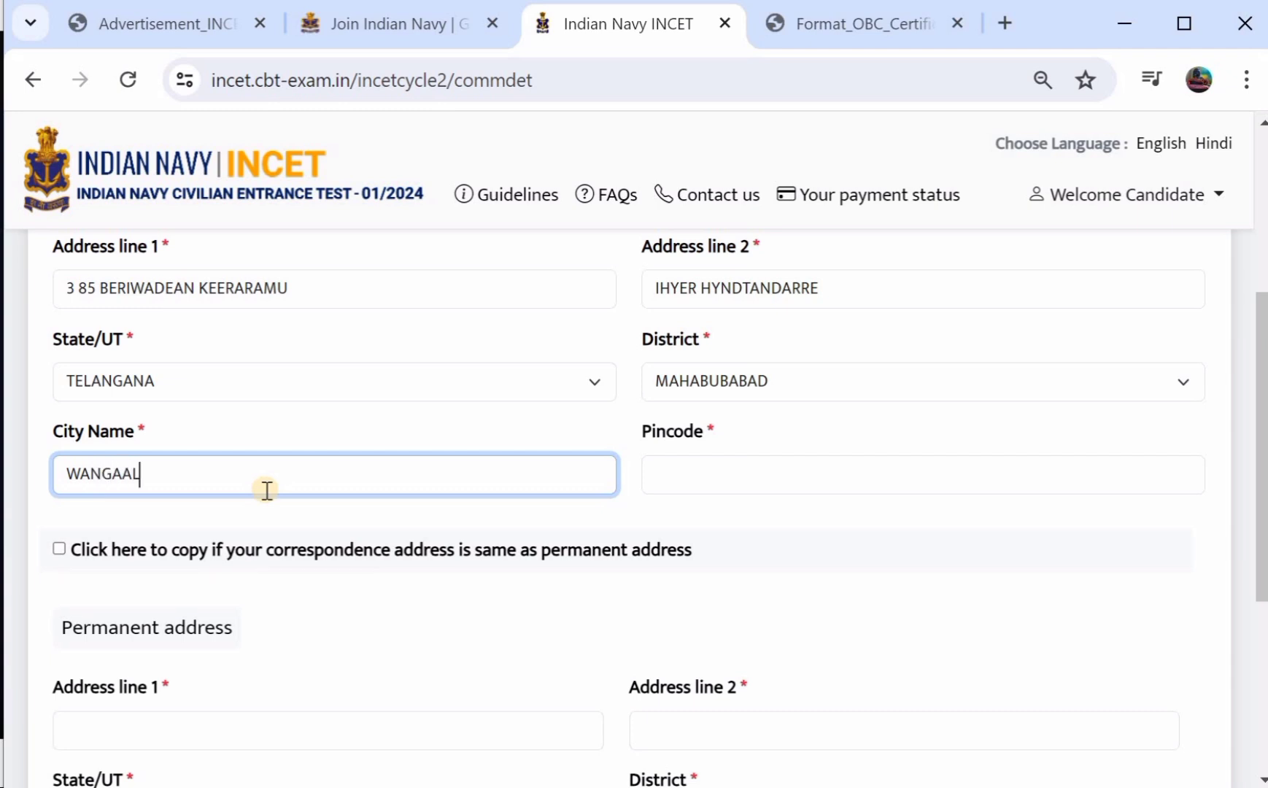
left_click(685, 480)
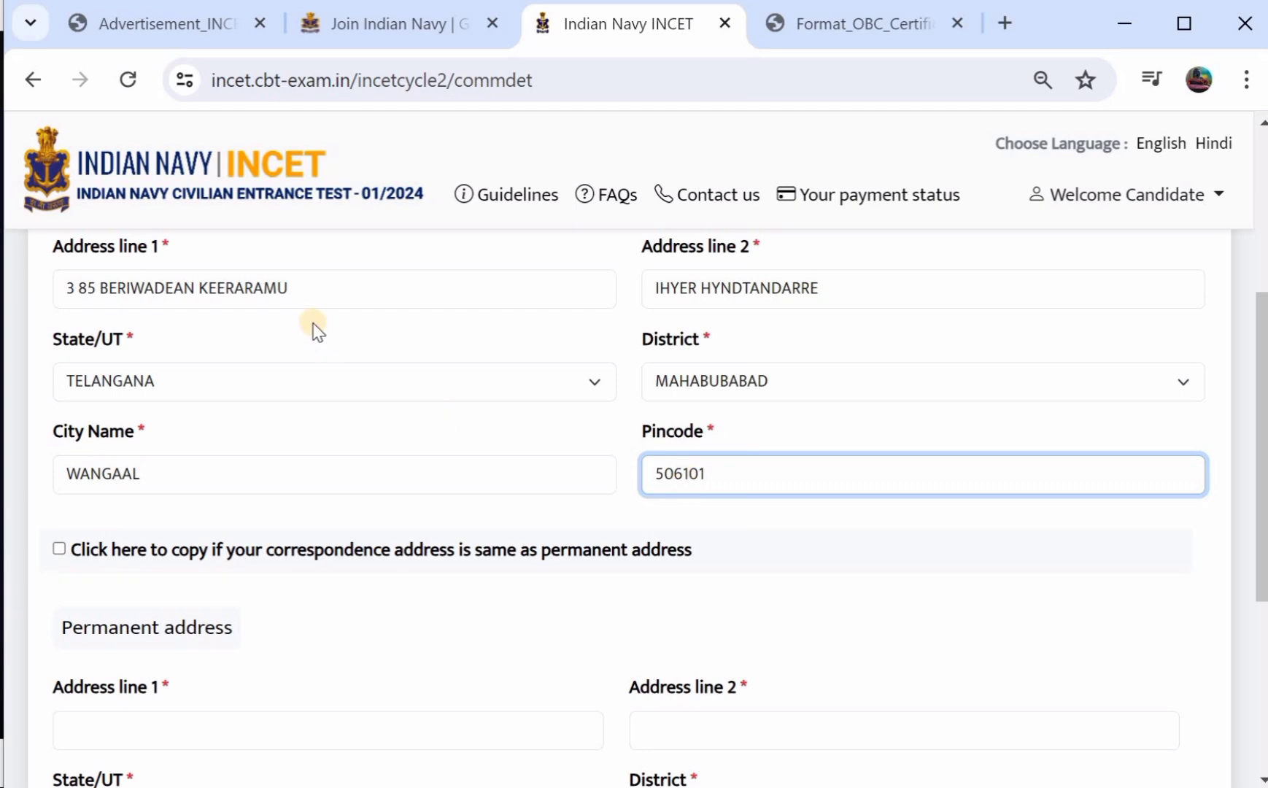
Copy the correspondence address into the permanent address, then save and confirm the communication details
scroll(315, 330, "up", 1)
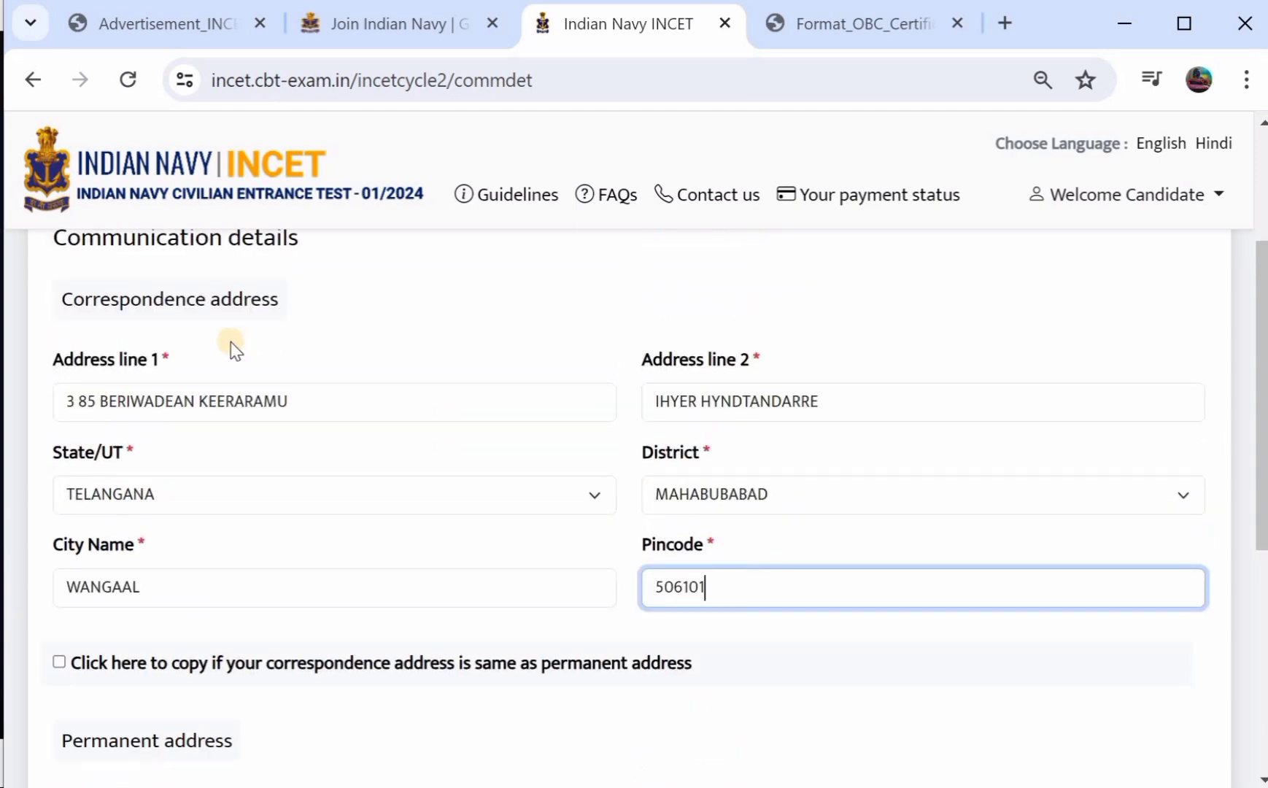
scroll(232, 345, "down", 2)
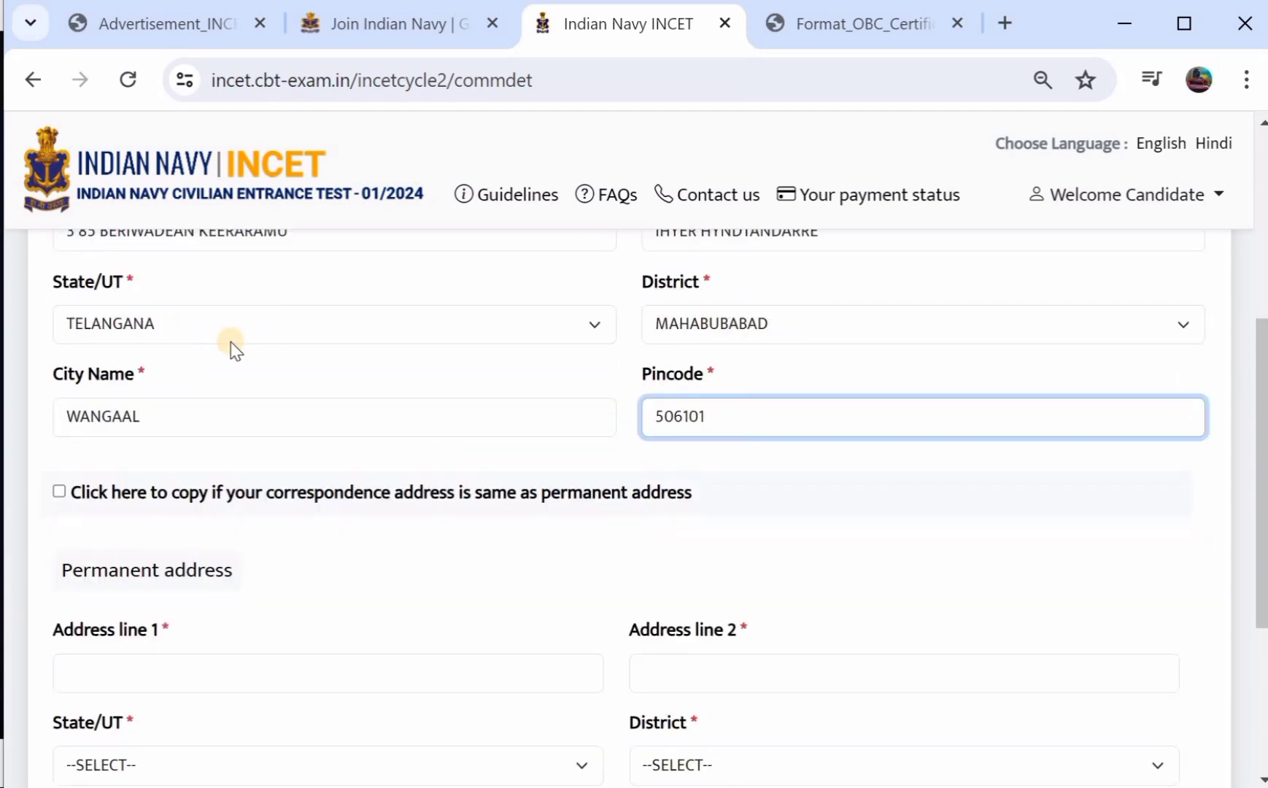
left_click(58, 492)
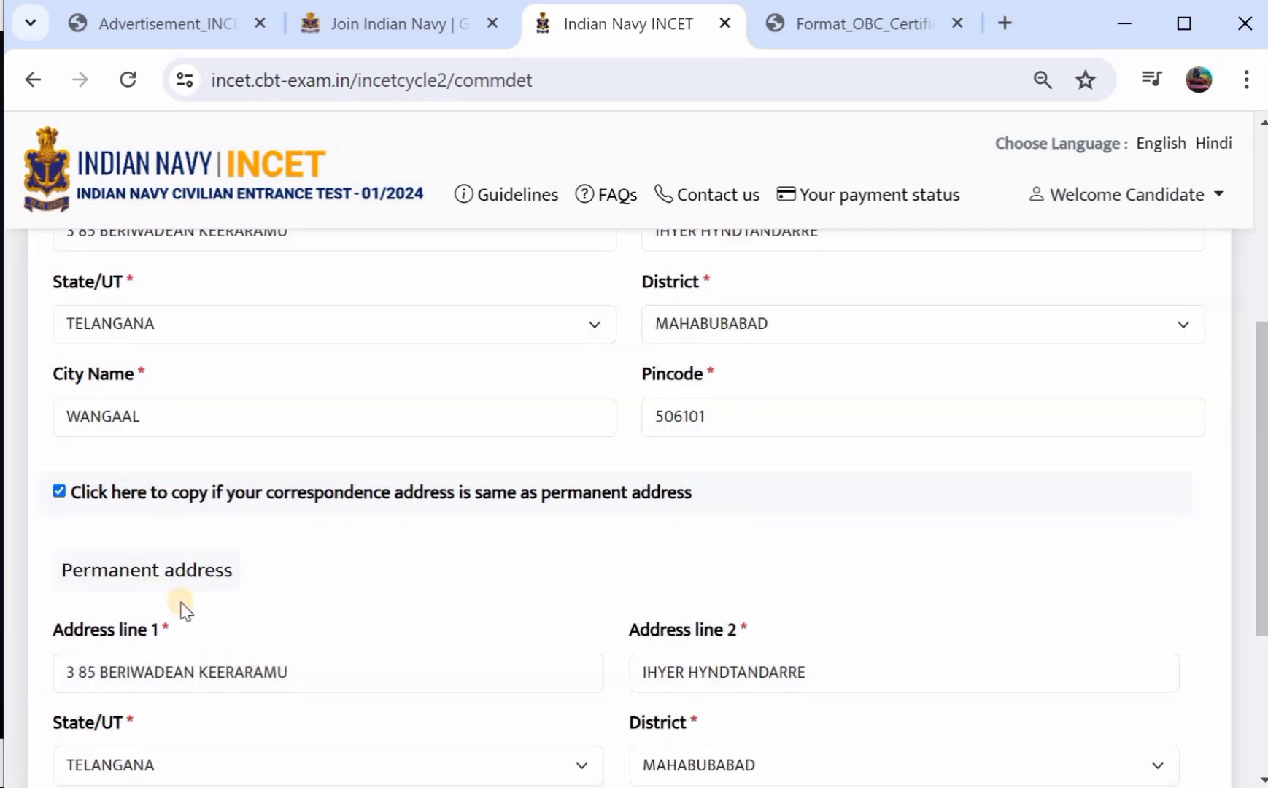
scroll(182, 609, "down", 1)
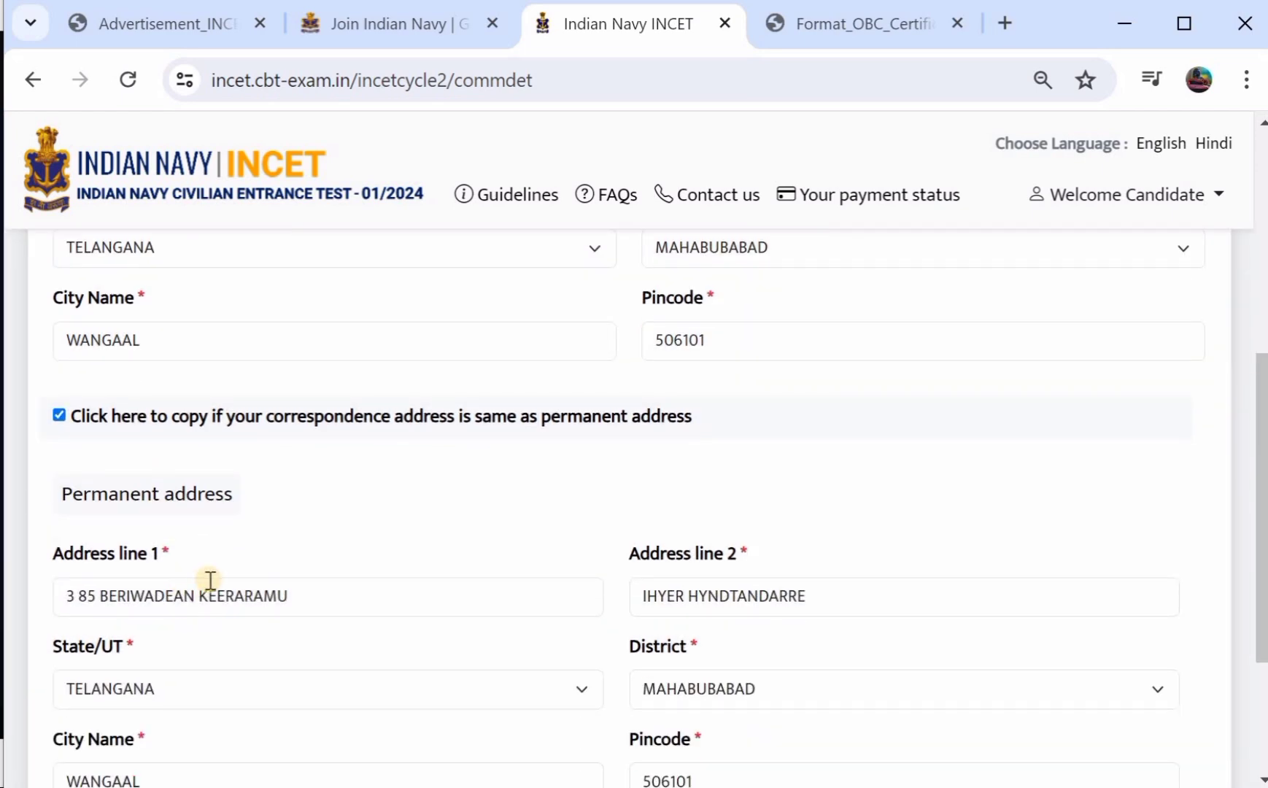
scroll(239, 632, "down", 1)
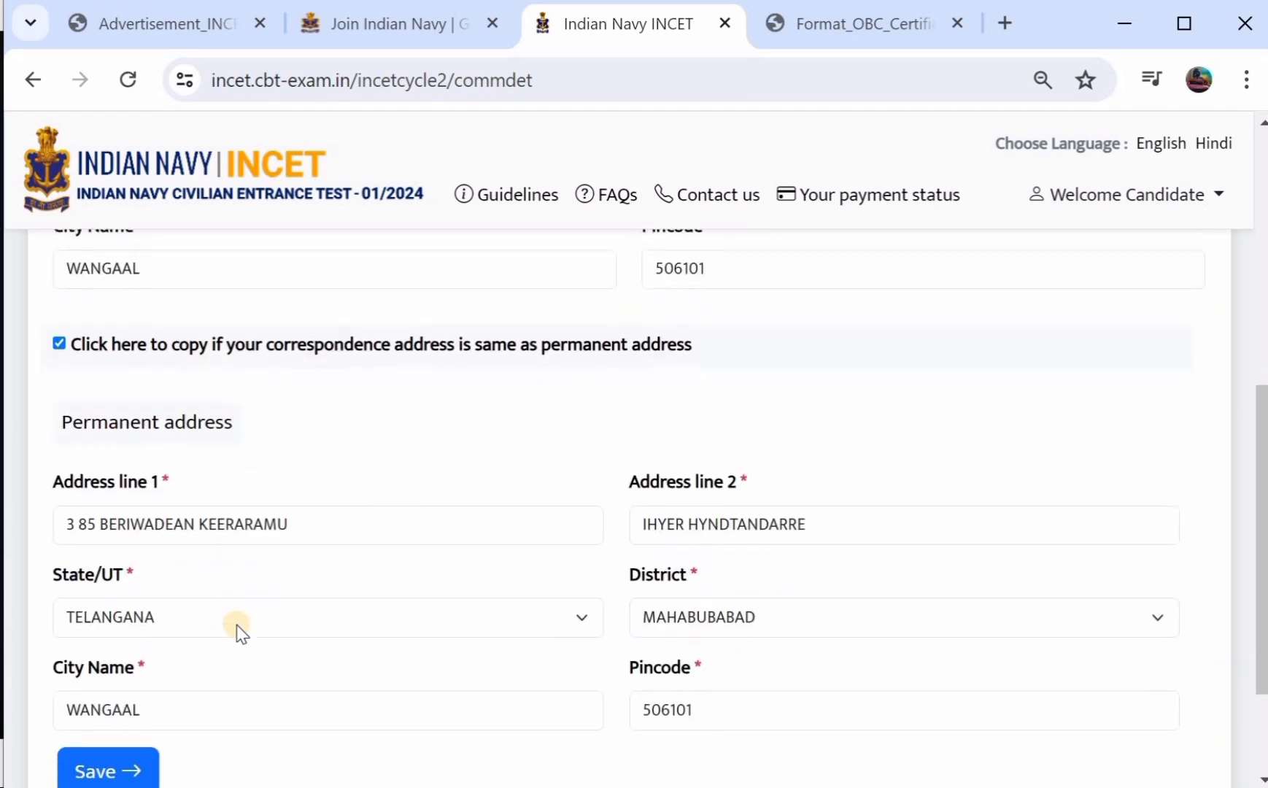
scroll(240, 628, "down", 2)
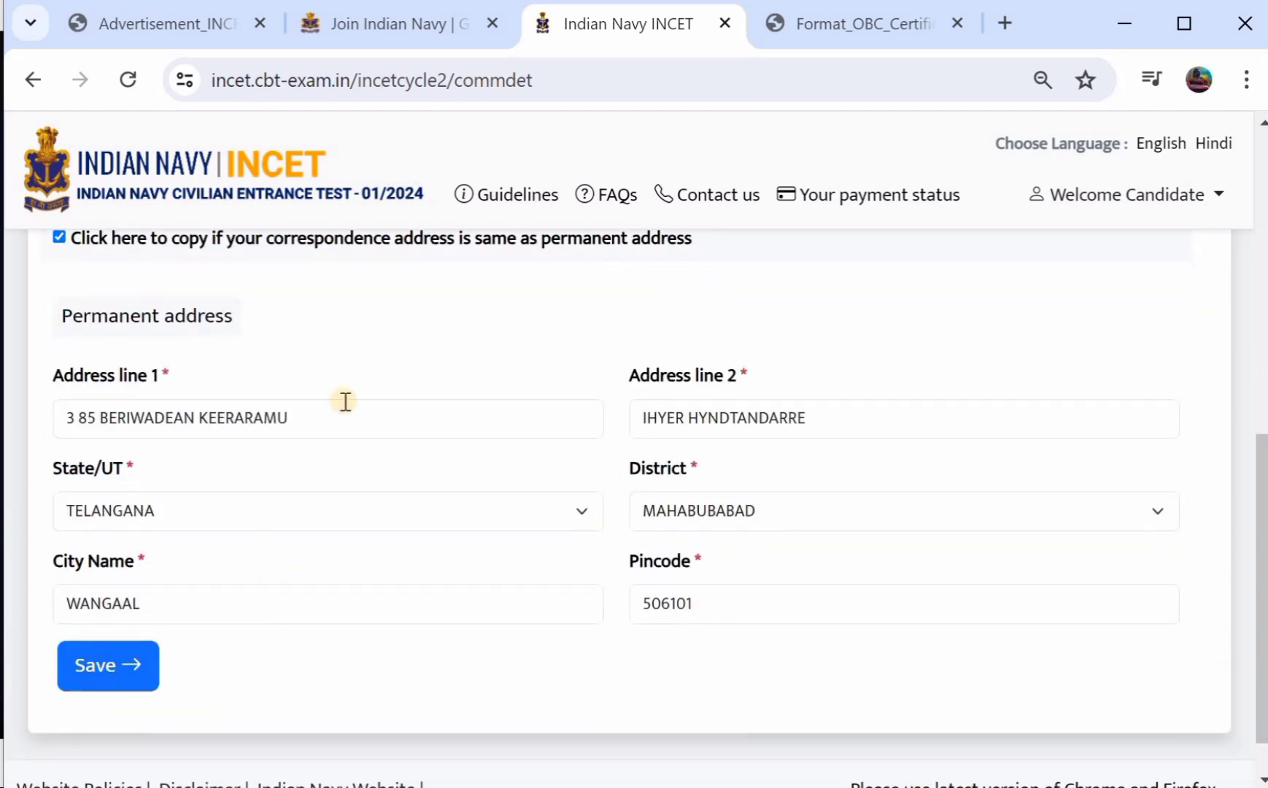
left_click(106, 664)
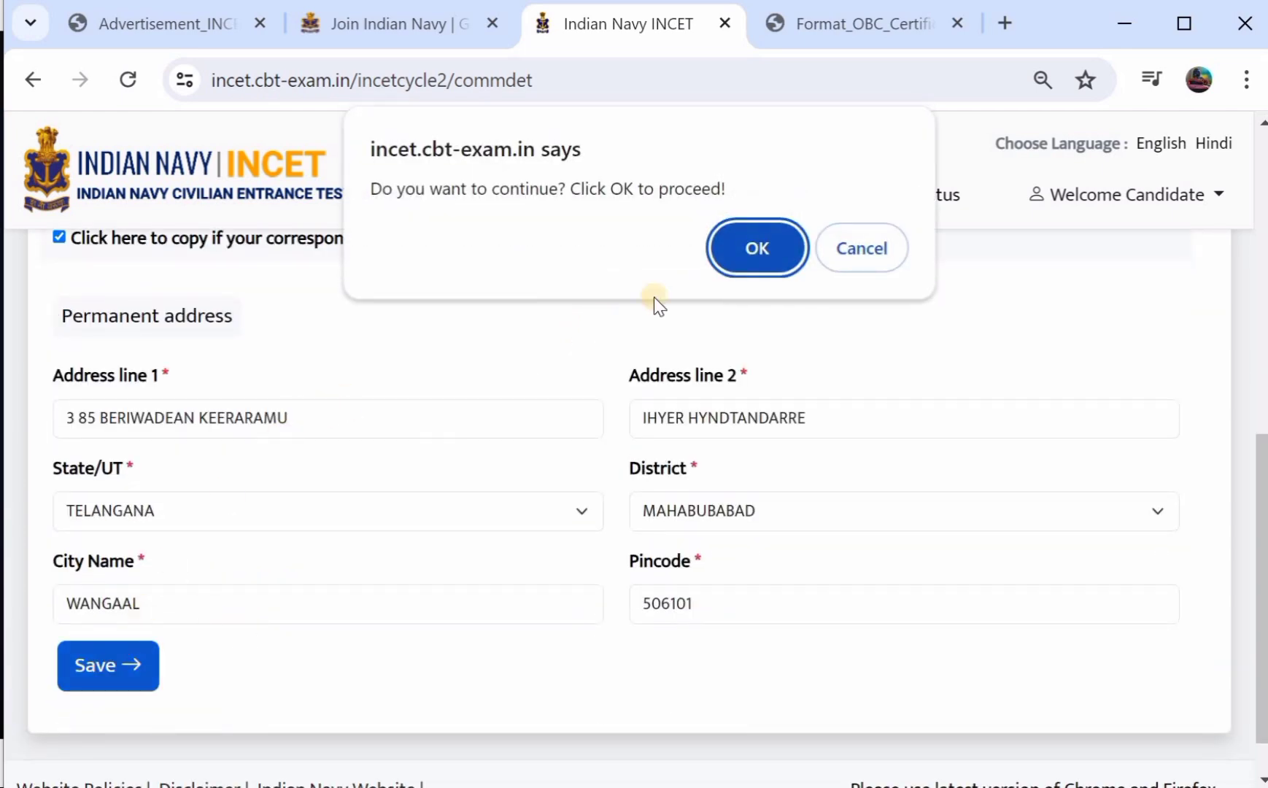
left_click(751, 233)
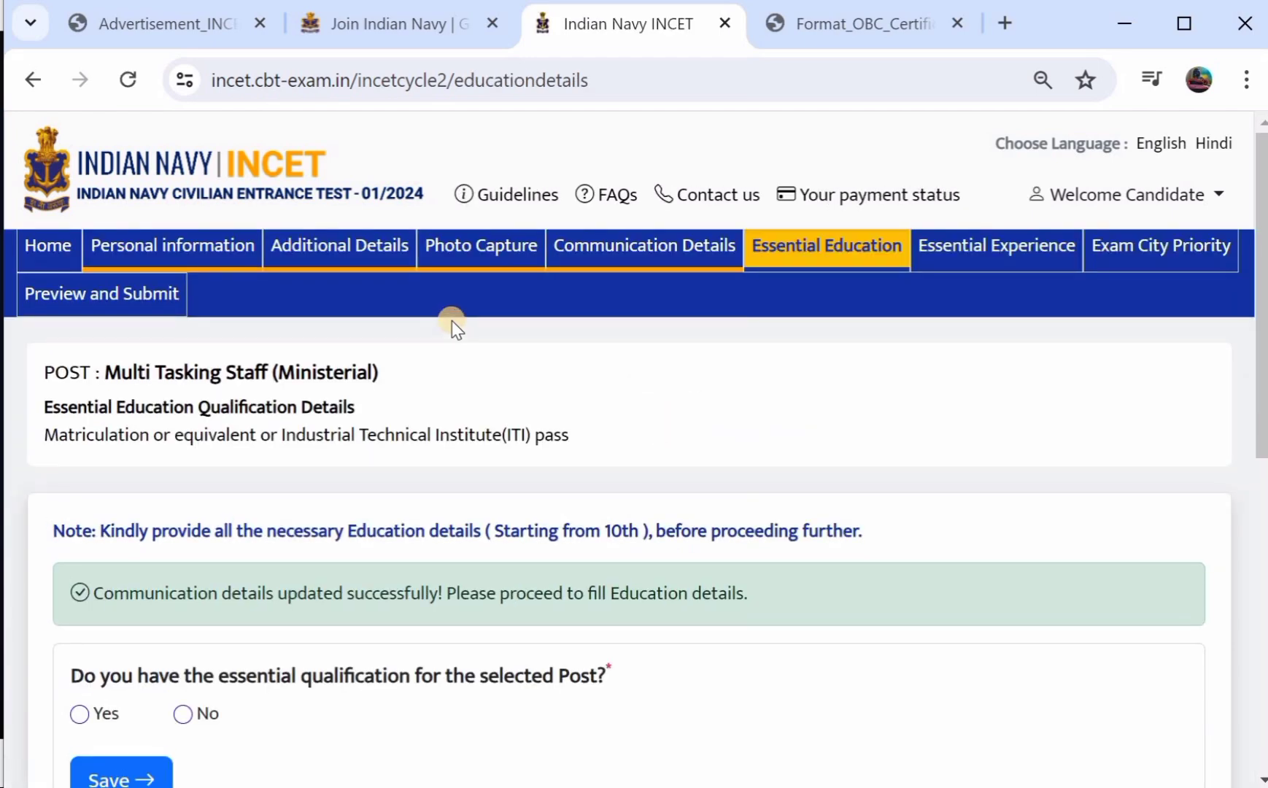
Answer Yes to having the essential qualification and save the answer
scroll(370, 368, "down", 2)
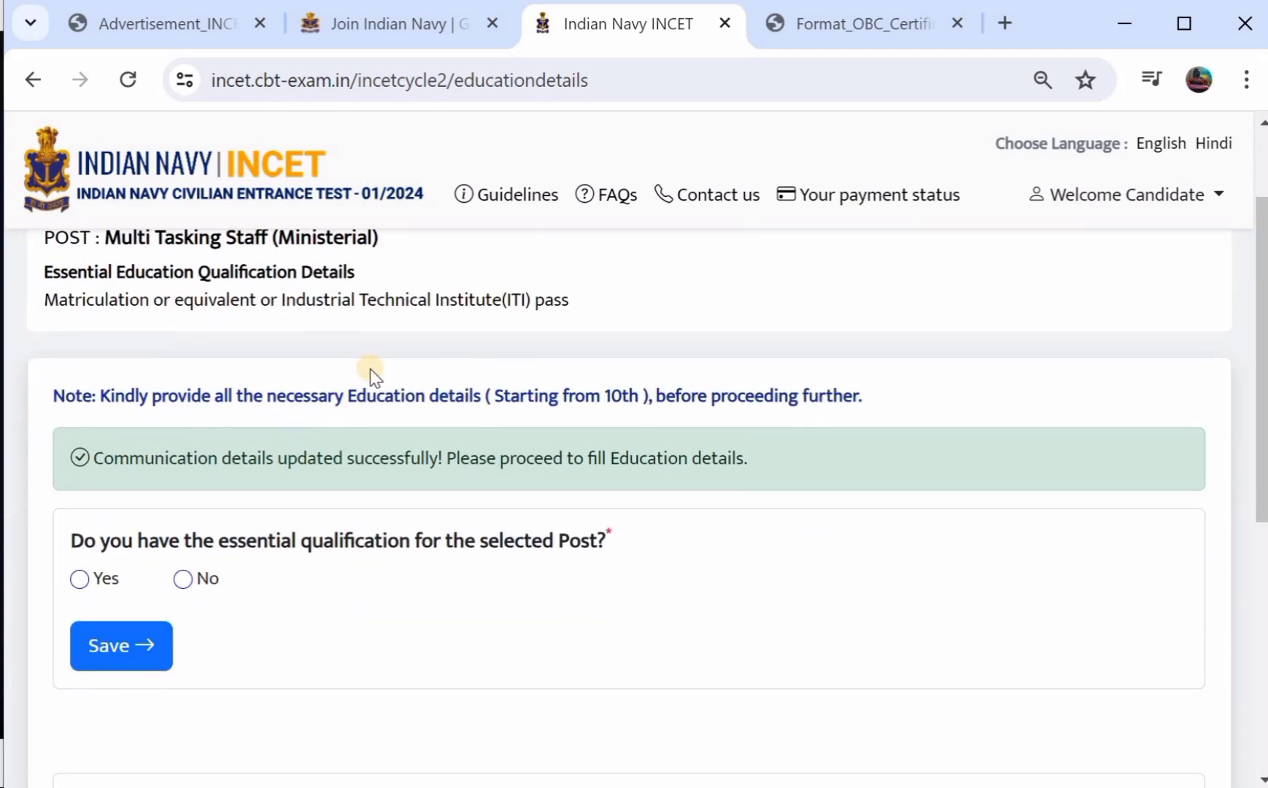
scroll(216, 456, "down", 1)
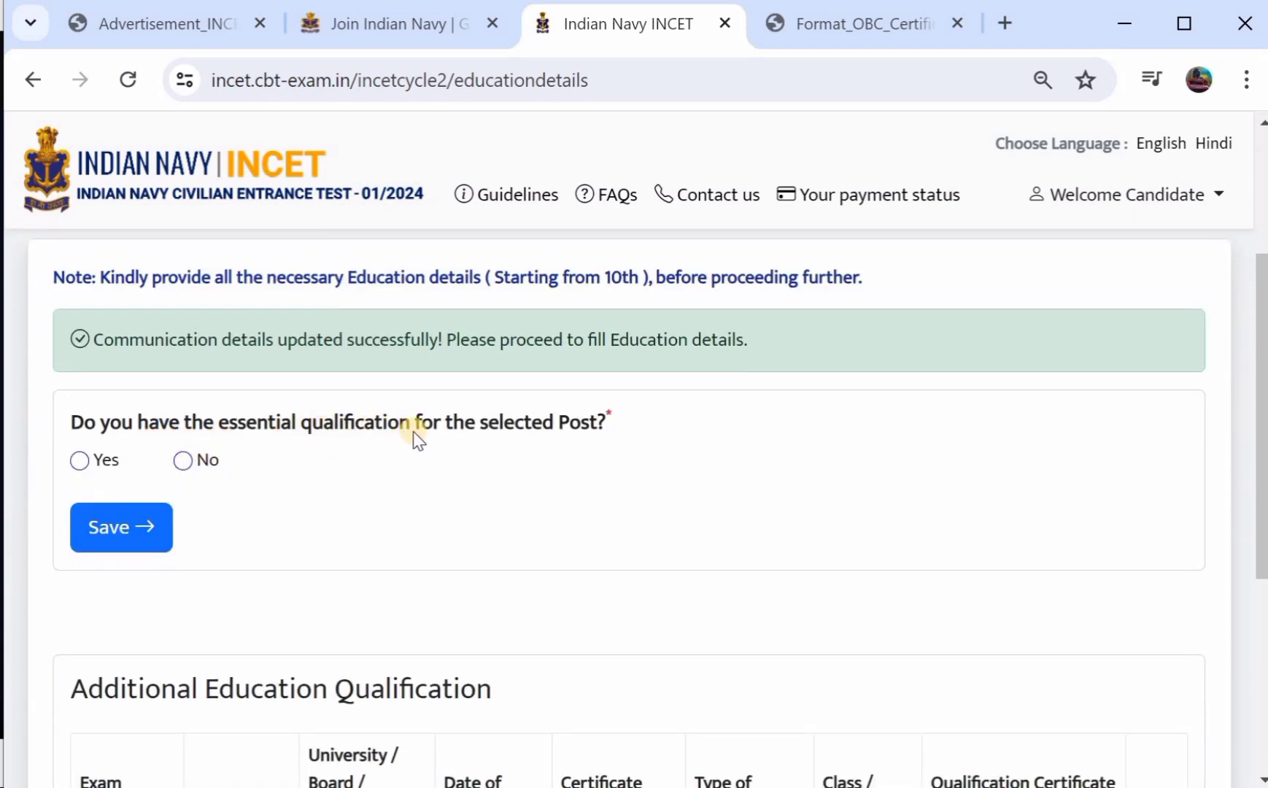
left_click(81, 469)
left_click(97, 522)
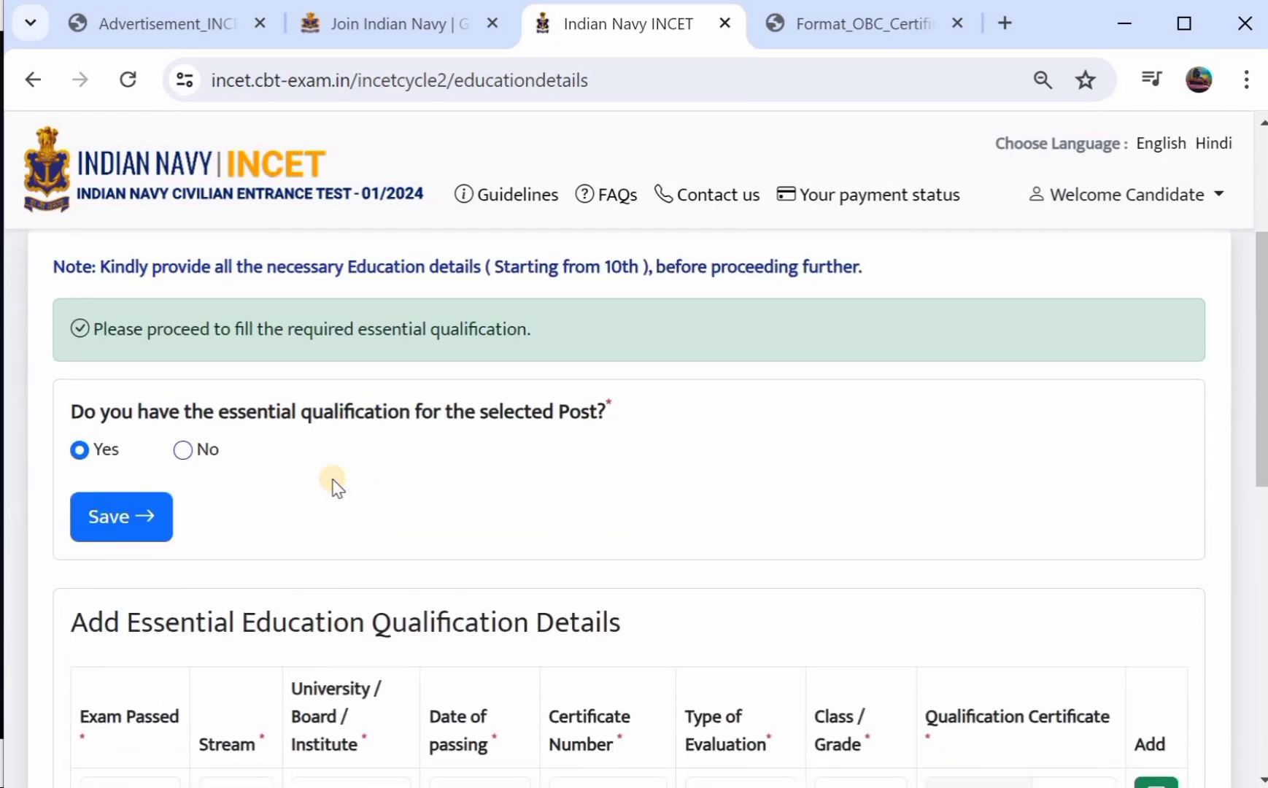
Choose Matriculation/Equivalent as exam and stream, with institute 'HEBHI'
scroll(333, 485, "down", 3)
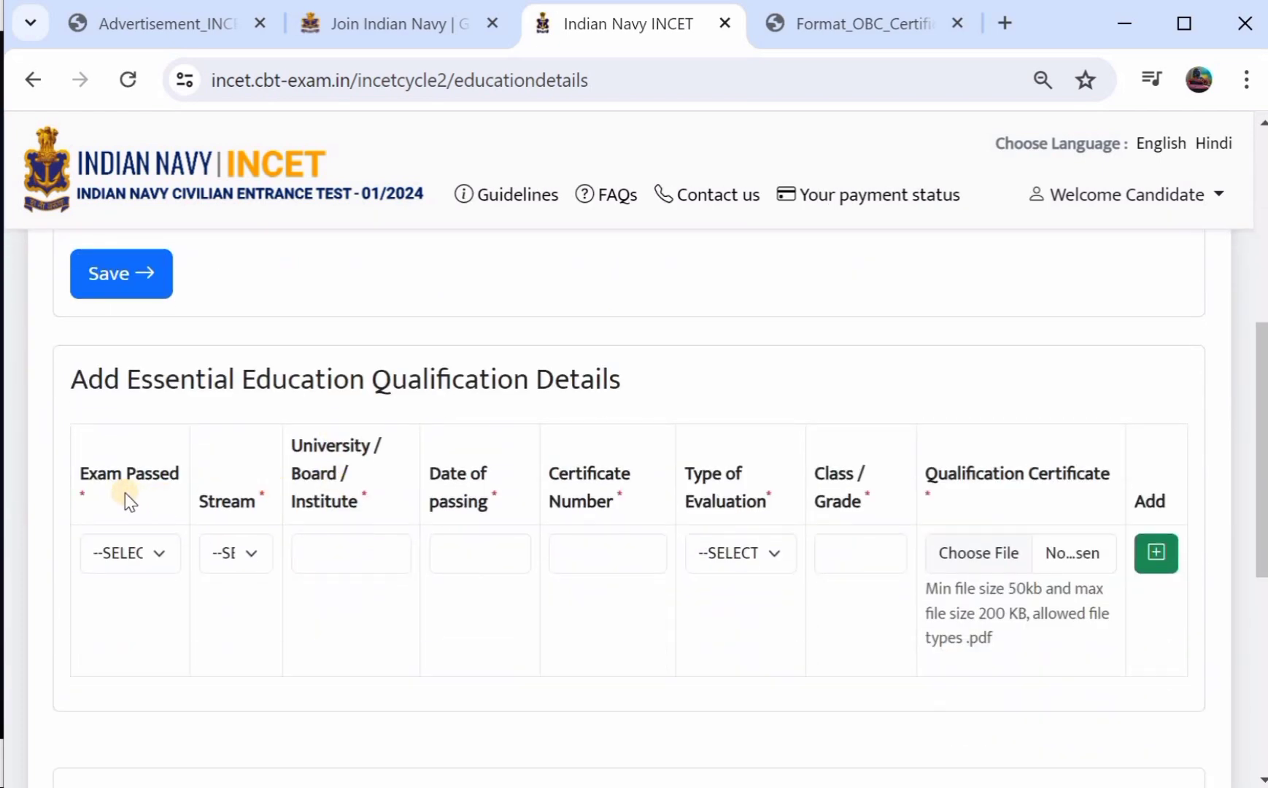
left_click(131, 552)
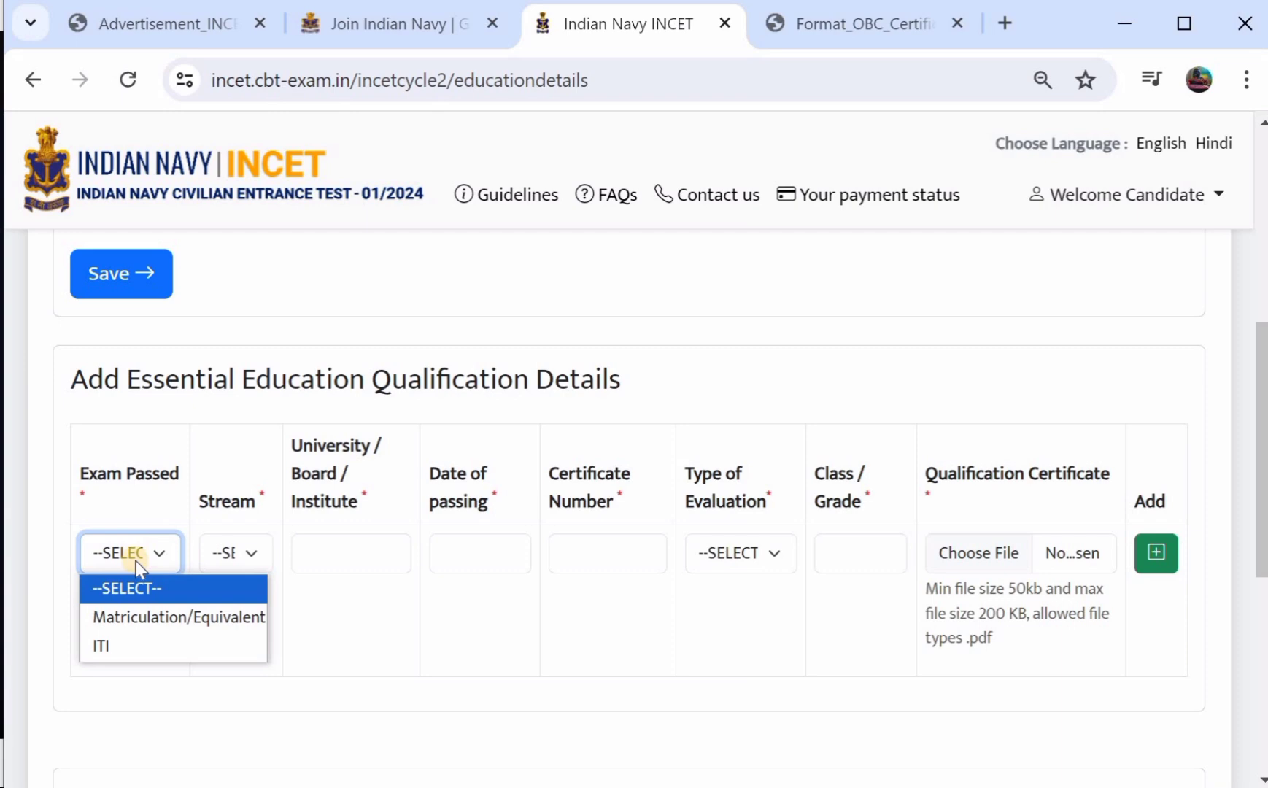
left_click(149, 611)
left_click(256, 547)
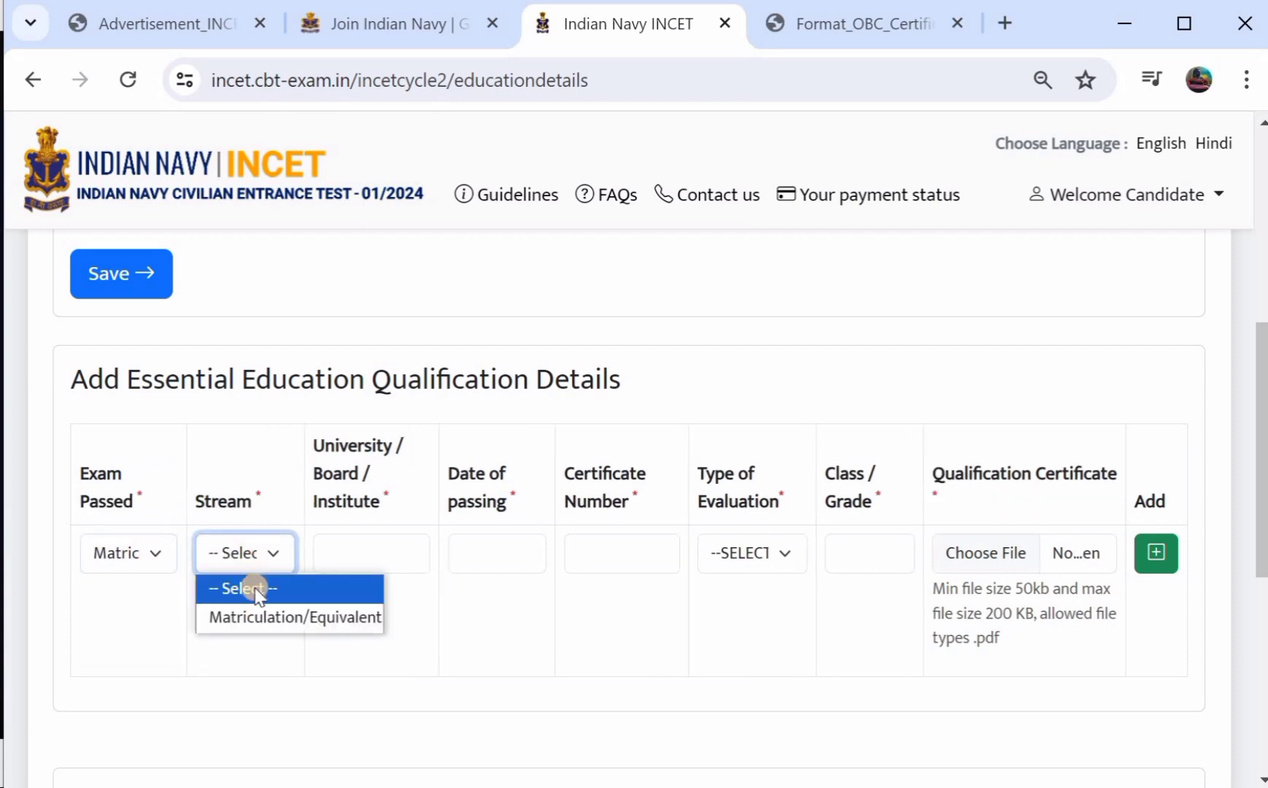
left_click(280, 619)
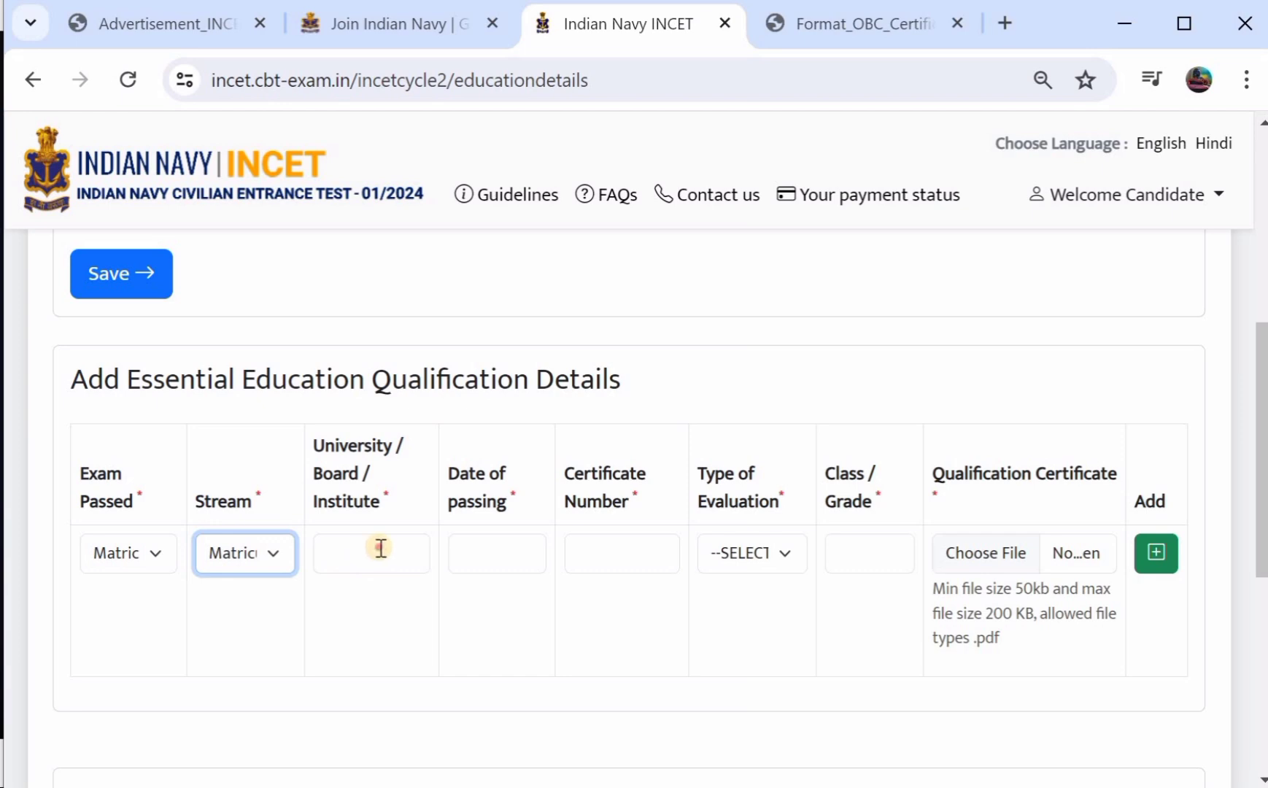
left_click(378, 548)
type("HEBHI")
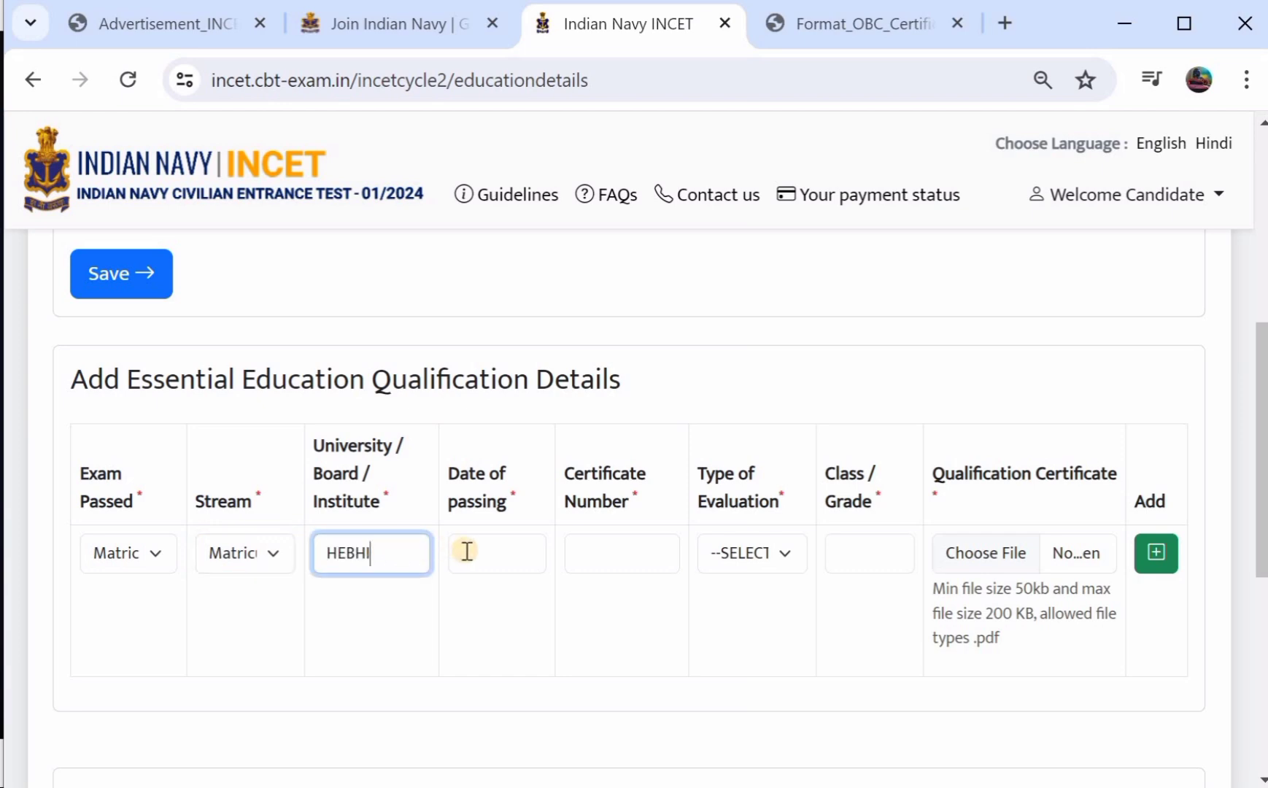
Set the date of passing to 09-05-2018 and enter the certificate number
left_click(464, 551)
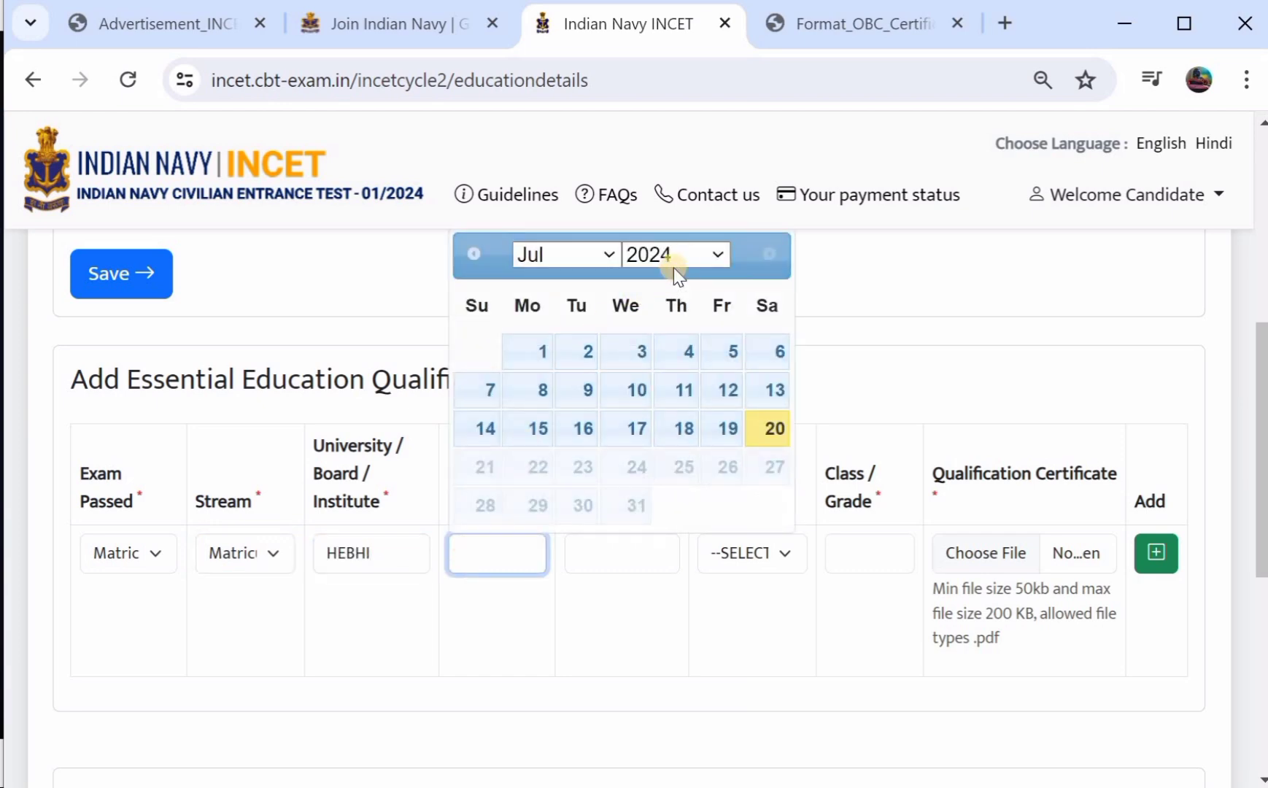
left_click(687, 252)
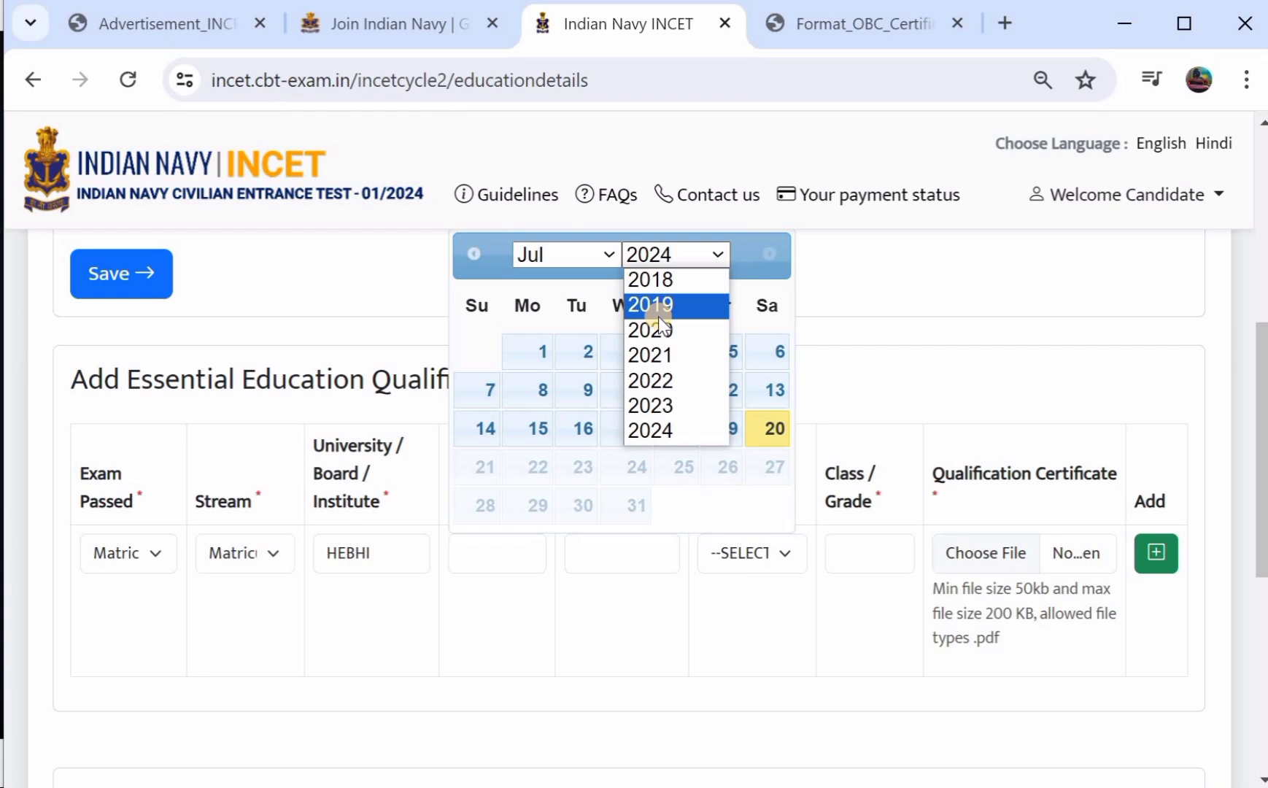
left_click(675, 279)
left_click(548, 254)
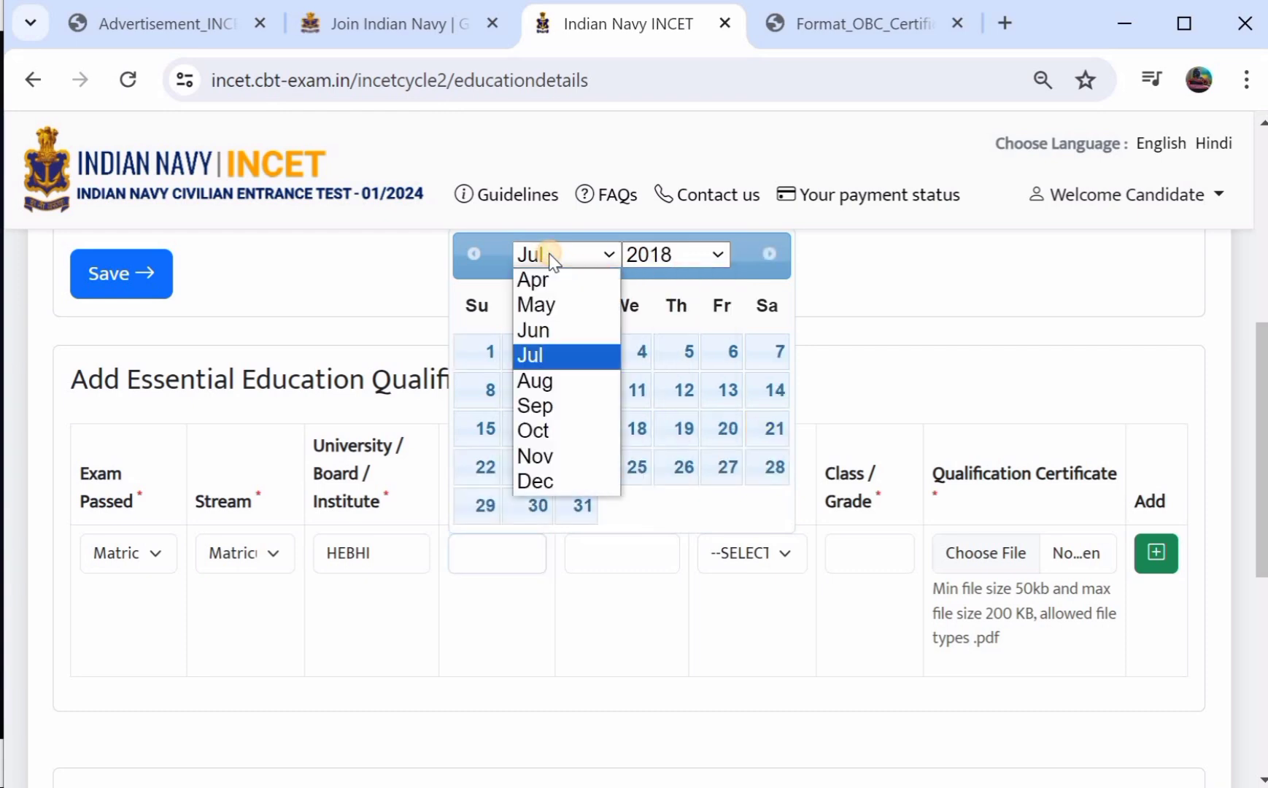
left_click(548, 319)
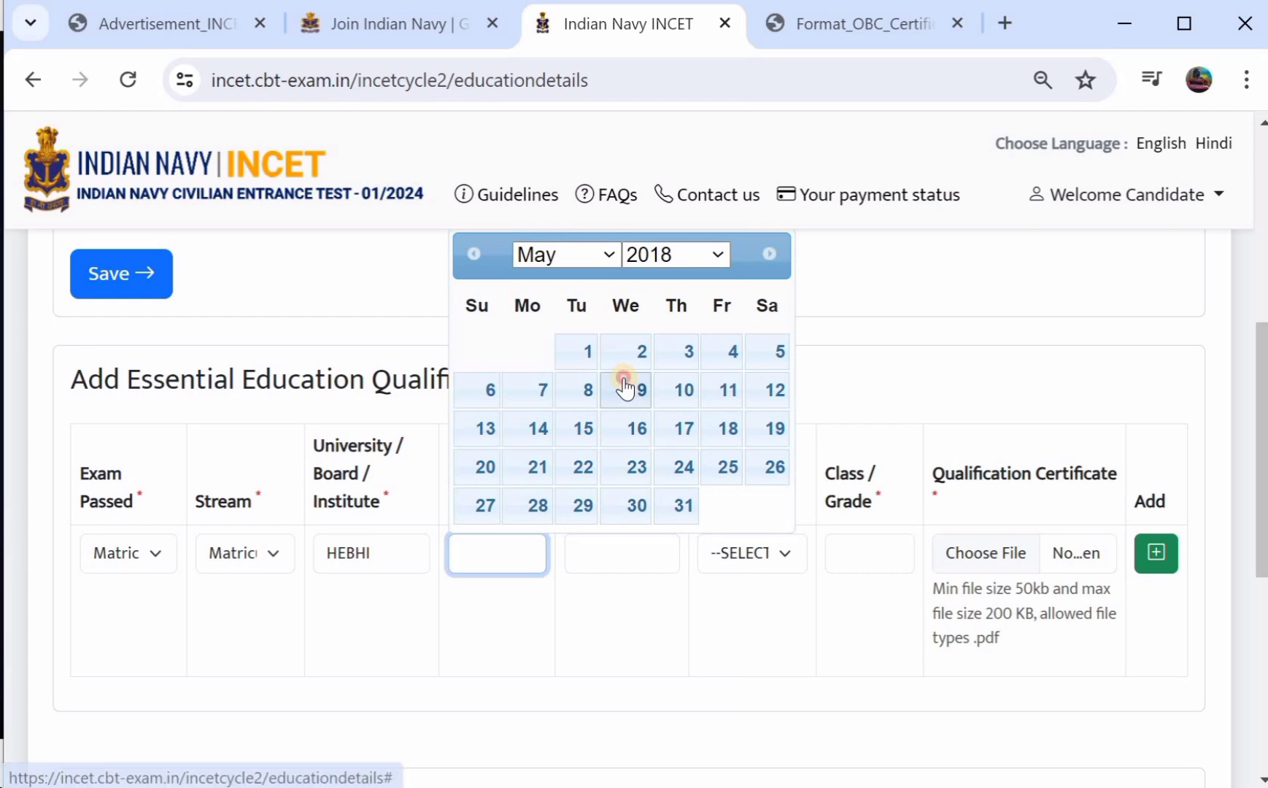
left_click(626, 385)
left_click(618, 551)
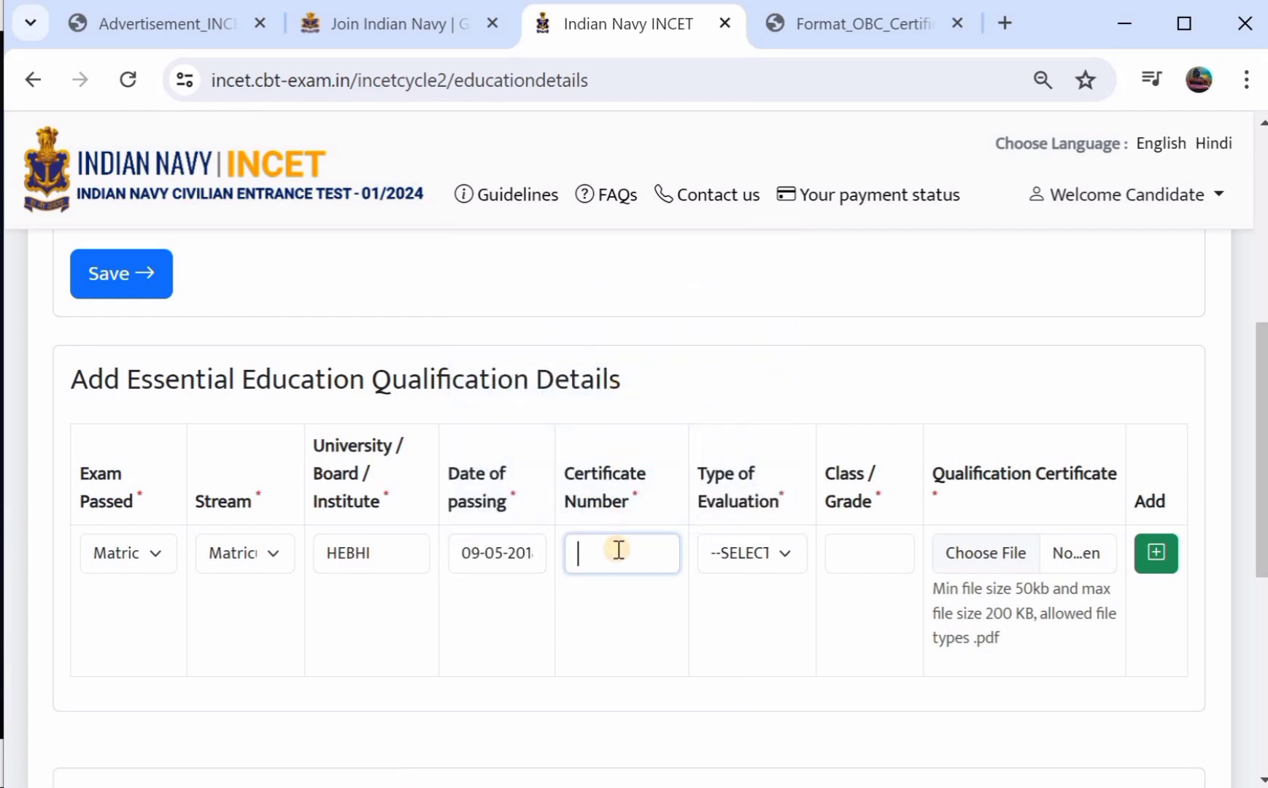
type("79345")
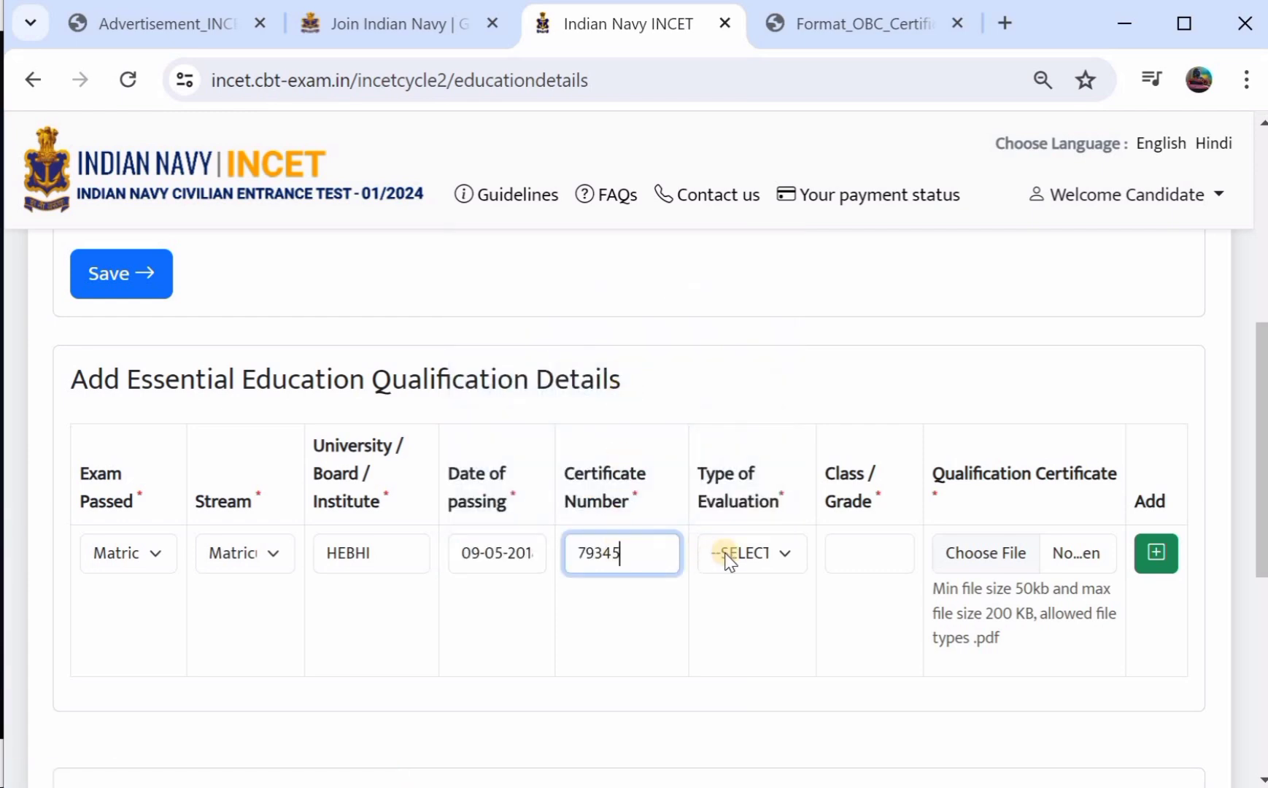
Use Percentage Marks evaluation with 78 of 100 marks, the percentage, and grade 2
left_click(747, 558)
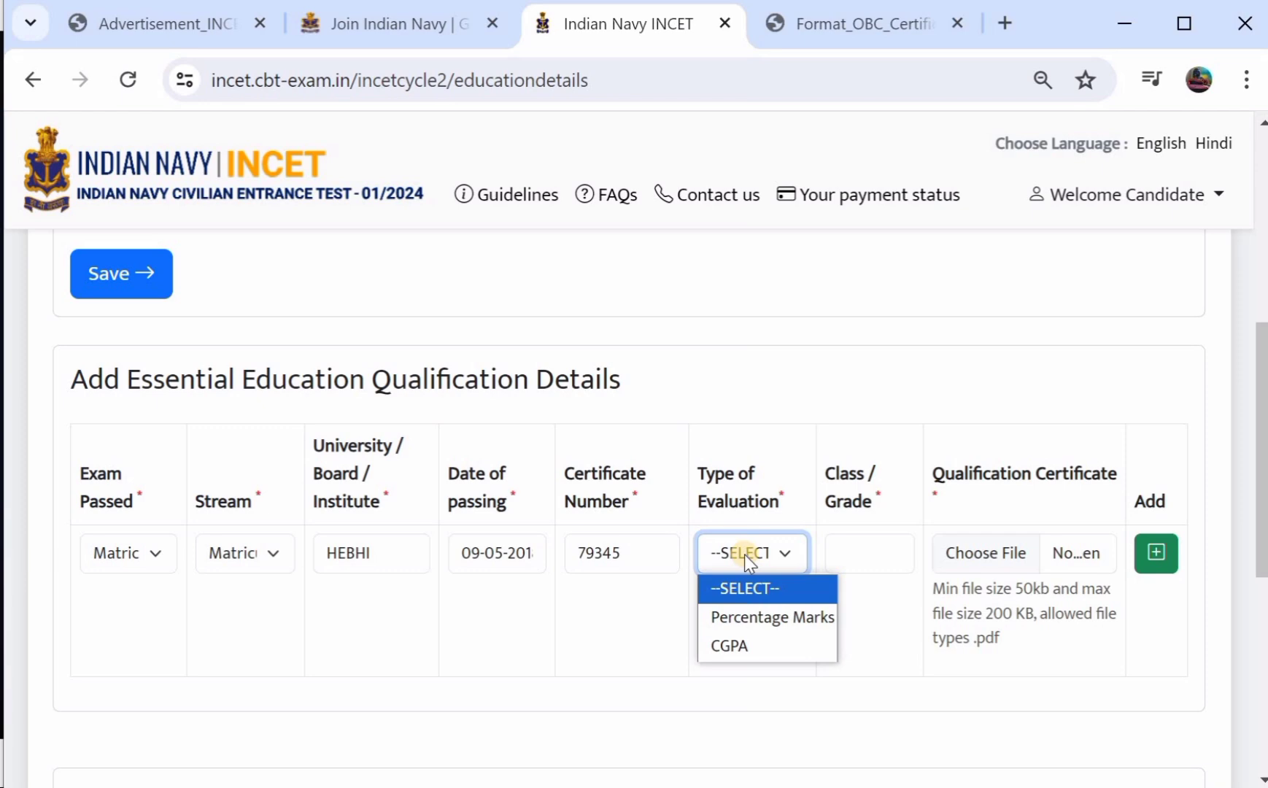
left_click(755, 606)
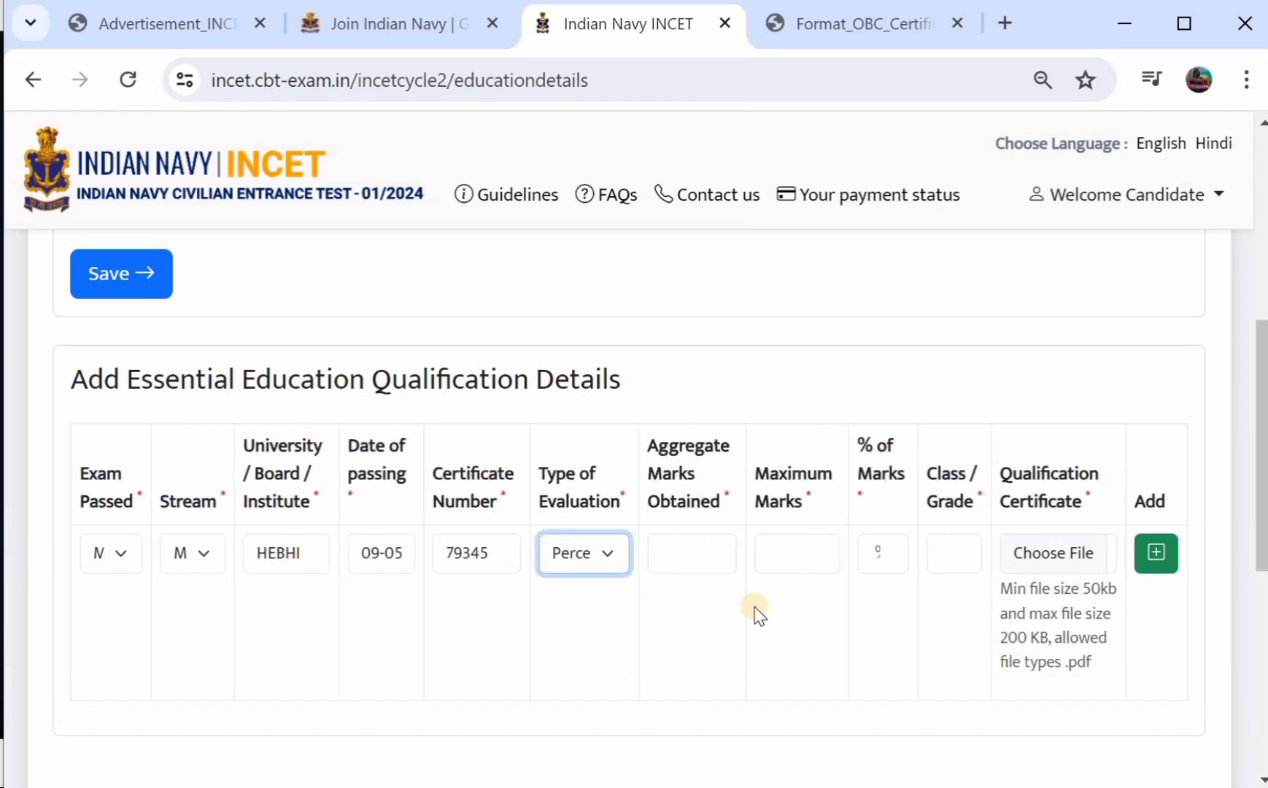
left_click(680, 554)
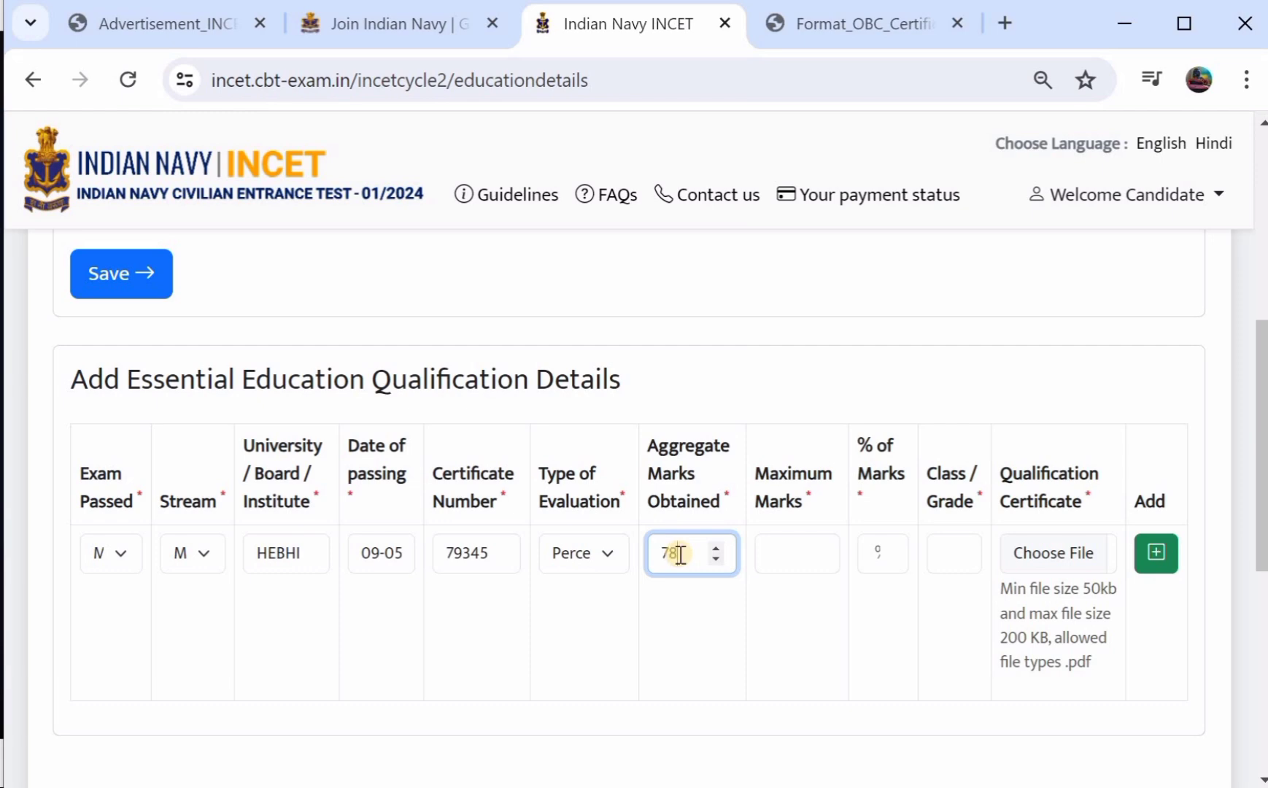
type("78")
left_click(793, 559)
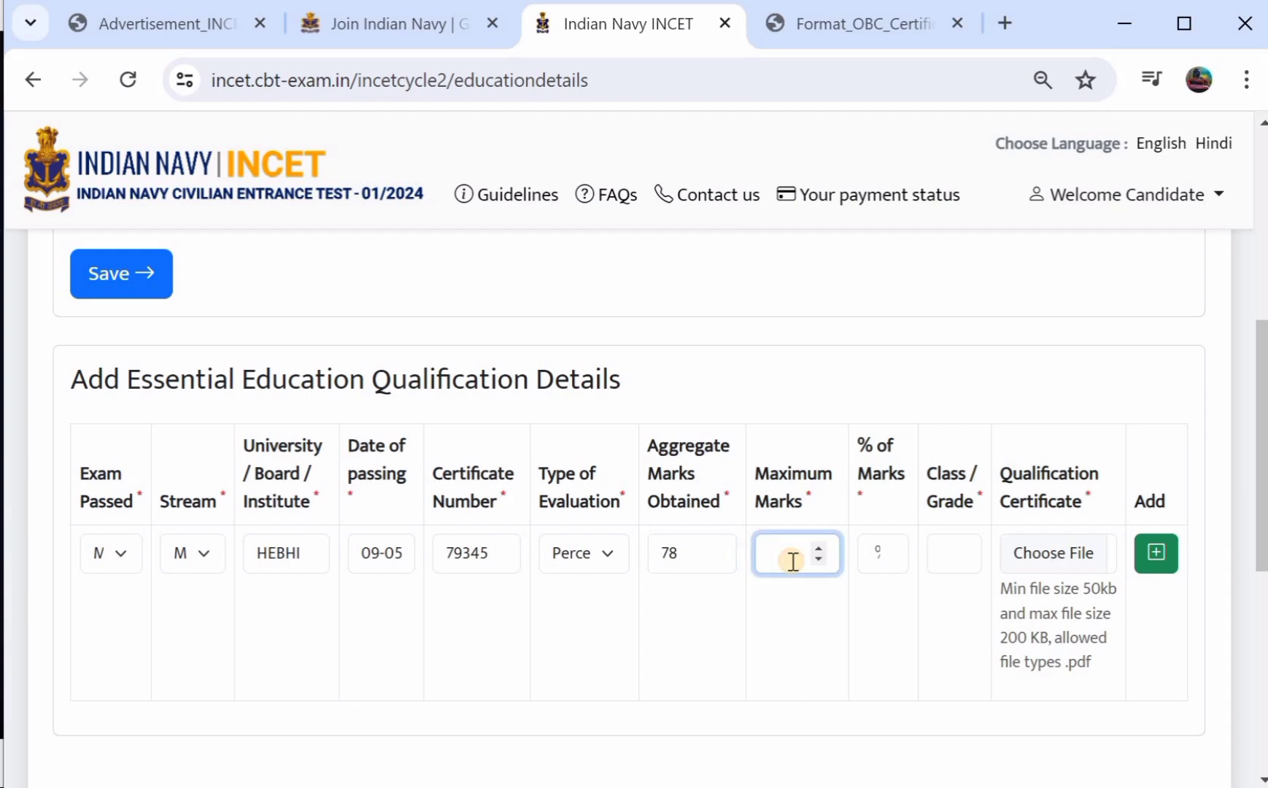
left_click(871, 555)
type("78")
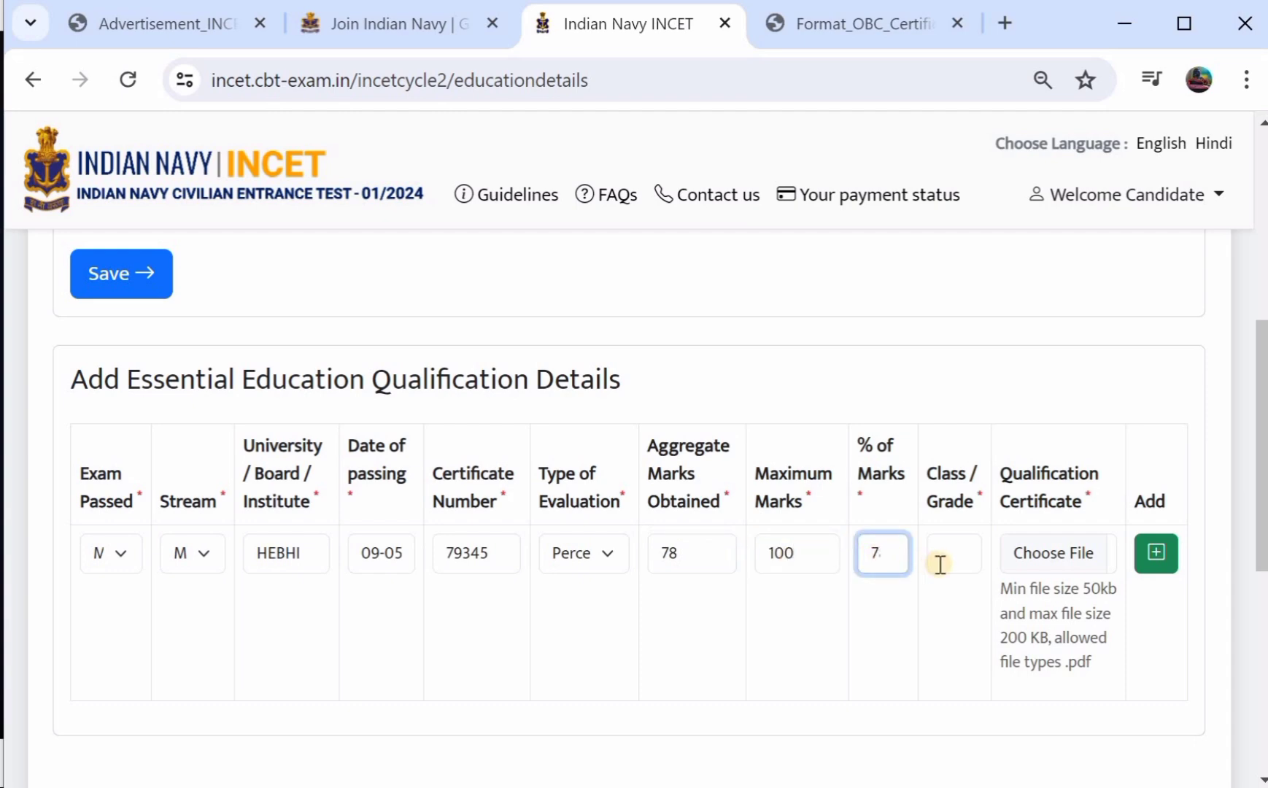
left_click(939, 563)
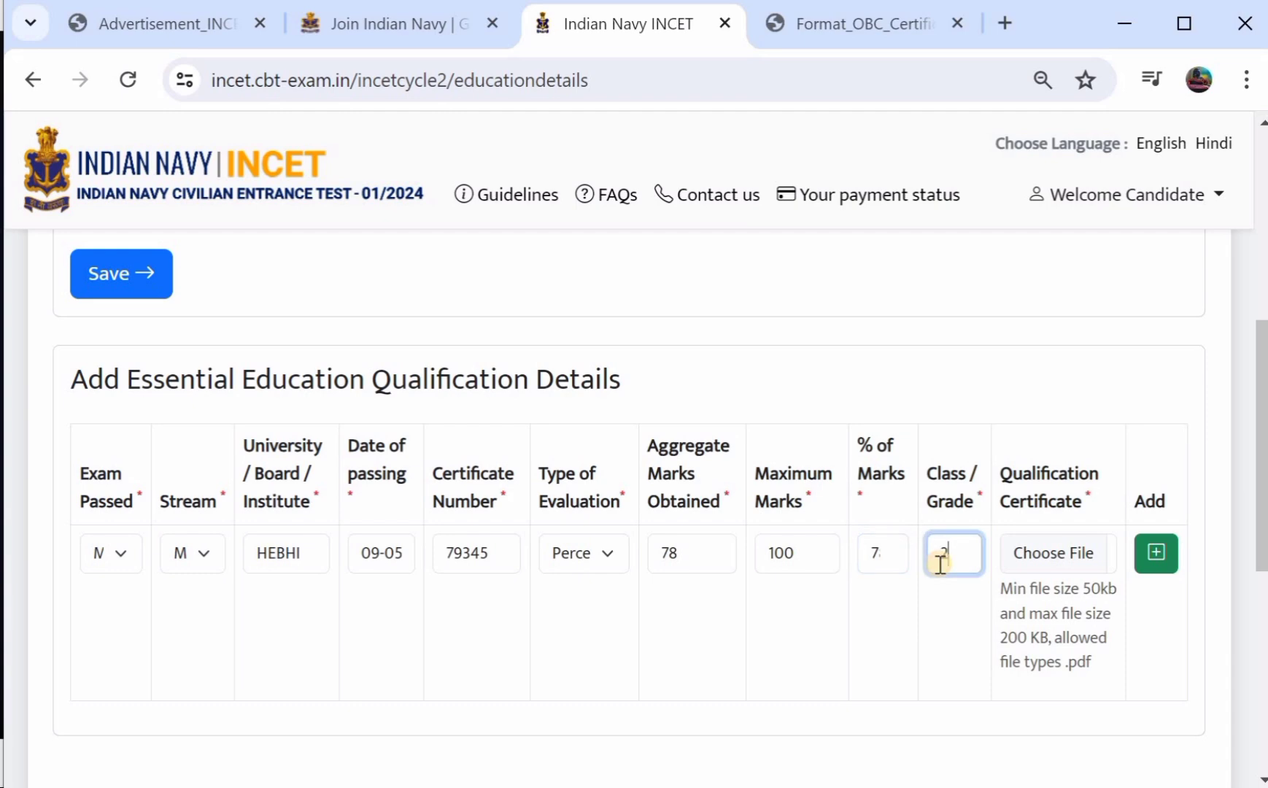
left_click(1039, 563)
Attach the certificate PDF from Documents and add the Matriculation entry, confirming it
left_click(1039, 563)
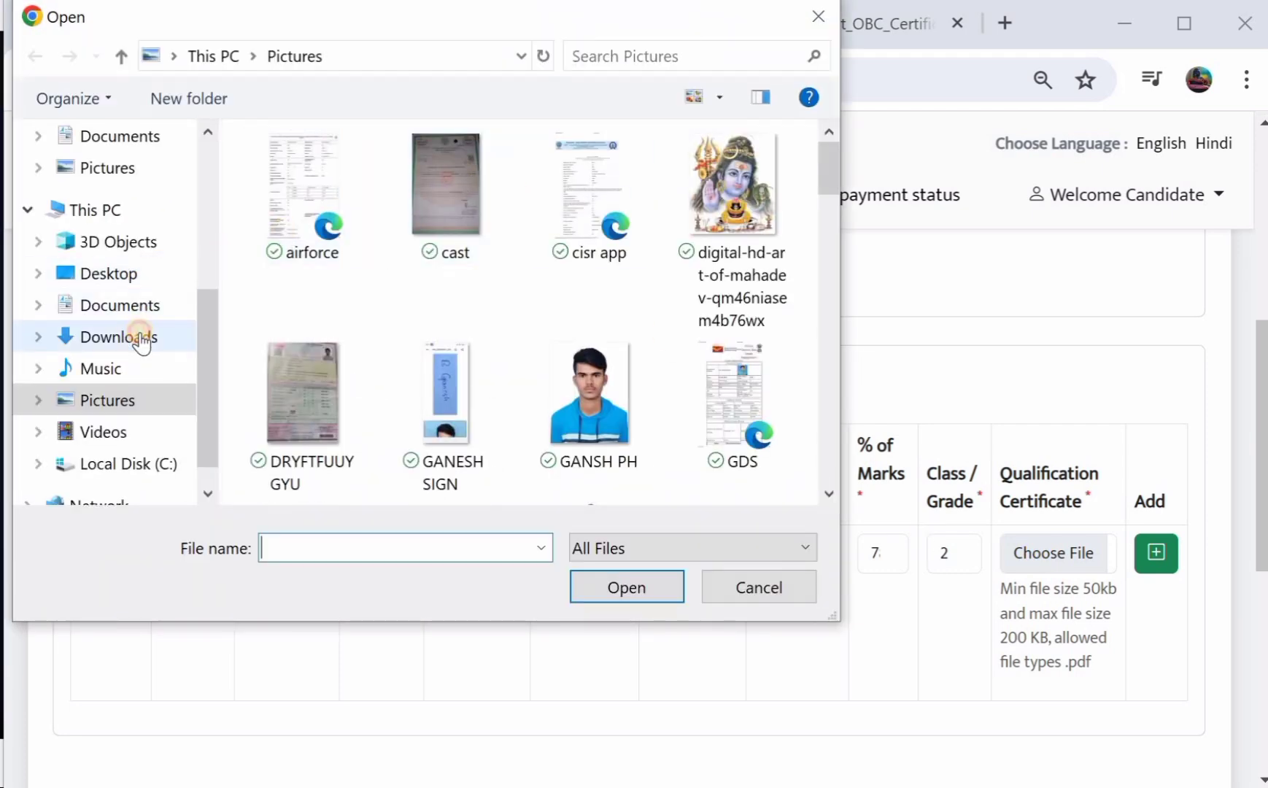
left_click(138, 338)
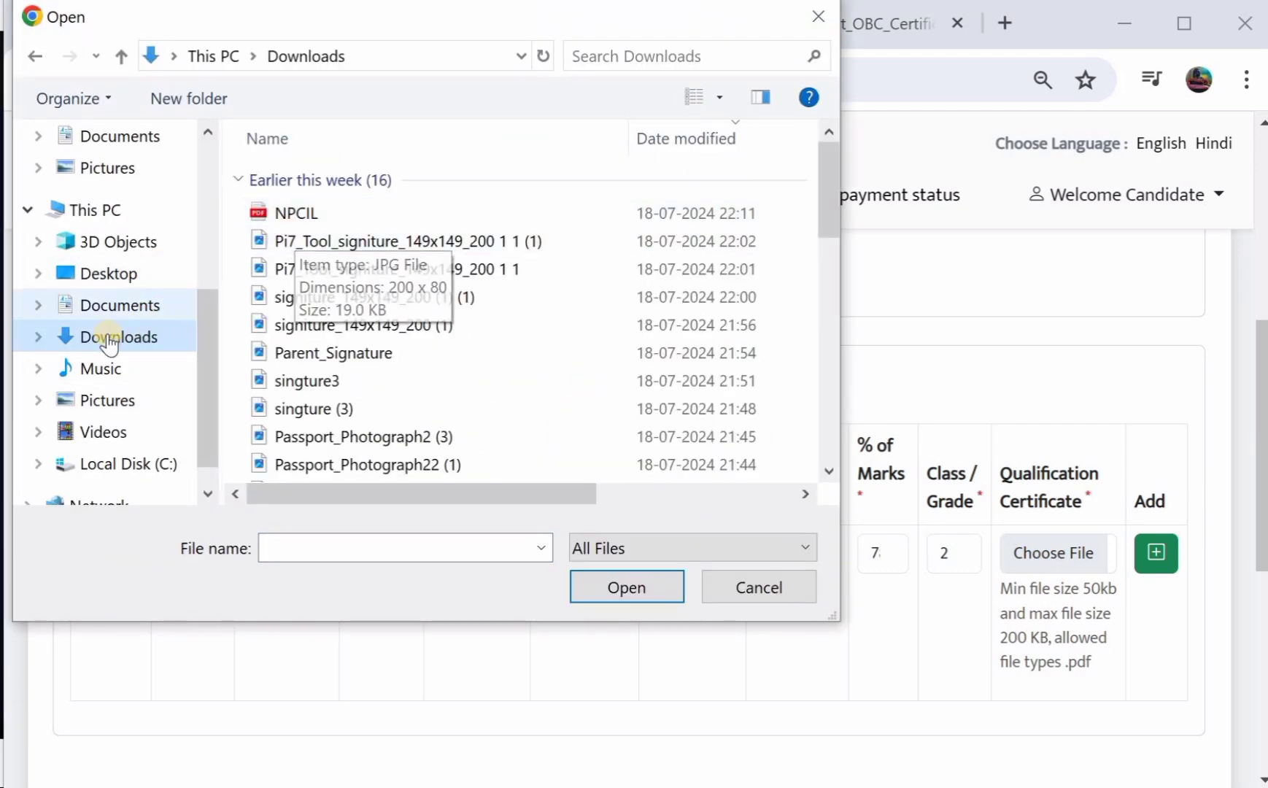
left_click(150, 306)
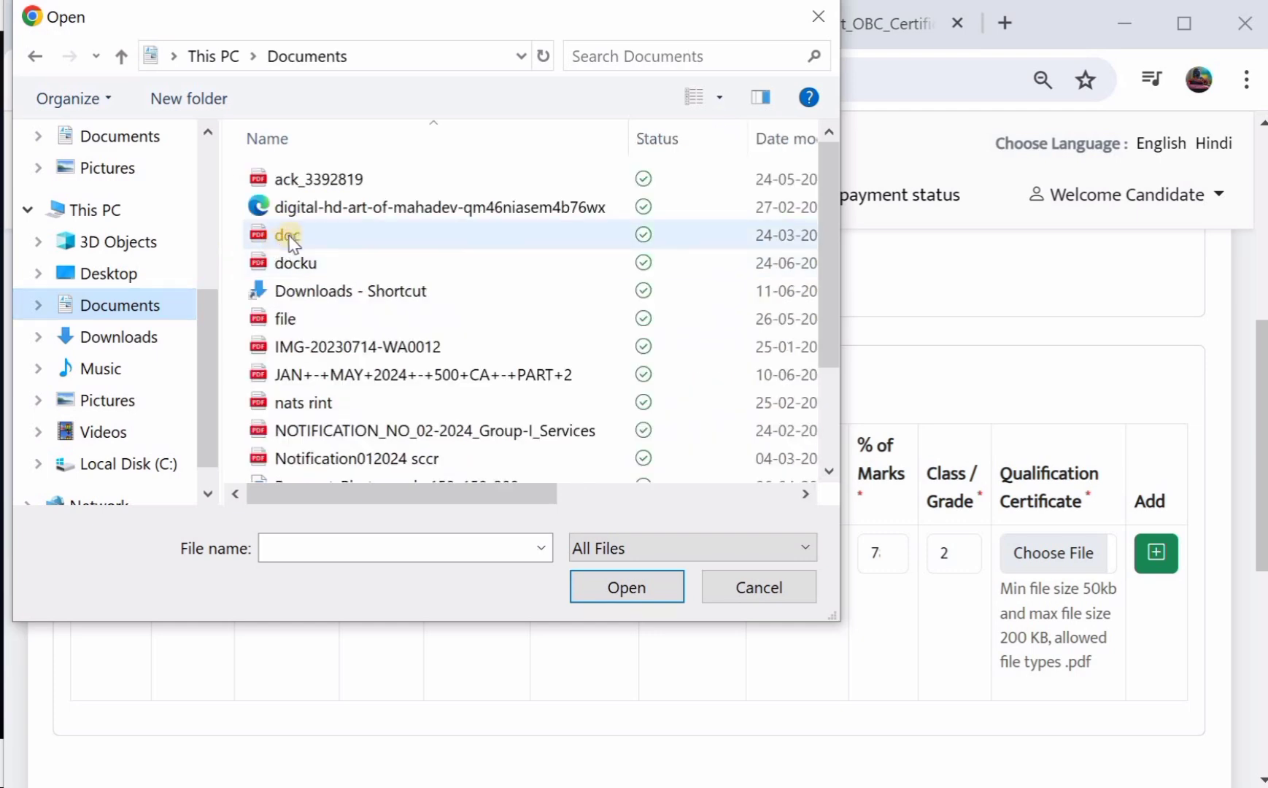
double_click(292, 238)
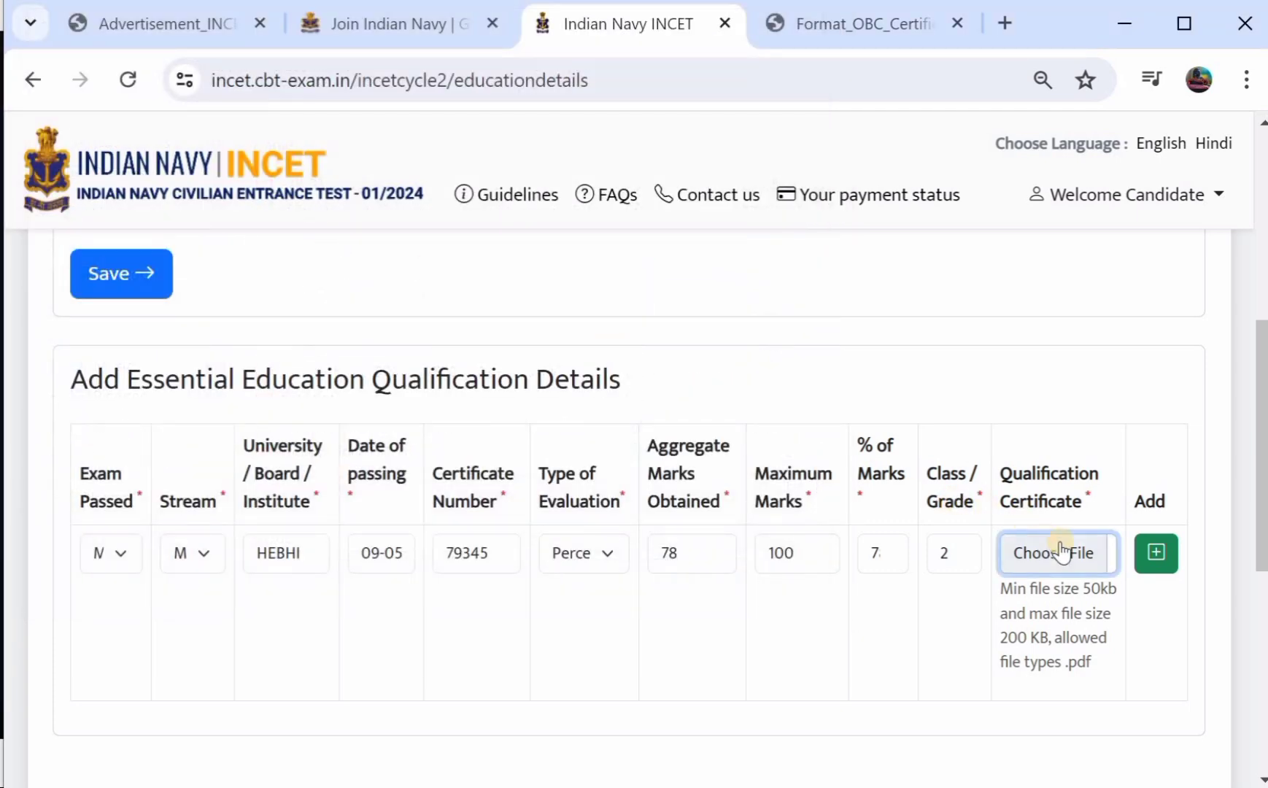
left_click(1160, 569)
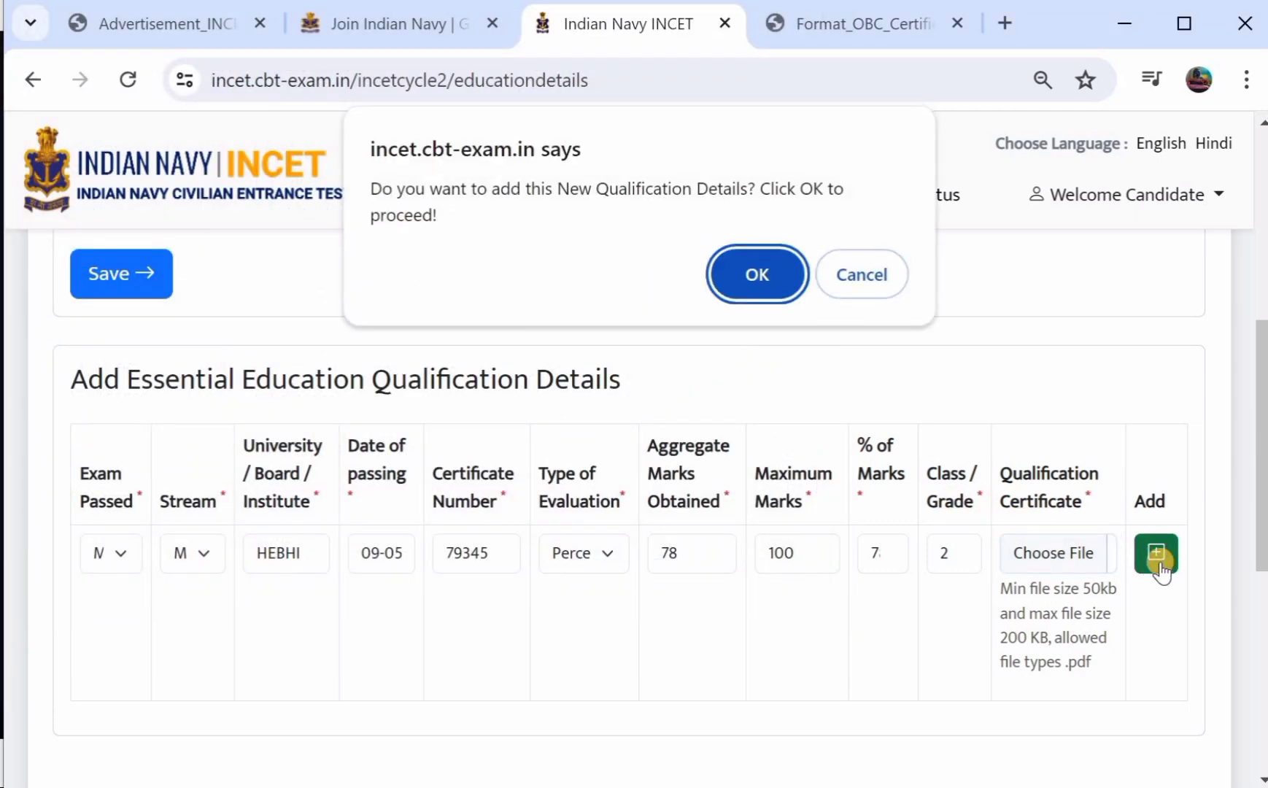
left_click(729, 270)
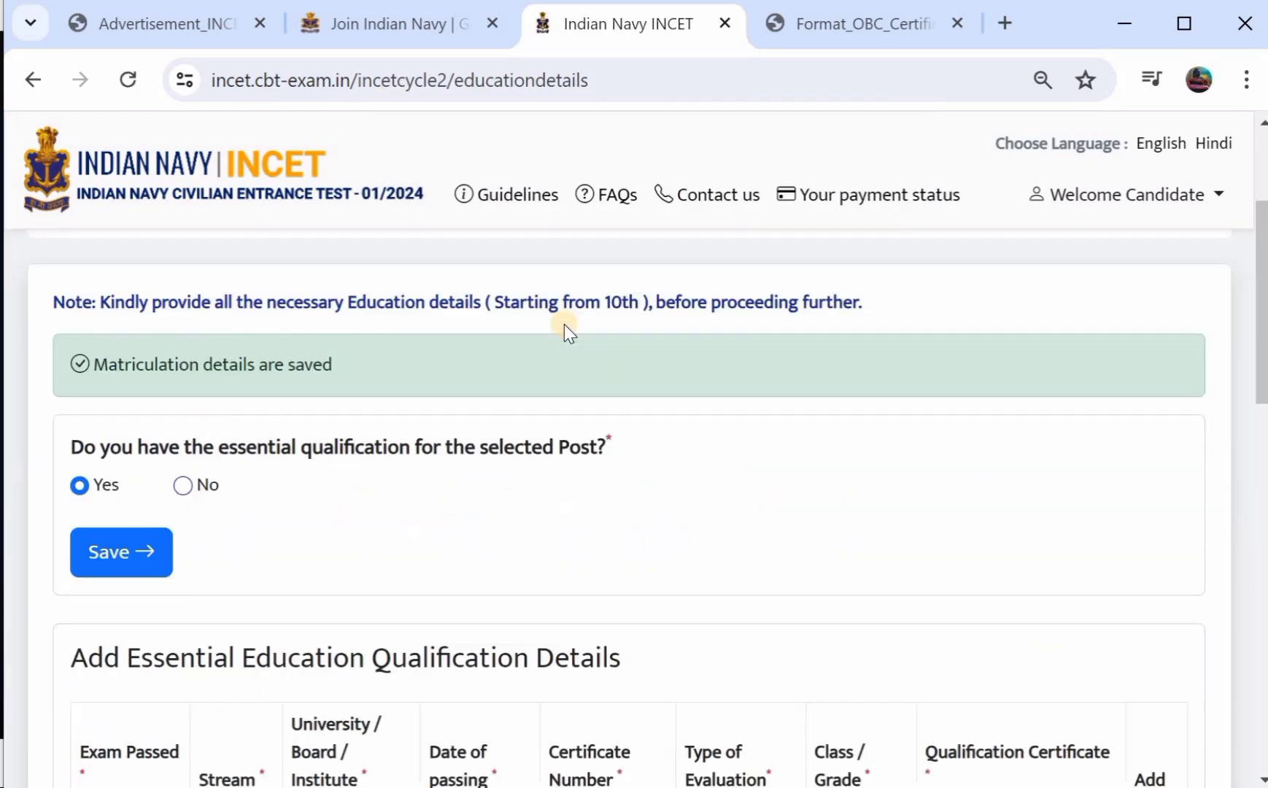
Start a second row with exam ITI, stream 'ITI NDJW', and the certificate number
scroll(459, 363, "down", 4)
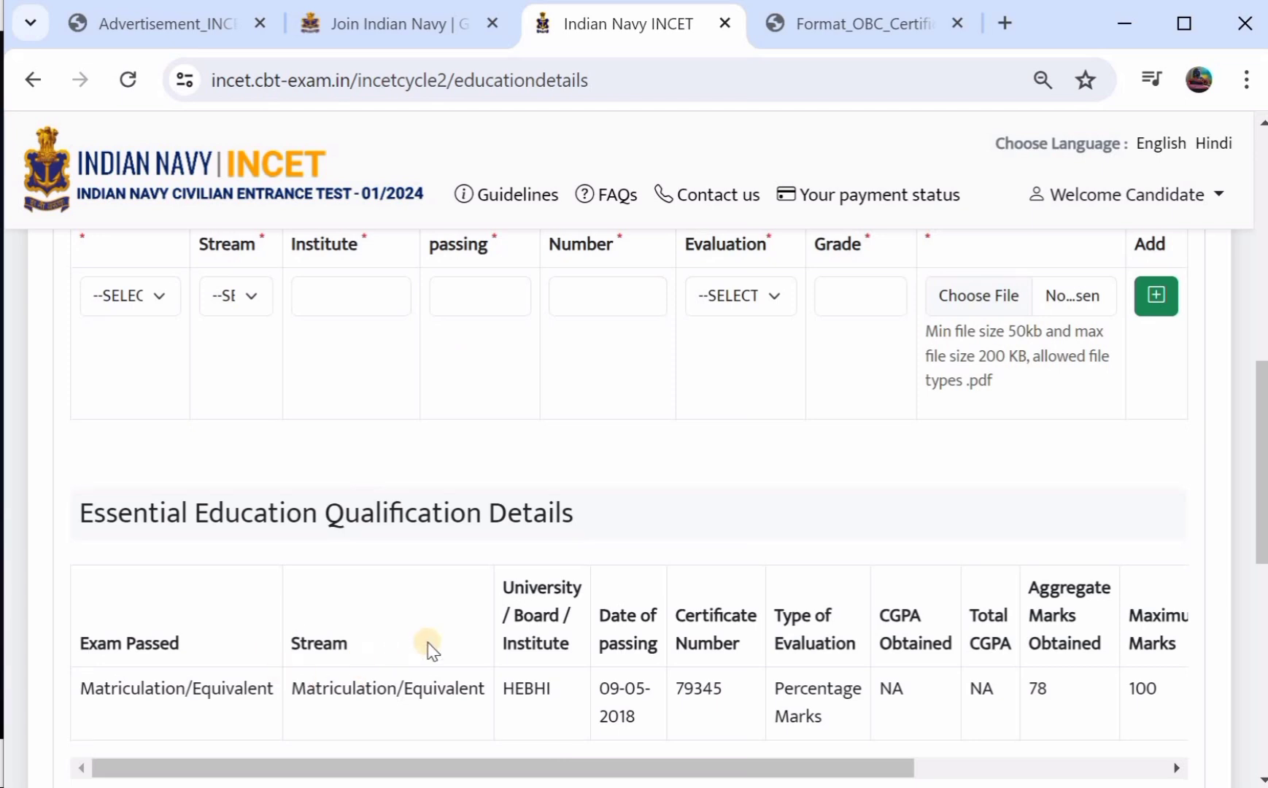
scroll(116, 419, "up", 1)
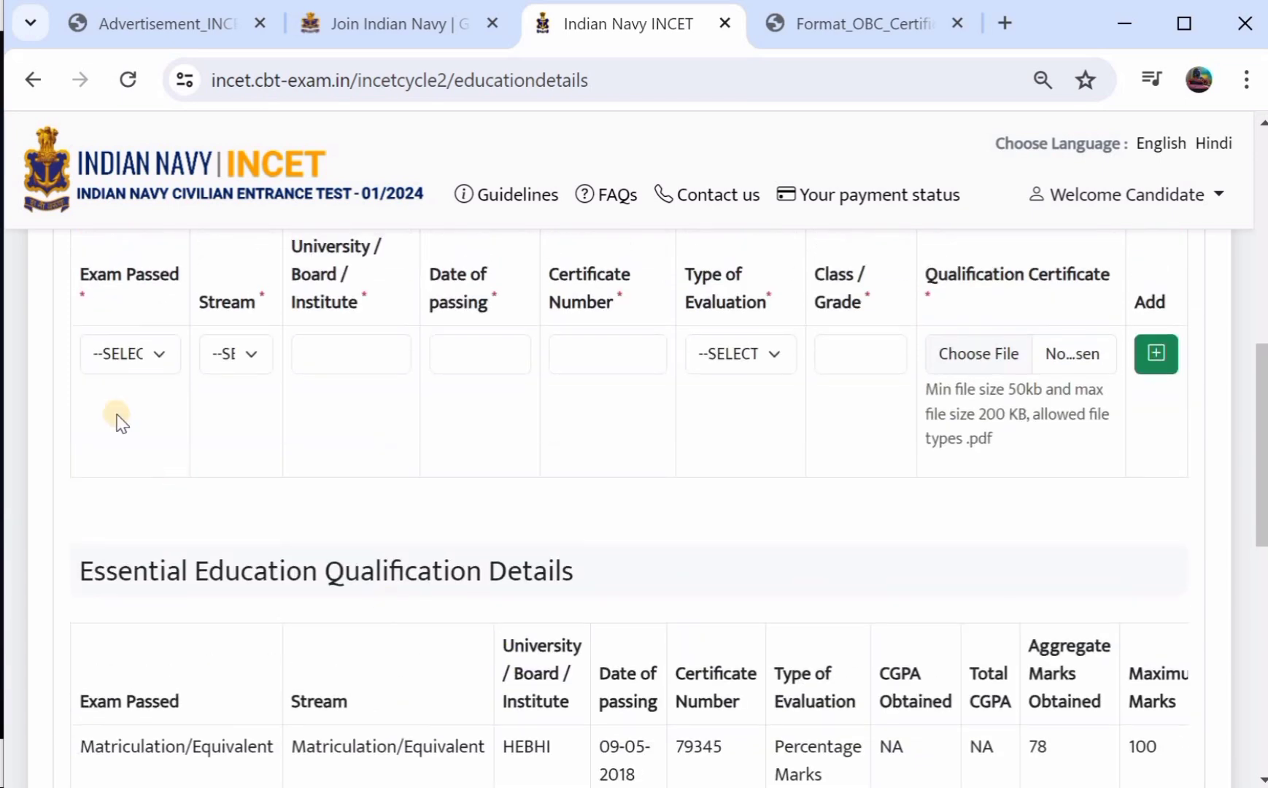
left_click(150, 349)
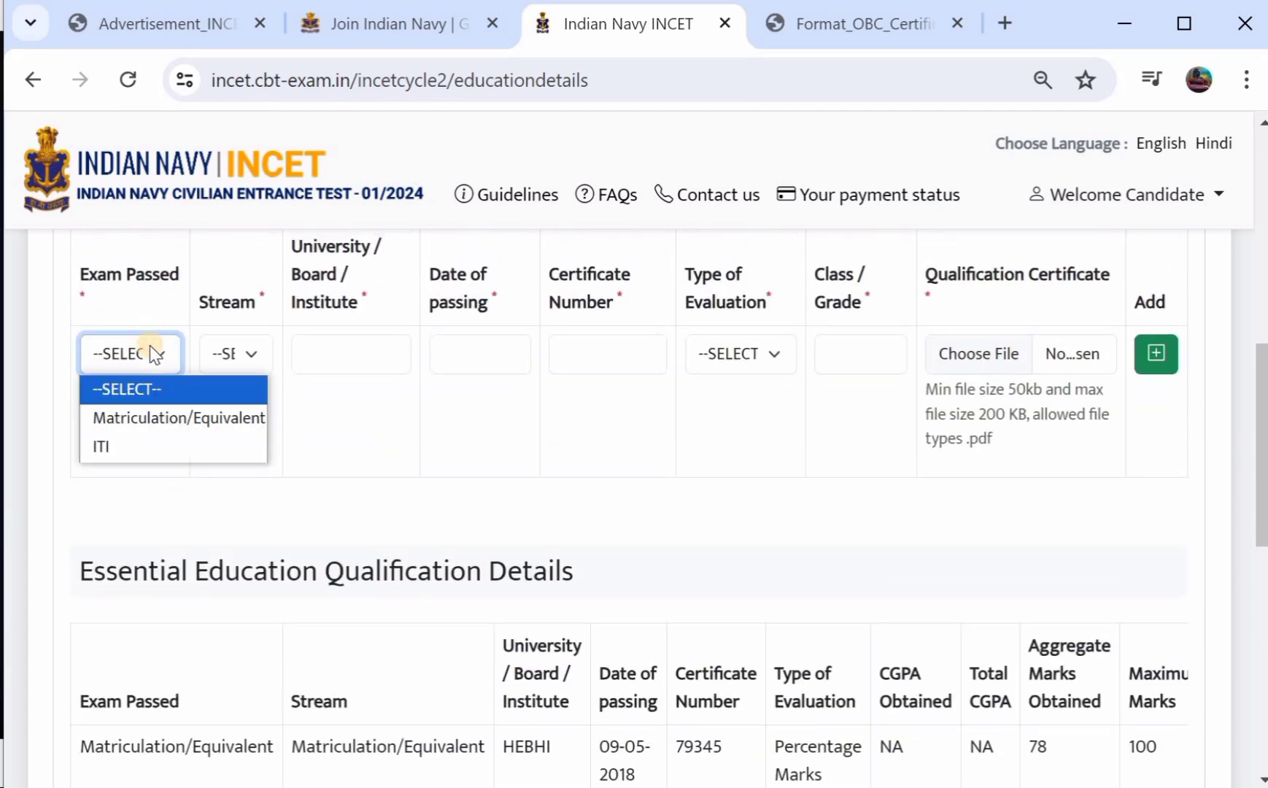
left_click(150, 445)
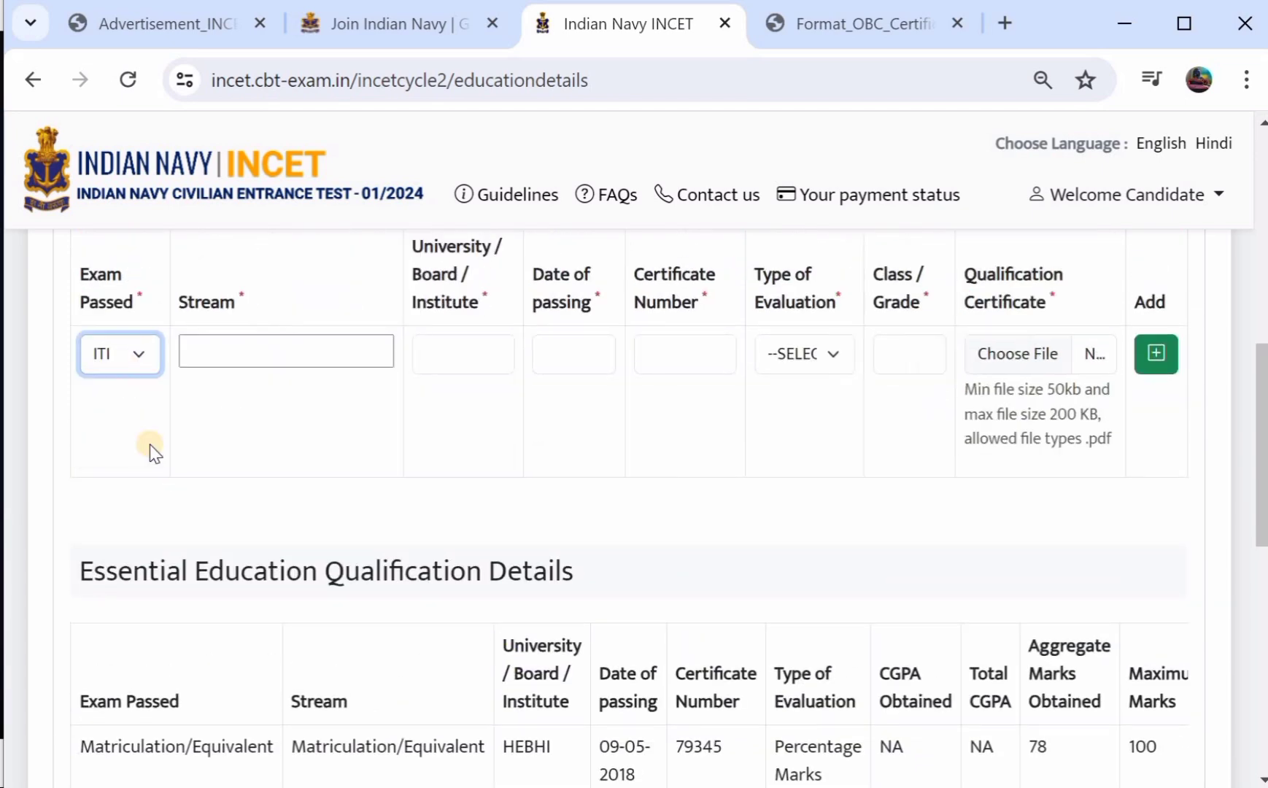
left_click(249, 358)
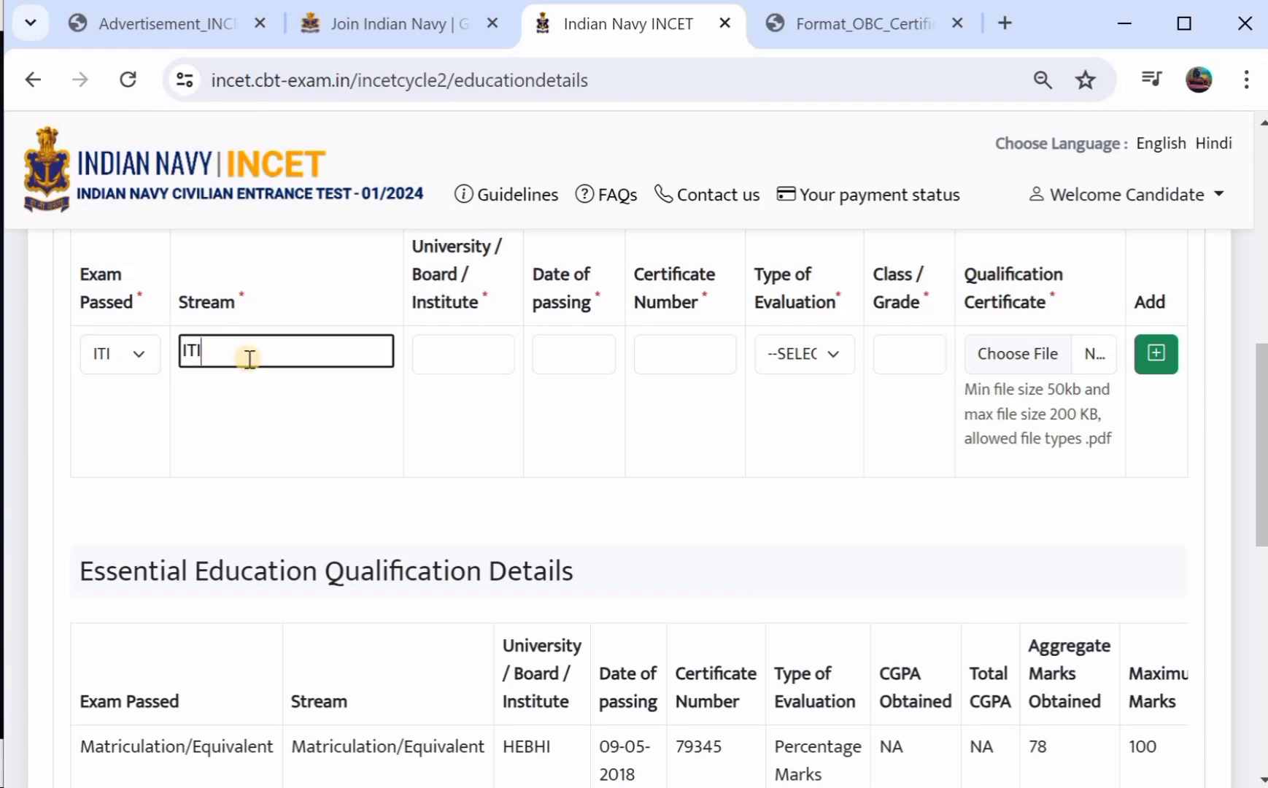
type("ITI NDJW")
left_click(439, 350)
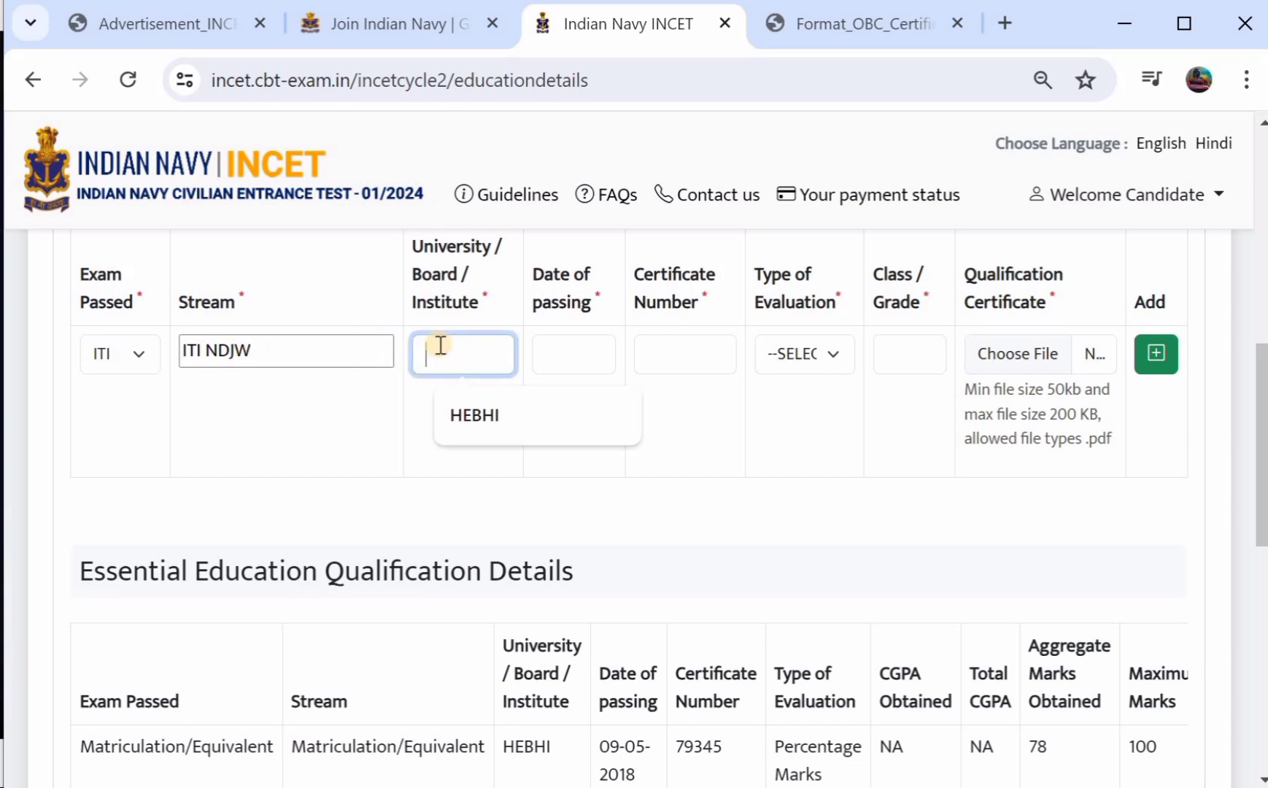
left_click(550, 349)
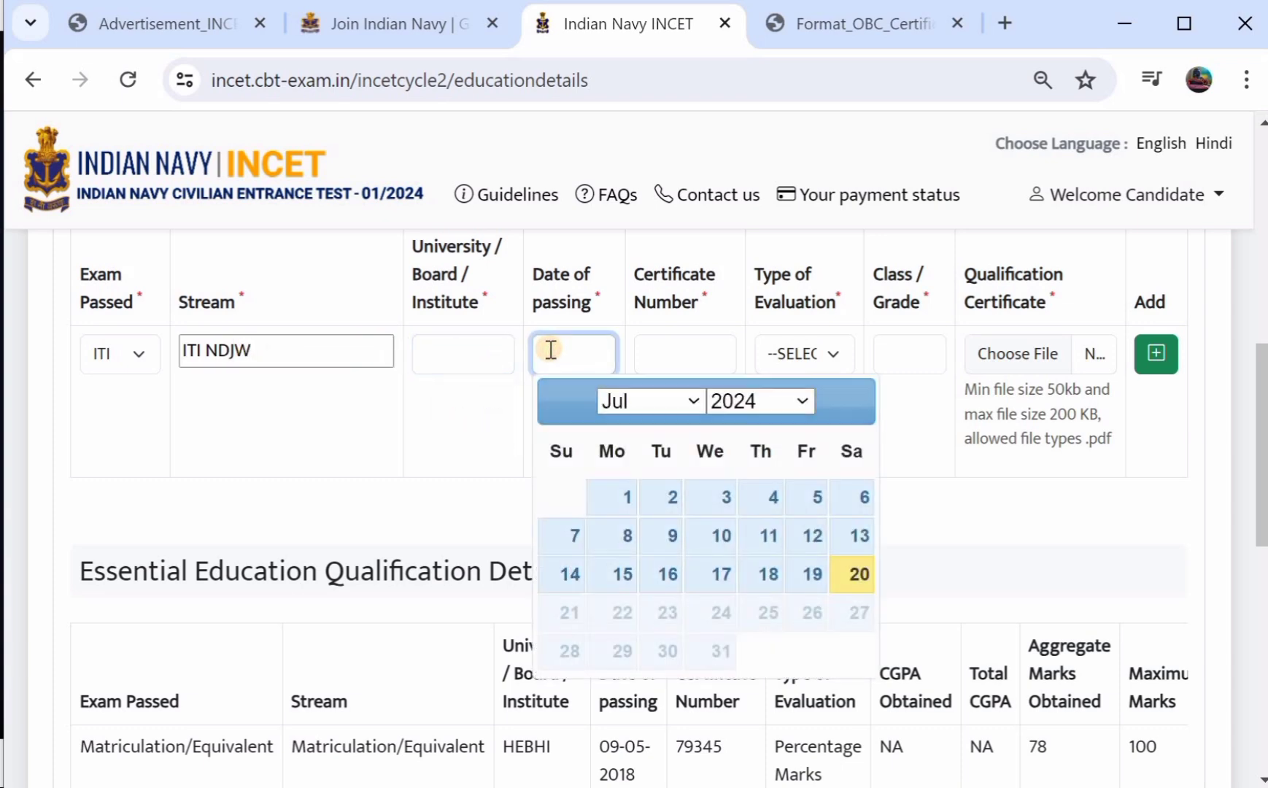
left_click(647, 357)
type("76776")
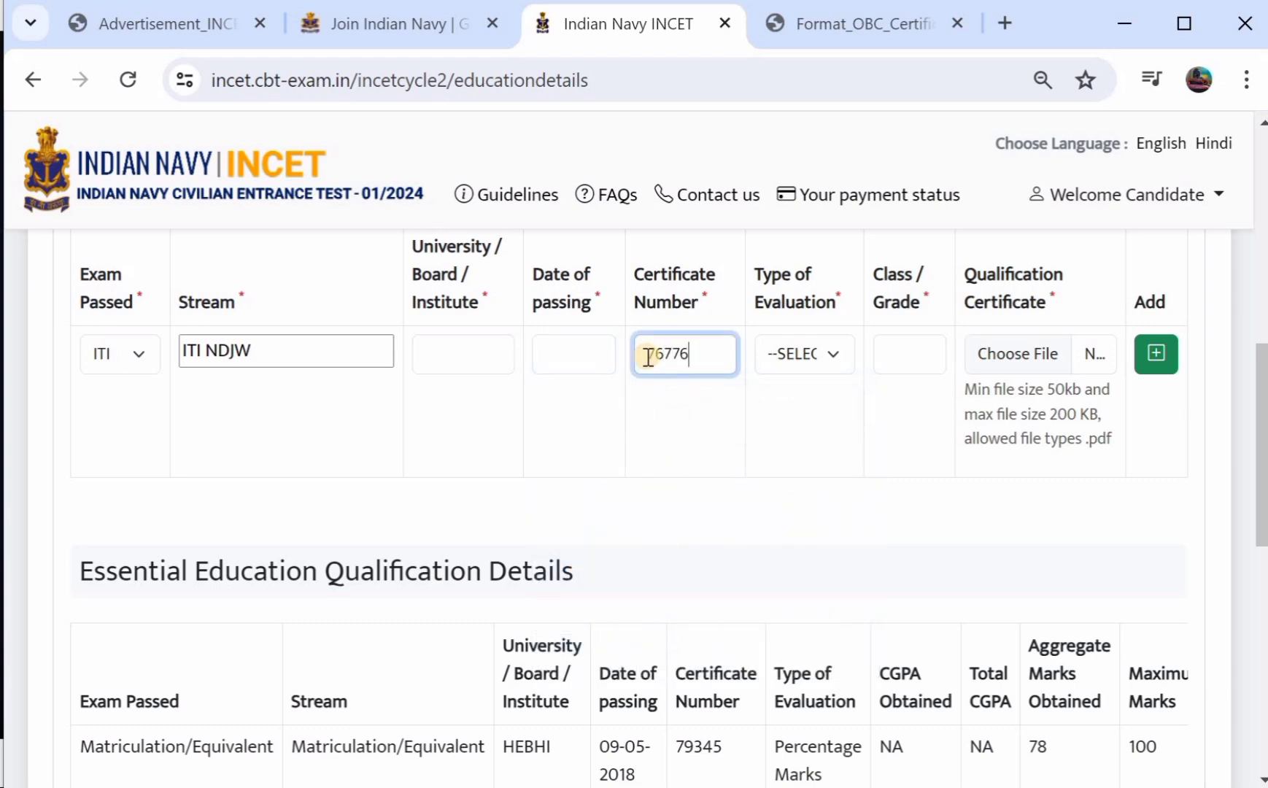
Switch evaluation to Percentage Marks and enter 780 of 1000, the percentage, and grade 1
left_click(803, 351)
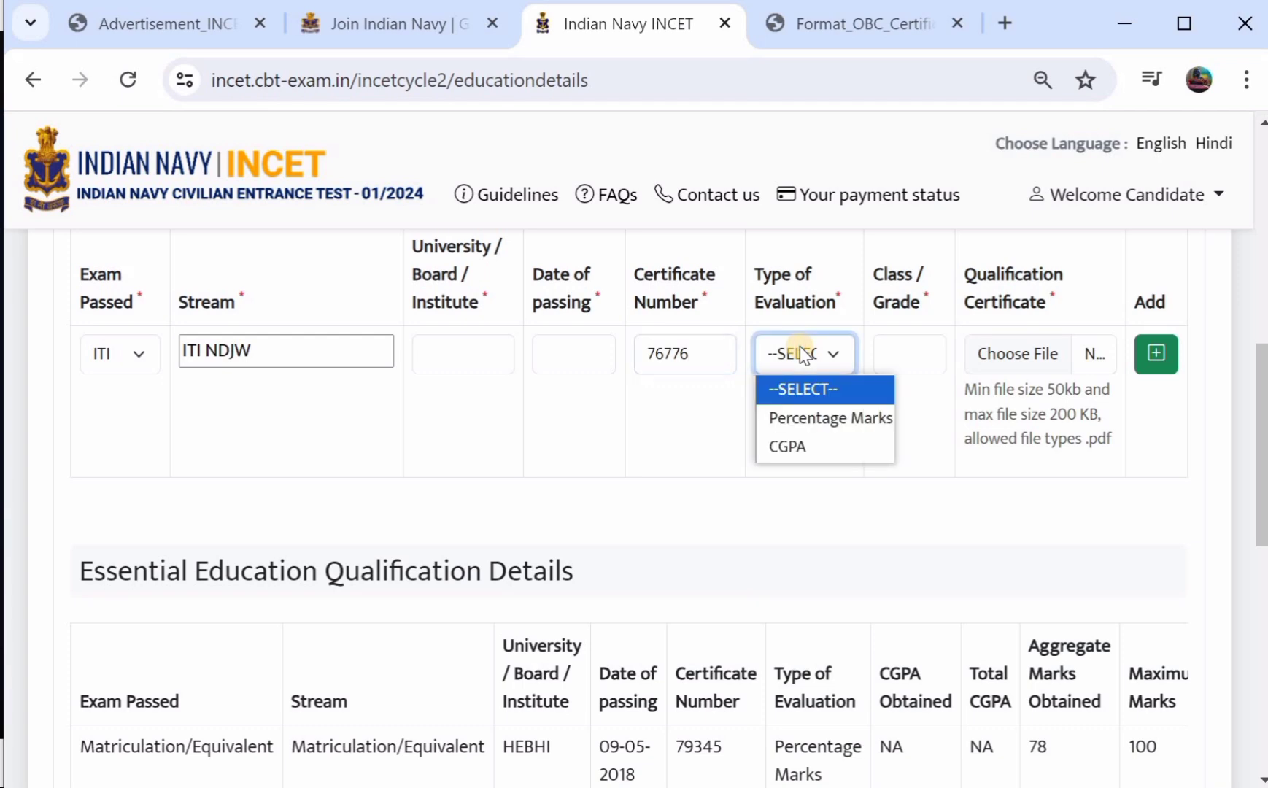
left_click(806, 445)
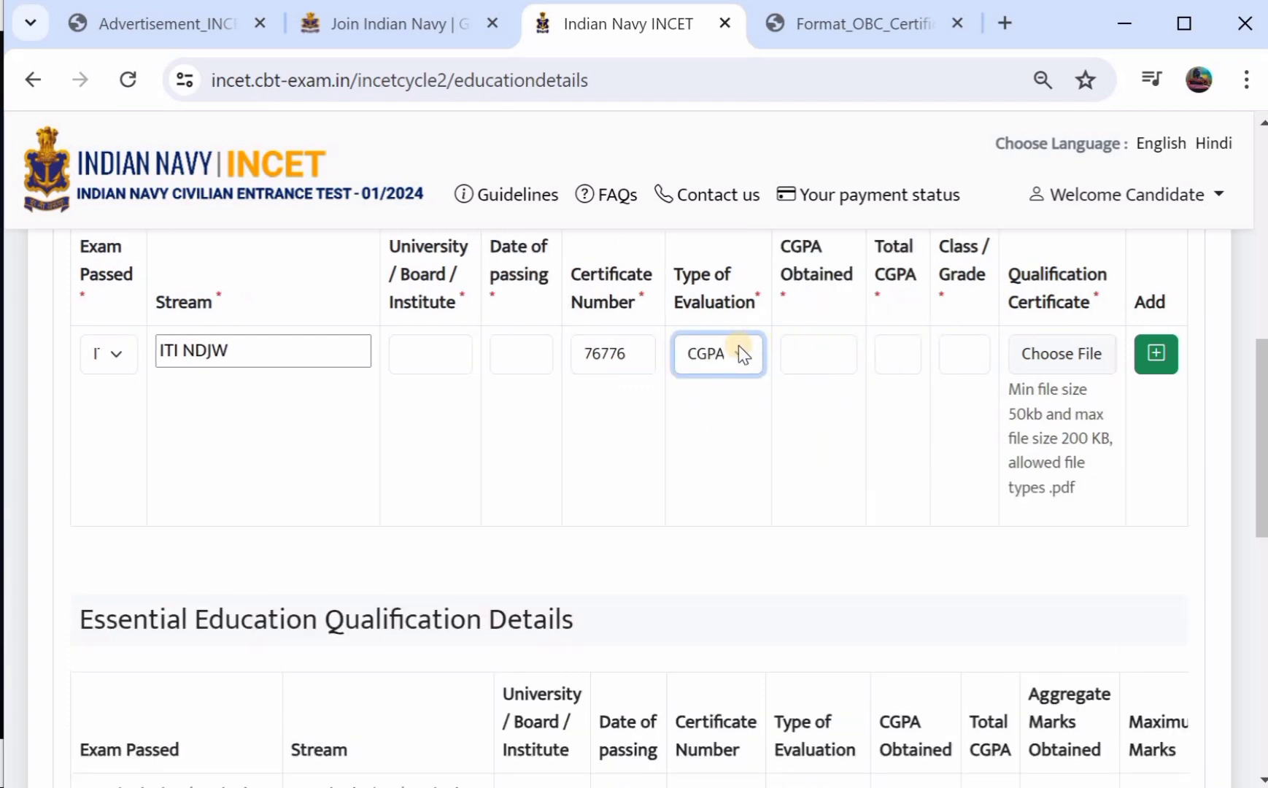
left_click(735, 354)
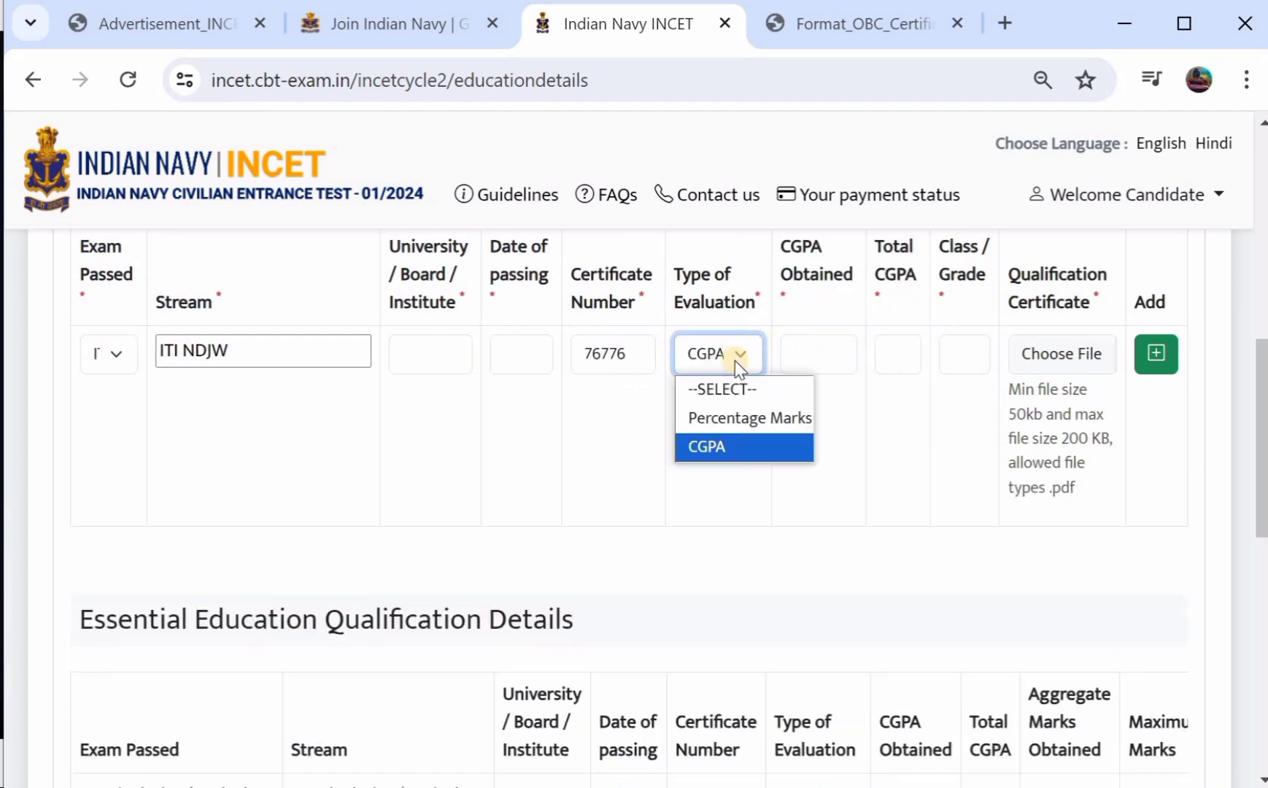
left_click(740, 416)
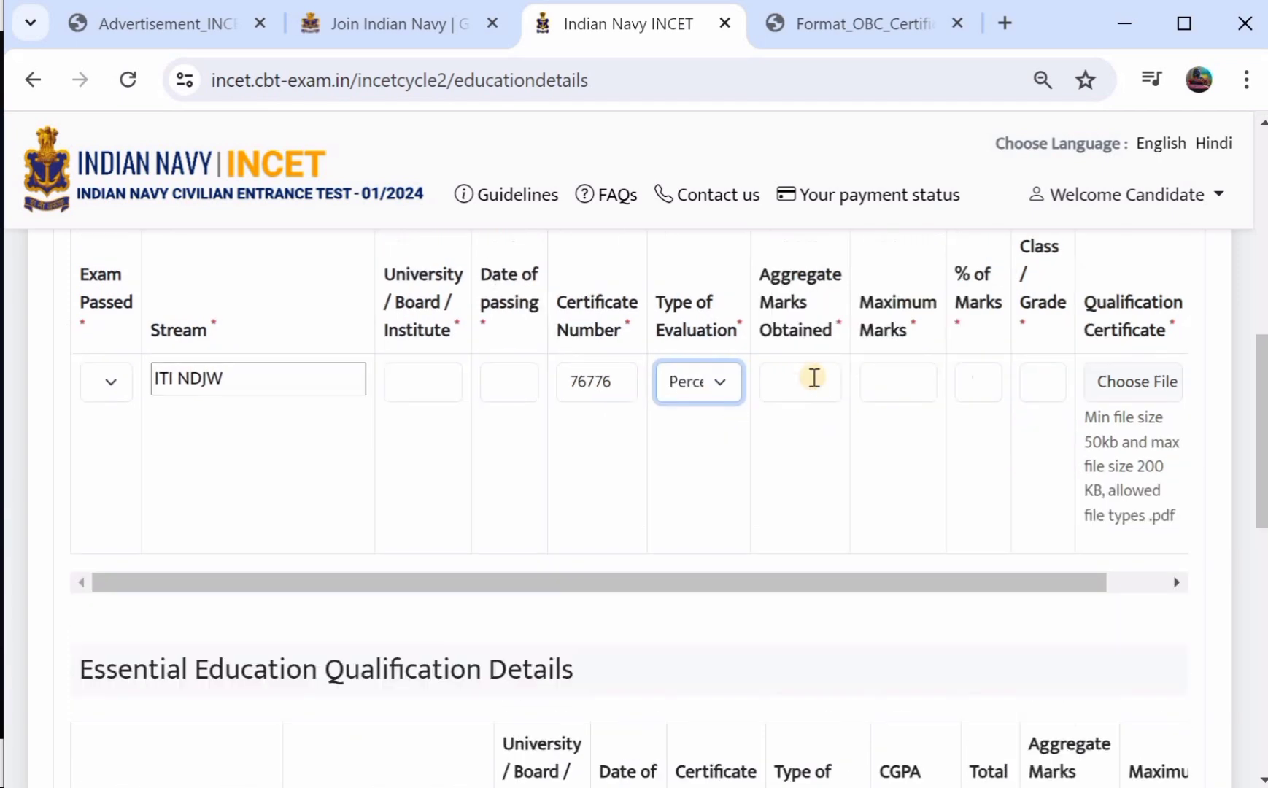
left_click(779, 387)
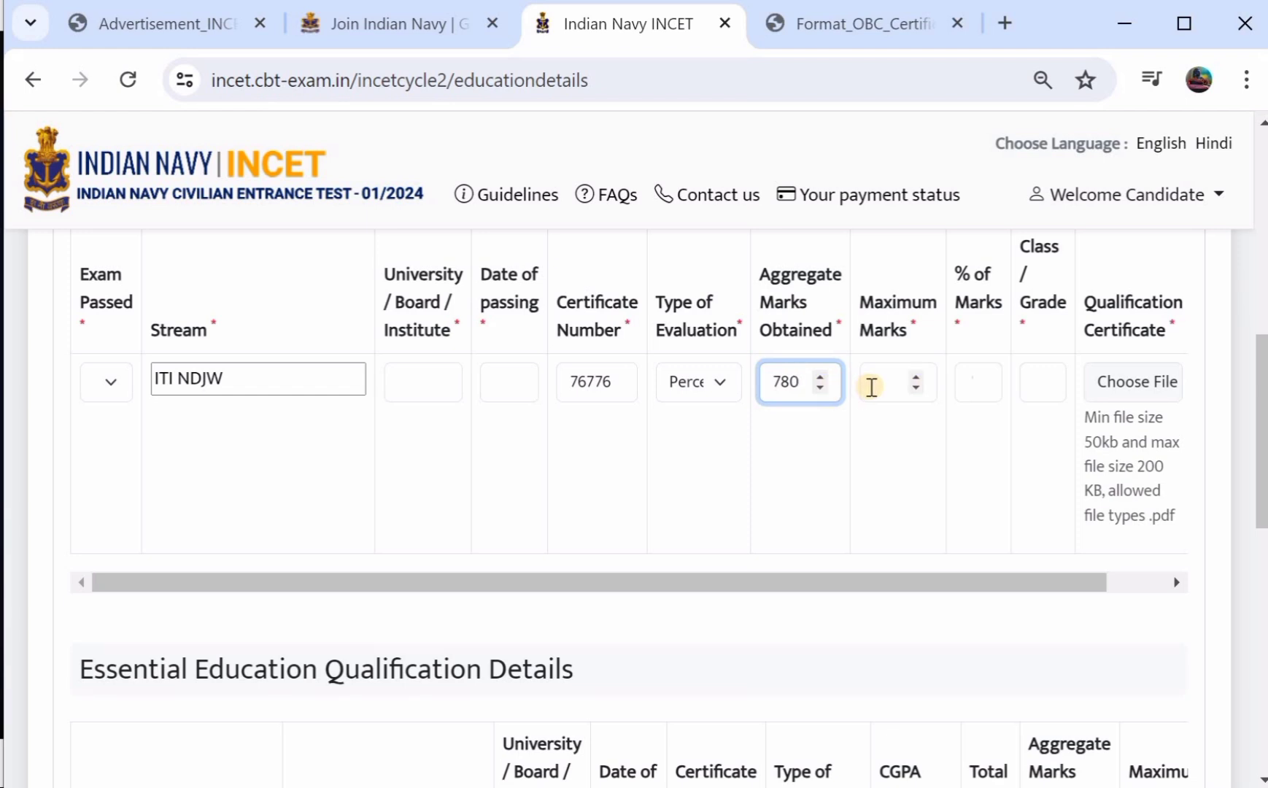
left_click(871, 386)
type("1000")
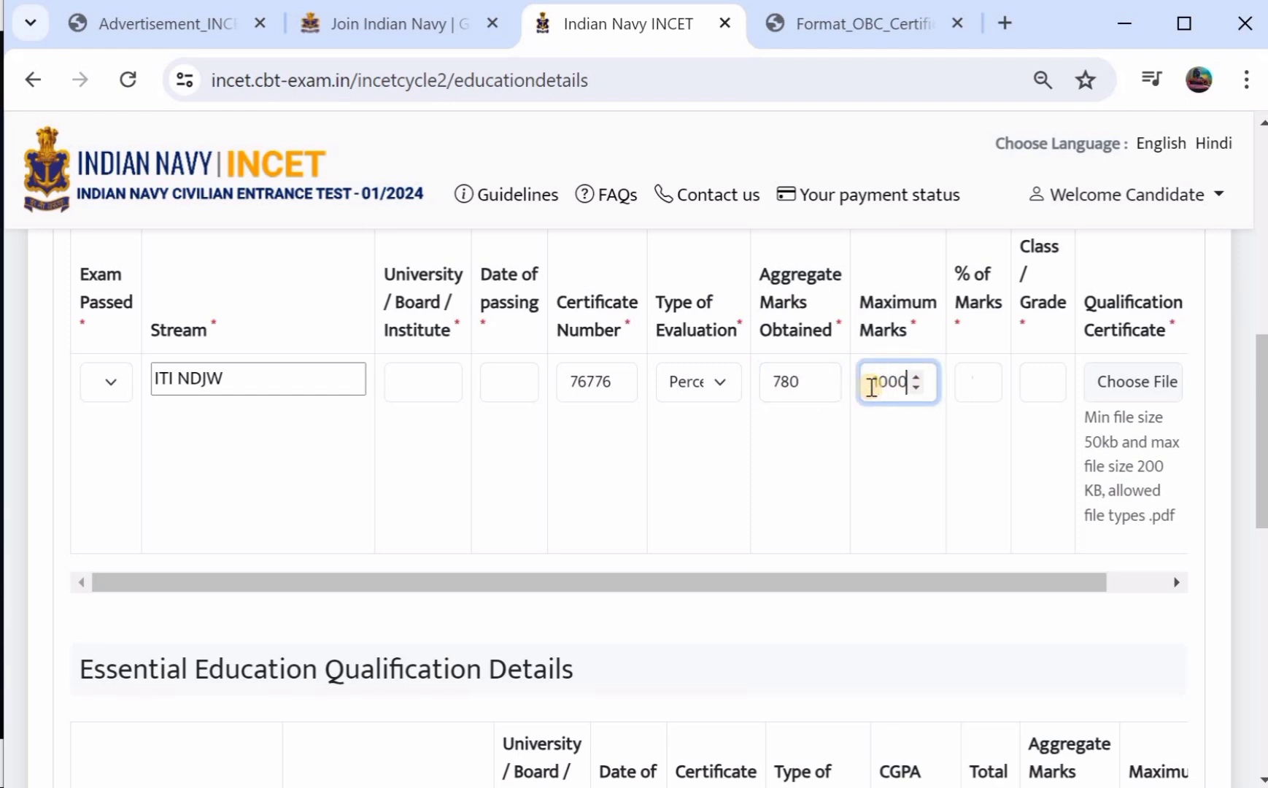
left_click(978, 371)
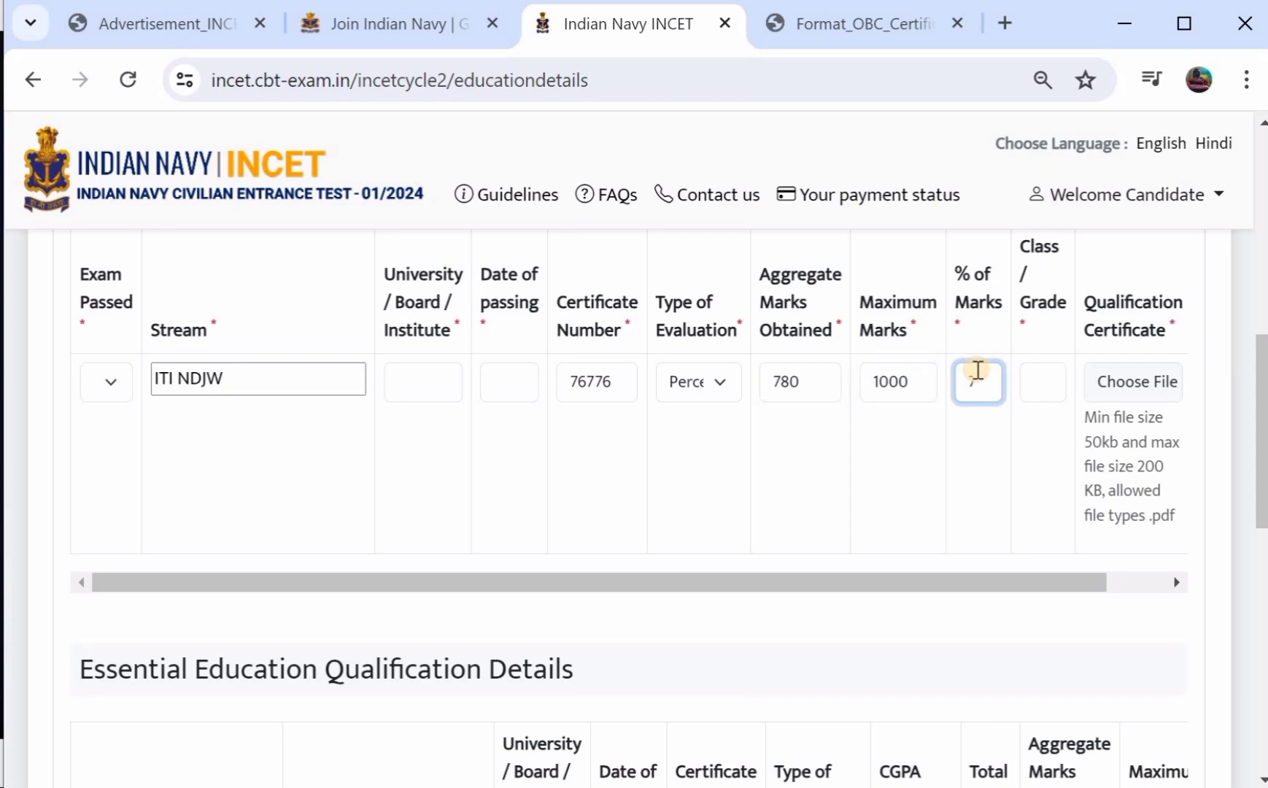
type("7")
left_click(1029, 383)
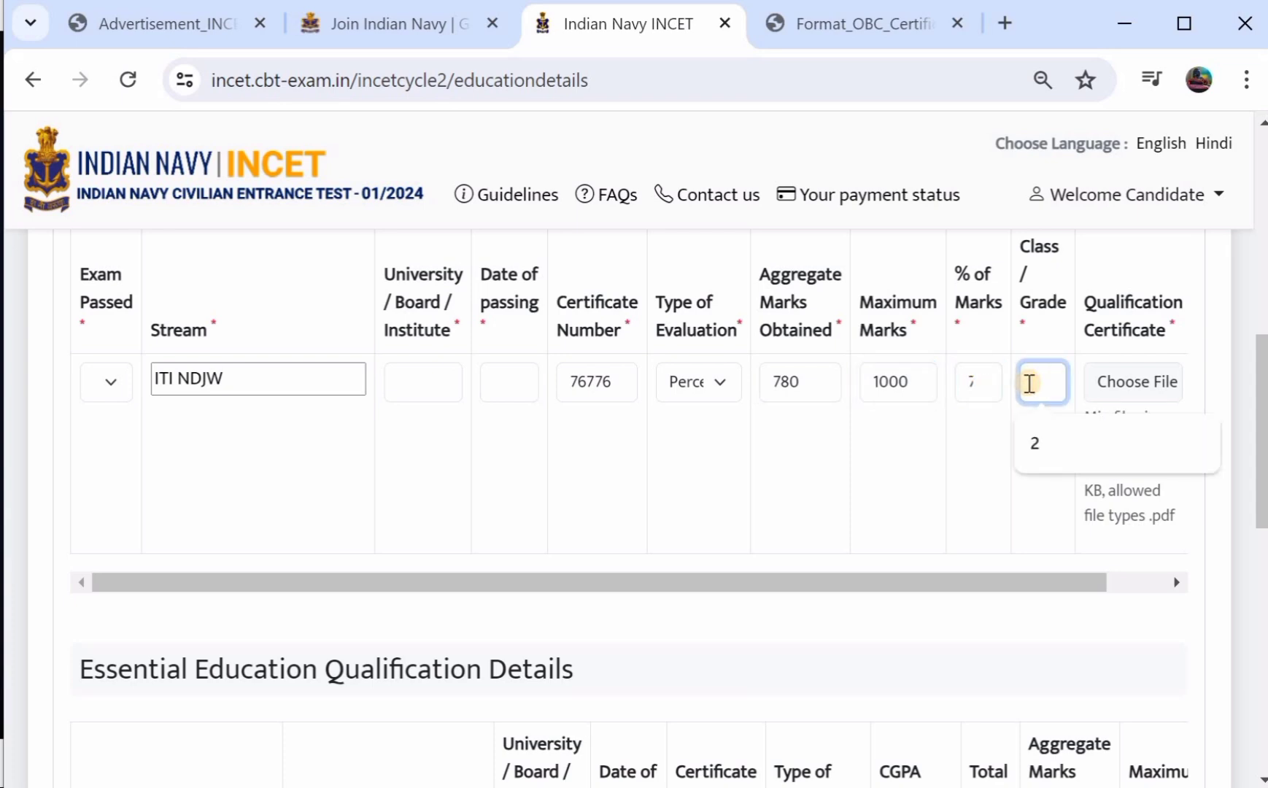
type("1")
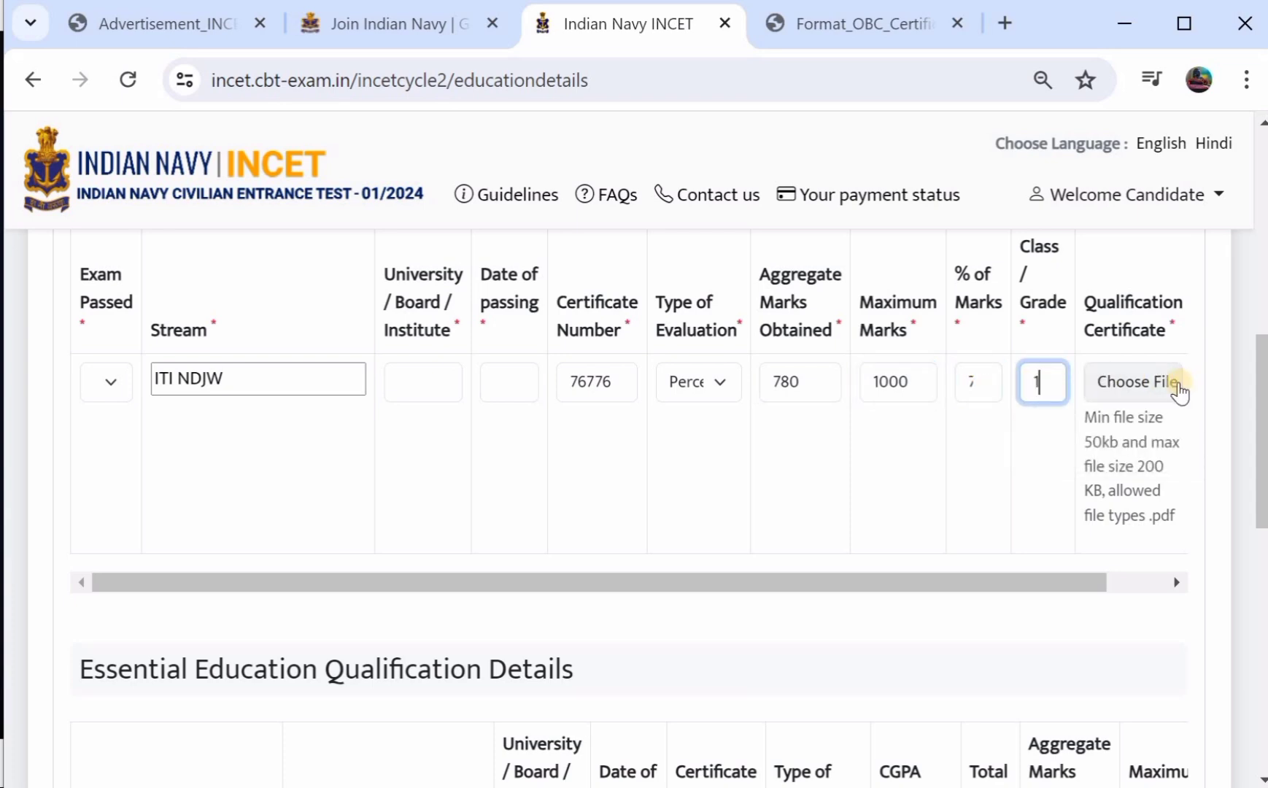
left_click(1139, 384)
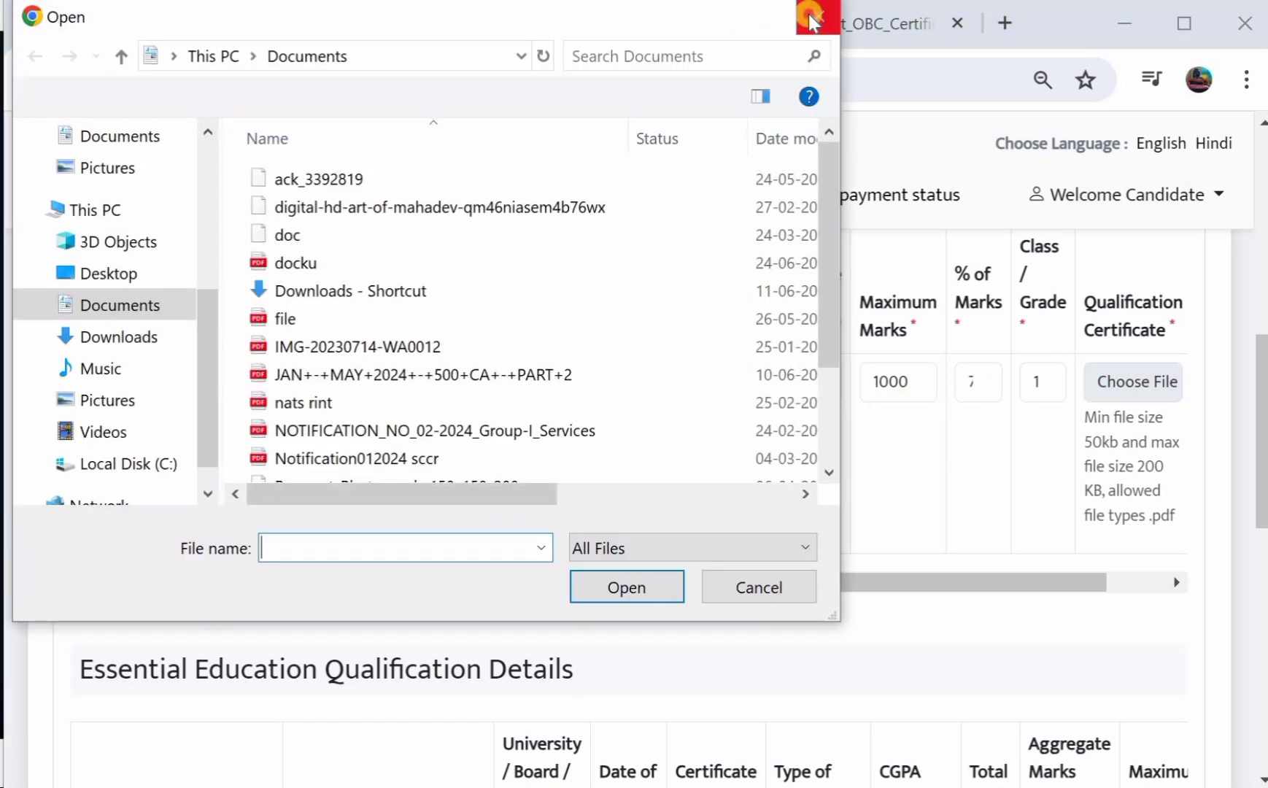
Save the Matriculation and ITI education entries and proceed to Essential Experience
scroll(575, 306, "down", 5)
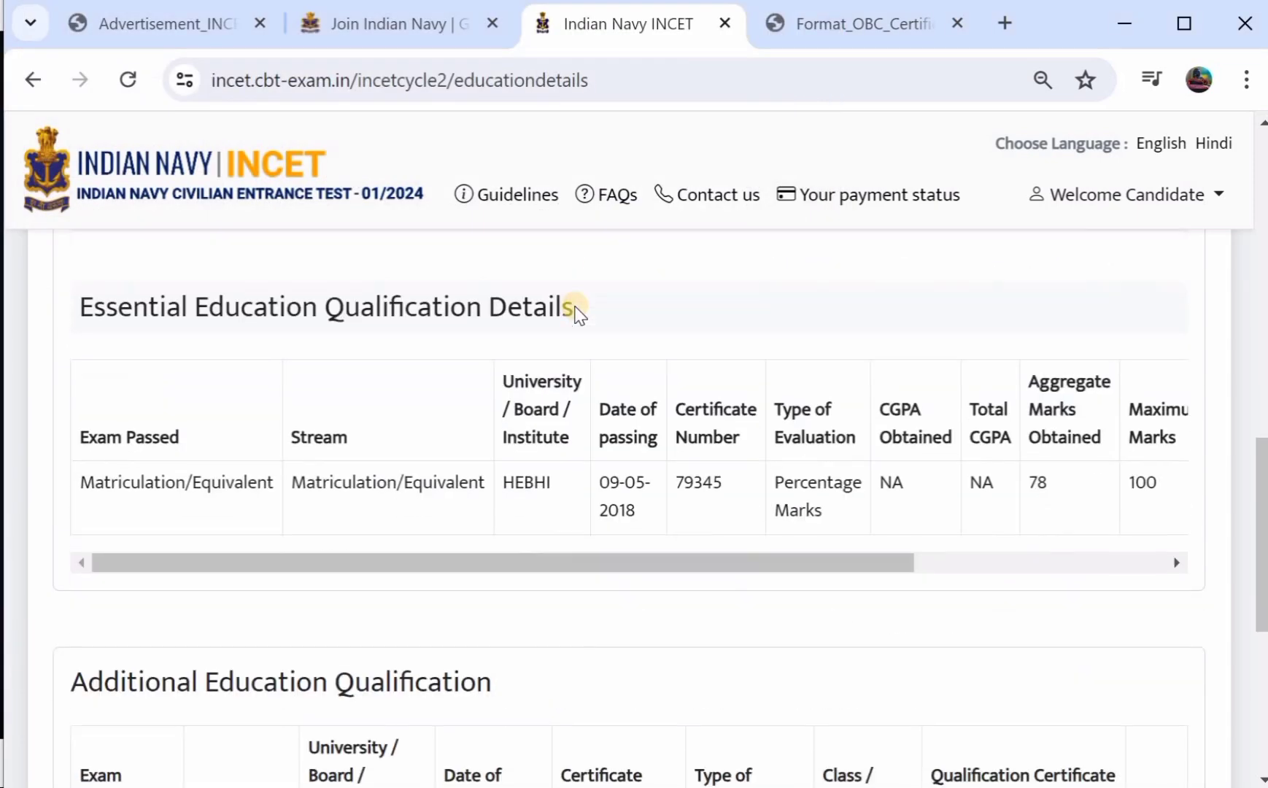
scroll(368, 530, "down", 3)
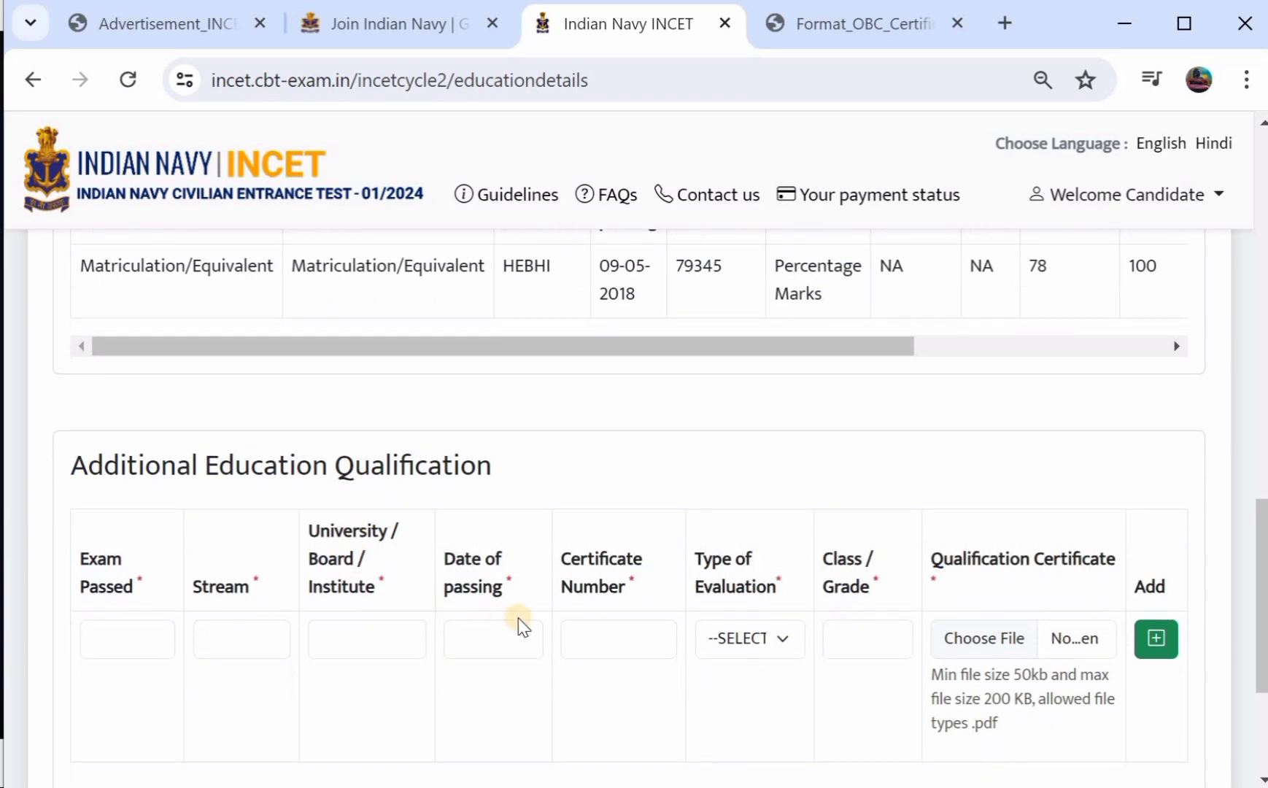
scroll(521, 626, "down", 3)
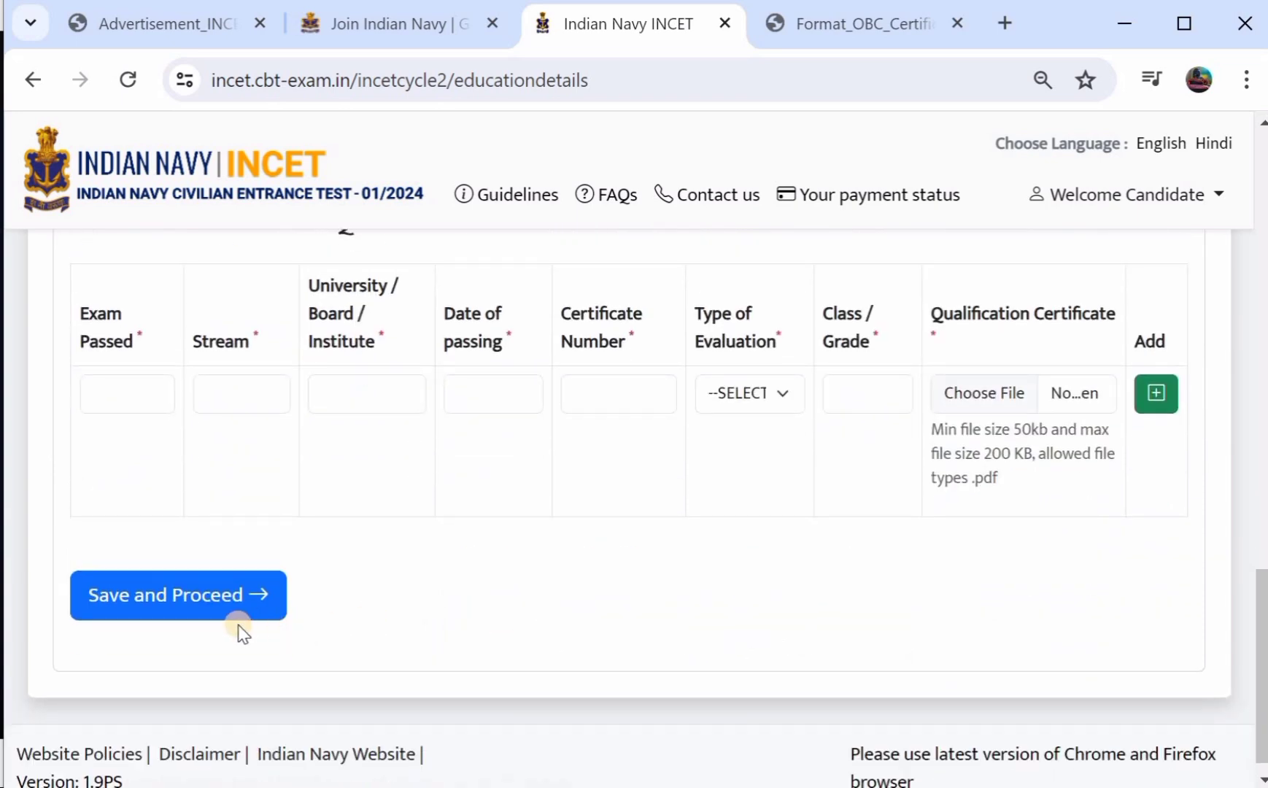
left_click(186, 612)
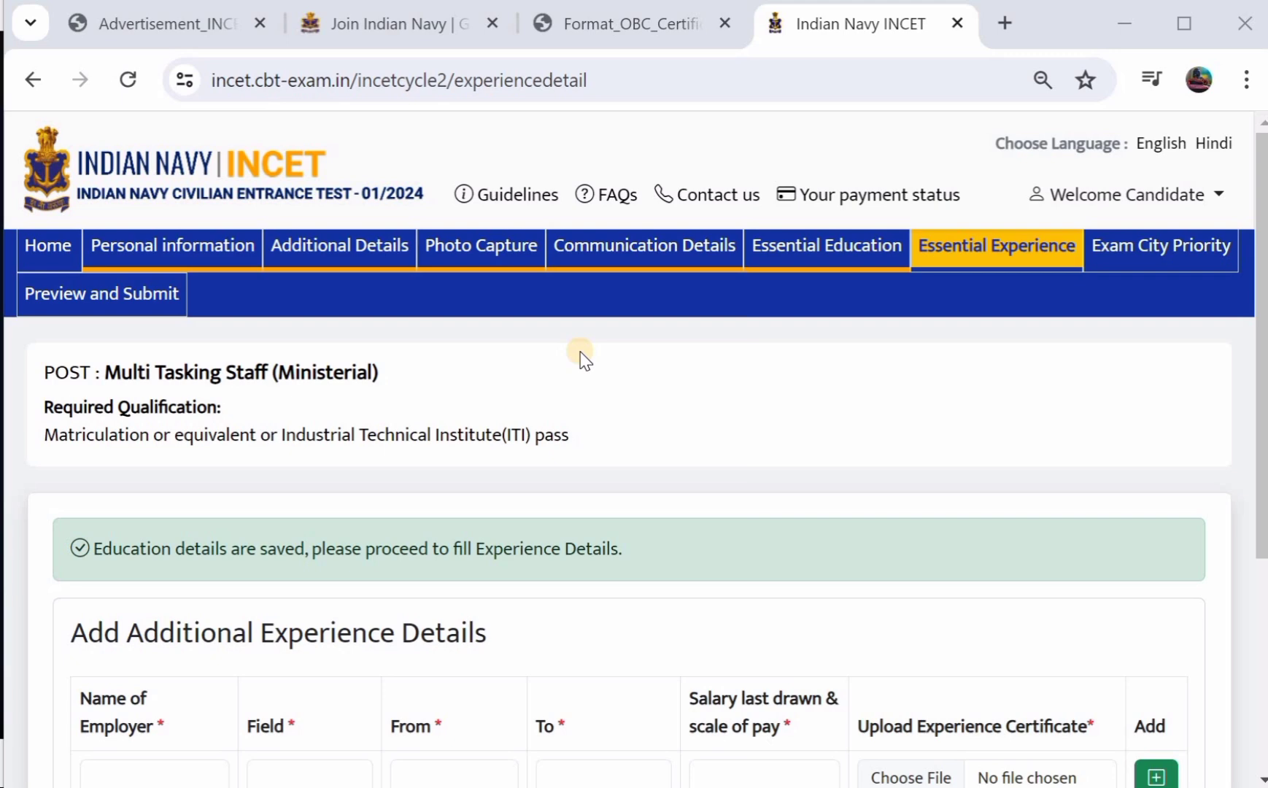
Skip the Experience Details section without adding any experience
scroll(584, 358, "down", 2)
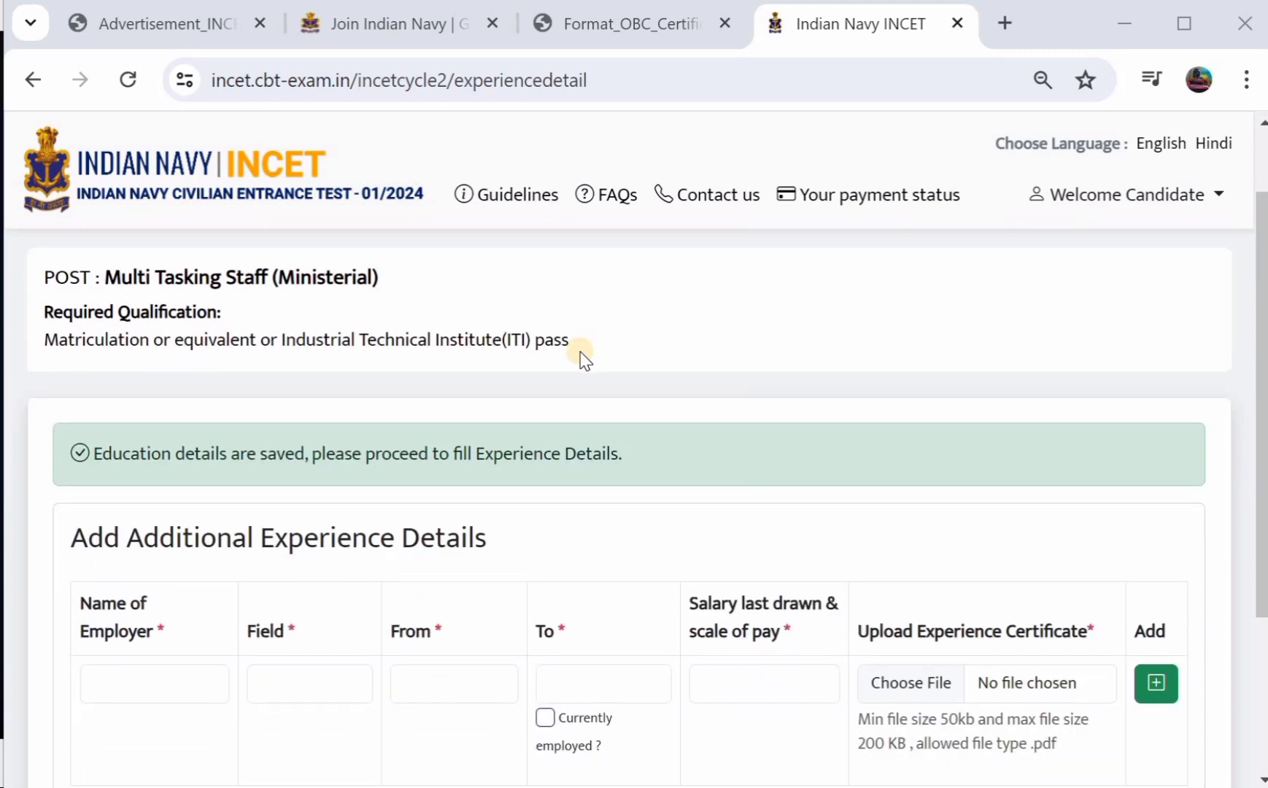
scroll(582, 354, "down", 2)
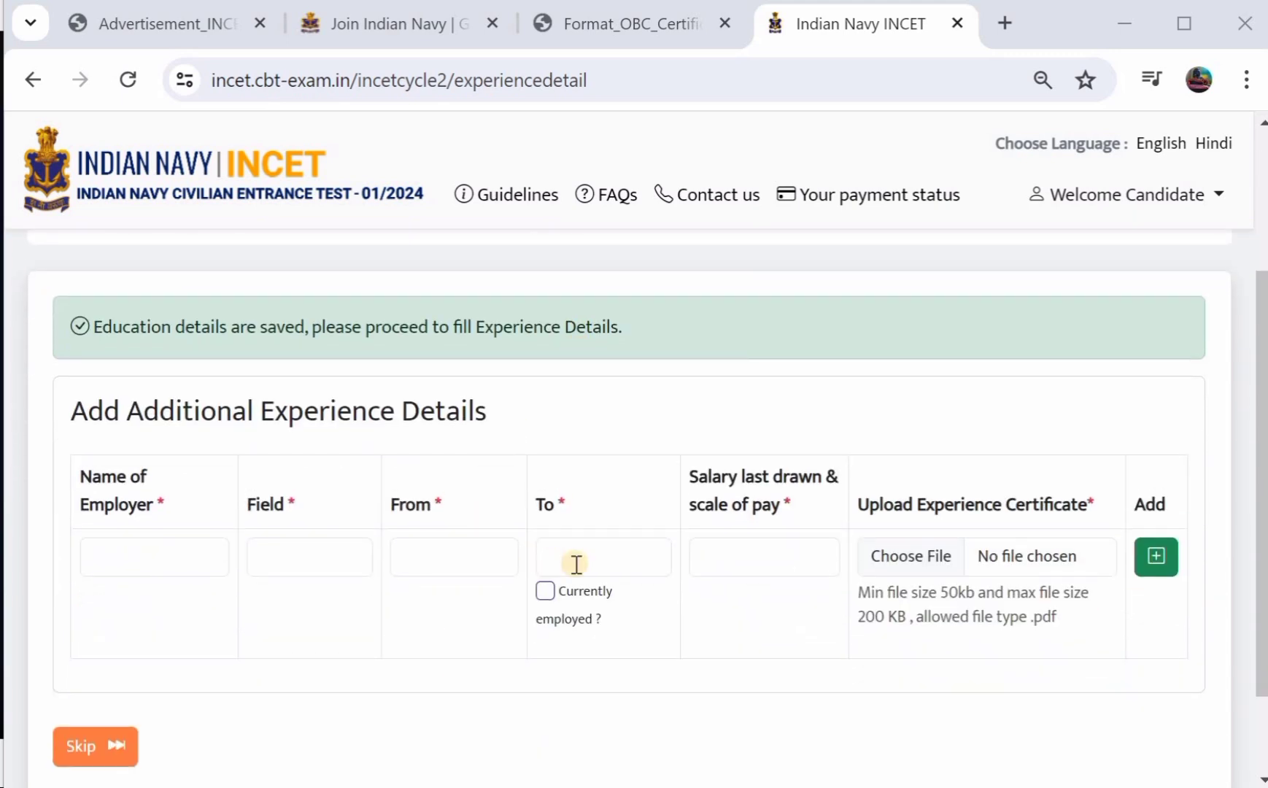
scroll(686, 441, "down", 2)
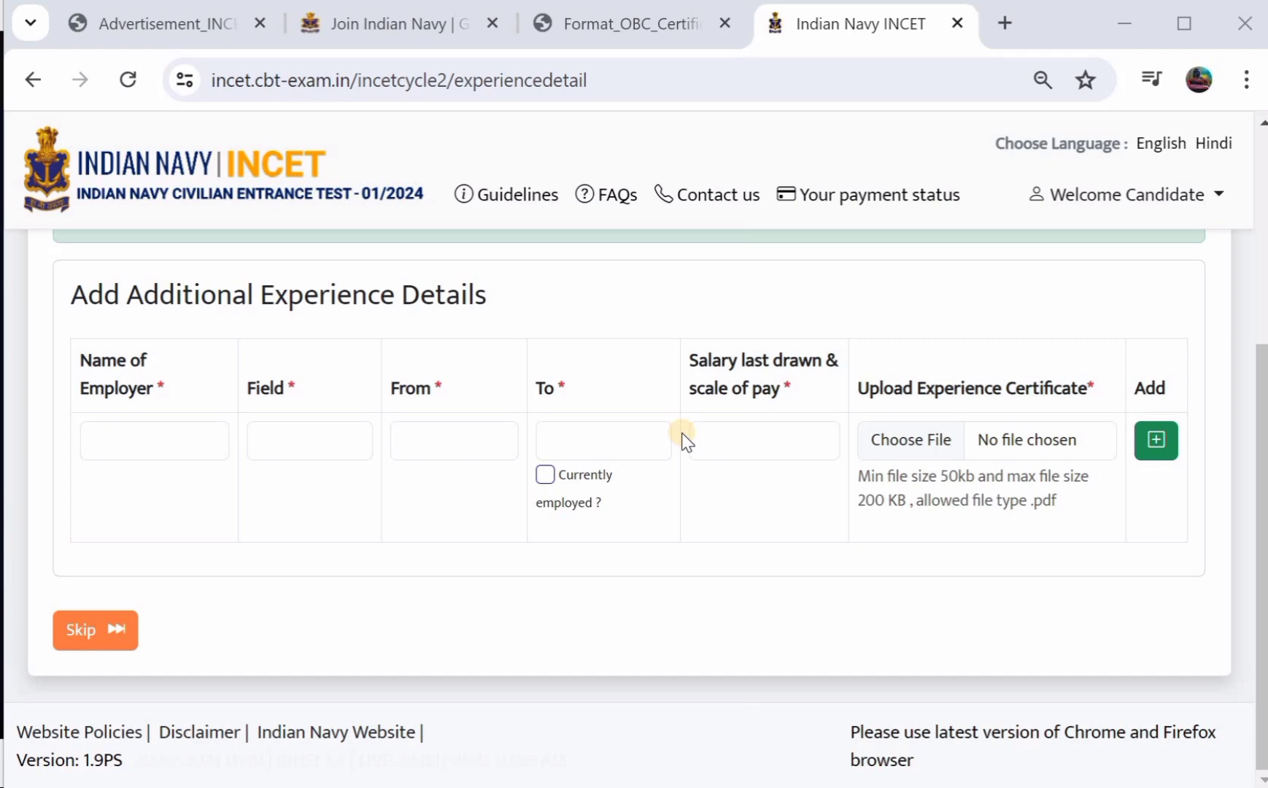
left_click(82, 634)
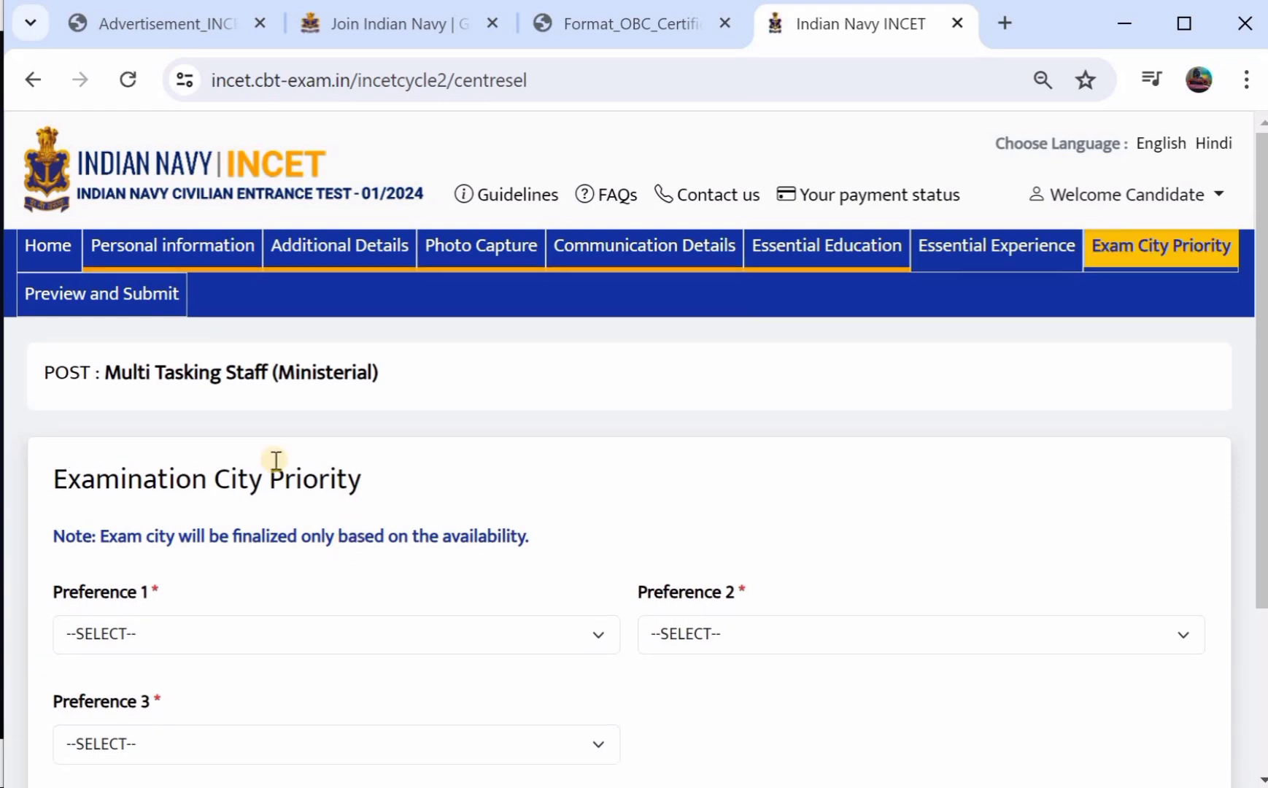
Set Vijayawada as the first and Hyderabad as the second exam city preference
scroll(276, 460, "down", 1)
scroll(276, 459, "down", 2)
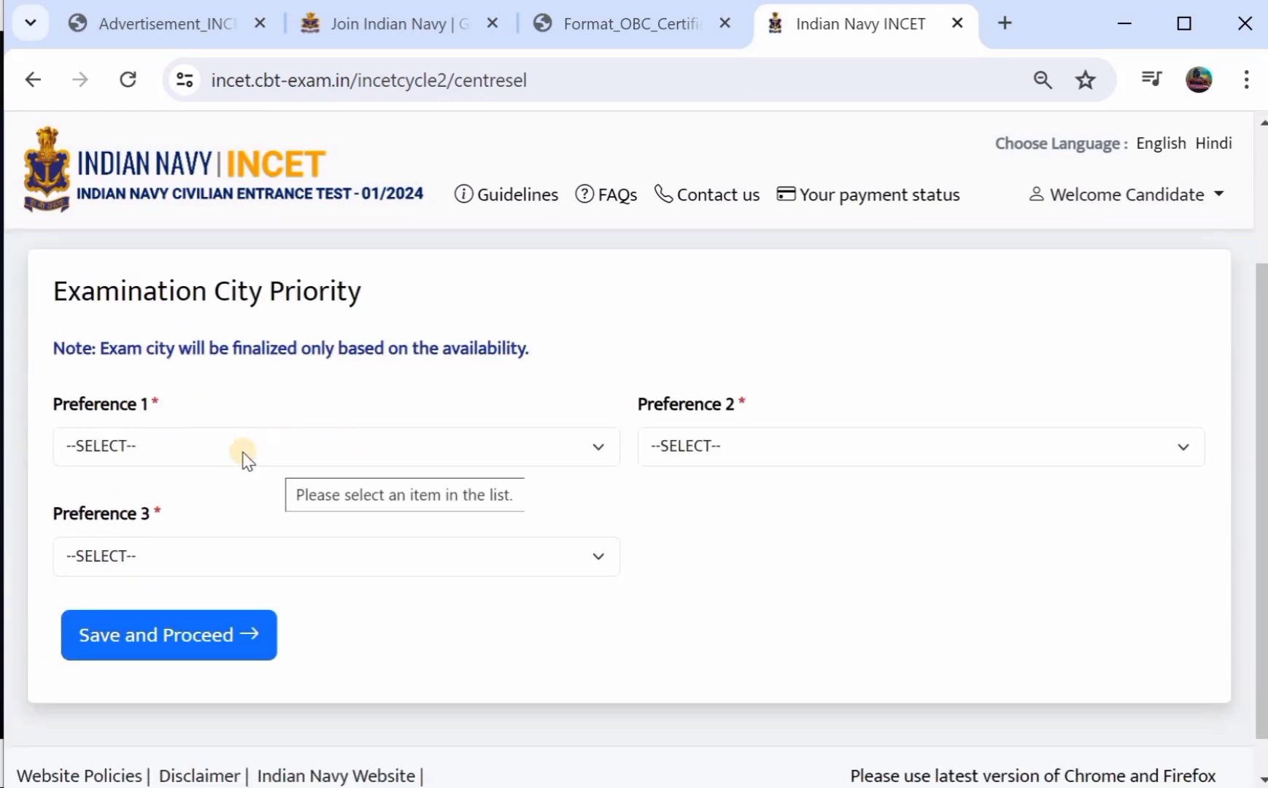
left_click(179, 443)
scroll(226, 328, "down", 1)
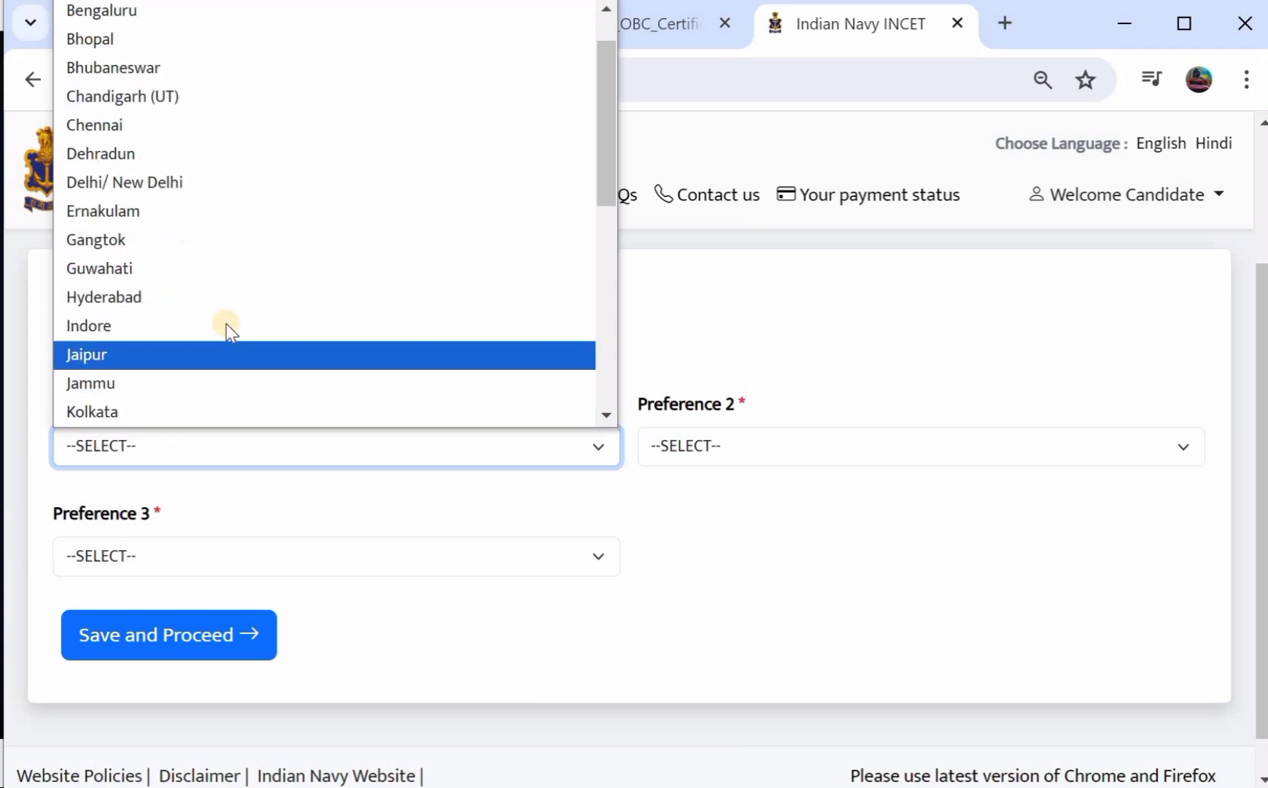
scroll(231, 328, "down", 3)
scroll(228, 328, "down", 3)
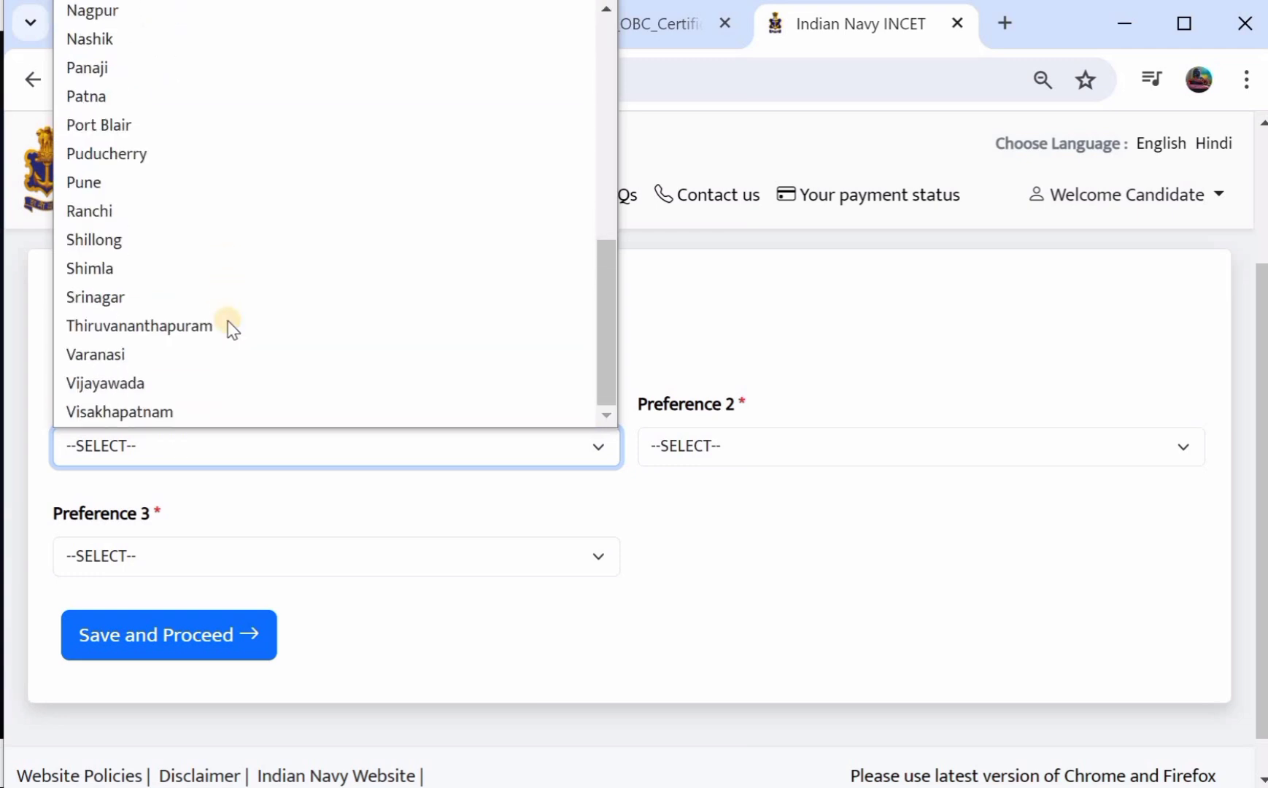
scroll(228, 328, "up", 1)
scroll(219, 335, "down", 1)
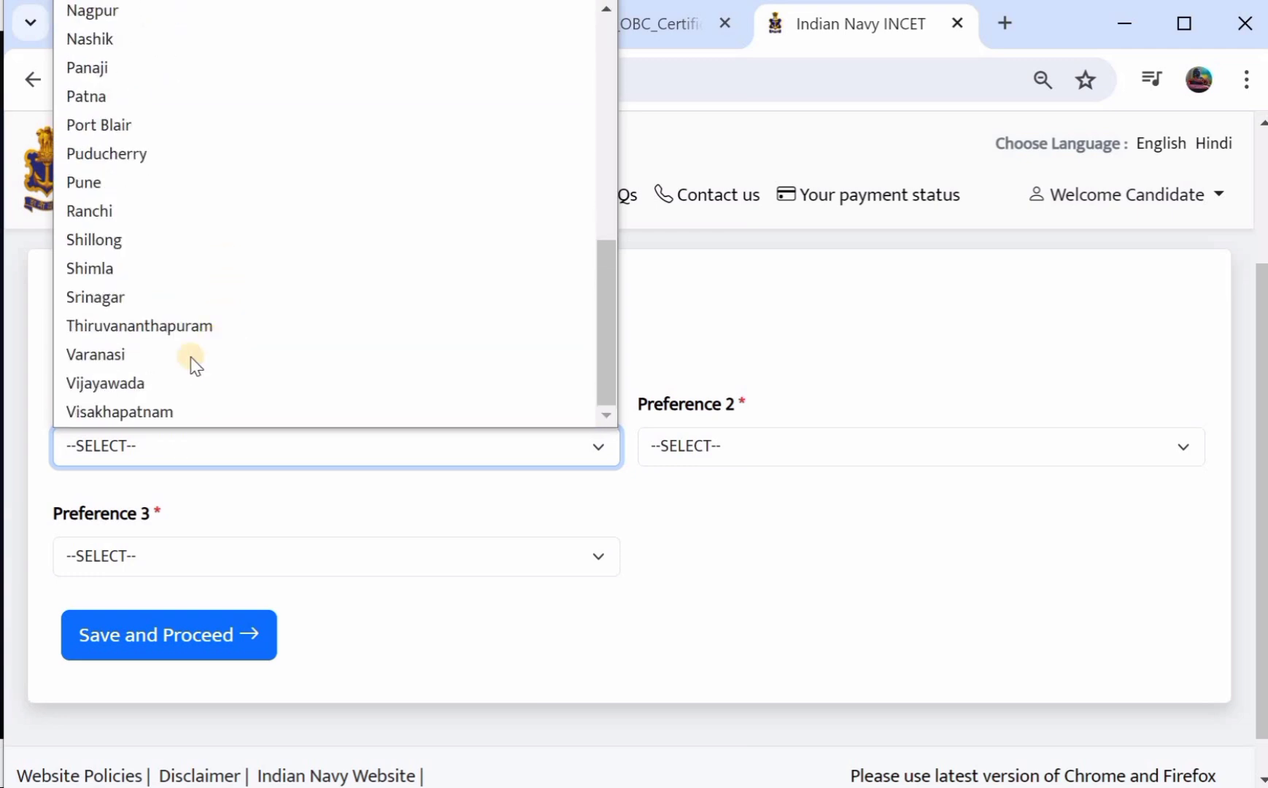
left_click(160, 394)
left_click(692, 445)
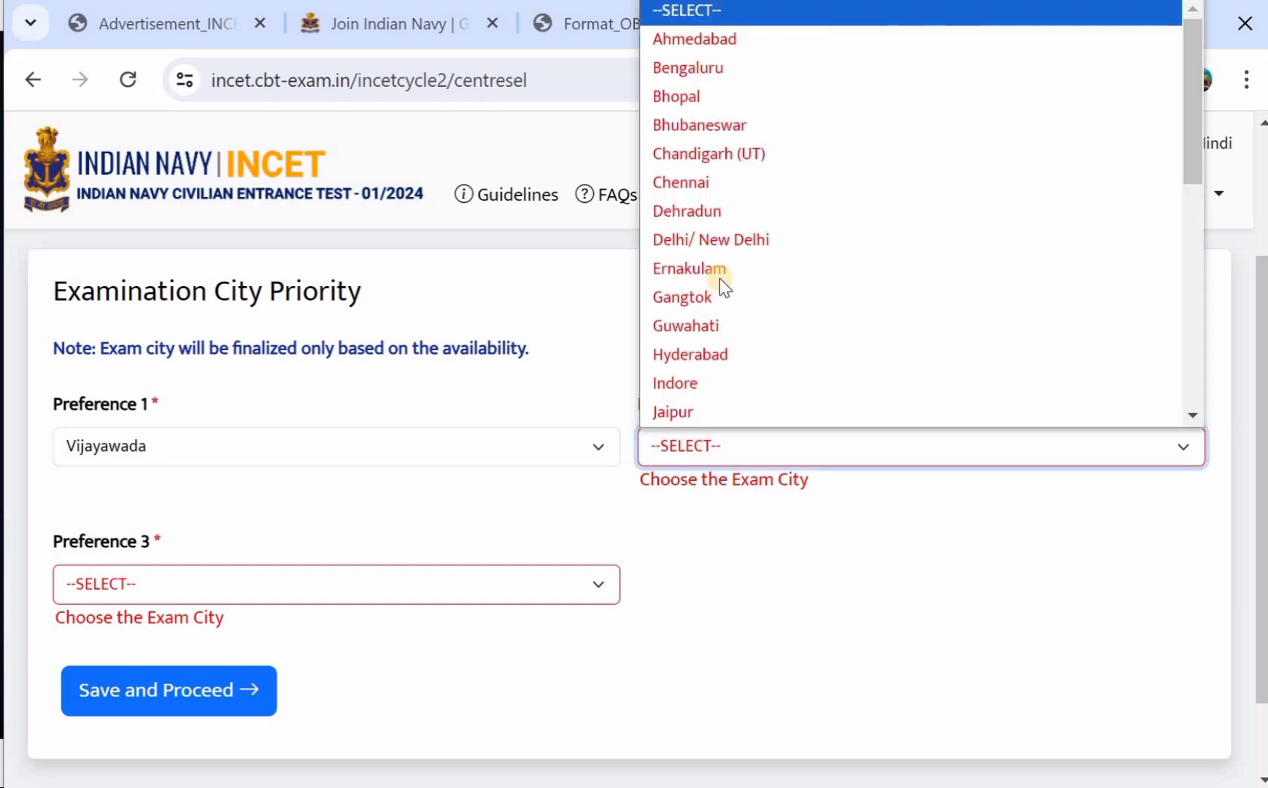
left_click(722, 353)
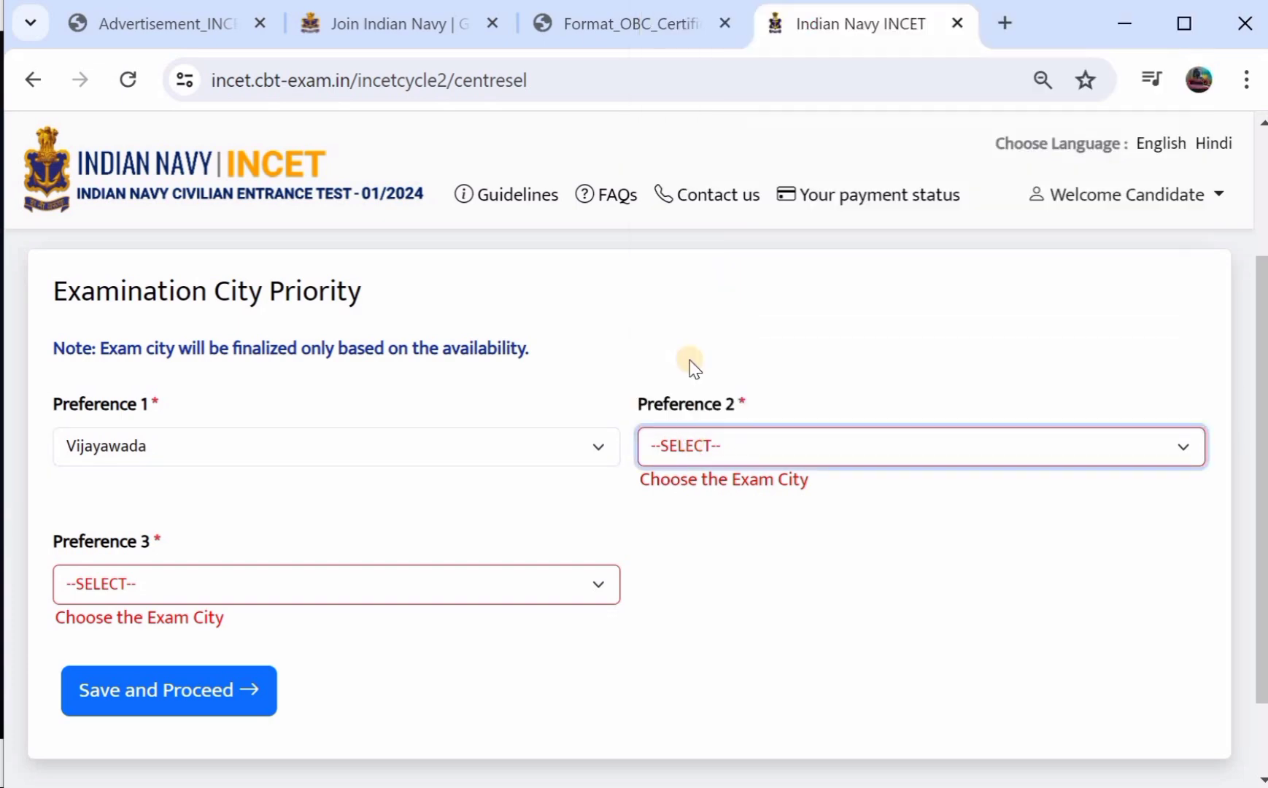
Set Visakhapatnam as the third preference, then save and confirm the city choices
left_click(367, 558)
scroll(418, 485, "down", 5)
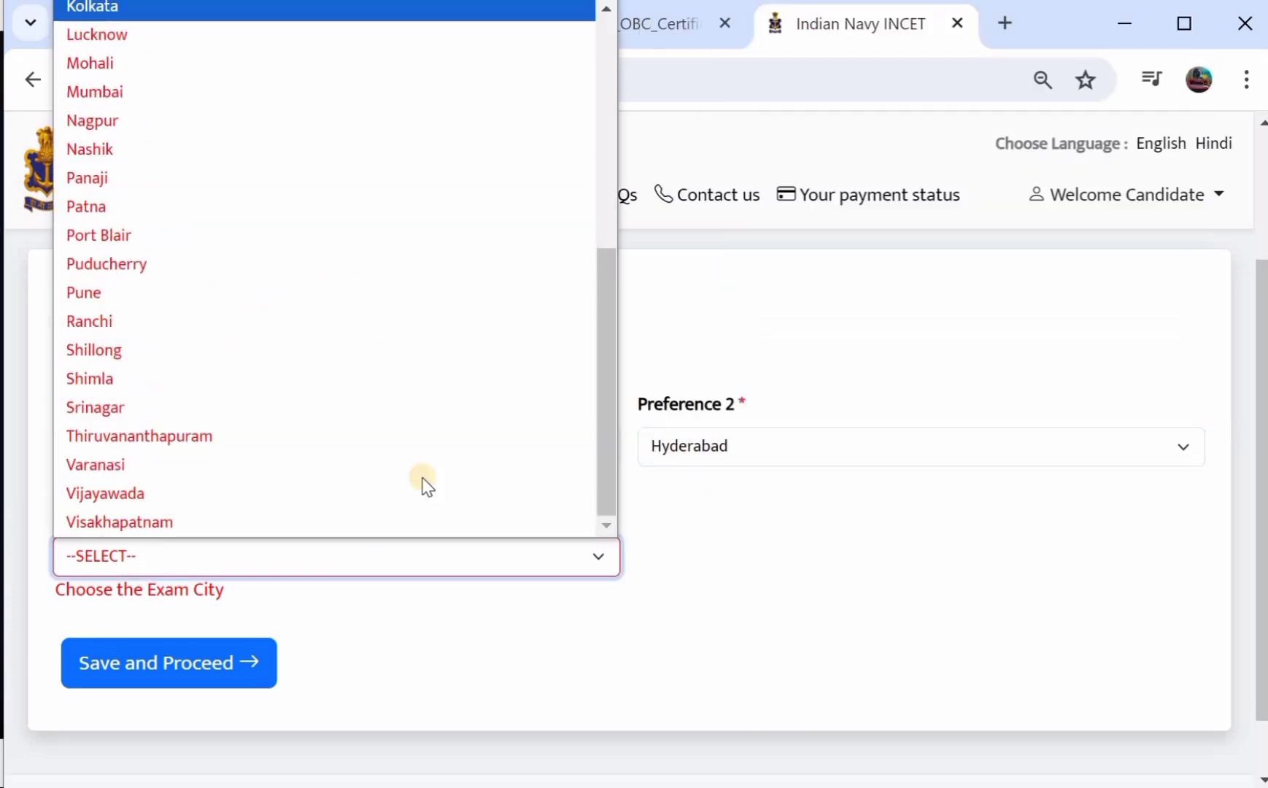
left_click(291, 521)
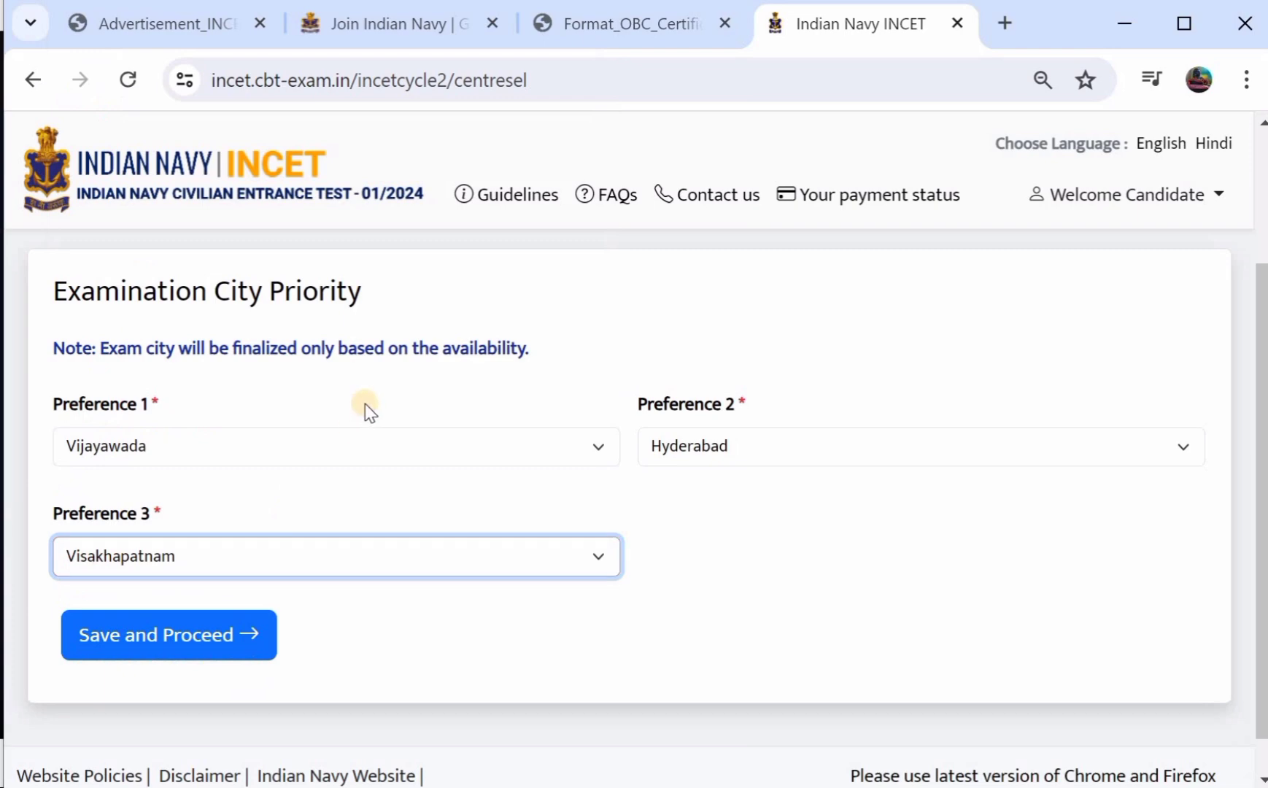
left_click(197, 646)
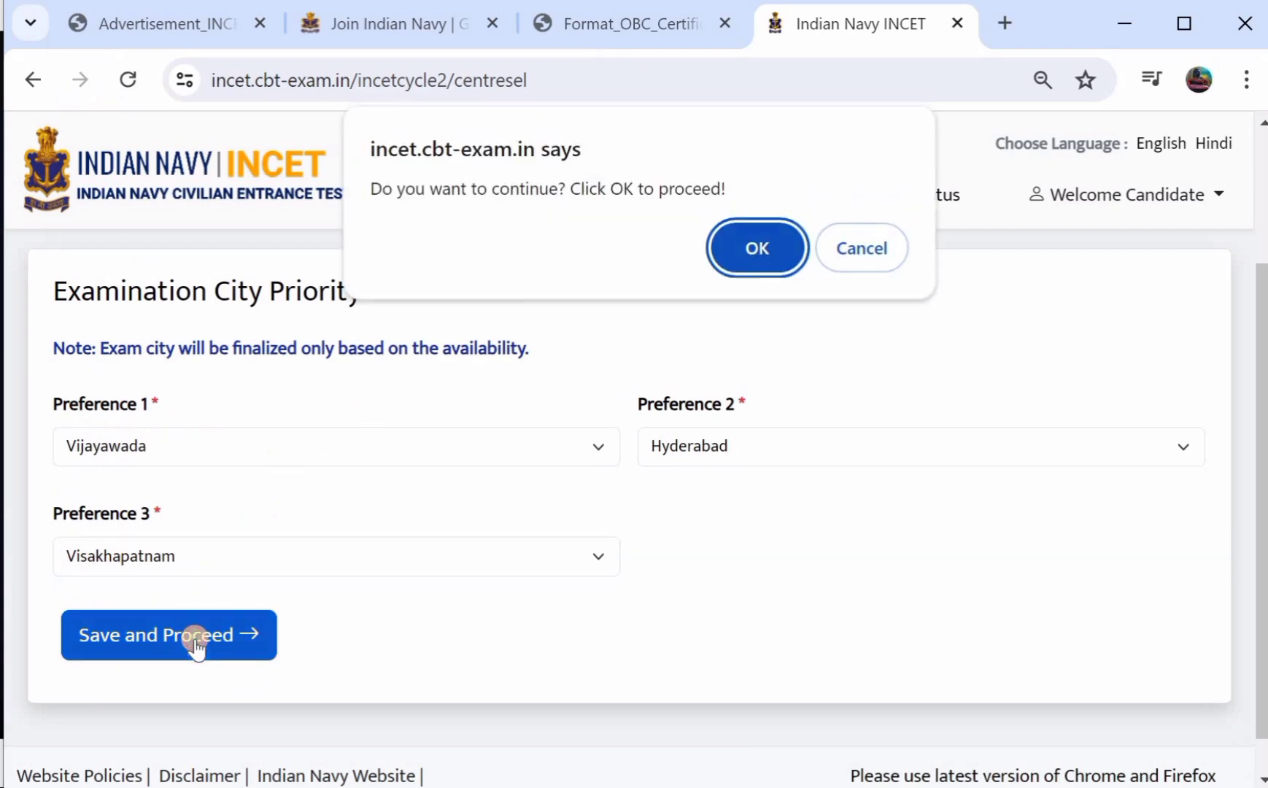
left_click(765, 249)
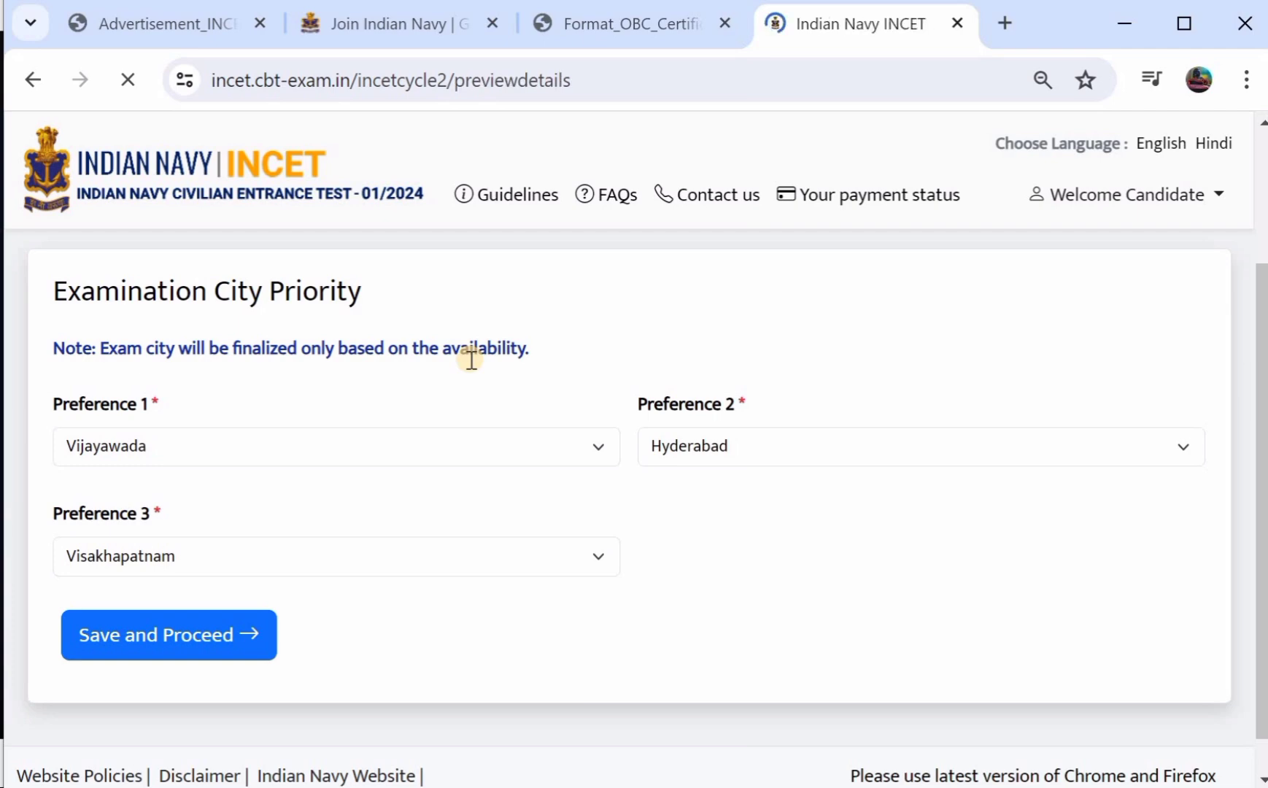
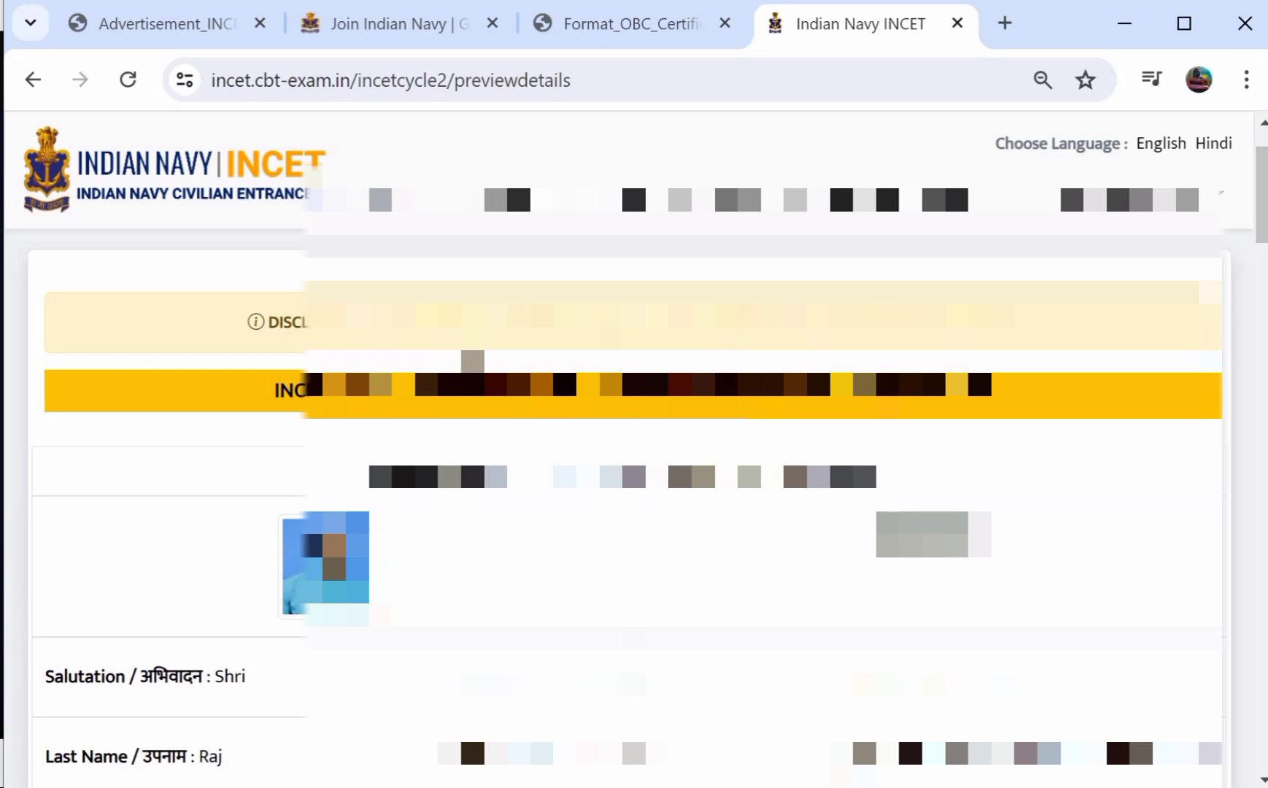
Review the filled application form and re-tick the reserve-day exam commitment checkbox
scroll(628, 511, "down", 5)
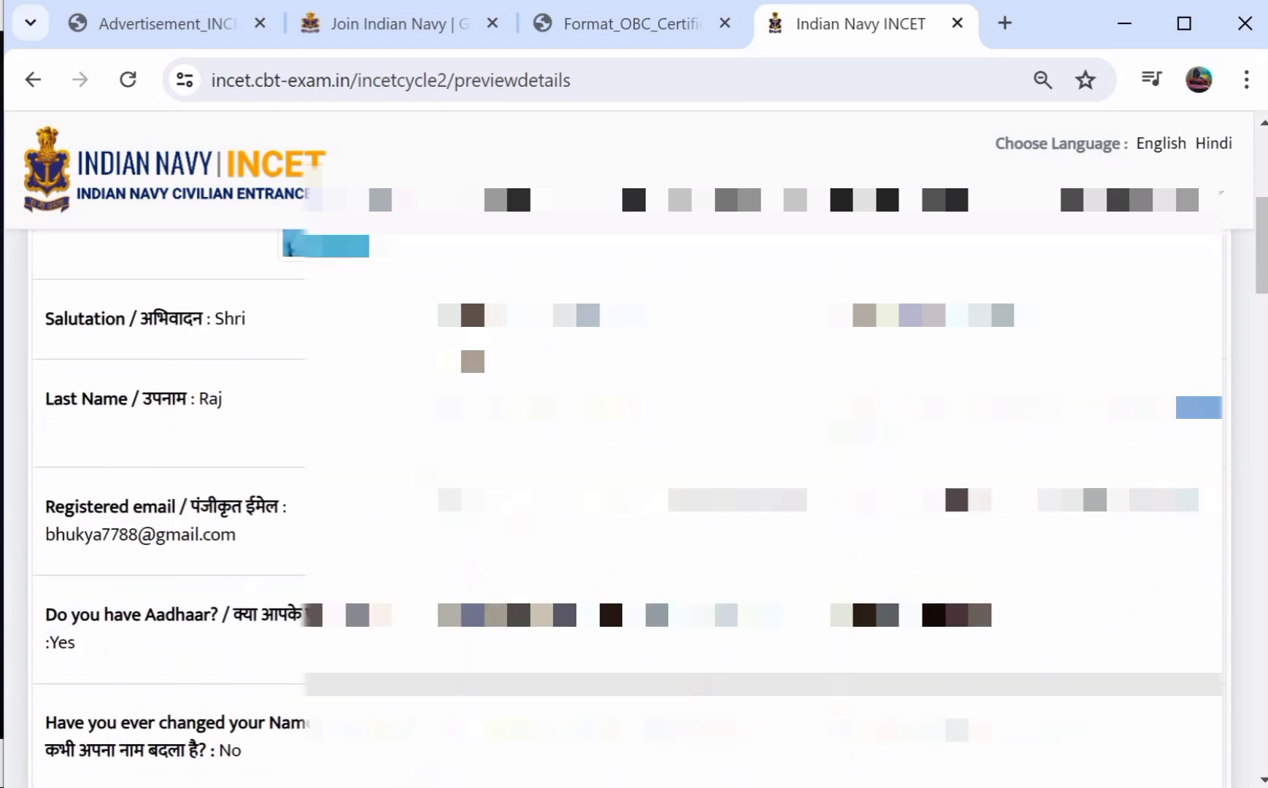
scroll(628, 511, "down", 6)
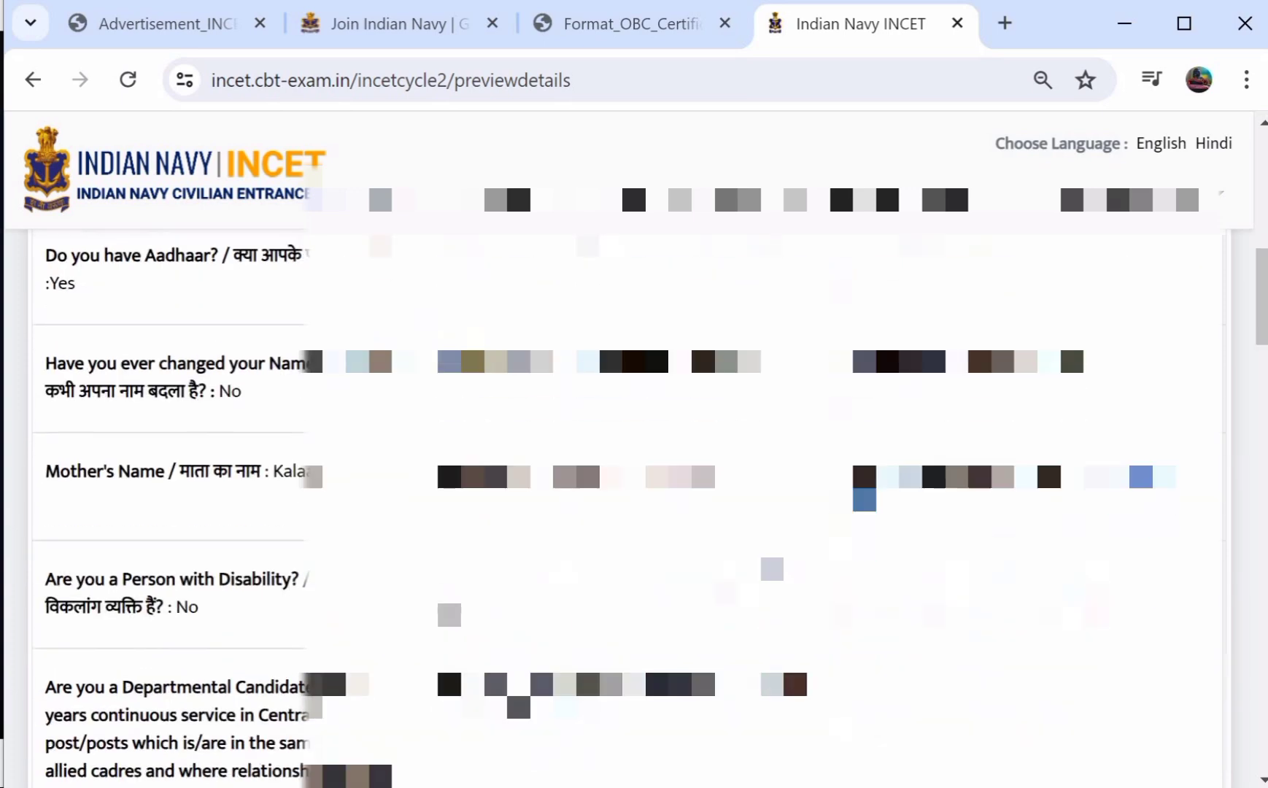
scroll(628, 511, "down", 2)
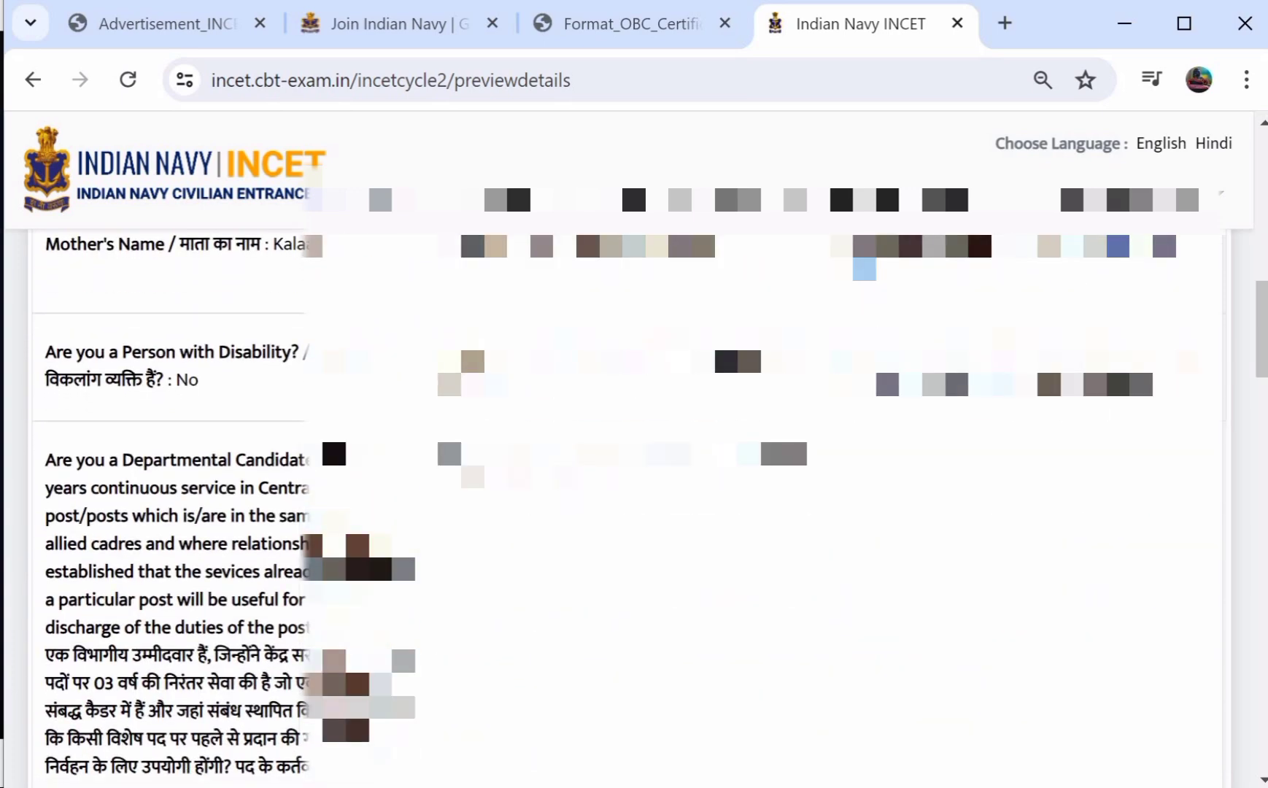
scroll(627, 511, "down", 2)
scroll(627, 510, "down", 3)
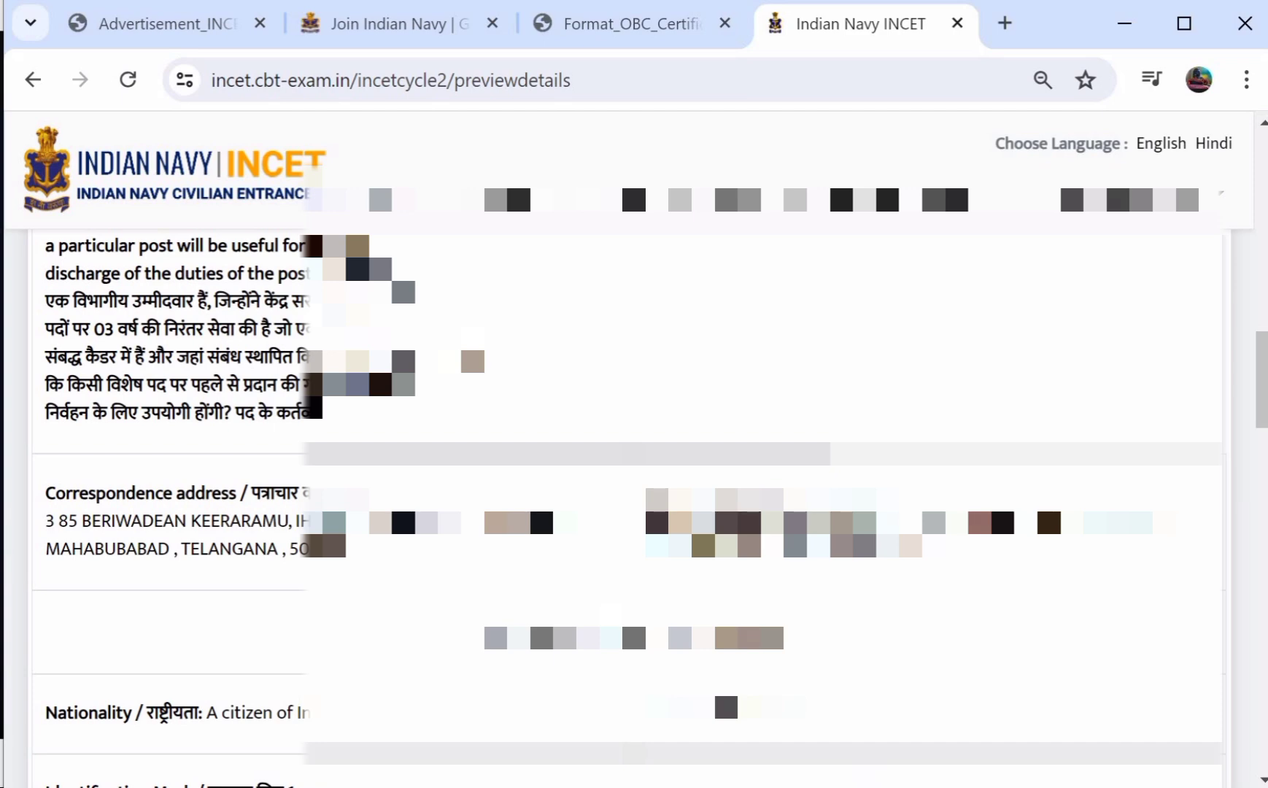
scroll(628, 510, "up", 5)
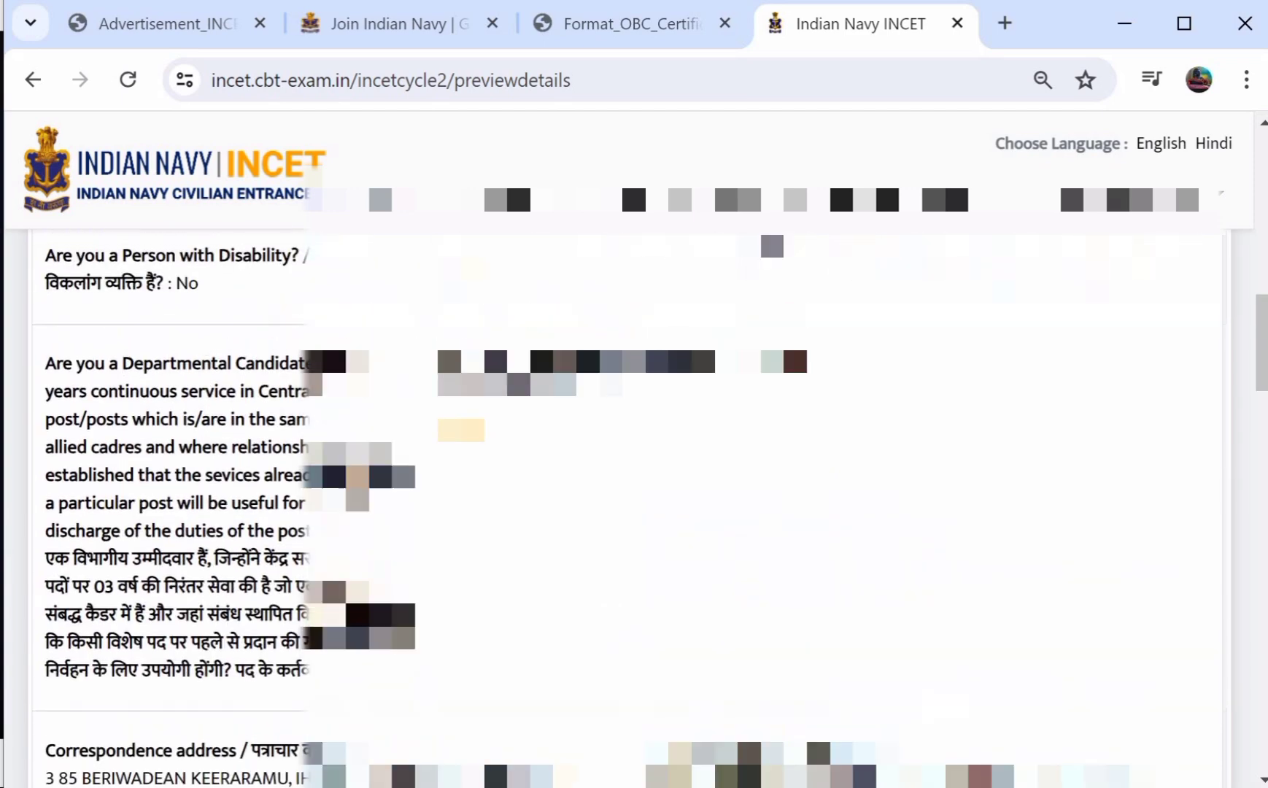
scroll(628, 511, "down", 4)
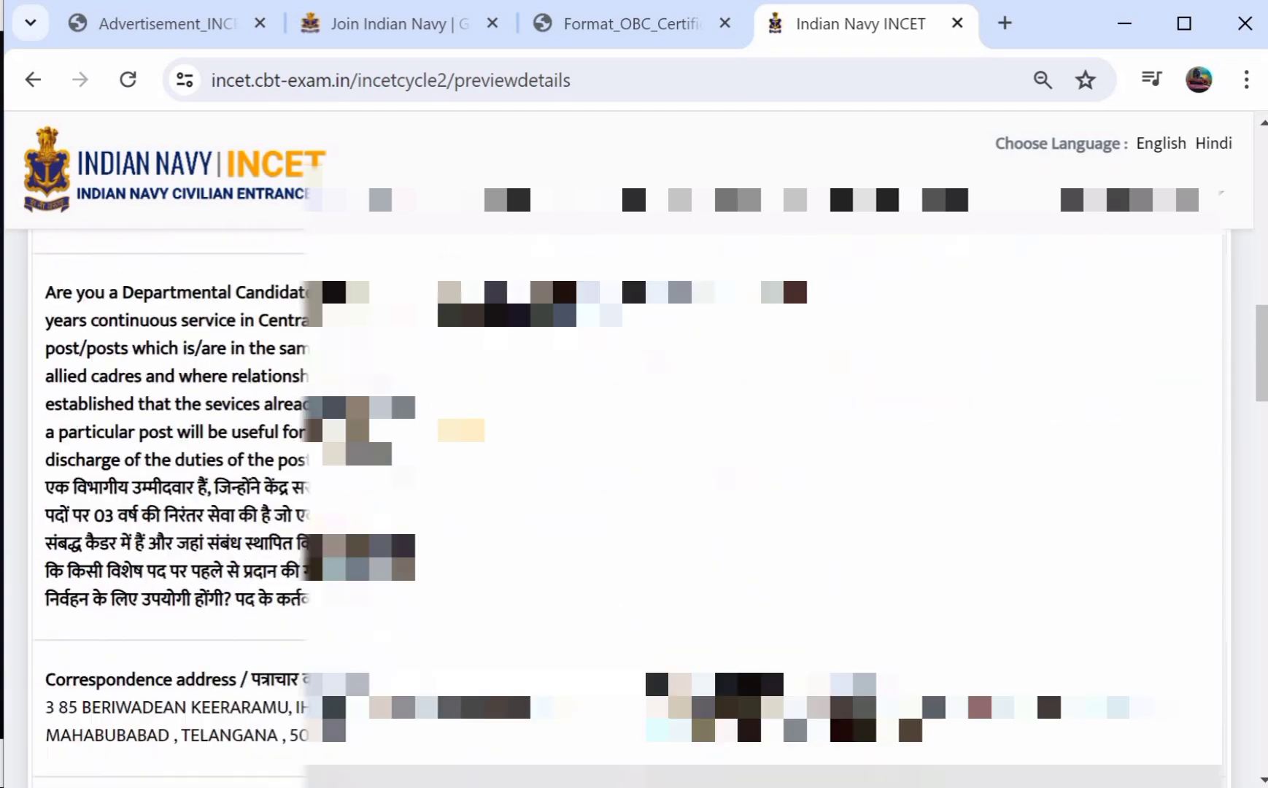
scroll(628, 510, "up", 5)
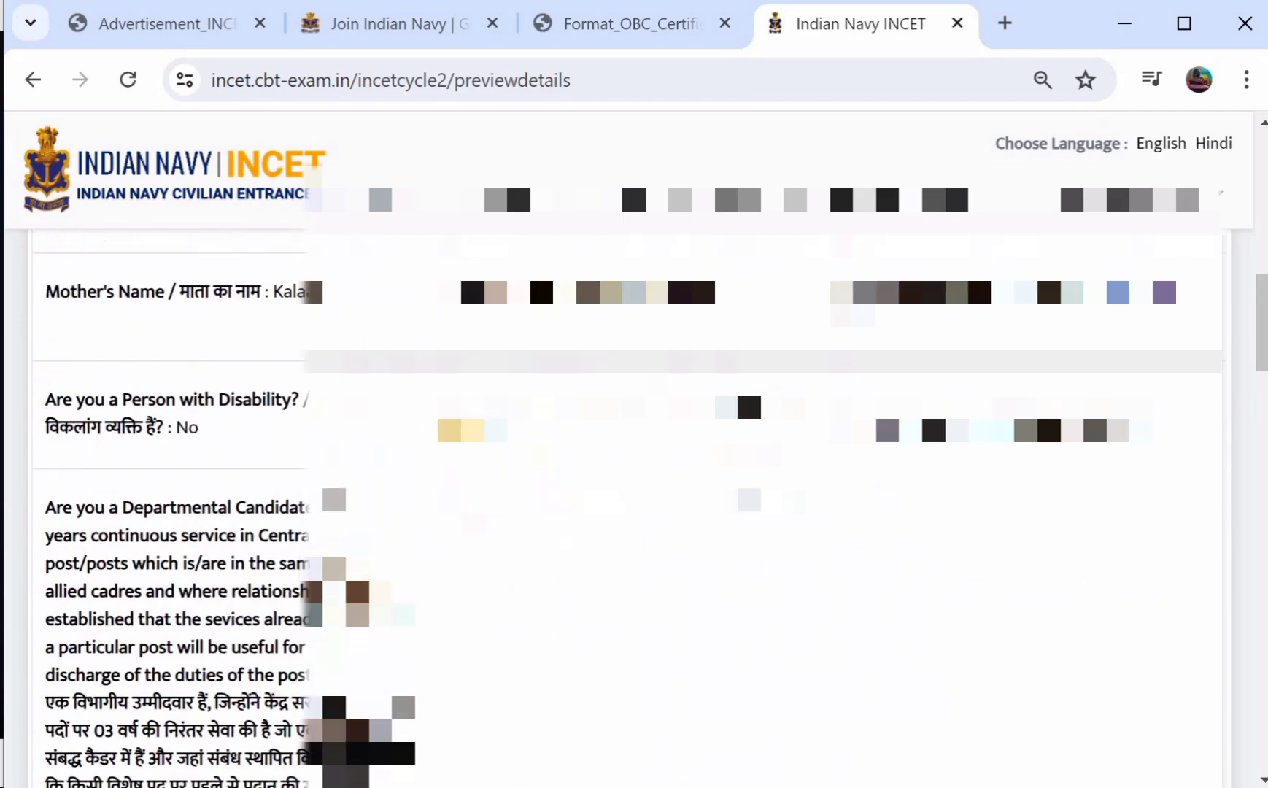
scroll(628, 511, "down", 10)
scroll(628, 511, "down", 18)
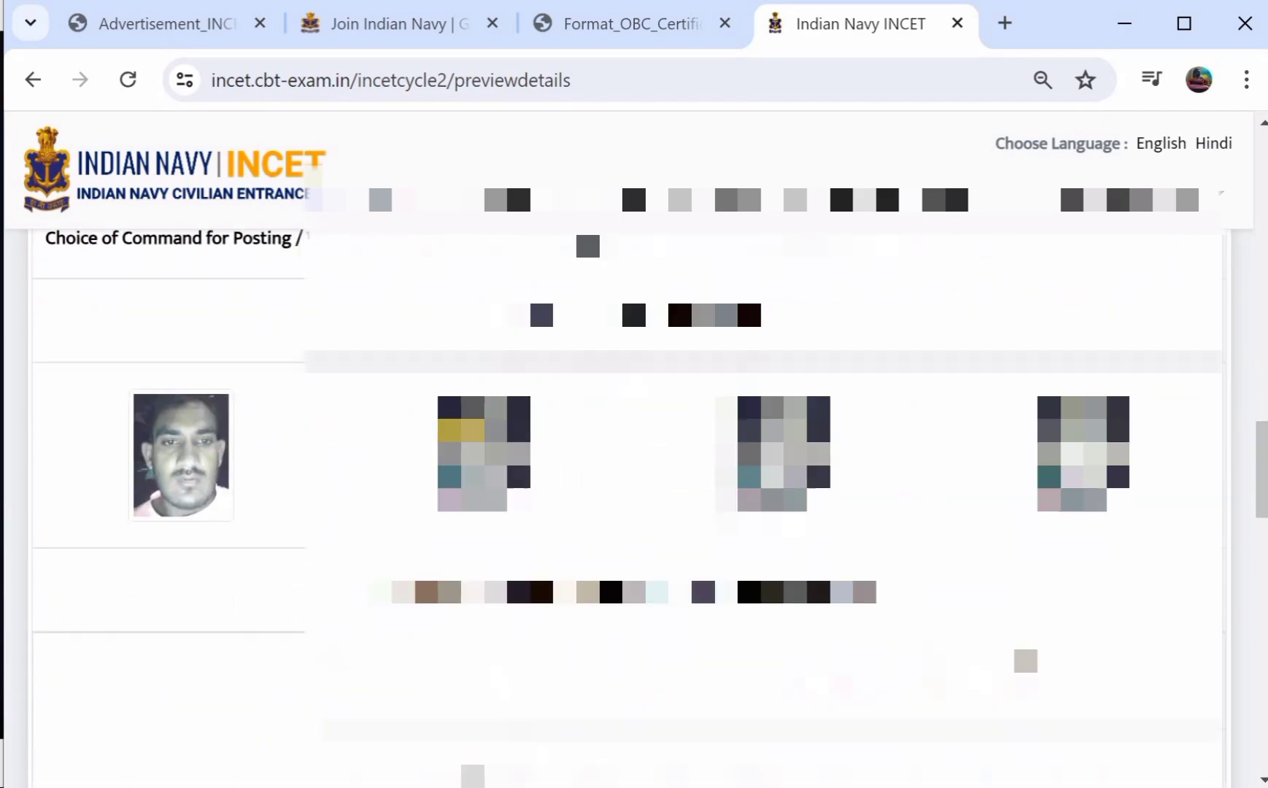
scroll(170, 445, "down", 2)
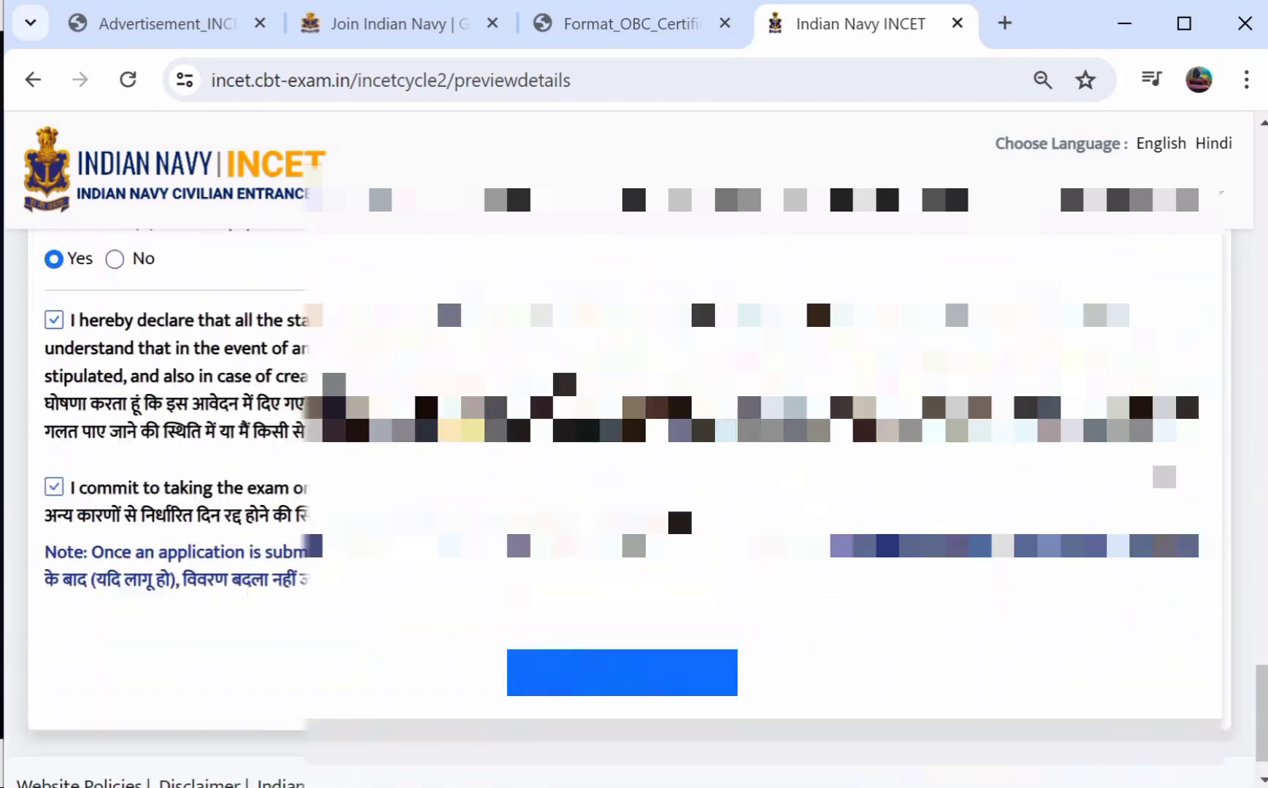
scroll(170, 445, "up", 3)
scroll(170, 445, "down", 2)
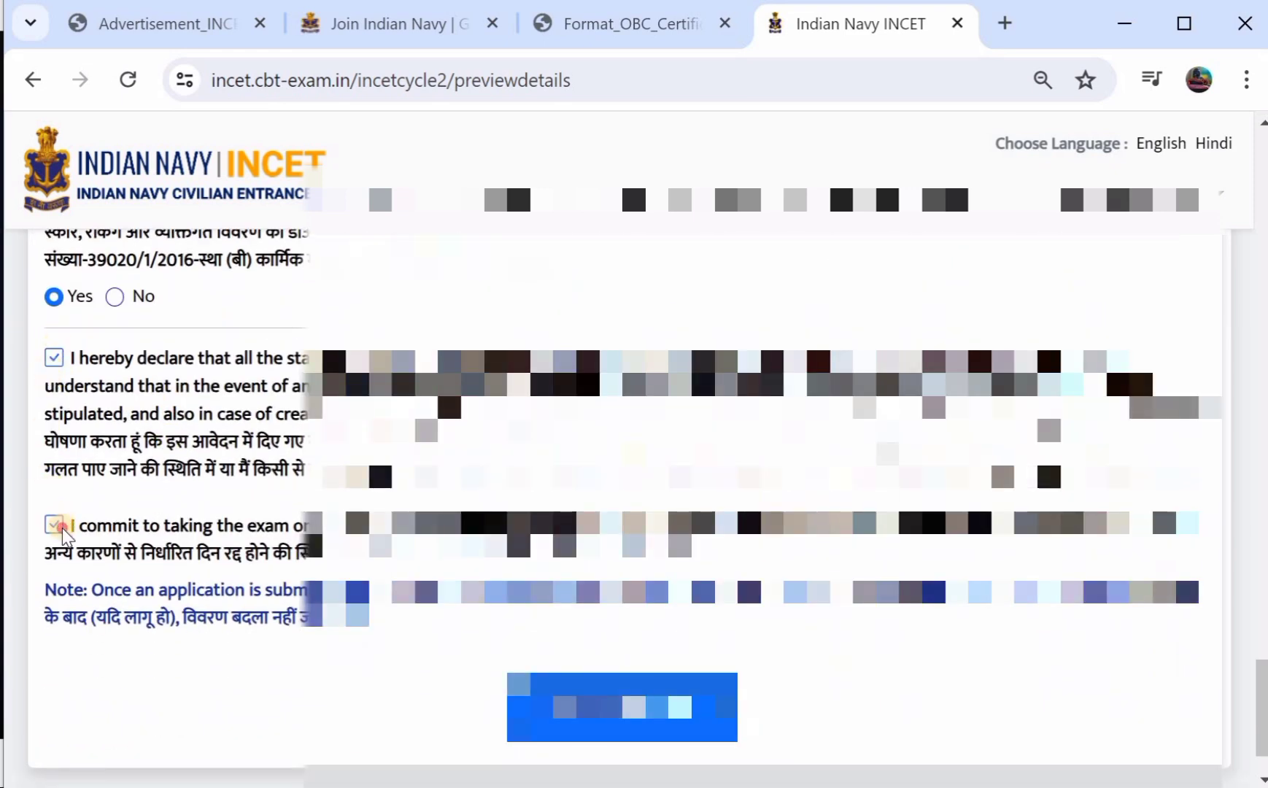
scroll(69, 503, "down", 2)
left_click(47, 421)
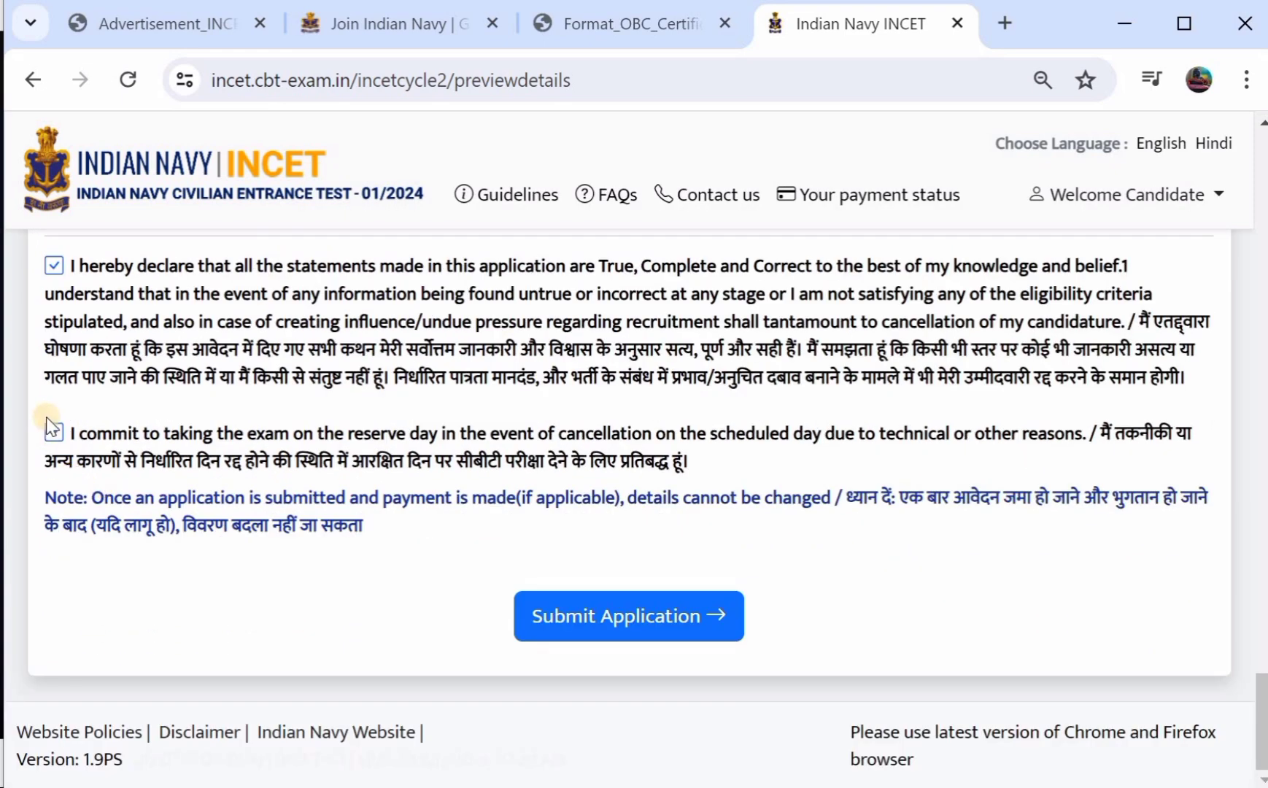
left_click(53, 433)
Submit the Multi Tasking Staff (Ministerial) application and confirm the submission
scroll(66, 230, "up", 3)
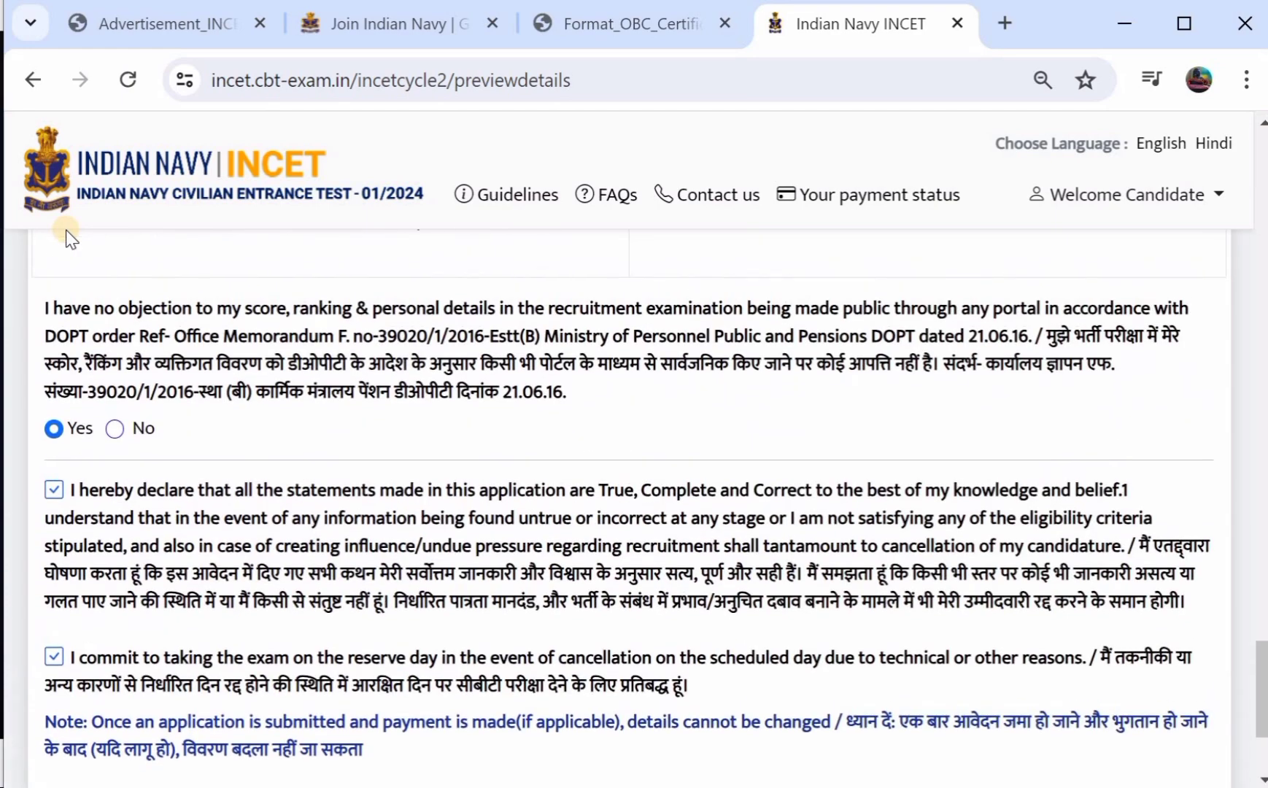
scroll(66, 230, "down", 3)
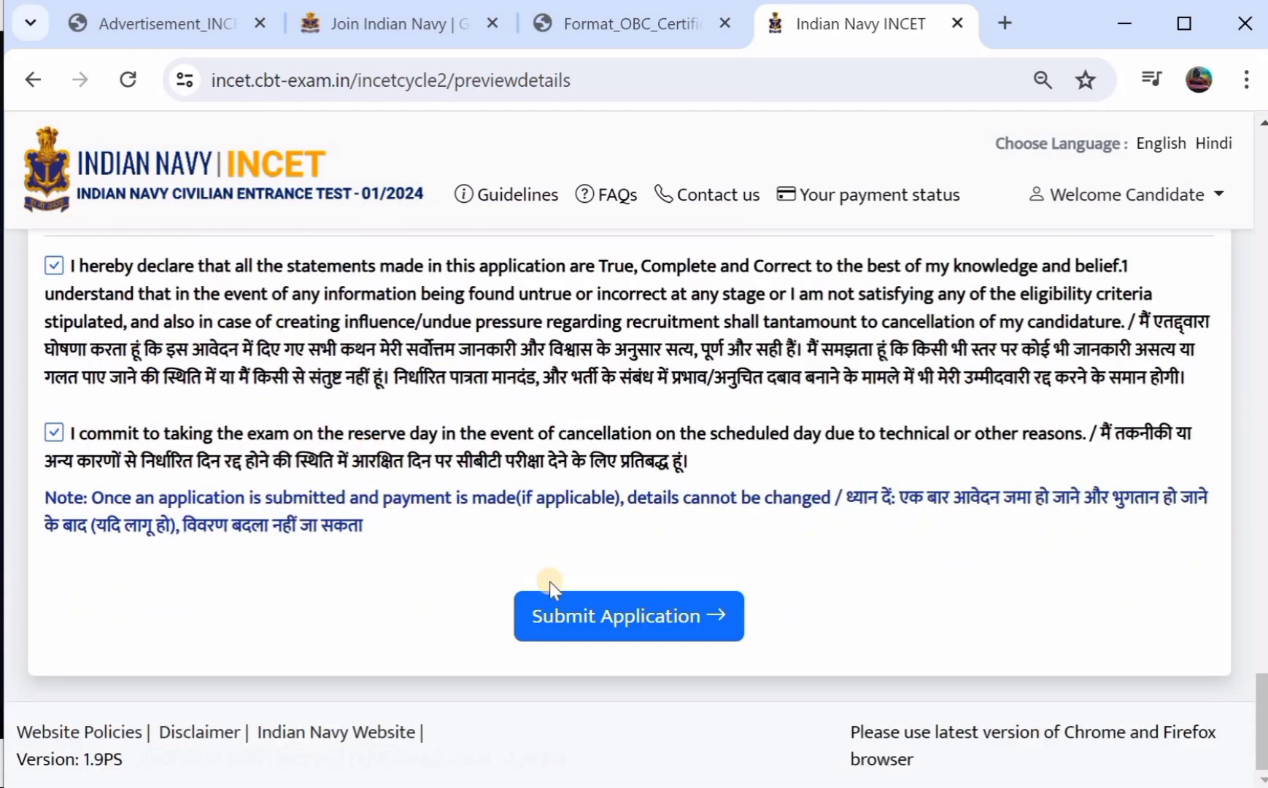
left_click(621, 629)
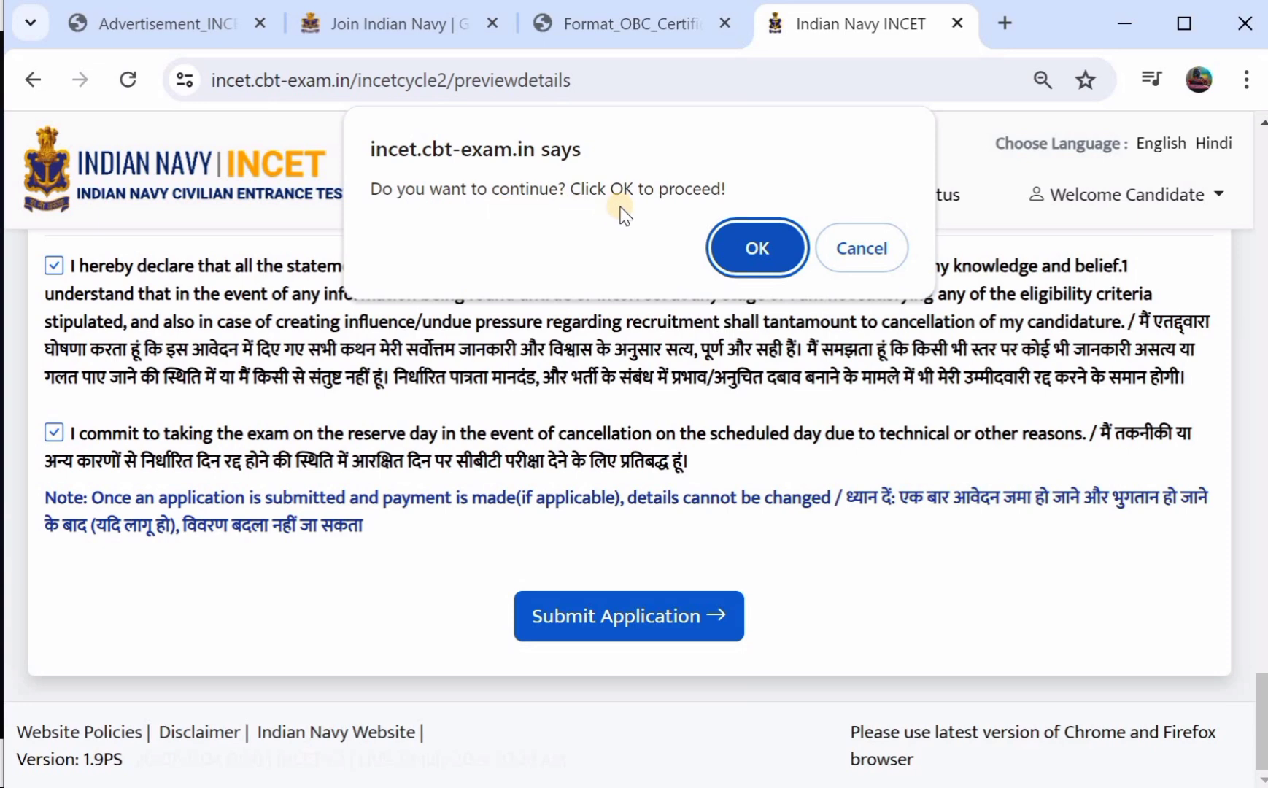
left_click(753, 250)
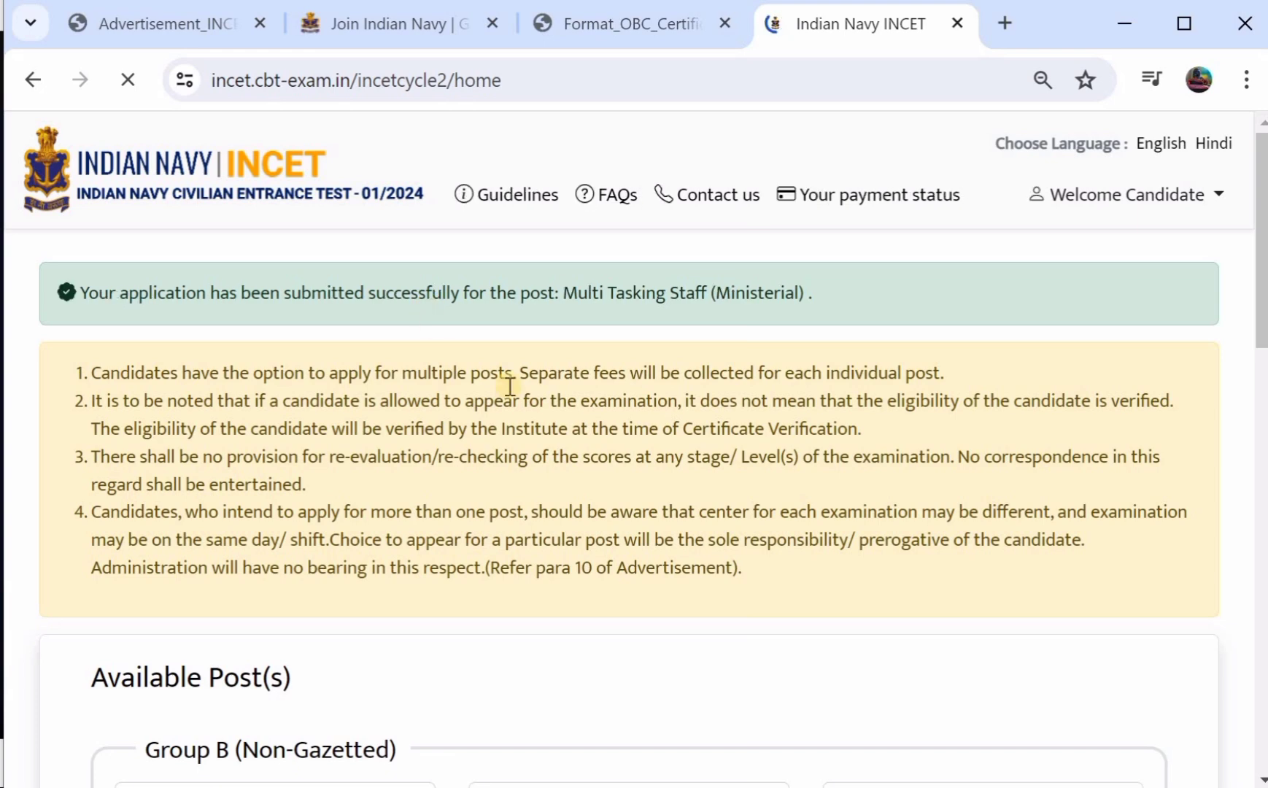
scroll(567, 418, "down", 1)
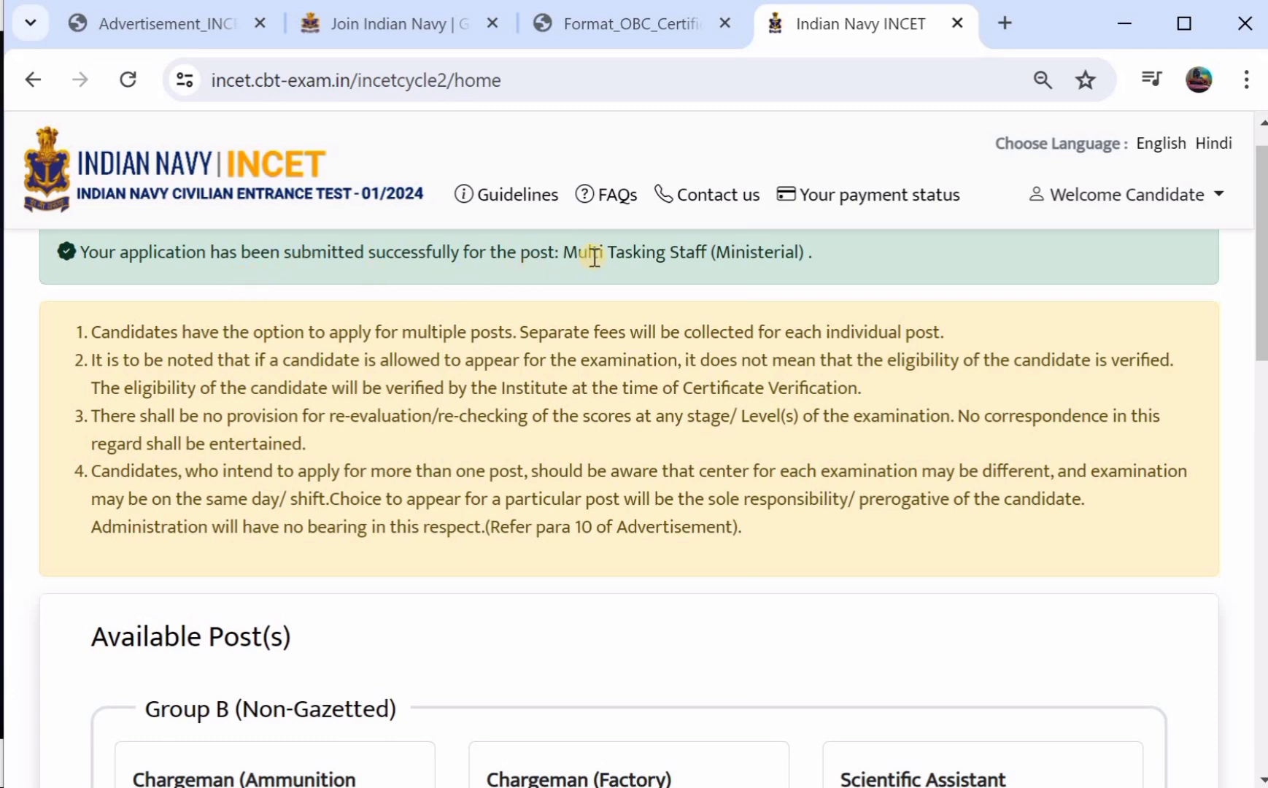
scroll(615, 261, "down", 7)
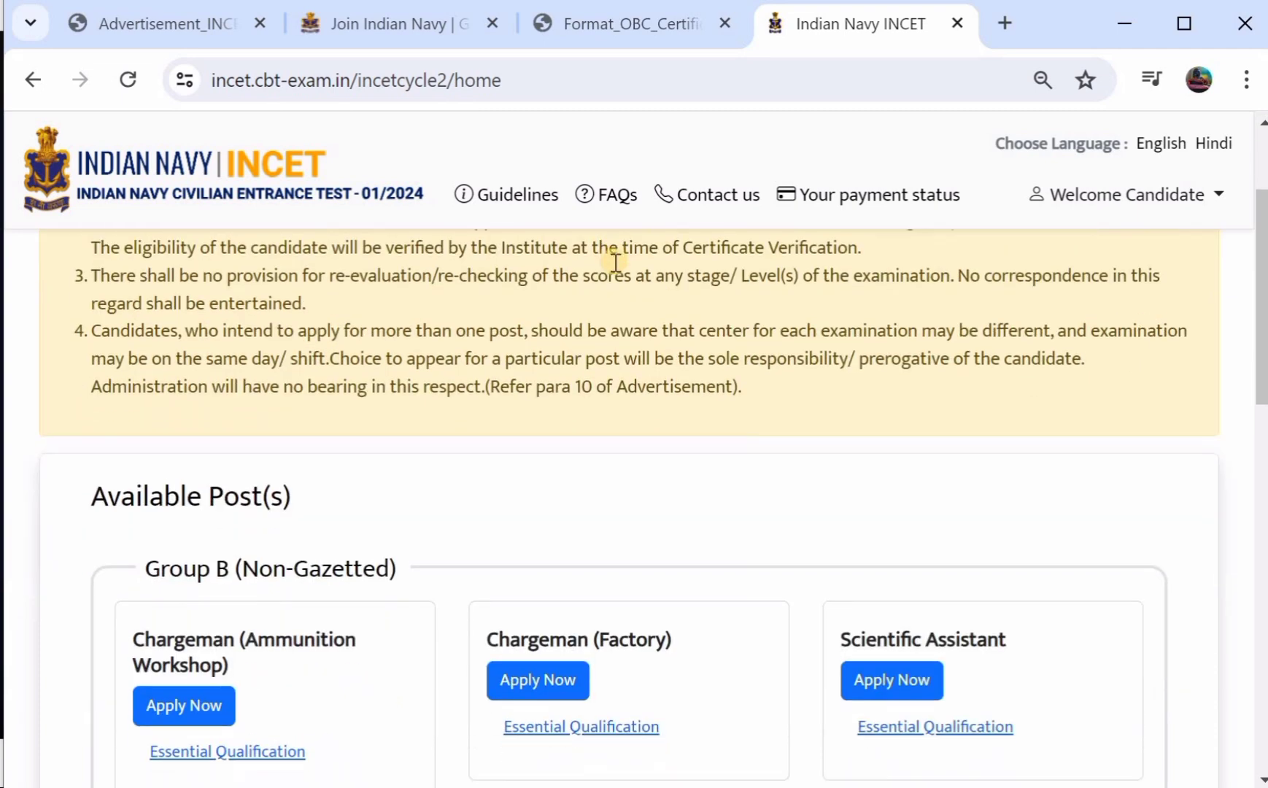
scroll(615, 261, "down", 6)
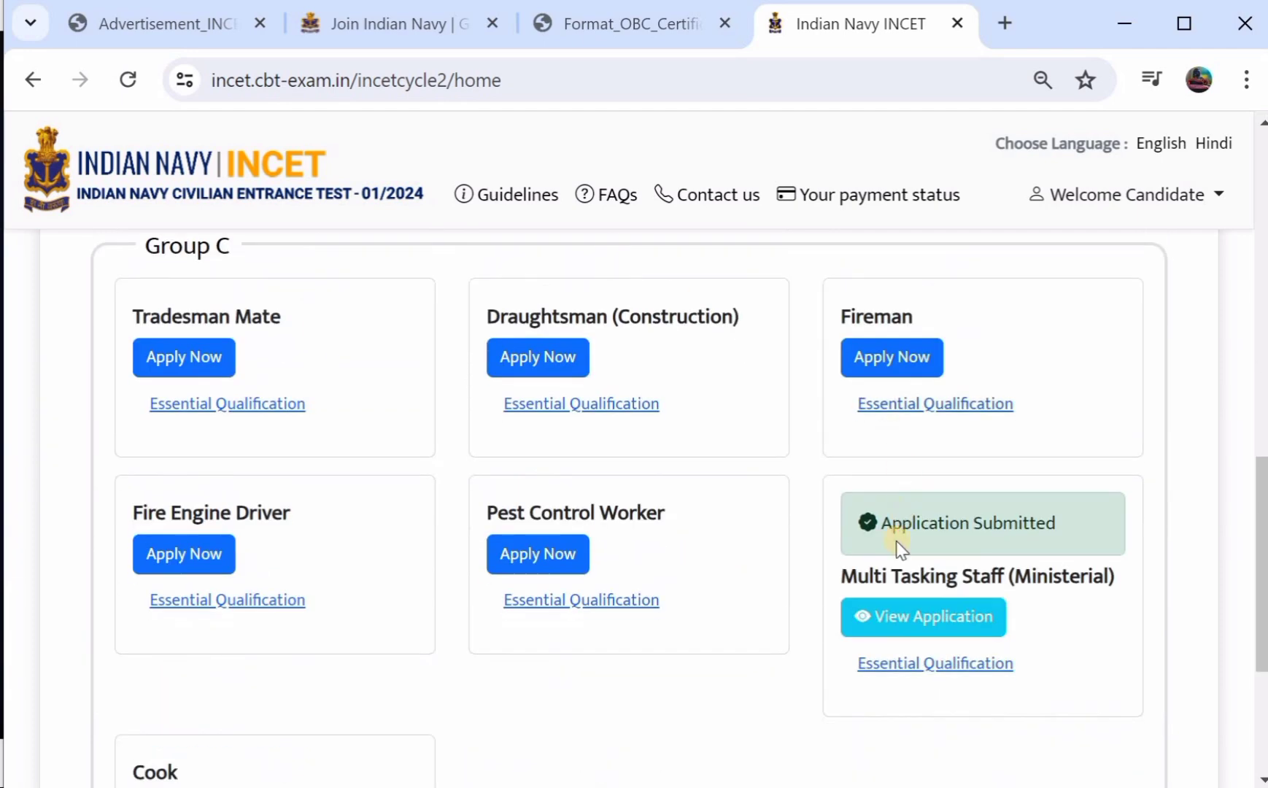
scroll(890, 523, "down", 2)
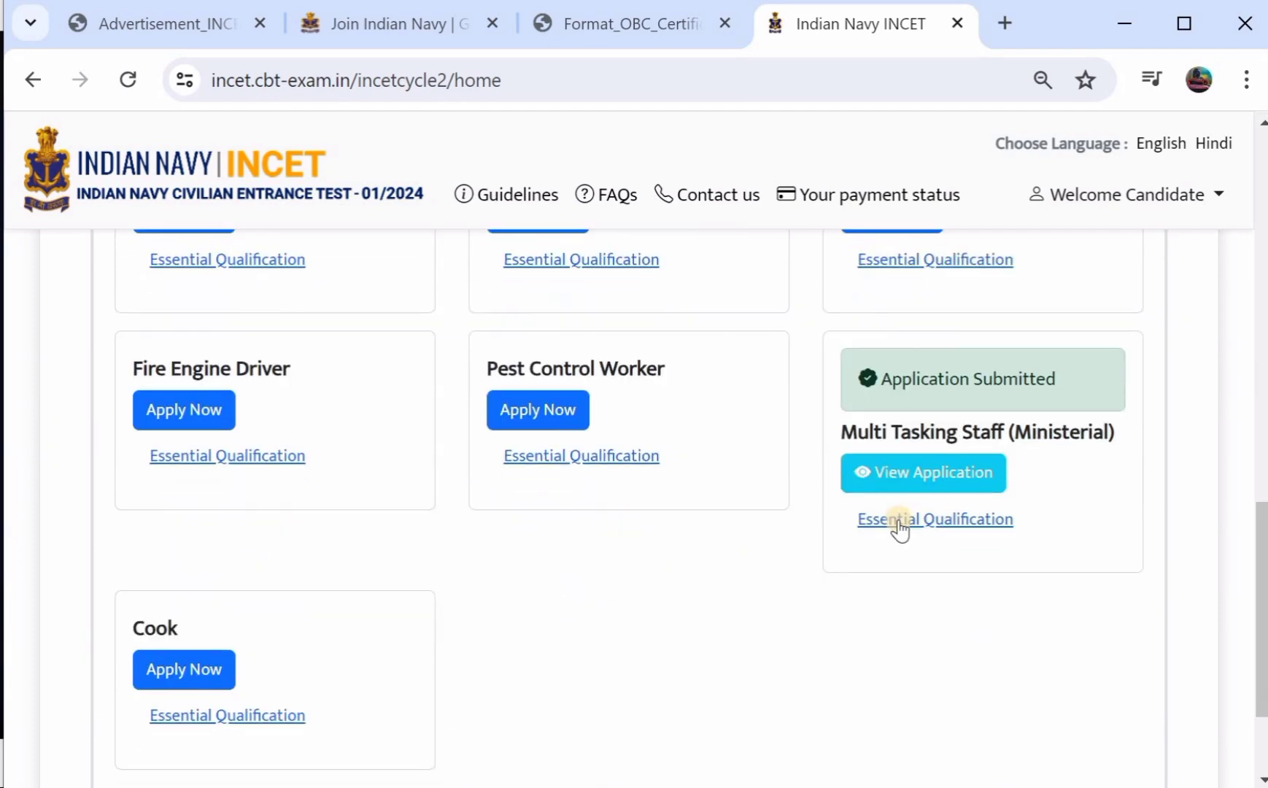
Open the submitted Multi Tasking Staff application and bring up its printable copy, dismissing the print preview
left_click(895, 470)
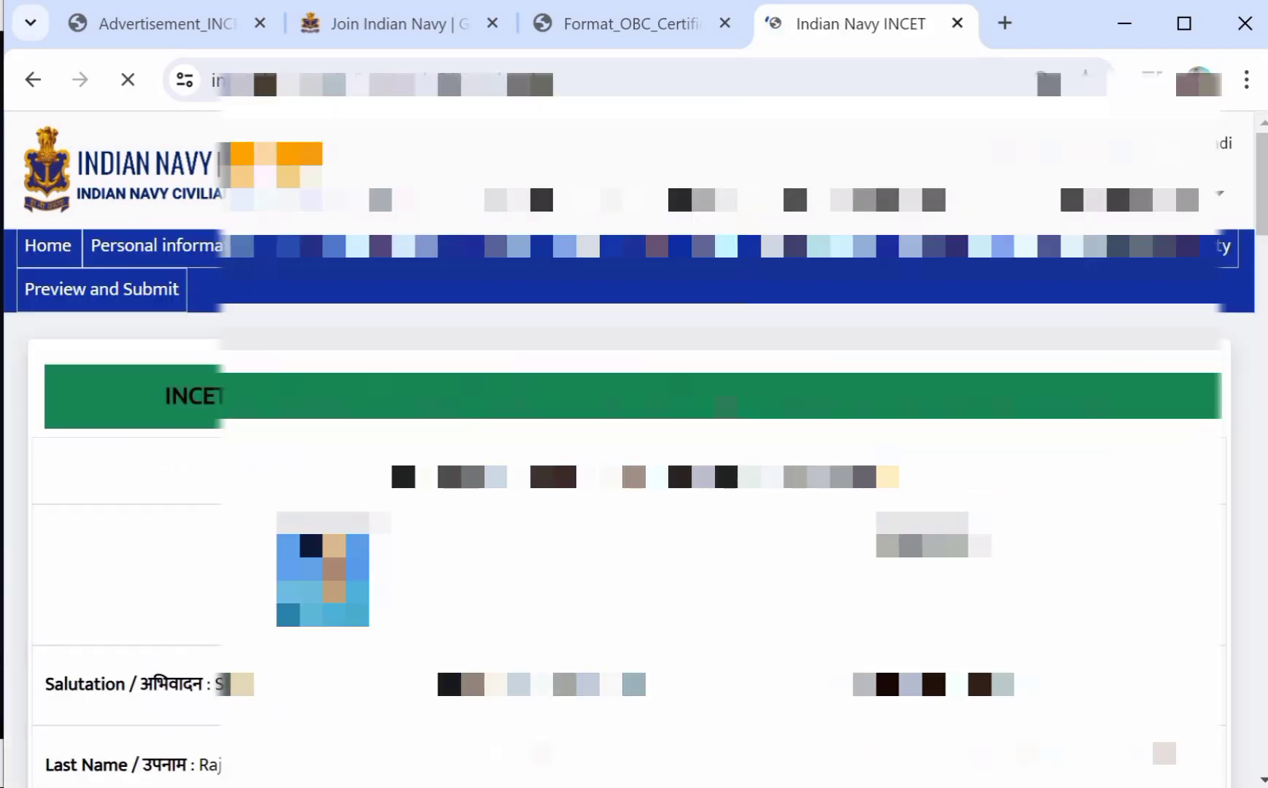
scroll(628, 511, "down", 10)
scroll(627, 510, "down", 20)
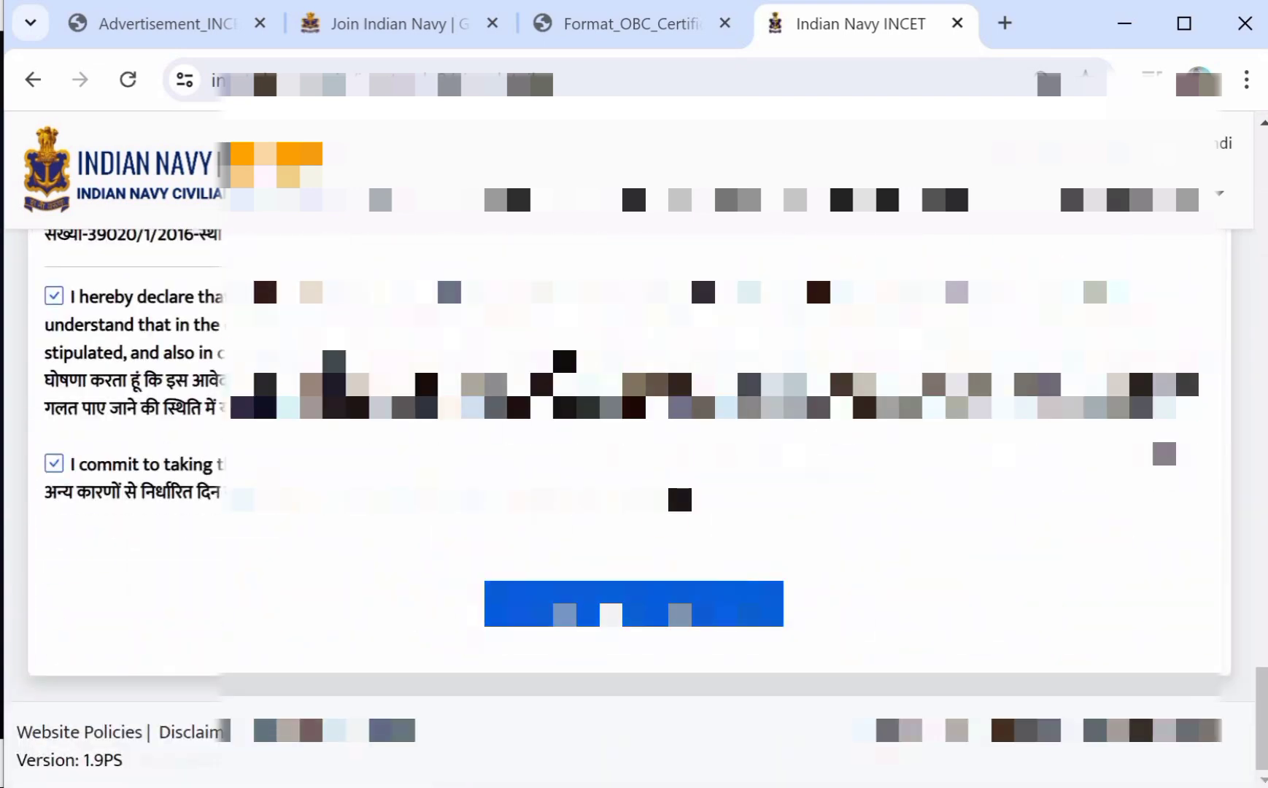
left_click(634, 603)
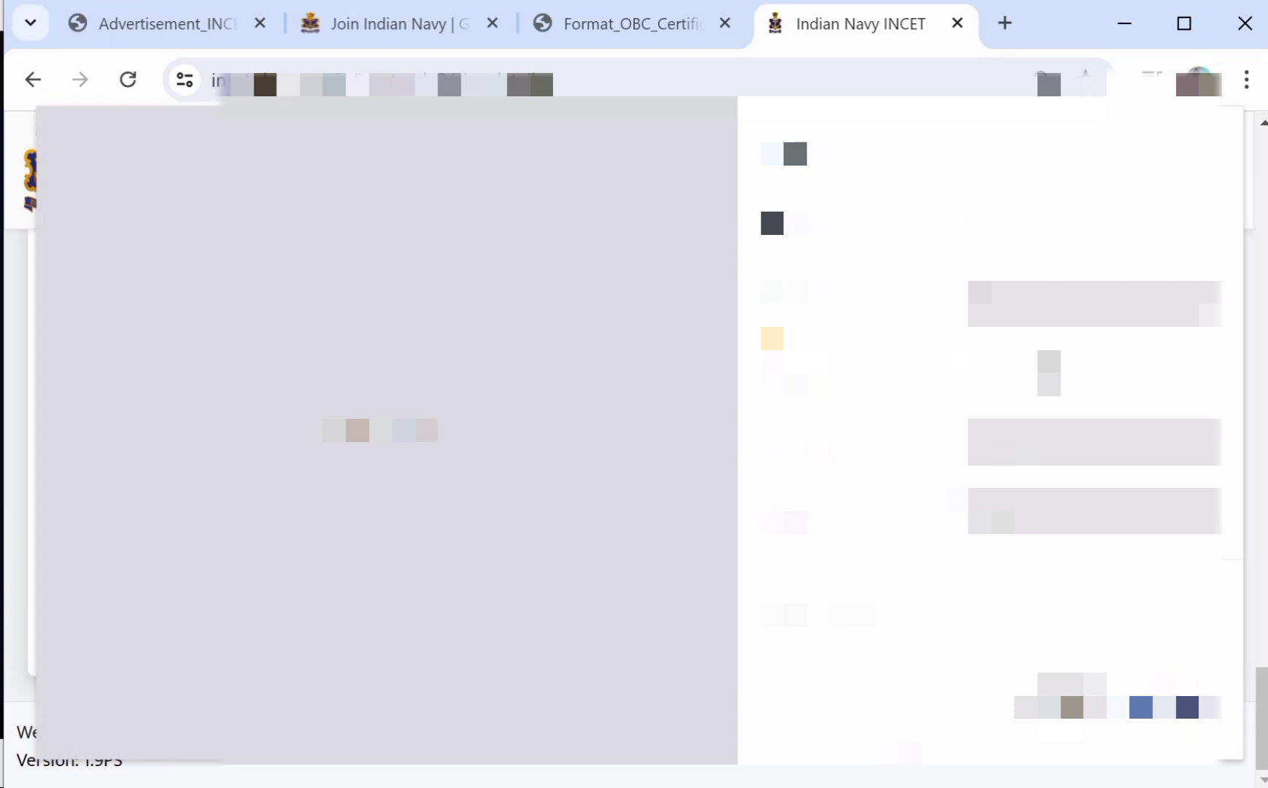
key("Escape")
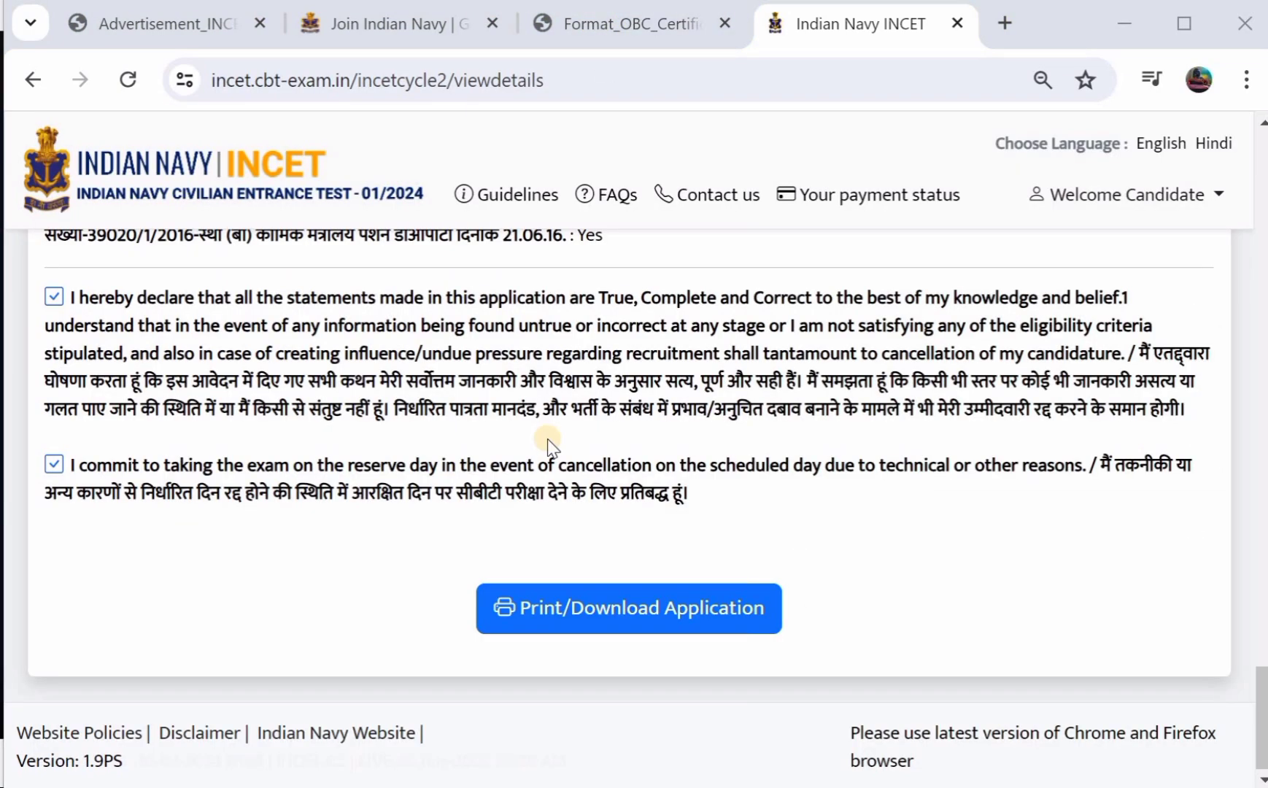
Check the vacancy table in the INCET-01/2024 advertisement PDF, then return to the Join Indian Navy site
left_click(135, 10)
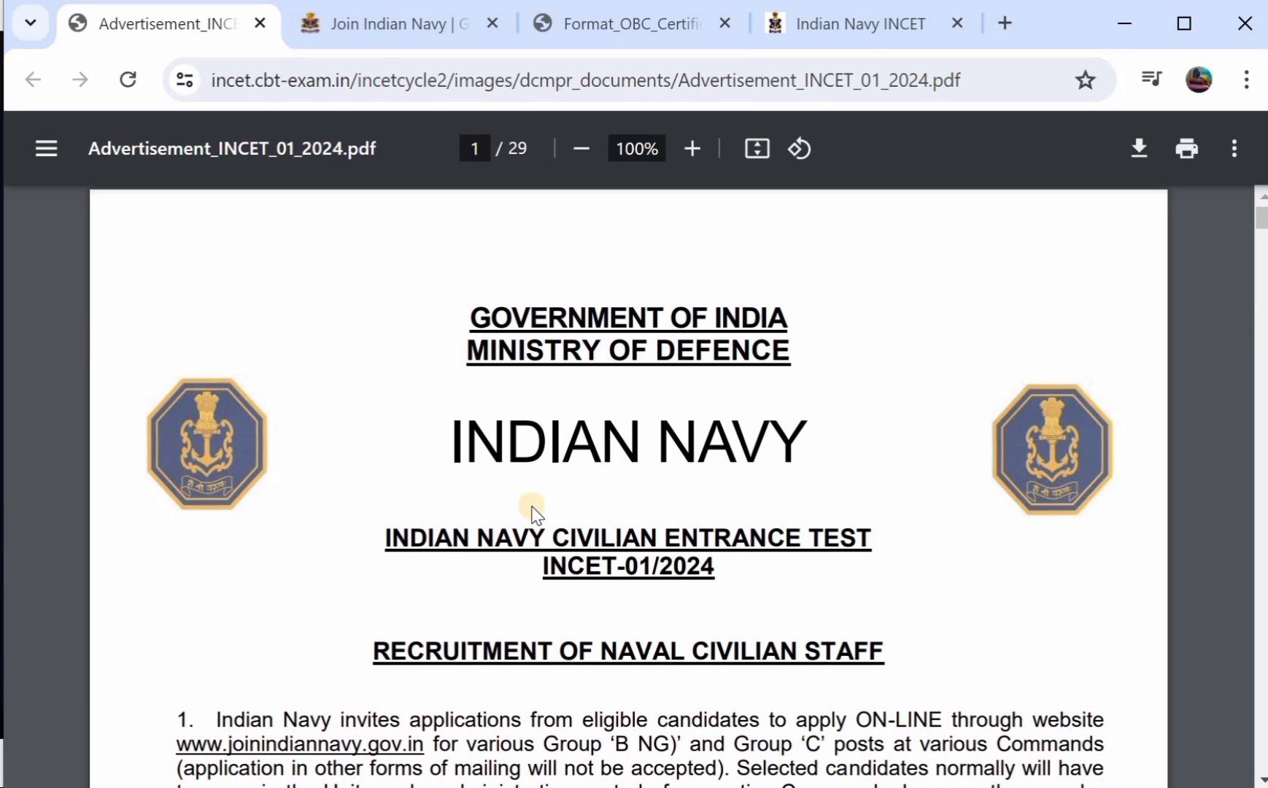
scroll(532, 511, "down", 6)
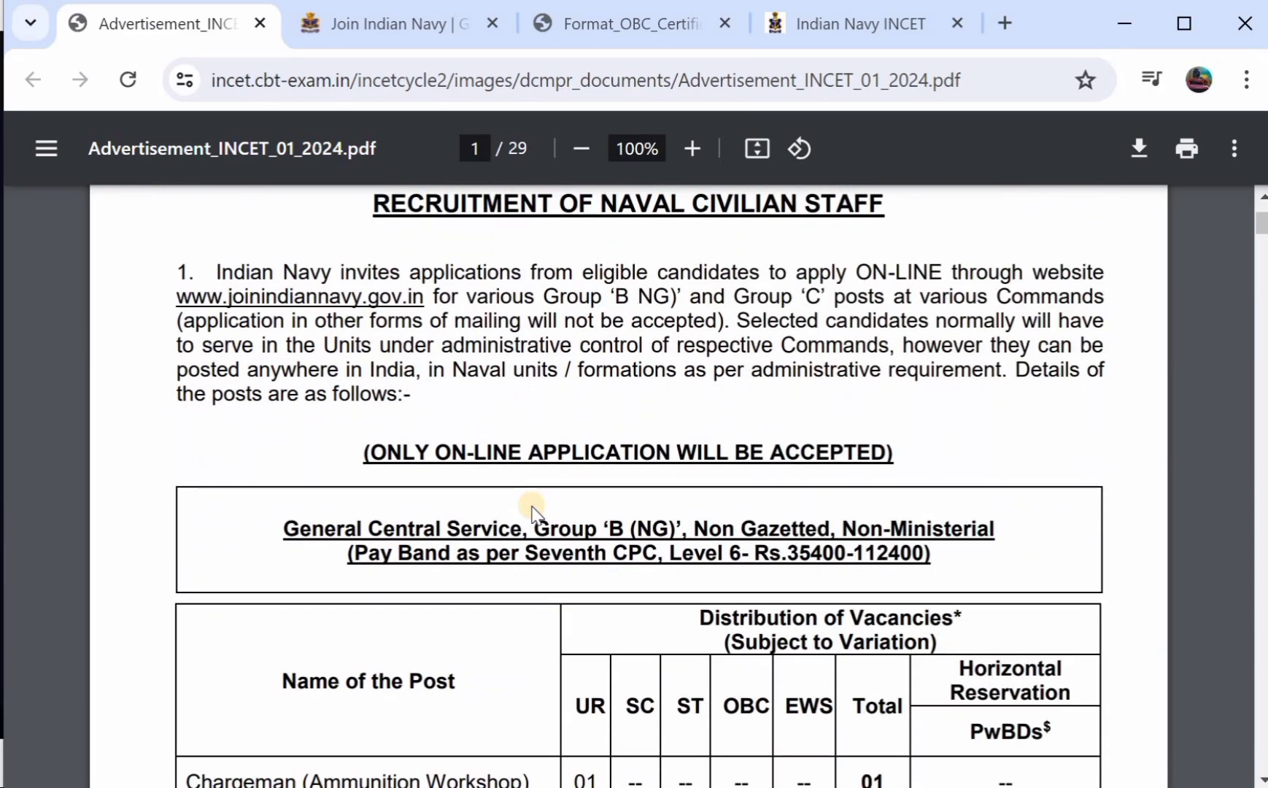
scroll(532, 510, "down", 2)
scroll(532, 511, "down", 2)
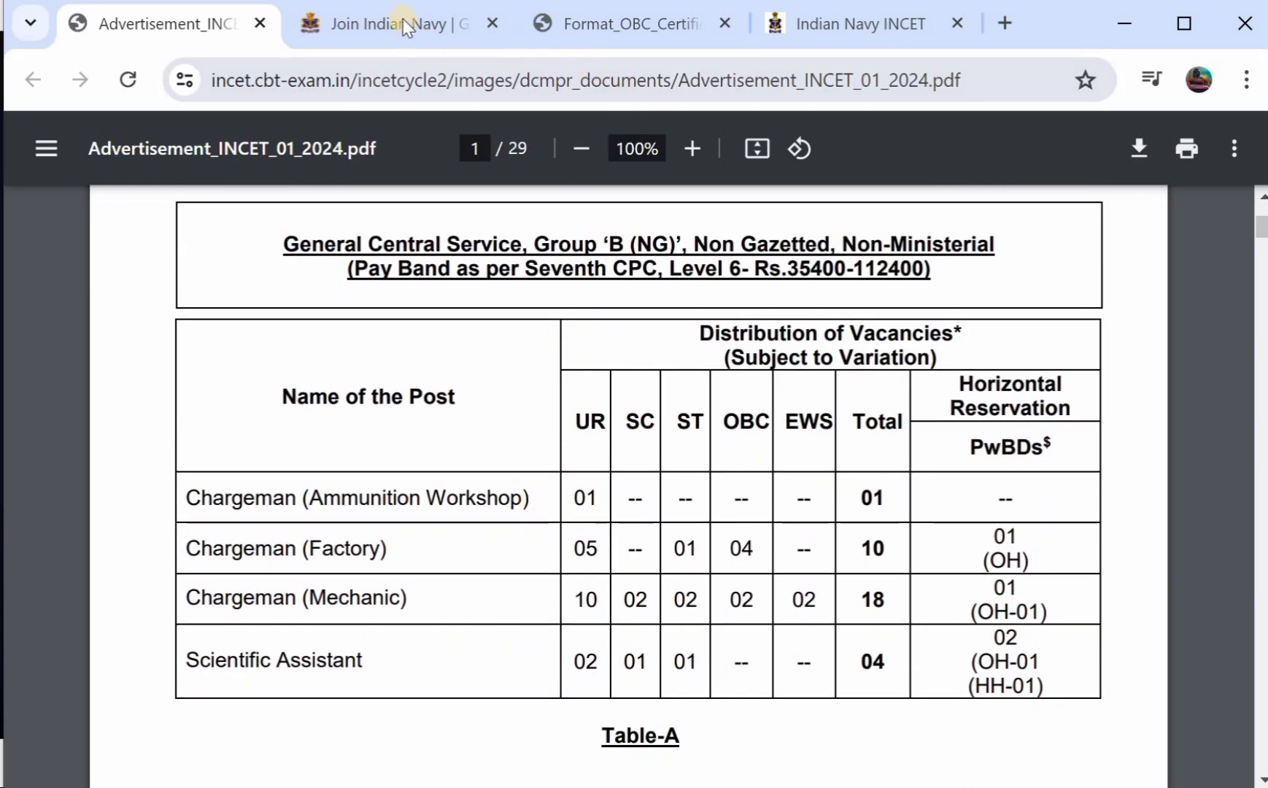
left_click(404, 18)
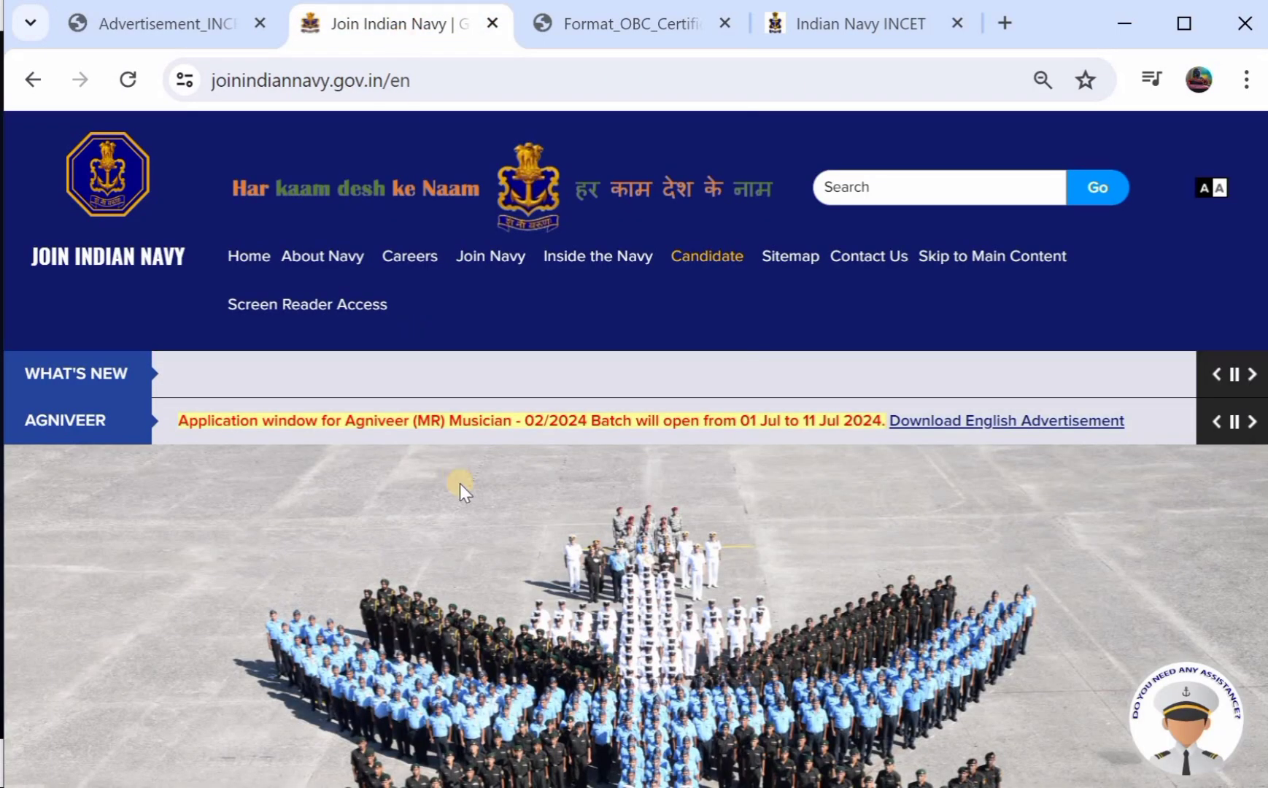
scroll(460, 484, "down", 3)
right_click(459, 483)
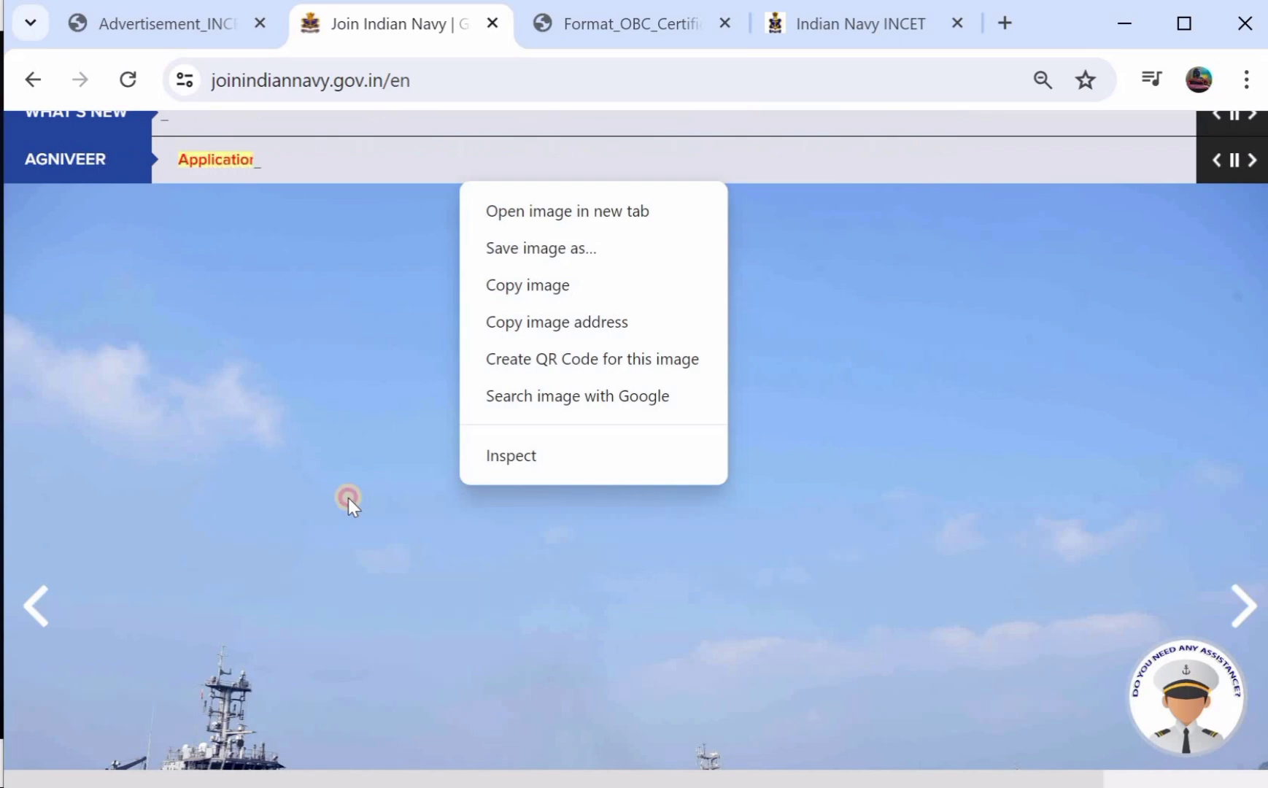
scroll(348, 498, "down", 1)
scroll(348, 498, "down", 3)
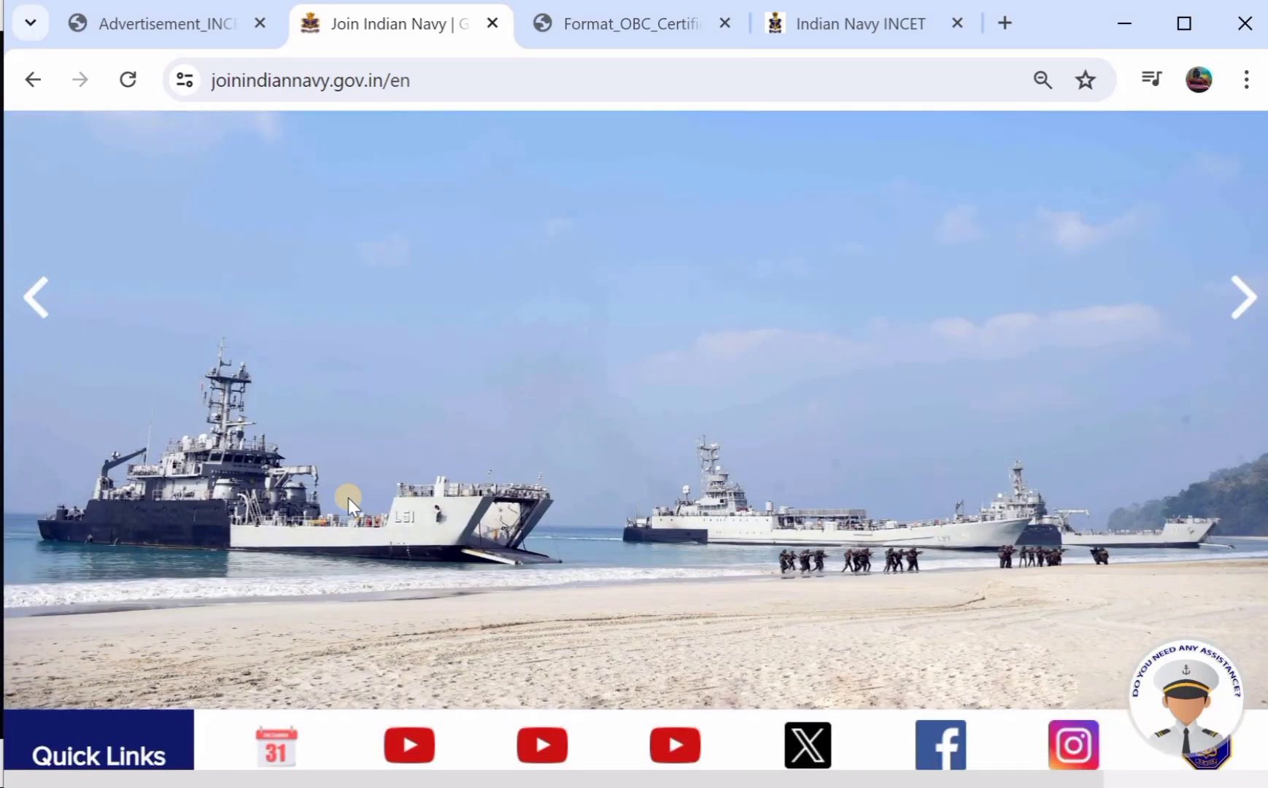
scroll(348, 498, "down", 4)
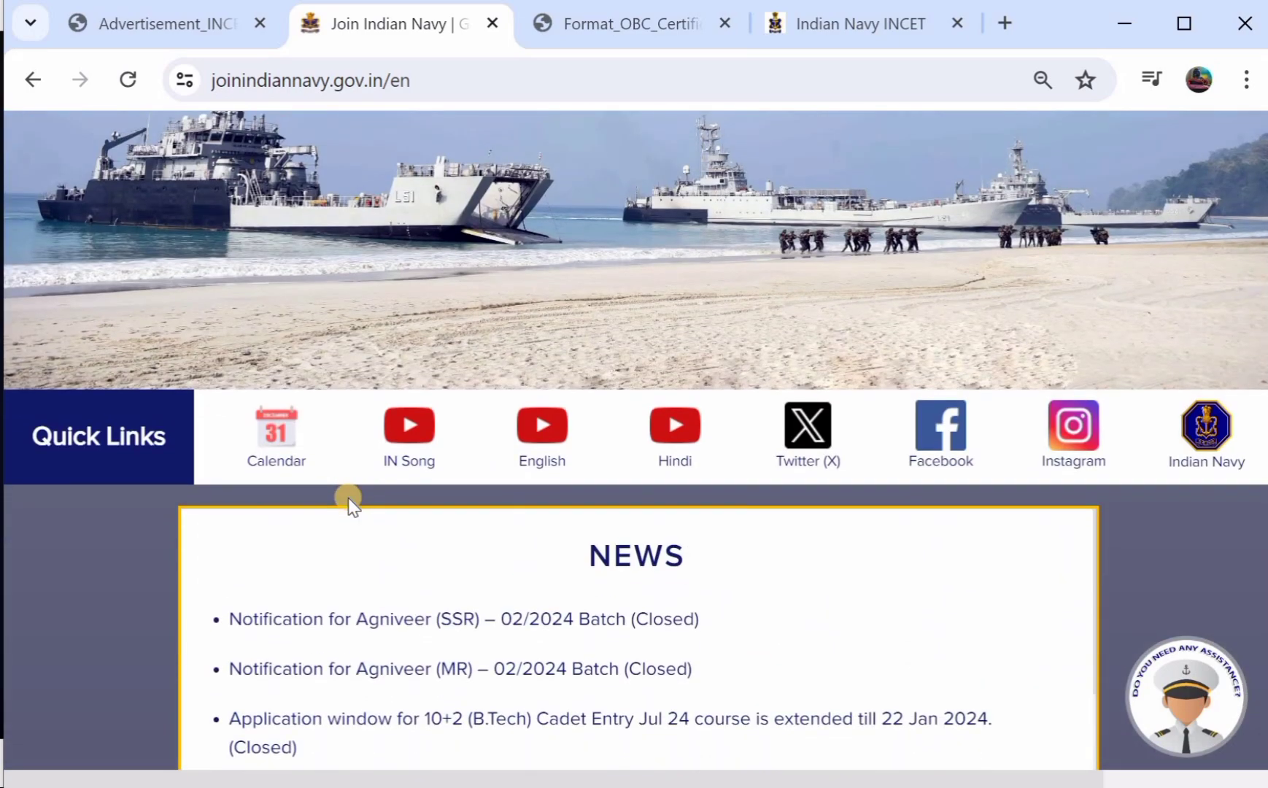